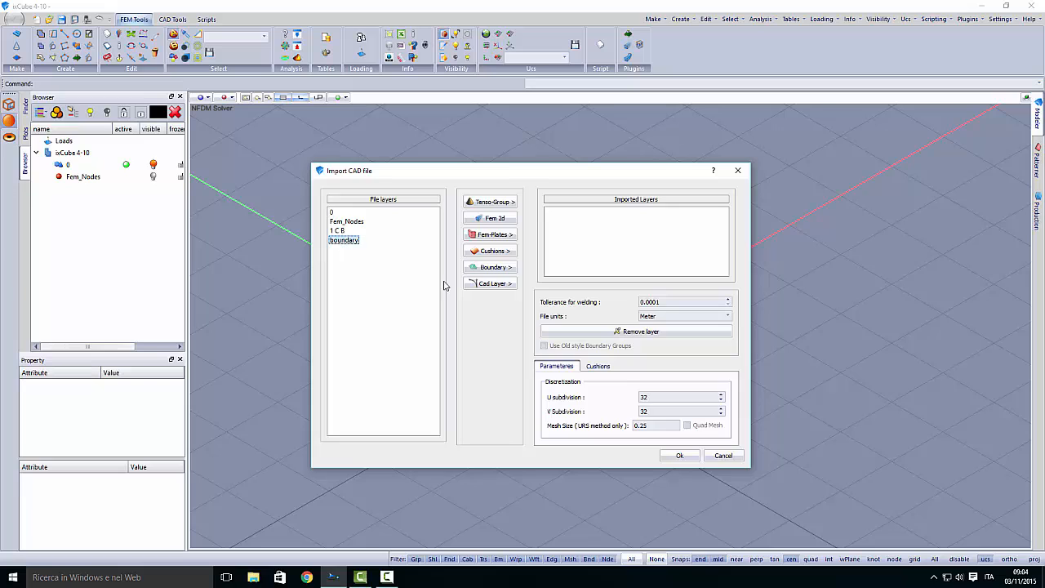
Import the file's boundary layer as a CAD layer with the default import settings
{"action": "left_click", "coordinate": [490, 283]}
{"action": "left_click", "coordinate": [683, 458]}
{"action": "scroll", "coordinate": [486, 384], "scroll_direction": "down", "scroll_amount": 8}
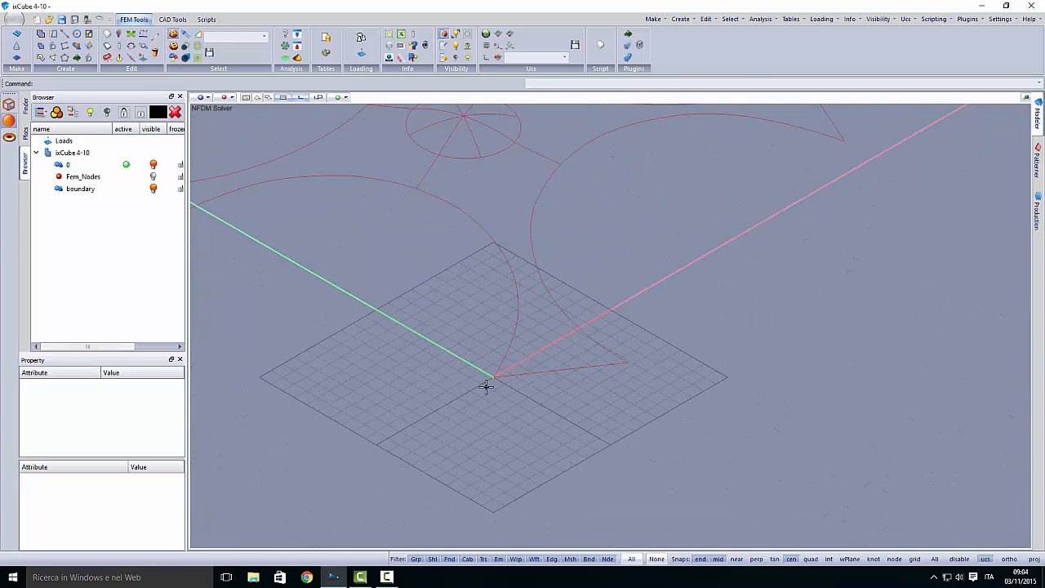
{"action": "scroll", "coordinate": [510, 348], "scroll_direction": "up", "scroll_amount": 10}
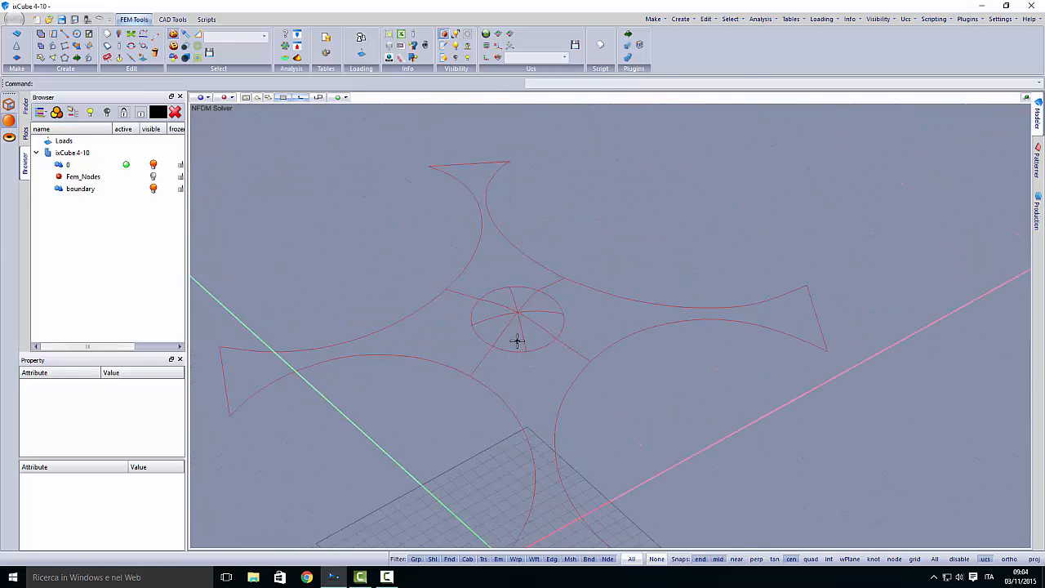
{"action": "scroll", "coordinate": [525, 386], "scroll_direction": "down", "scroll_amount": 2}
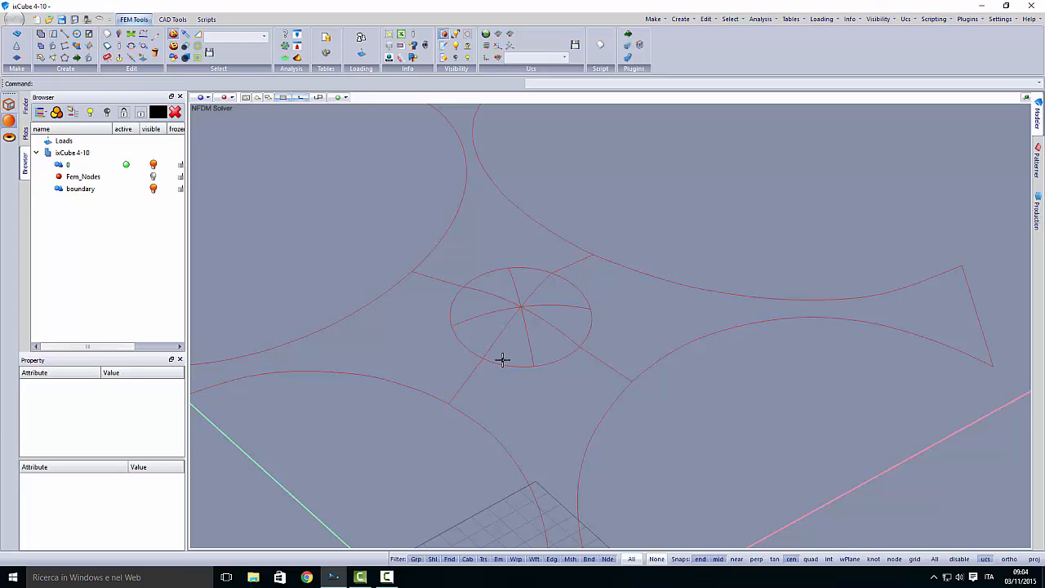
Add a new layer, make it the active layer and rename it cad
{"action": "left_click", "coordinate": [56, 112]}
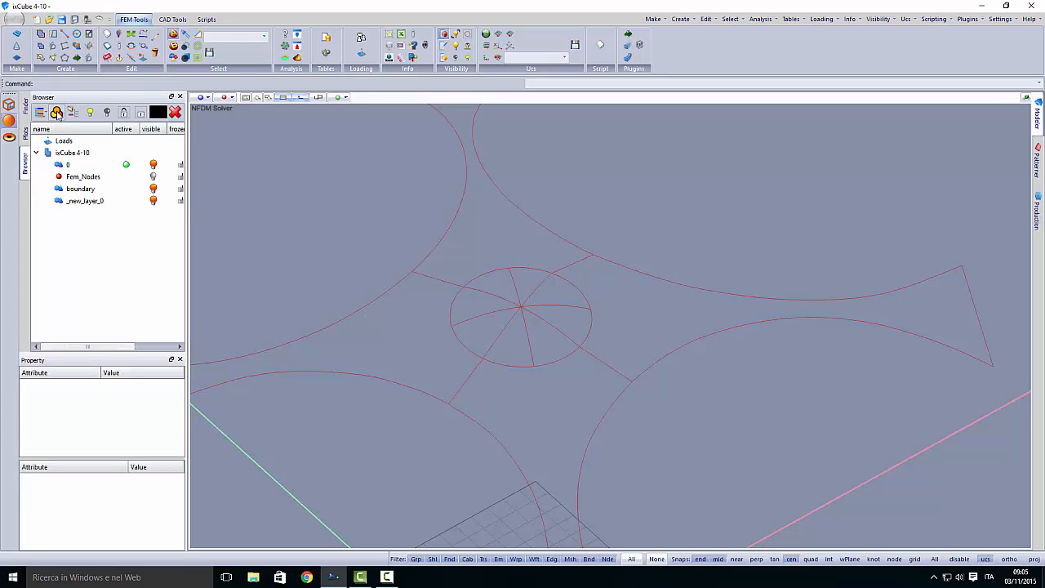
{"action": "double_click", "coordinate": [119, 203]}
{"action": "left_click", "coordinate": [124, 202]}
{"action": "left_click", "coordinate": [101, 205]}
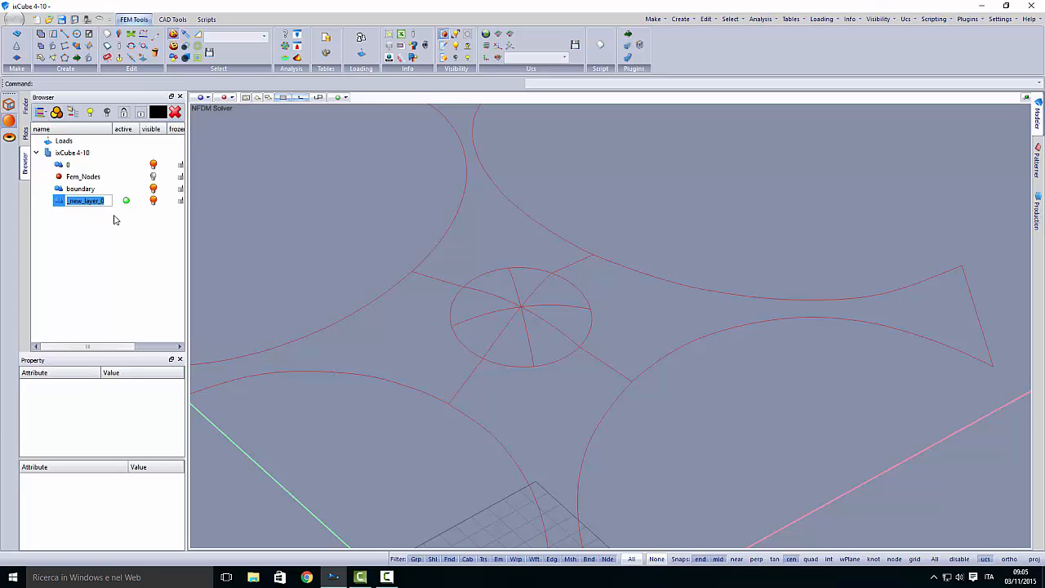
{"action": "type", "text": "cad"}
{"action": "left_click", "coordinate": [118, 222]}
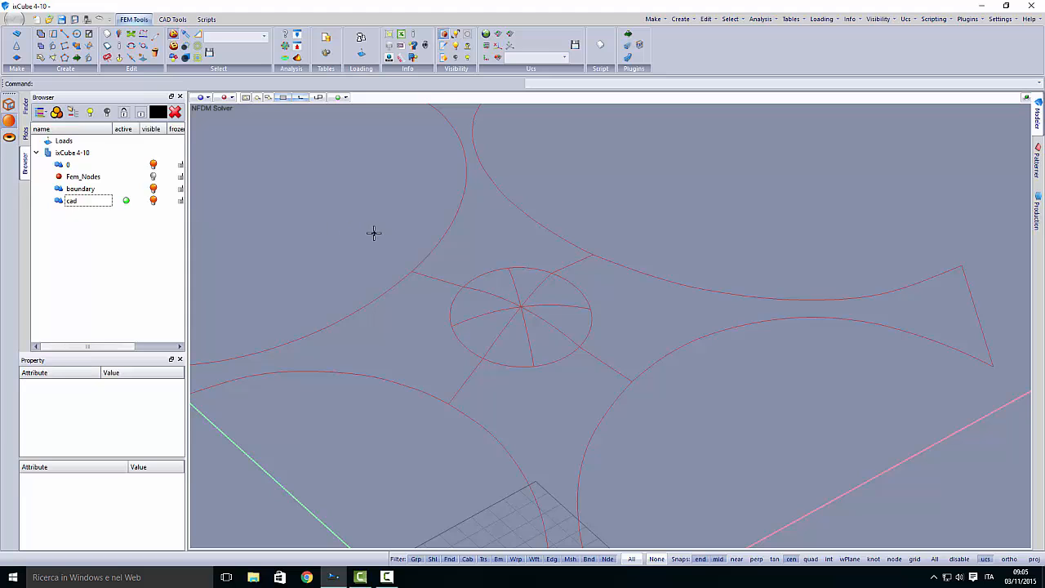
Create a surface from three curves over the central circle's front sector: its rim arc and the two adjoining ribs
{"action": "middle_click_drag", "start_coordinate": [471, 313], "coordinate": [436, 295]}
{"action": "scroll", "coordinate": [488, 323], "scroll_direction": "up", "scroll_amount": 2}
{"action": "scroll", "coordinate": [488, 322], "scroll_direction": "up", "scroll_amount": 2}
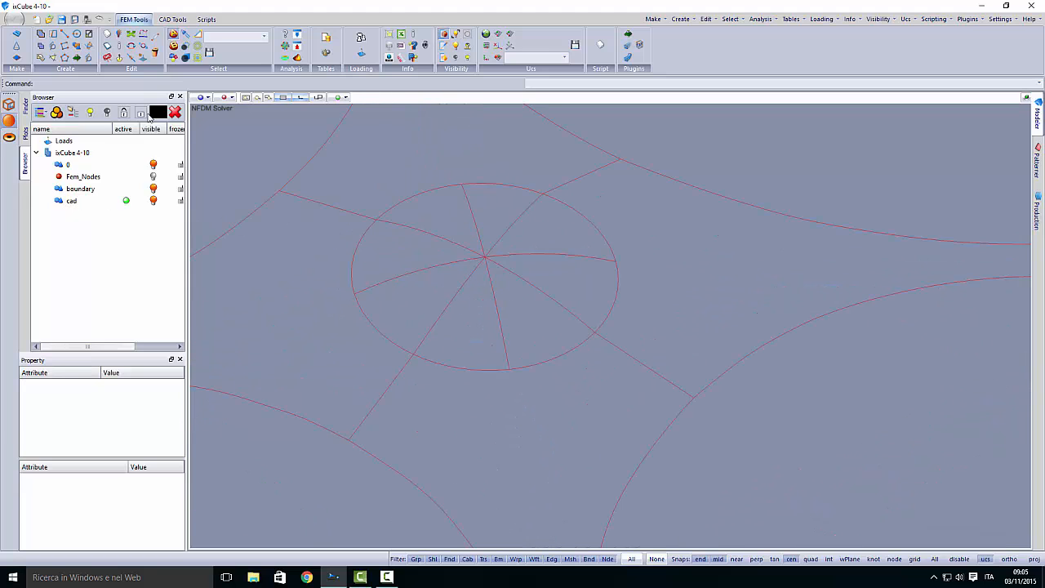
{"action": "left_click", "coordinate": [175, 20]}
{"action": "left_click", "coordinate": [97, 34]}
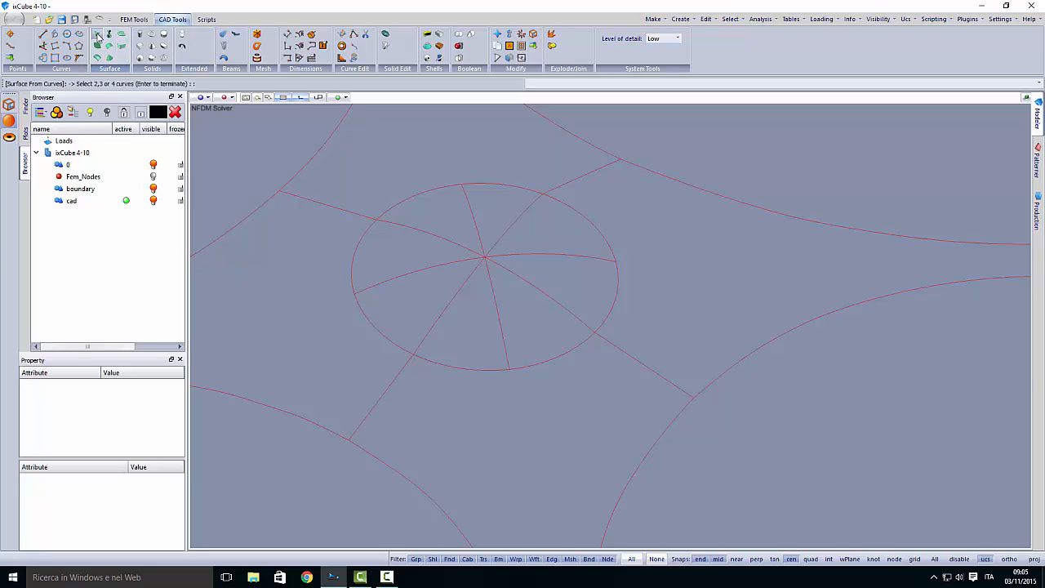
{"action": "left_click", "coordinate": [486, 371]}
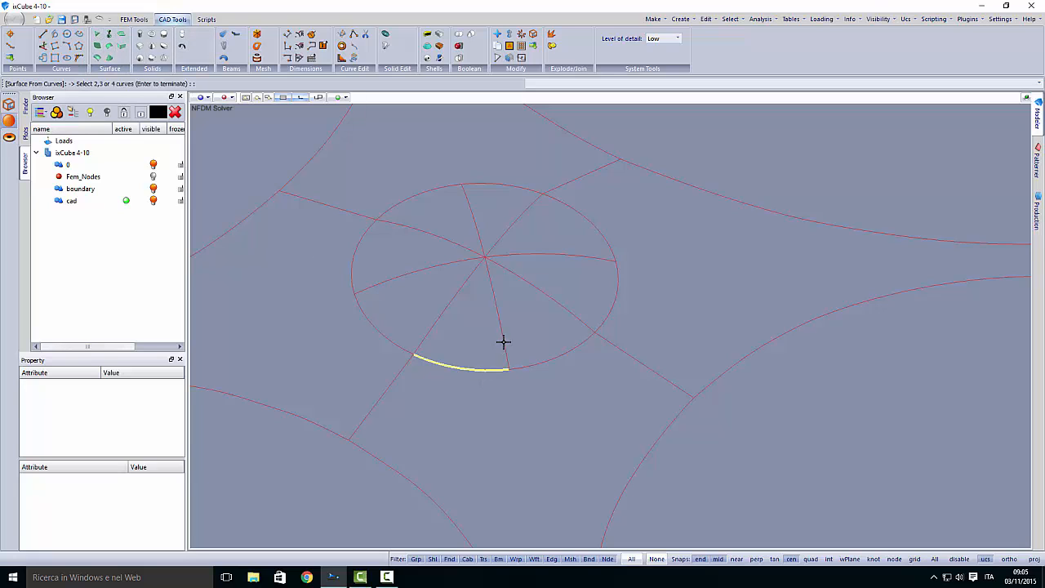
{"action": "left_click", "coordinate": [502, 340]}
{"action": "left_click", "coordinate": [446, 309]}
{"action": "key", "text": "Return"}
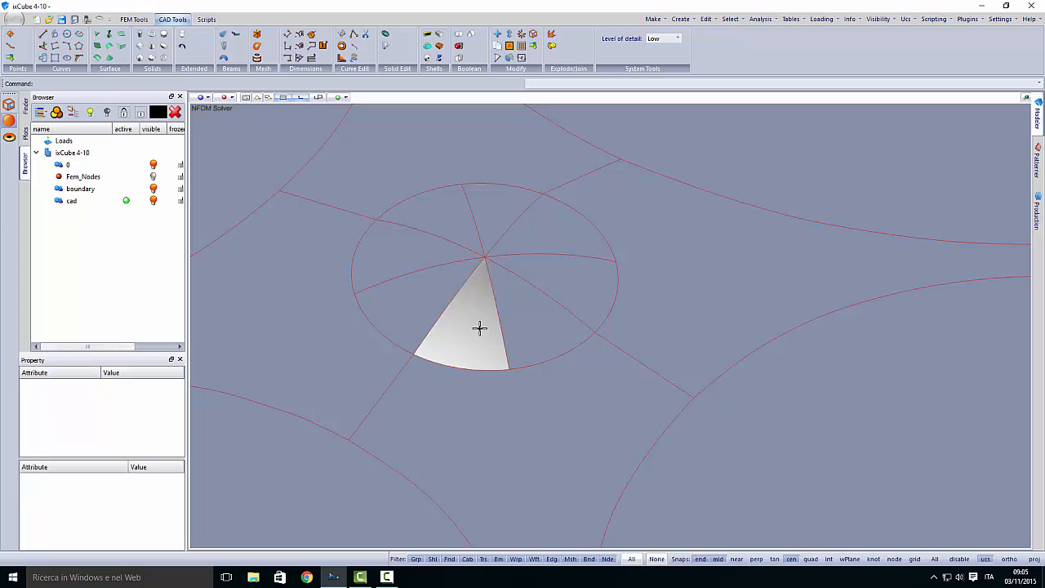
Create a three-curve surface over the sector counterclockwise of the front one, reusing the shared rib curve as an edge
{"action": "middle_click_drag", "start_coordinate": [504, 340], "coordinate": [419, 348]}
{"action": "key", "text": "Return"}
{"action": "left_click", "coordinate": [482, 362]}
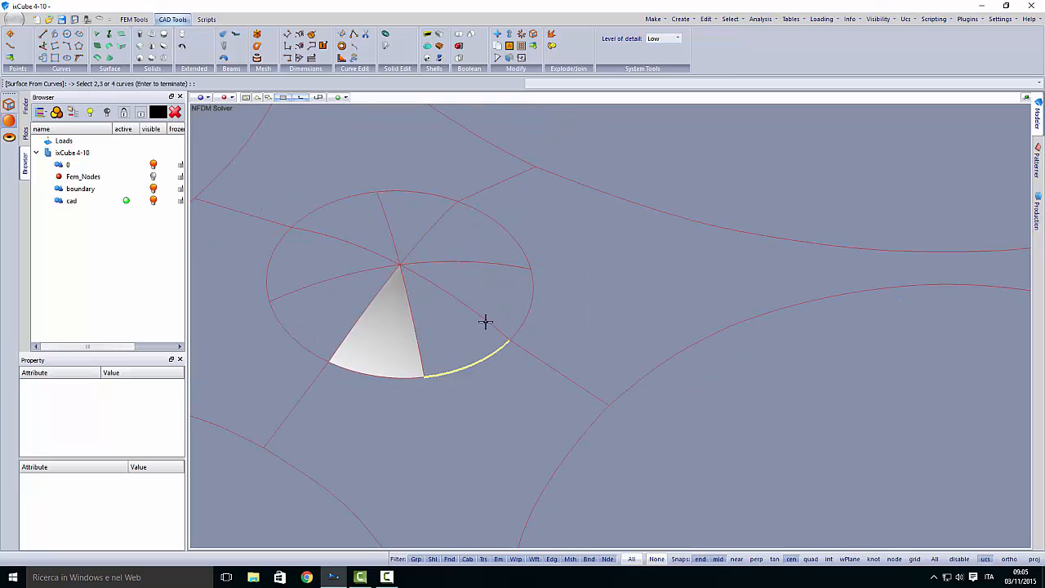
{"action": "left_click", "coordinate": [485, 323]}
{"action": "left_click", "coordinate": [411, 311]}
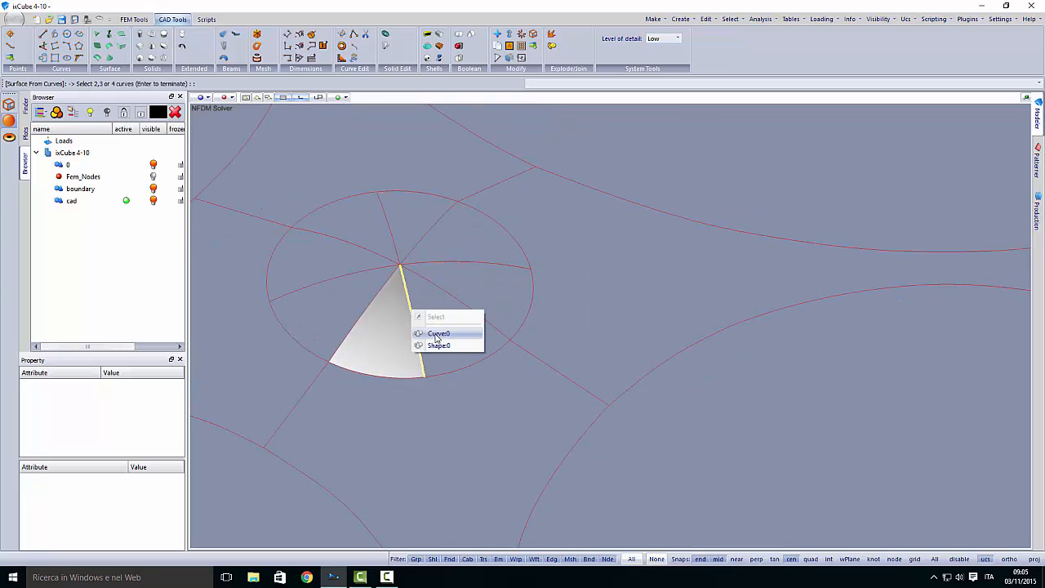
{"action": "left_click", "coordinate": [446, 340]}
{"action": "key", "text": "Return"}
Create the third sector surface counterclockwise from the front, using its rim arc and two bounding ribs
{"action": "middle_click_drag", "start_coordinate": [453, 337], "coordinate": [474, 366]}
{"action": "key", "text": "Return"}
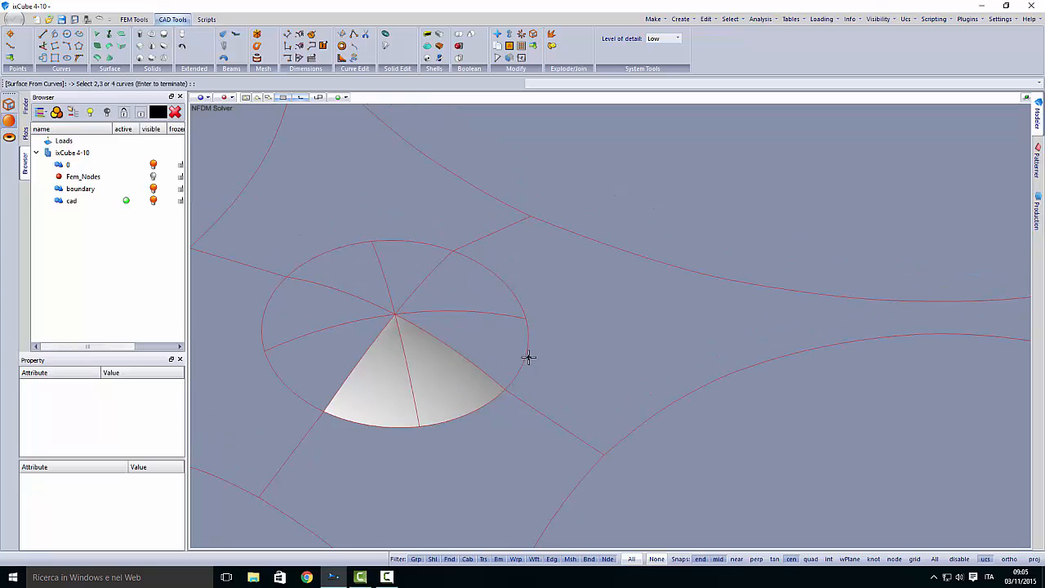
{"action": "left_click", "coordinate": [526, 348]}
{"action": "left_click", "coordinate": [494, 312]}
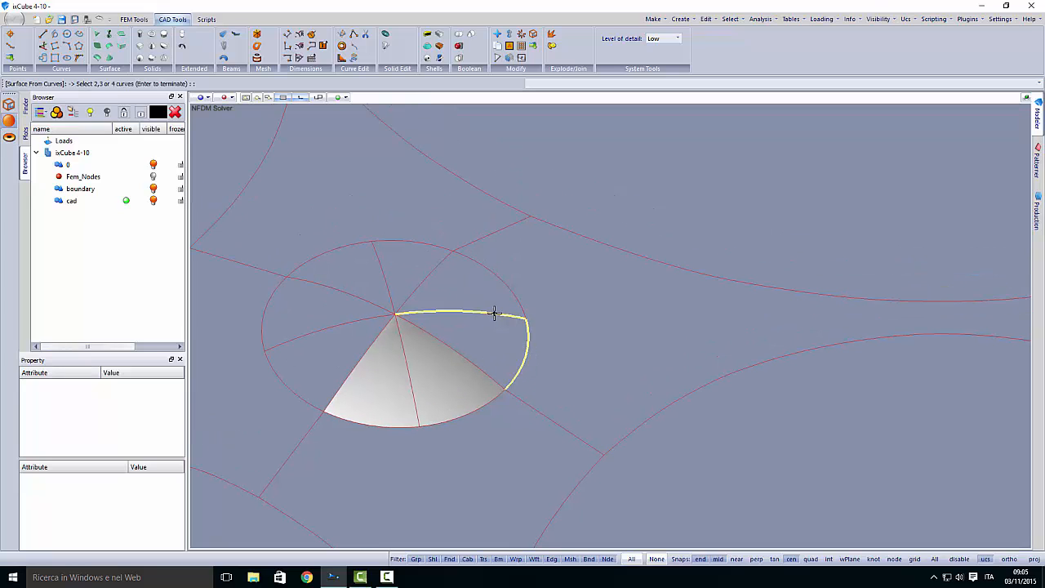
{"action": "left_click", "coordinate": [462, 357]}
{"action": "left_click", "coordinate": [484, 371]}
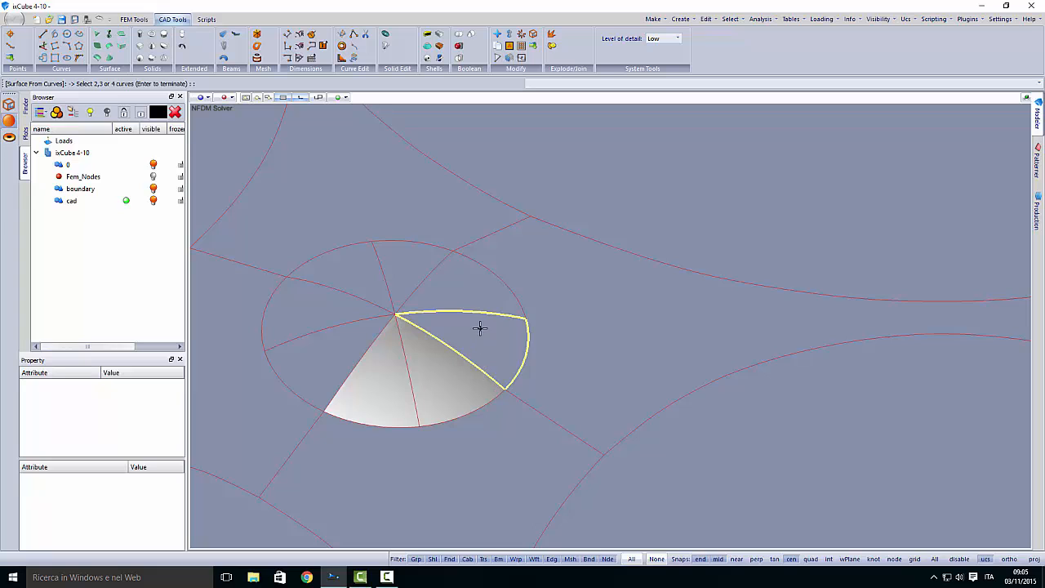
{"action": "key", "text": "Return"}
Create the fourth sector surface counterclockwise from the front, using the shared rib, the rim arc and the next rib
{"action": "scroll", "coordinate": [486, 320], "scroll_direction": "up", "scroll_amount": 3}
{"action": "key", "text": "Return"}
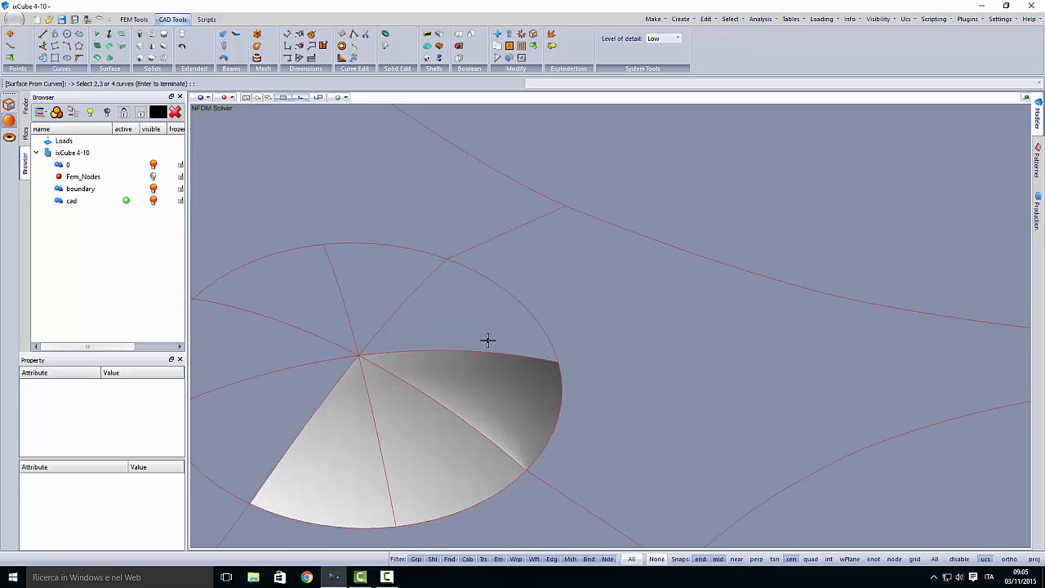
{"action": "left_click", "coordinate": [489, 352]}
{"action": "key", "text": "Escape"}
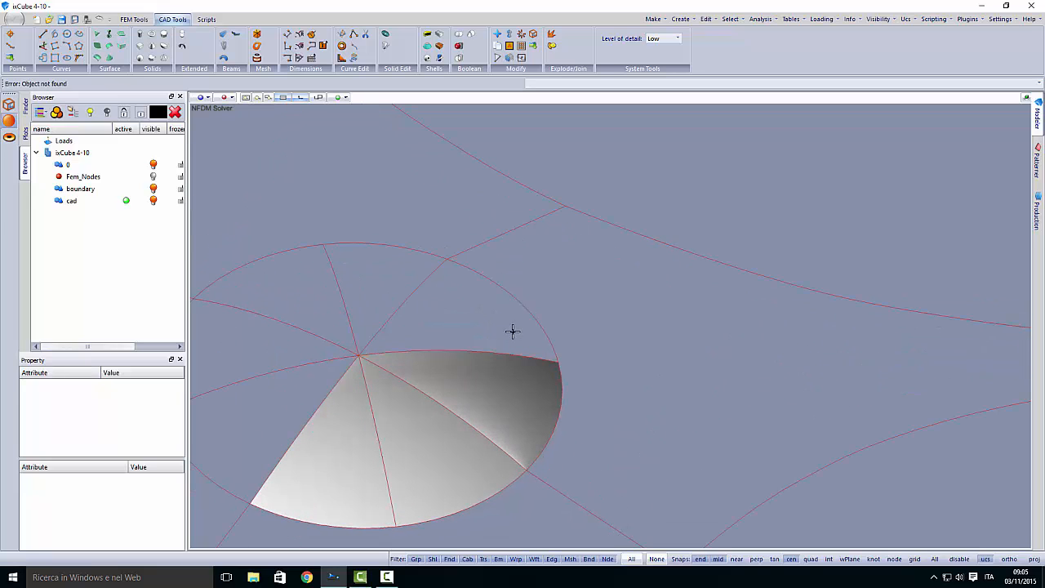
{"action": "key", "text": "Return"}
{"action": "left_click", "coordinate": [504, 356]}
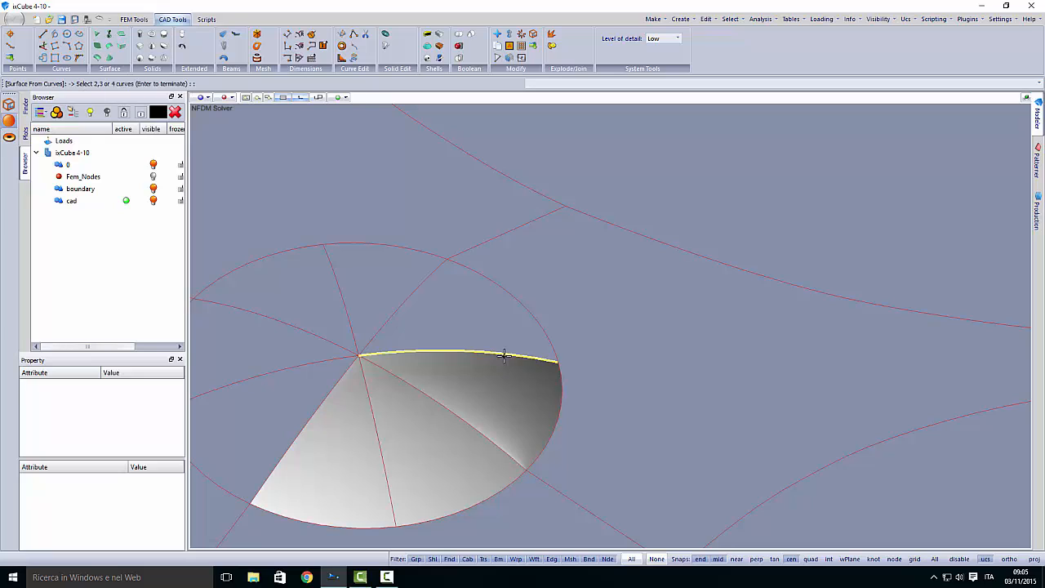
{"action": "left_click", "coordinate": [519, 303]}
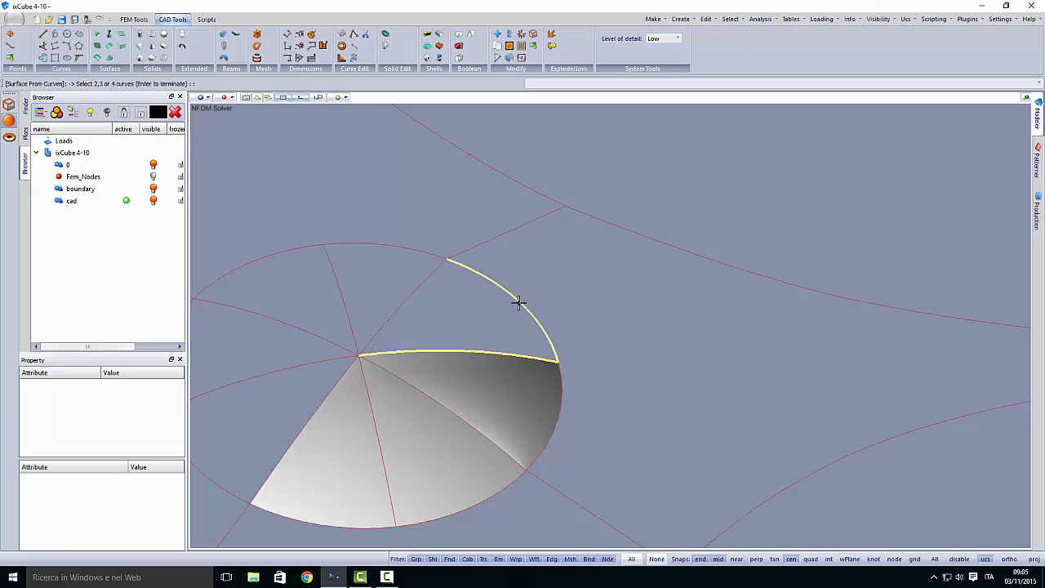
{"action": "left_click", "coordinate": [424, 281]}
{"action": "key", "text": "Return"}
Create the fifth sector surface at the circle's rear, selecting the shared rib as a curve plus the arc and far rib
{"action": "scroll", "coordinate": [443, 332], "scroll_direction": "up", "scroll_amount": 2}
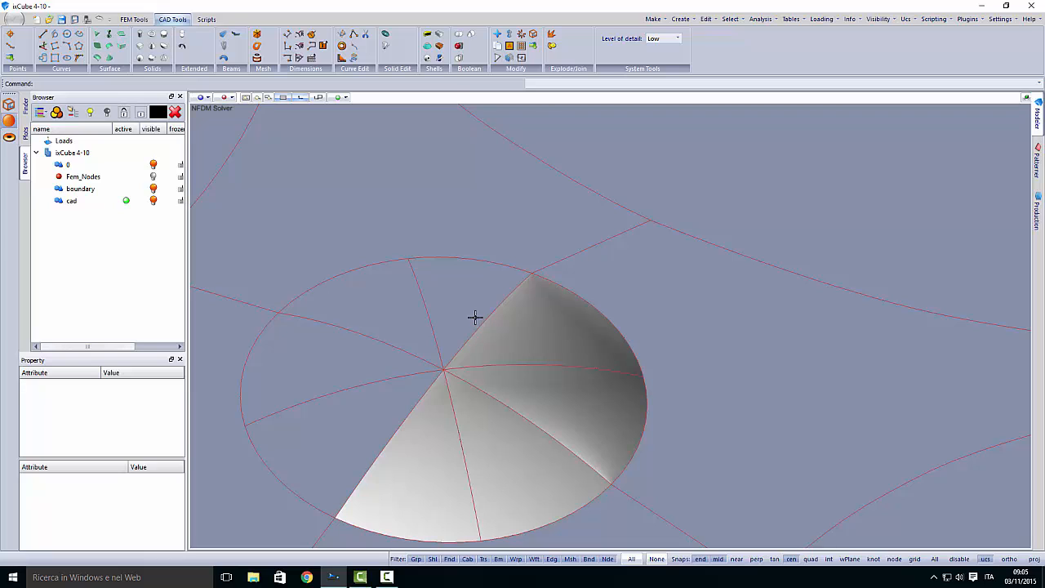
{"action": "scroll", "coordinate": [479, 317], "scroll_direction": "up", "scroll_amount": 1}
{"action": "key", "text": "Return"}
{"action": "left_click", "coordinate": [494, 314]}
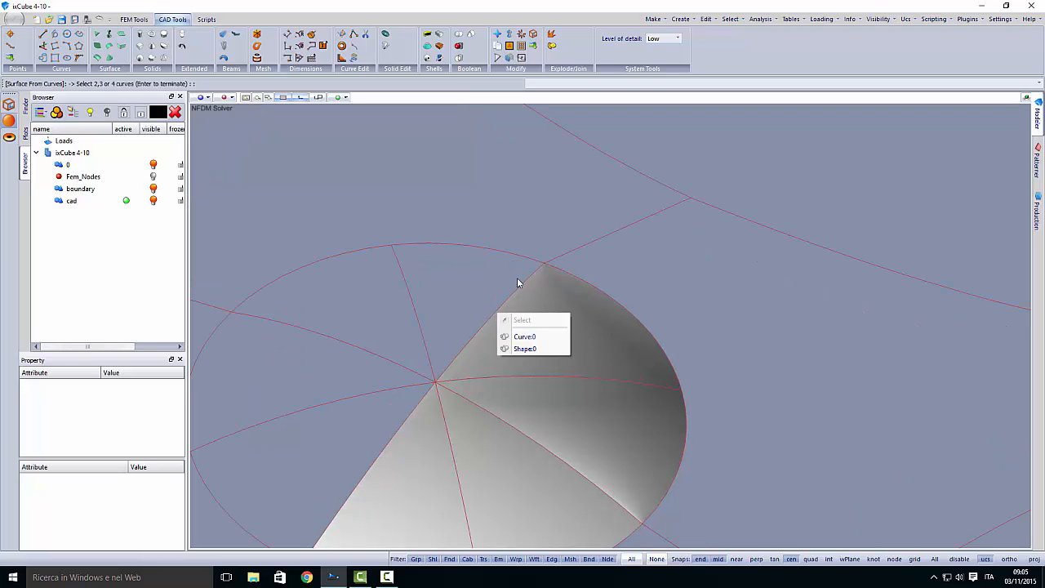
{"action": "left_click", "coordinate": [524, 337]}
{"action": "left_click", "coordinate": [499, 251]}
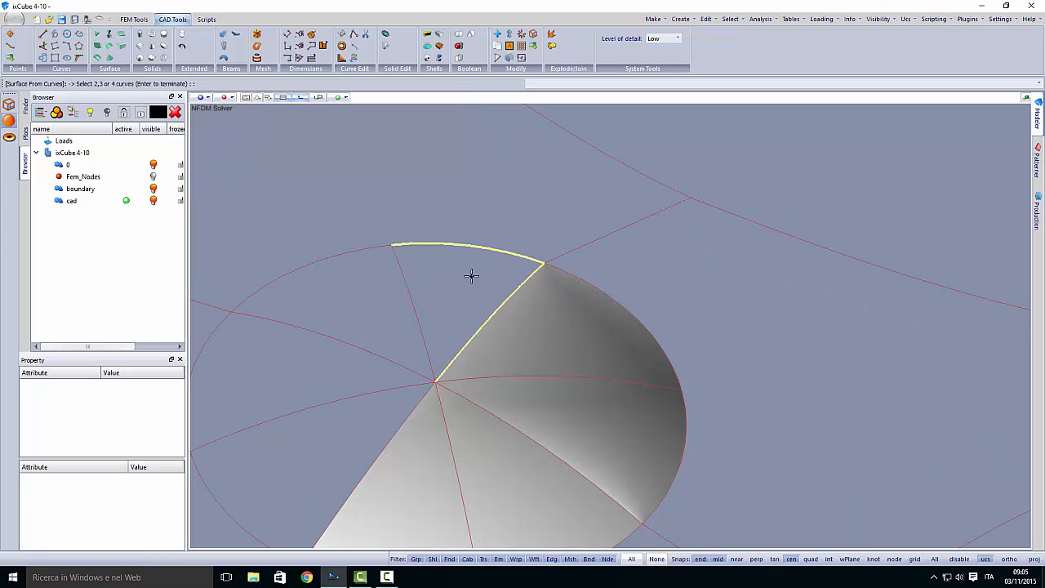
{"action": "left_click", "coordinate": [409, 290]}
{"action": "key", "text": "Return"}
Create the sixth sector surface counterclockwise from the front, using its two ribs and rim arc
{"action": "middle_click_drag", "start_coordinate": [431, 329], "coordinate": [476, 289]}
{"action": "key", "text": "Return"}
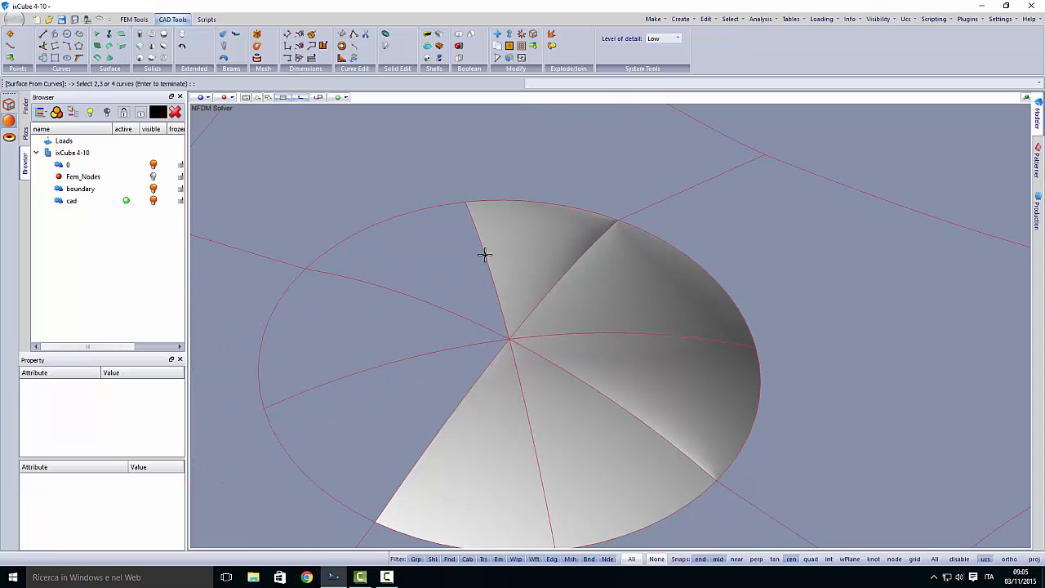
{"action": "left_click", "coordinate": [485, 255]}
{"action": "left_click", "coordinate": [408, 213]}
{"action": "left_click", "coordinate": [409, 291]}
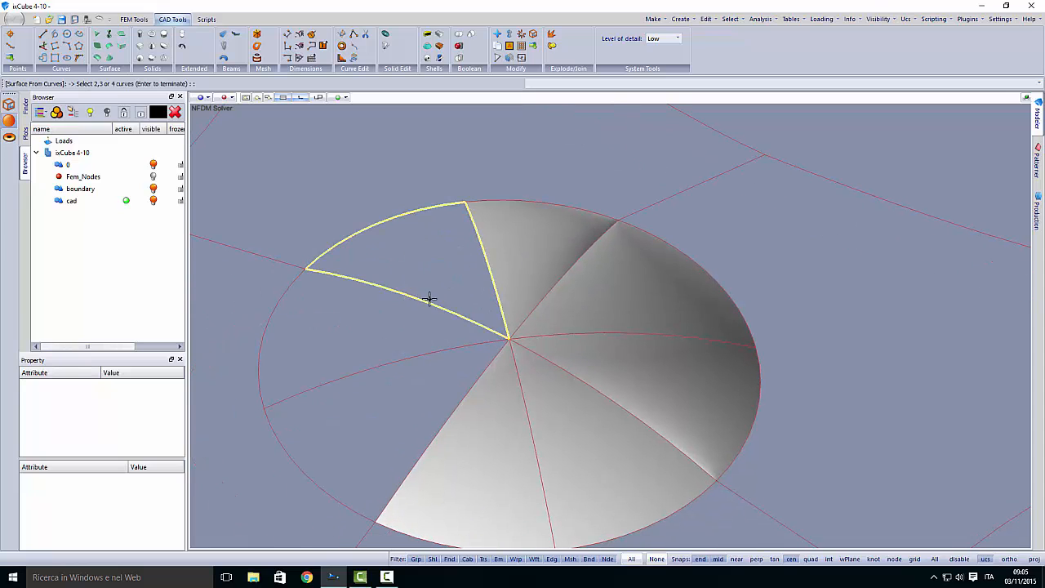
{"action": "key", "text": "Return"}
Create the seventh sector surface from its two ribs and rim arc, leaving one sector of the circle open
{"action": "key", "text": "Return"}
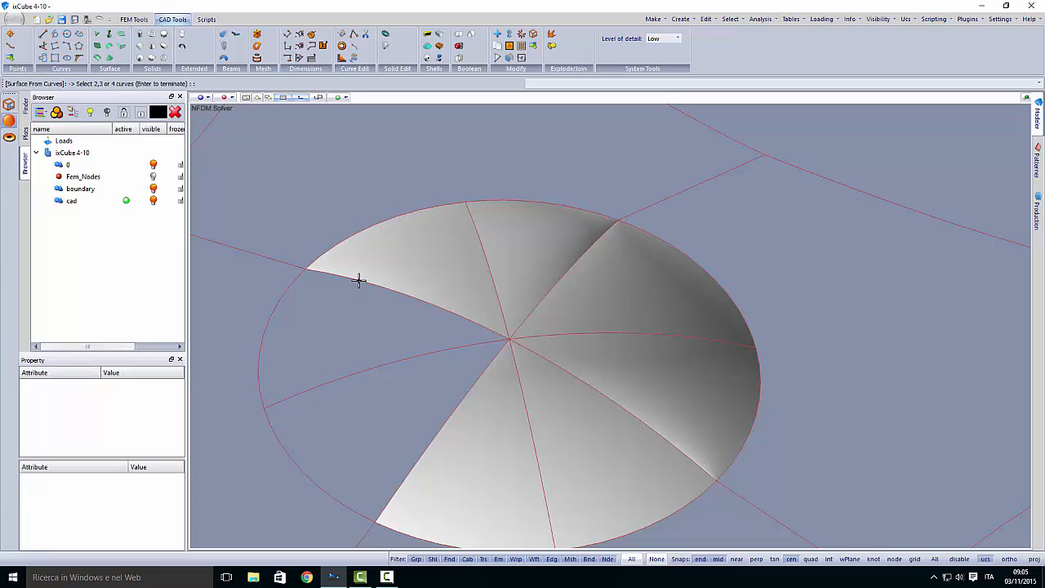
{"action": "left_click", "coordinate": [358, 280]}
{"action": "left_click", "coordinate": [367, 303]}
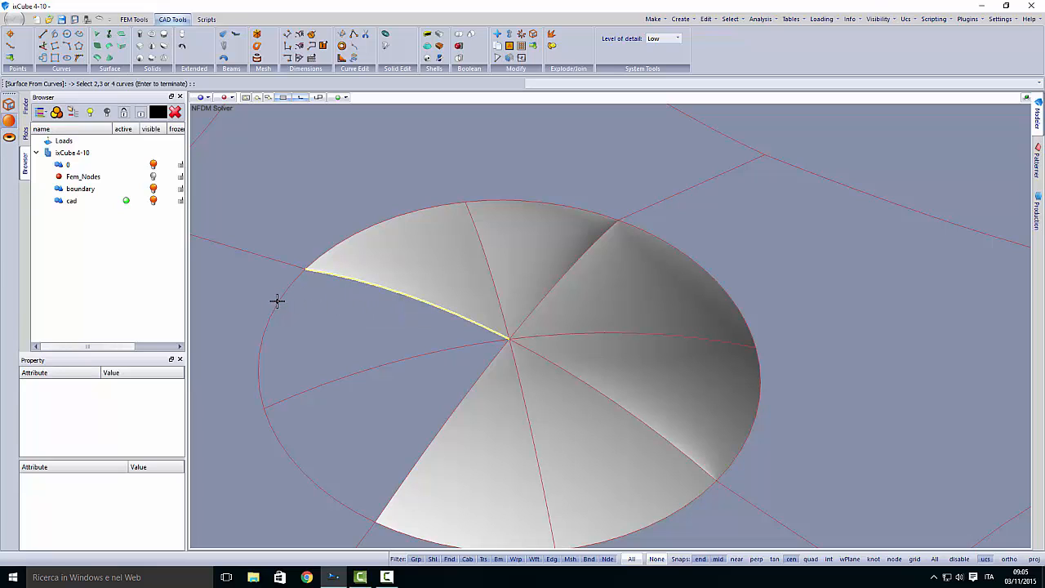
{"action": "left_click", "coordinate": [277, 301]}
{"action": "left_click", "coordinate": [345, 378]}
{"action": "key", "text": "Return"}
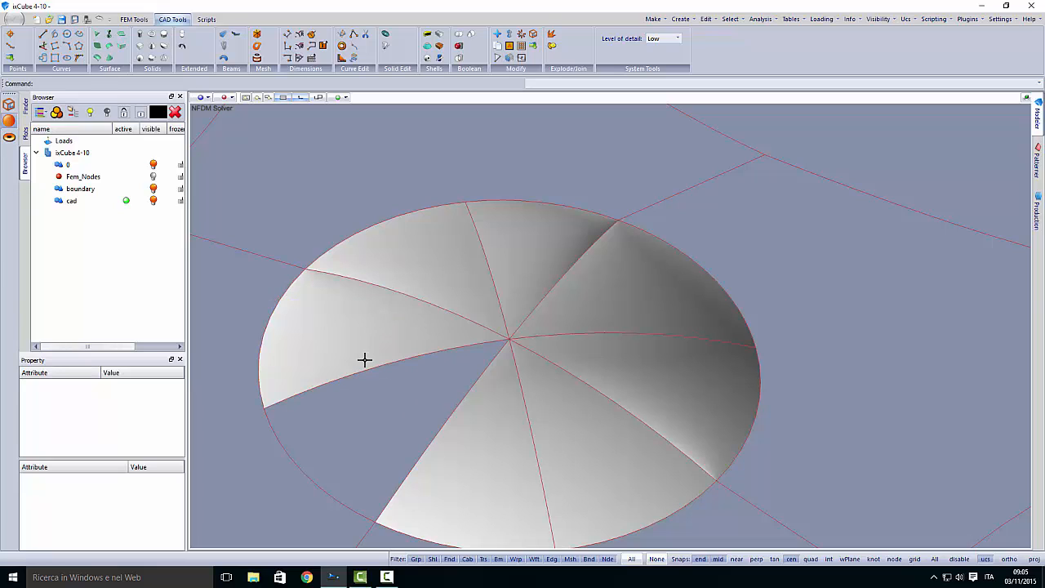
Close the last open sector of the circle with a surface from its two rib curves and rim arc
{"action": "left_click", "coordinate": [367, 371]}
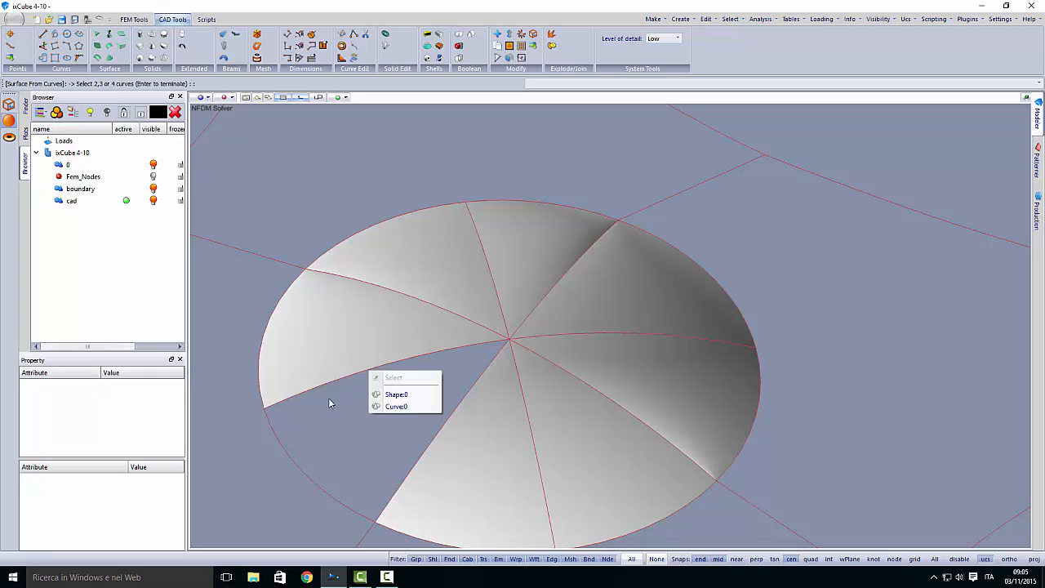
{"action": "left_click", "coordinate": [383, 413]}
{"action": "left_click", "coordinate": [280, 448]}
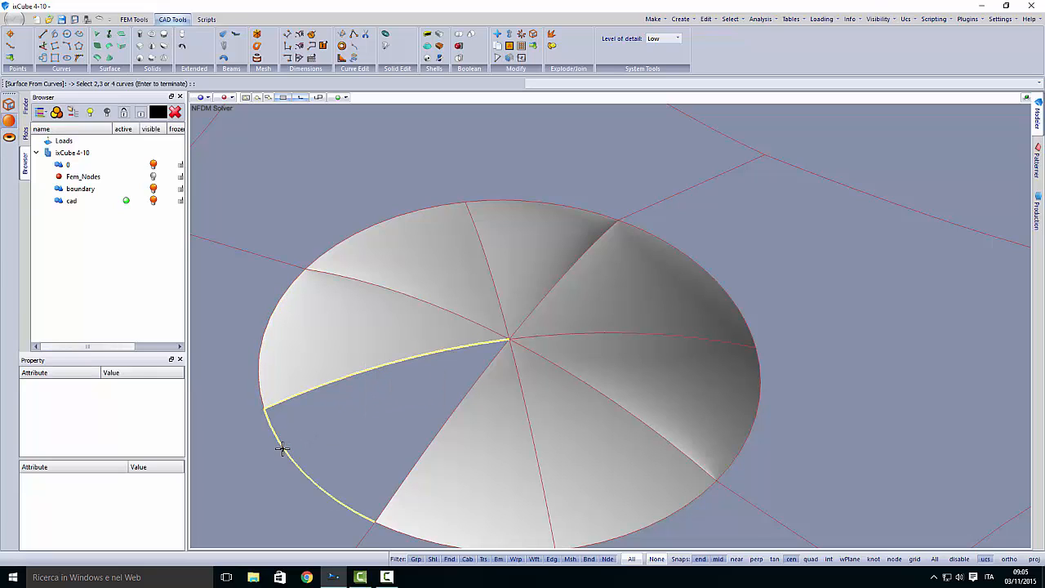
{"action": "left_click", "coordinate": [432, 440]}
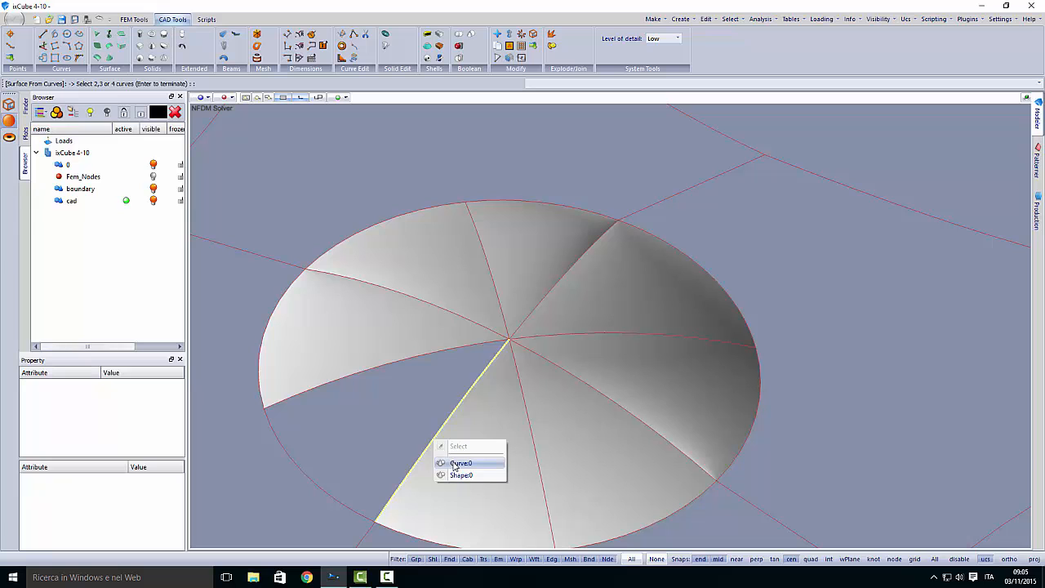
{"action": "left_click", "coordinate": [454, 462]}
{"action": "key", "text": "Return"}
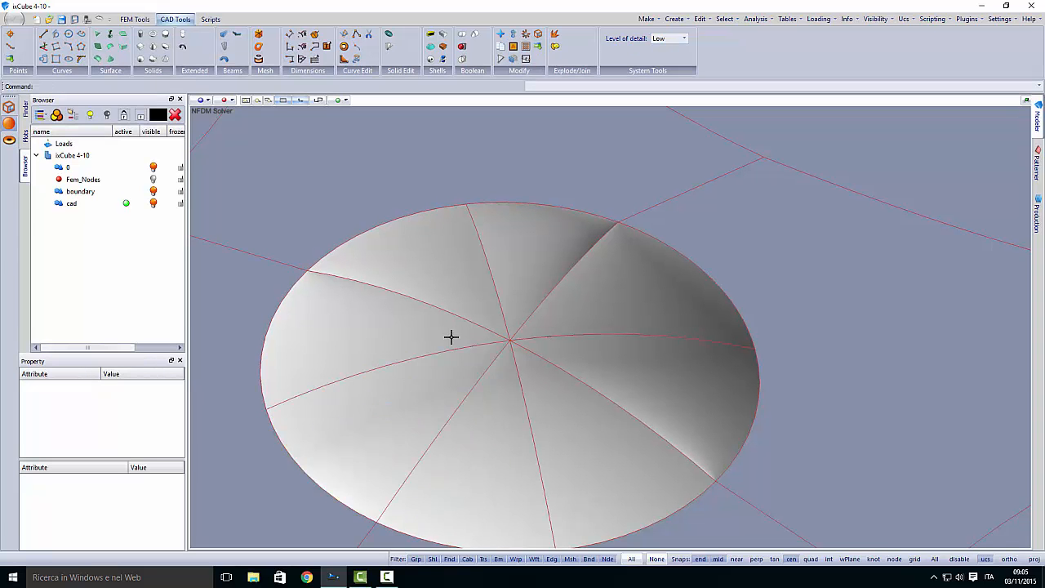
Examine the front sector surface, the whole model and the open area between the dome and the outer boundary curves
{"action": "scroll", "coordinate": [477, 397], "scroll_direction": "down", "scroll_amount": 4}
{"action": "left_click", "coordinate": [480, 385]}
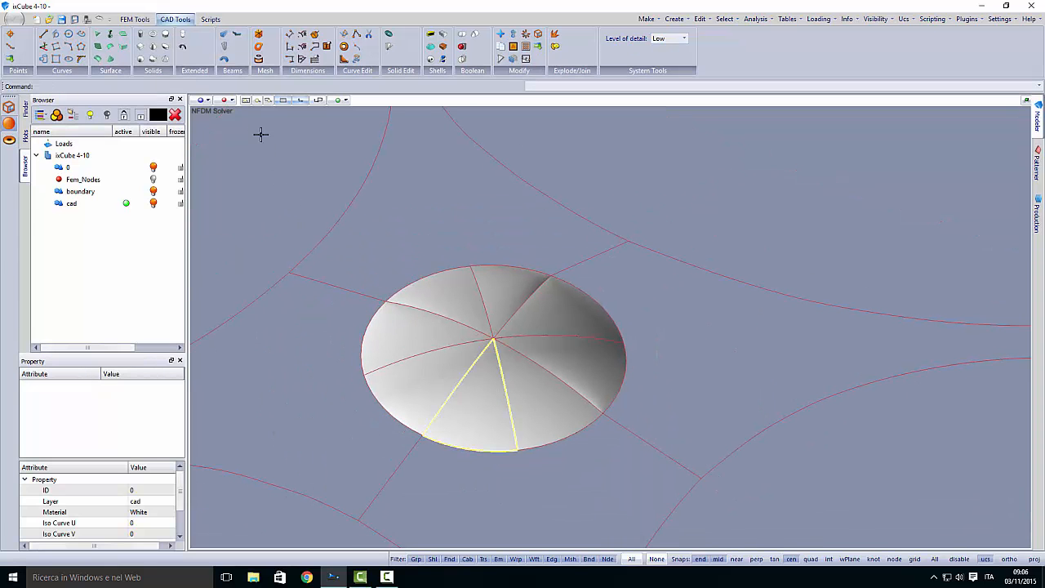
{"action": "left_click", "coordinate": [245, 101]}
{"action": "key", "text": "Escape"}
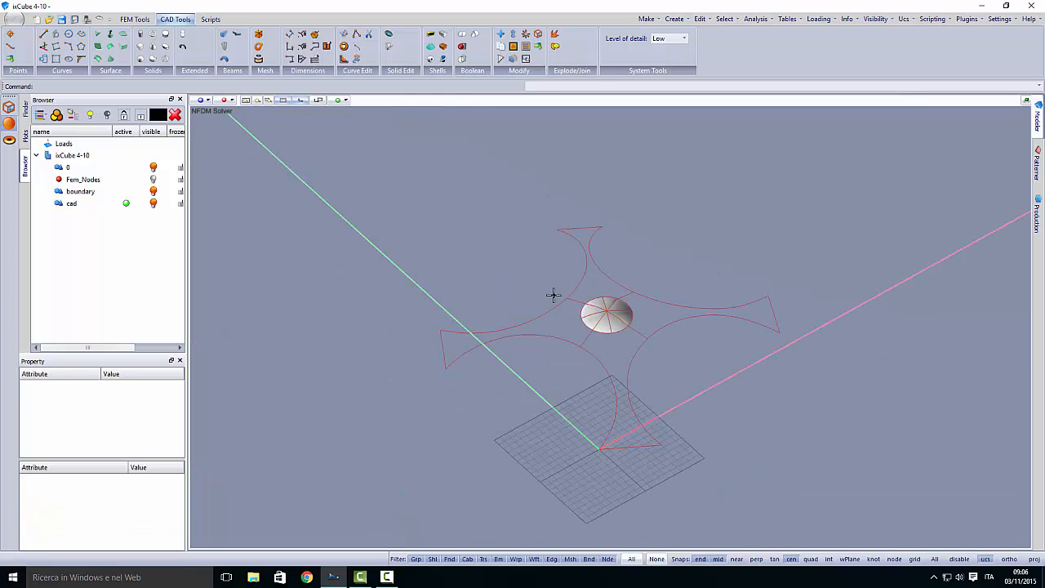
{"action": "scroll", "coordinate": [553, 296], "scroll_direction": "up", "scroll_amount": 6}
{"action": "scroll", "coordinate": [441, 326], "scroll_direction": "up", "scroll_amount": 2}
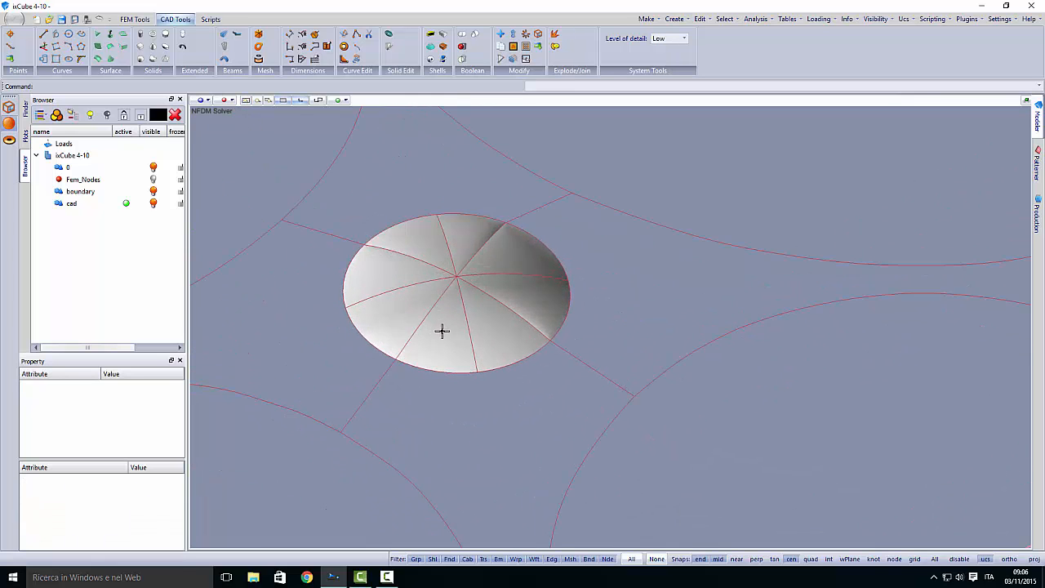
{"action": "middle_click_drag", "start_coordinate": [441, 346], "coordinate": [437, 242]}
{"action": "middle_click_drag", "start_coordinate": [446, 322], "coordinate": [469, 294]}
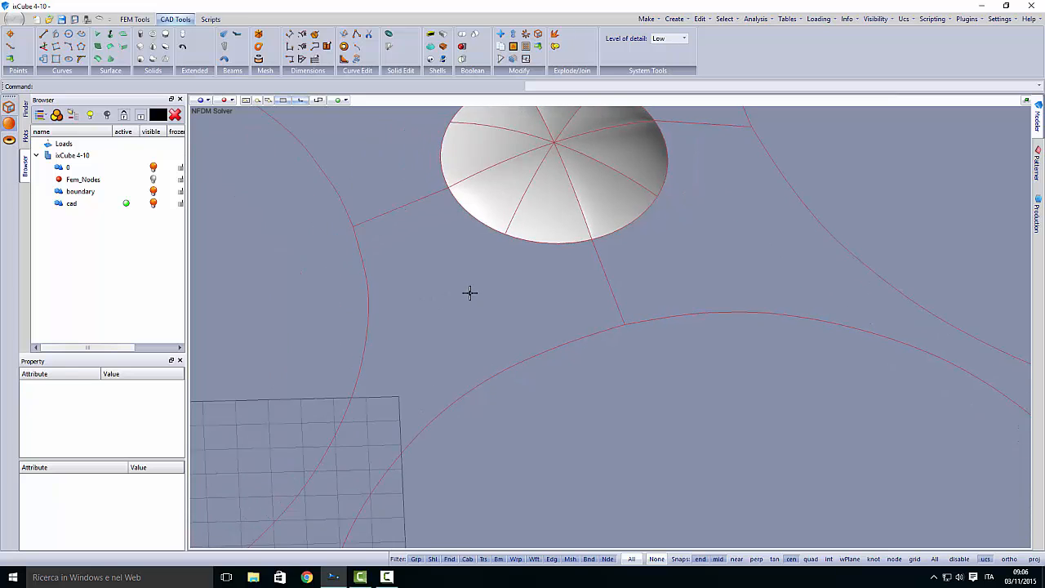
Join the two front rim arcs of the dome between neighbouring radial lines into one curve
{"action": "scroll", "coordinate": [470, 297], "scroll_direction": "down", "scroll_amount": 3}
{"action": "middle_click_drag", "start_coordinate": [438, 341], "coordinate": [462, 269]}
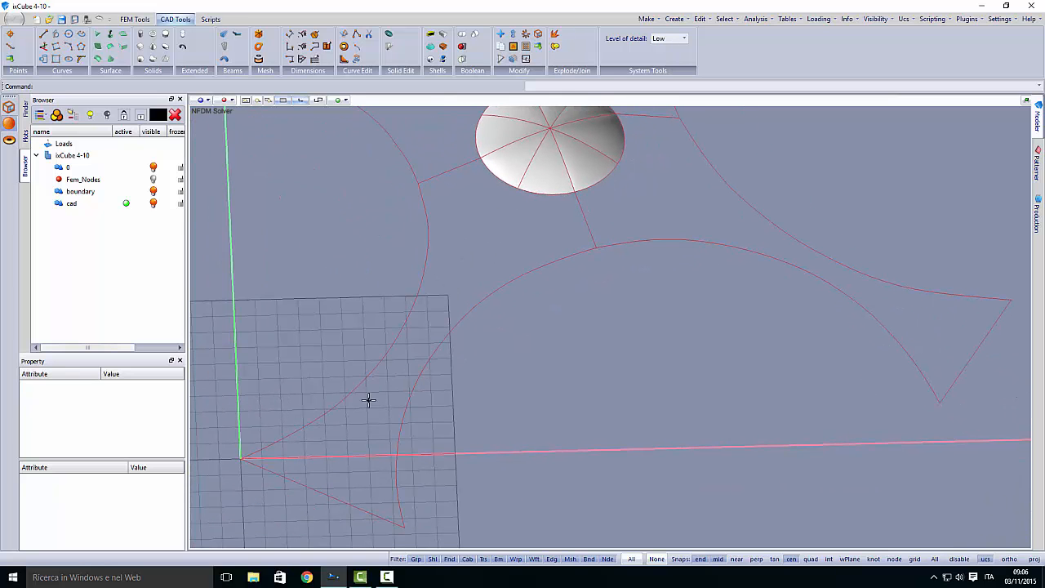
{"action": "middle_click_drag", "start_coordinate": [465, 318], "coordinate": [455, 339]}
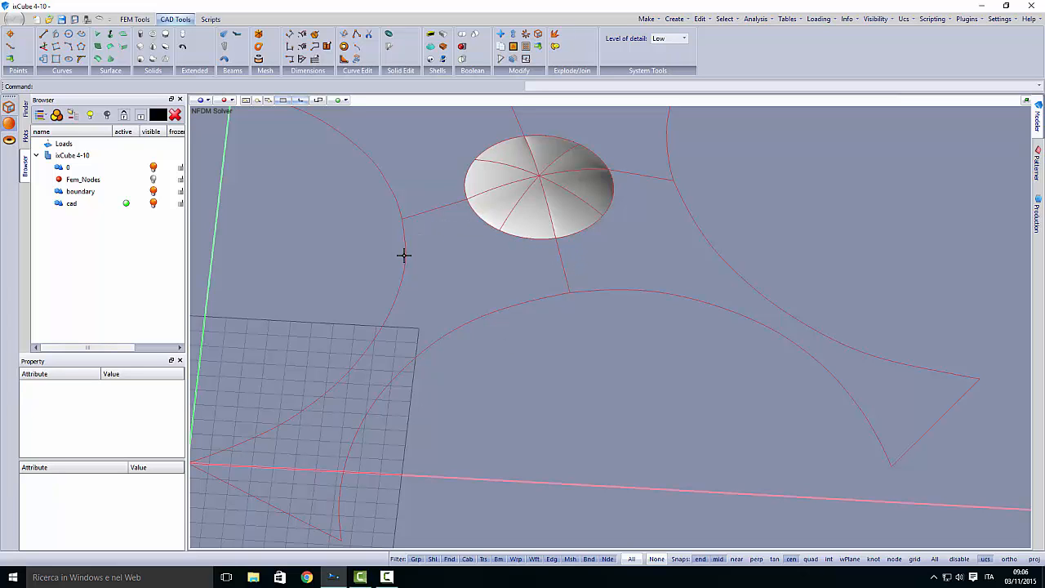
{"action": "middle_click_drag", "start_coordinate": [445, 285], "coordinate": [454, 305]}
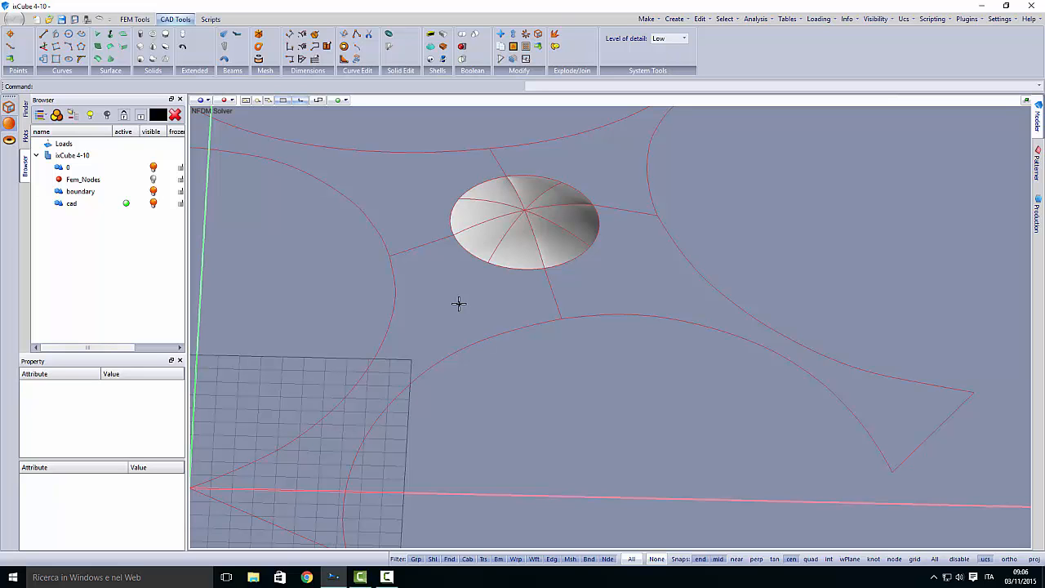
{"action": "middle_click_drag", "start_coordinate": [459, 304], "coordinate": [439, 327]}
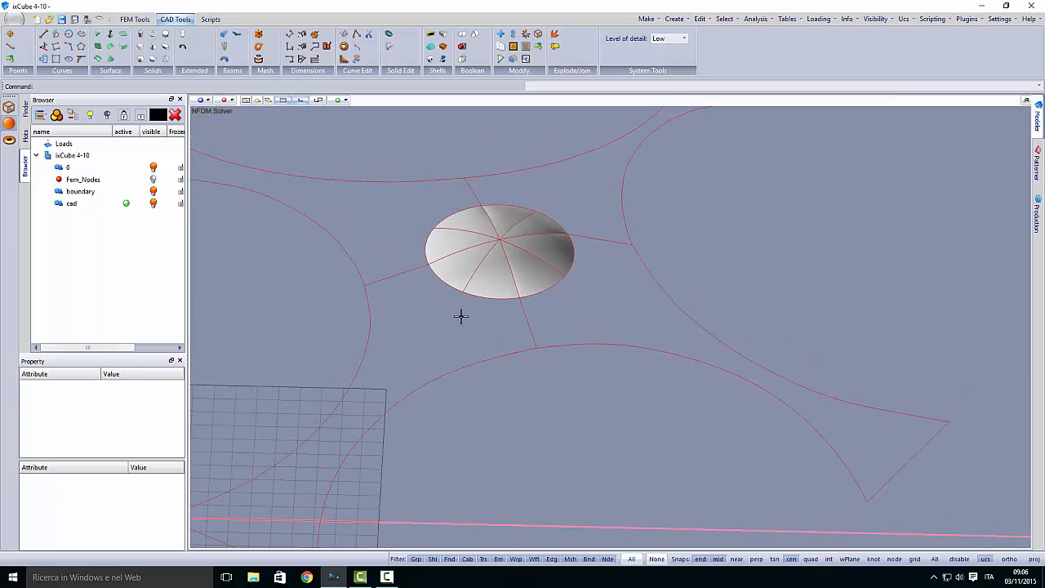
{"action": "scroll", "coordinate": [469, 304], "scroll_direction": "up", "scroll_amount": 2}
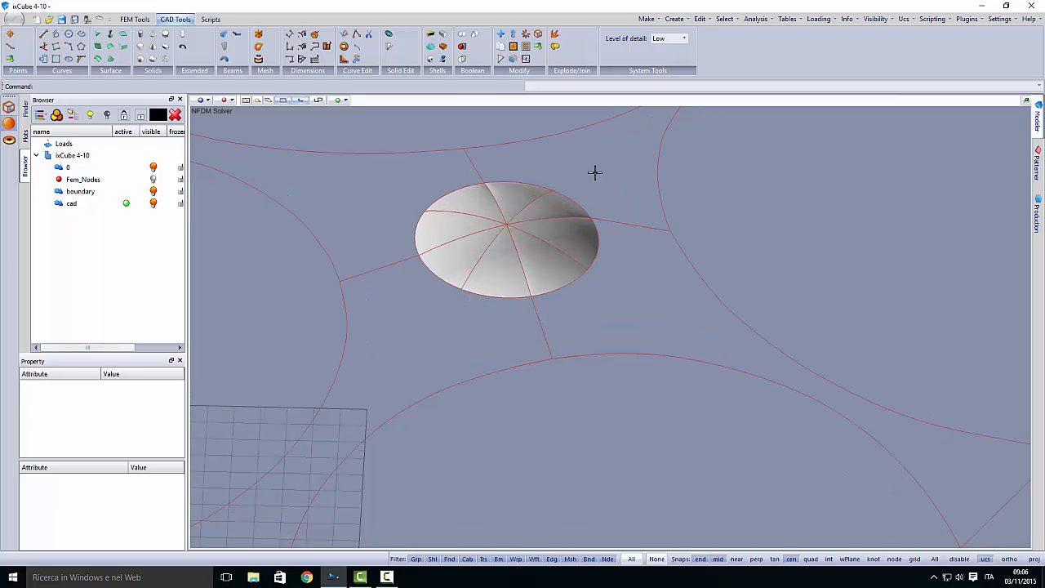
{"action": "left_click", "coordinate": [556, 47]}
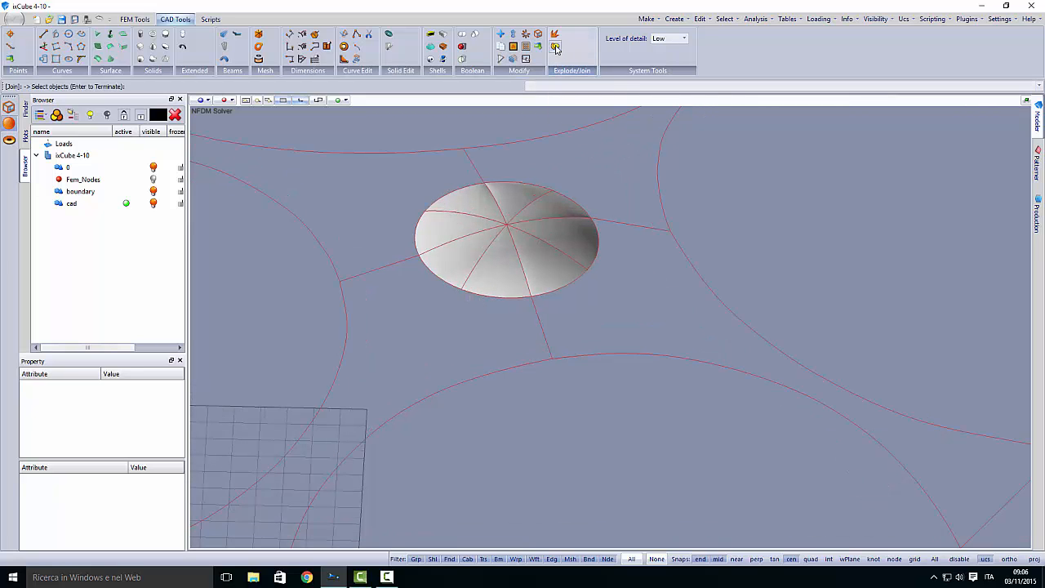
{"action": "left_click", "coordinate": [482, 298]}
{"action": "left_click", "coordinate": [506, 330]}
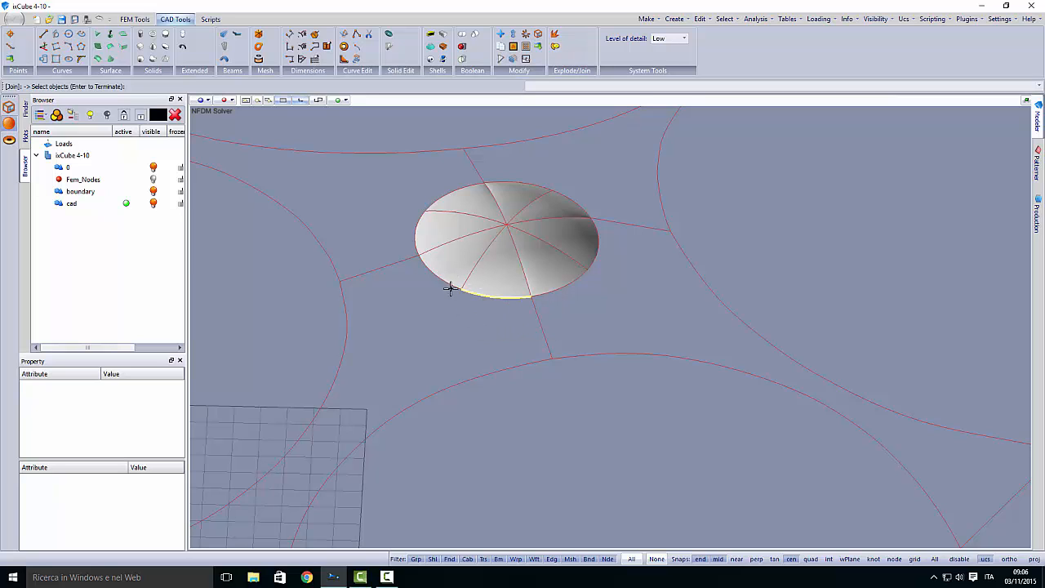
{"action": "left_click", "coordinate": [441, 280]}
{"action": "left_click", "coordinate": [466, 314]}
{"action": "key", "text": "Return"}
Join the next two rim arcs counterclockwise around the dome, between the following pair of radial lines, into one curve
{"action": "mouse_move", "coordinate": [565, 306]}
{"action": "middle_mouse_down"}
{"action": "mouse_move", "coordinate": [553, 305]}
{"action": "mouse_move", "coordinate": [579, 298]}
{"action": "middle_mouse_up"}
{"action": "left_click", "coordinate": [582, 291]}
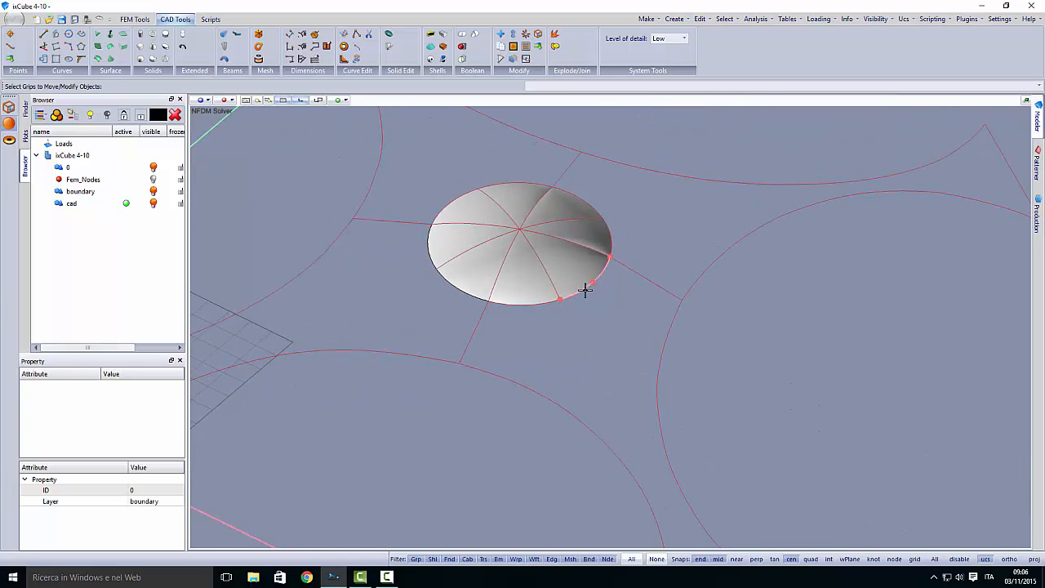
{"action": "key", "text": "Escape"}
{"action": "key", "text": "Return"}
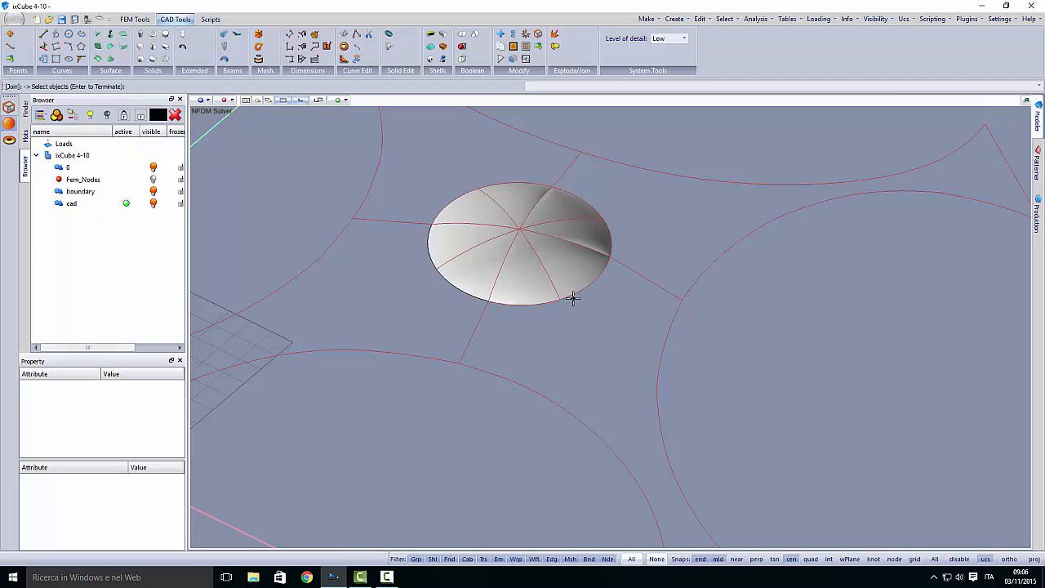
{"action": "left_click", "coordinate": [574, 293]}
{"action": "left_click", "coordinate": [589, 318]}
{"action": "left_click", "coordinate": [538, 304]}
{"action": "left_click", "coordinate": [564, 327]}
{"action": "key", "text": "Return"}
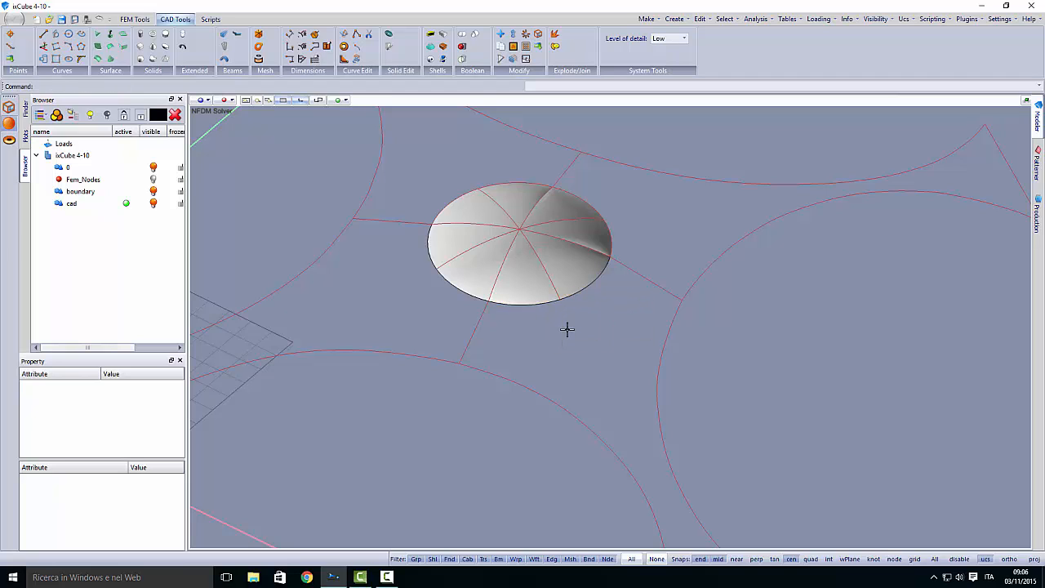
Join the third pair of rim arcs, continuing counterclockwise around the dome, into one curve
{"action": "middle_click_drag", "start_coordinate": [590, 322], "coordinate": [513, 322]}
{"action": "key", "text": "Return"}
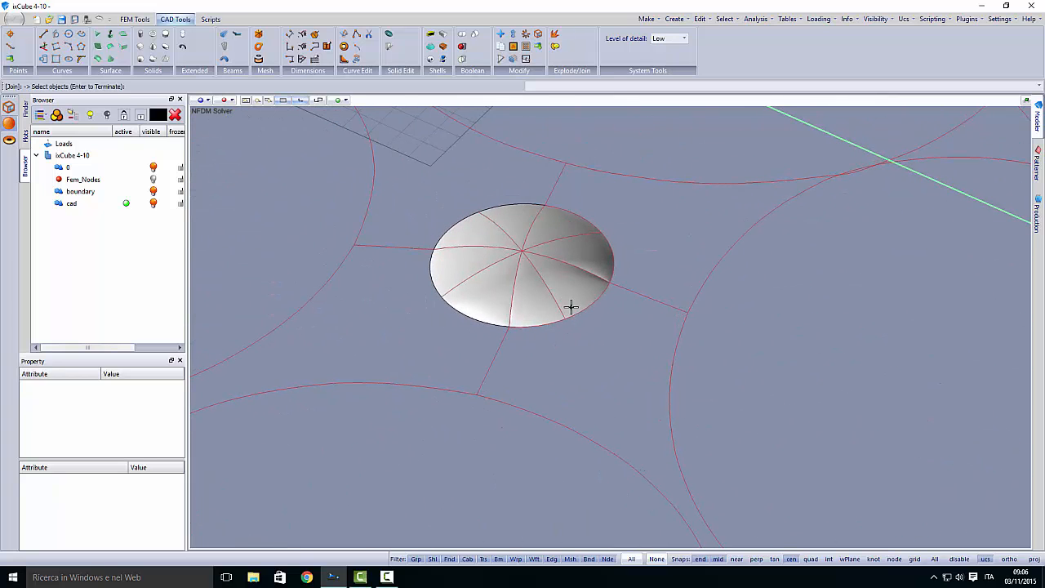
{"action": "left_click", "coordinate": [586, 308]}
{"action": "left_click", "coordinate": [609, 334]}
{"action": "left_click", "coordinate": [552, 322]}
{"action": "left_click", "coordinate": [577, 357]}
{"action": "key", "text": "Return"}
{"action": "middle_click_drag", "start_coordinate": [604, 354], "coordinate": [552, 330]}
{"action": "key", "text": "Return"}
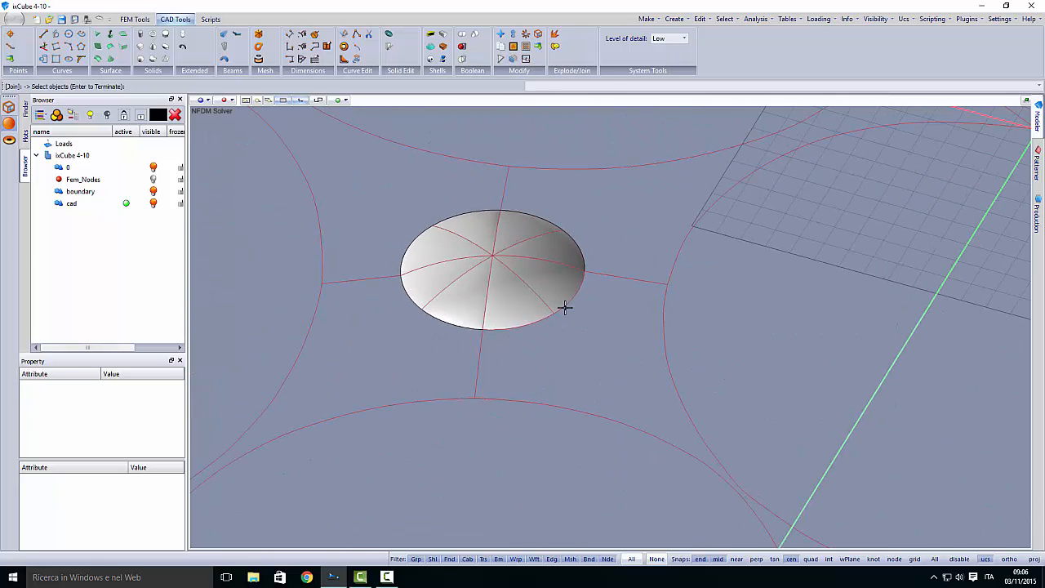
{"action": "left_click", "coordinate": [565, 305]}
{"action": "left_click", "coordinate": [592, 344]}
{"action": "left_click", "coordinate": [531, 323]}
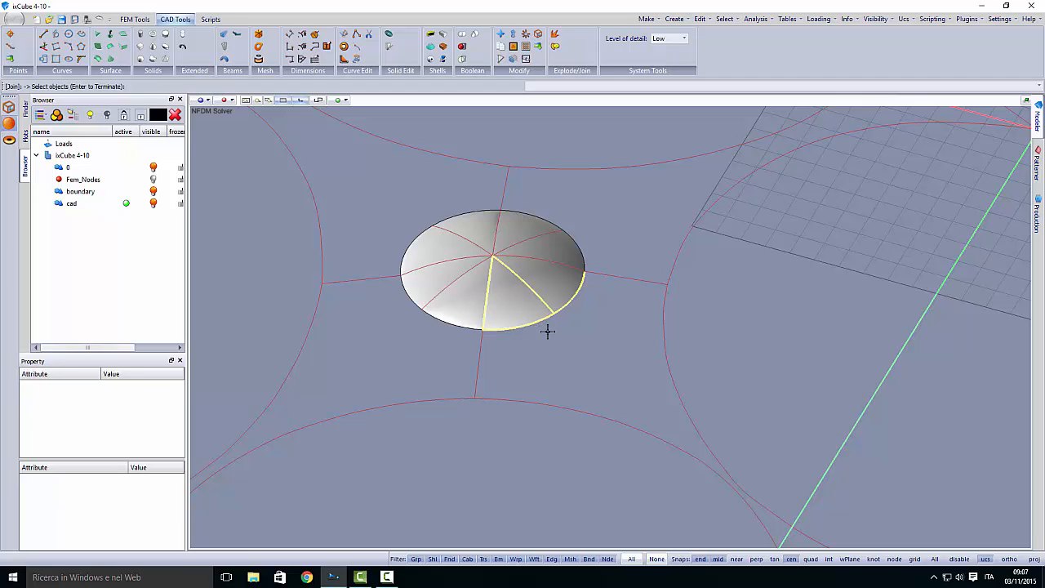
{"action": "key", "text": "Return"}
Join the last two separate rim arcs of the dome into one curve between their radial lines
{"action": "scroll", "coordinate": [552, 325], "scroll_direction": "up", "scroll_amount": 2}
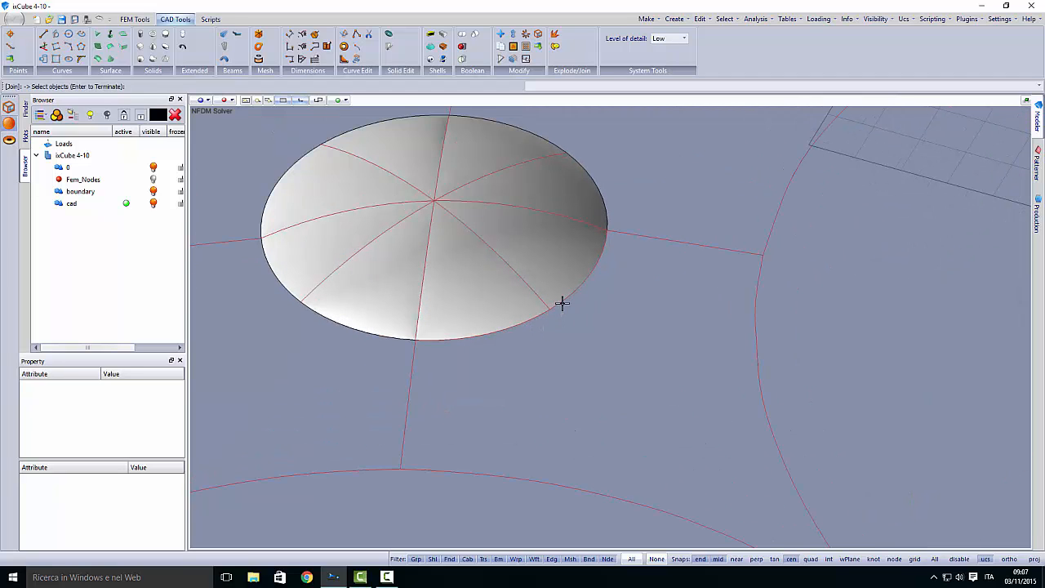
{"action": "left_click", "coordinate": [562, 303]}
{"action": "left_click", "coordinate": [582, 341]}
{"action": "left_click", "coordinate": [523, 323]}
{"action": "left_click", "coordinate": [550, 357]}
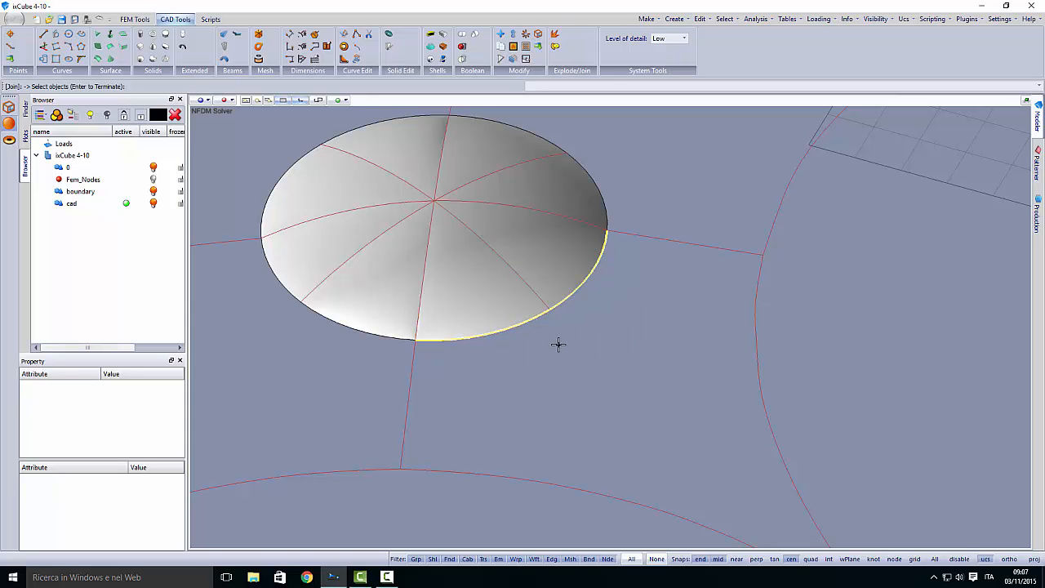
{"action": "key", "text": "Return"}
Draw a straight line between the outer ends of two neighbouring radial lines, where they meet the boundary curves
{"action": "scroll", "coordinate": [528, 336], "scroll_direction": "down", "scroll_amount": 2}
{"action": "middle_click_drag", "start_coordinate": [469, 333], "coordinate": [513, 331]}
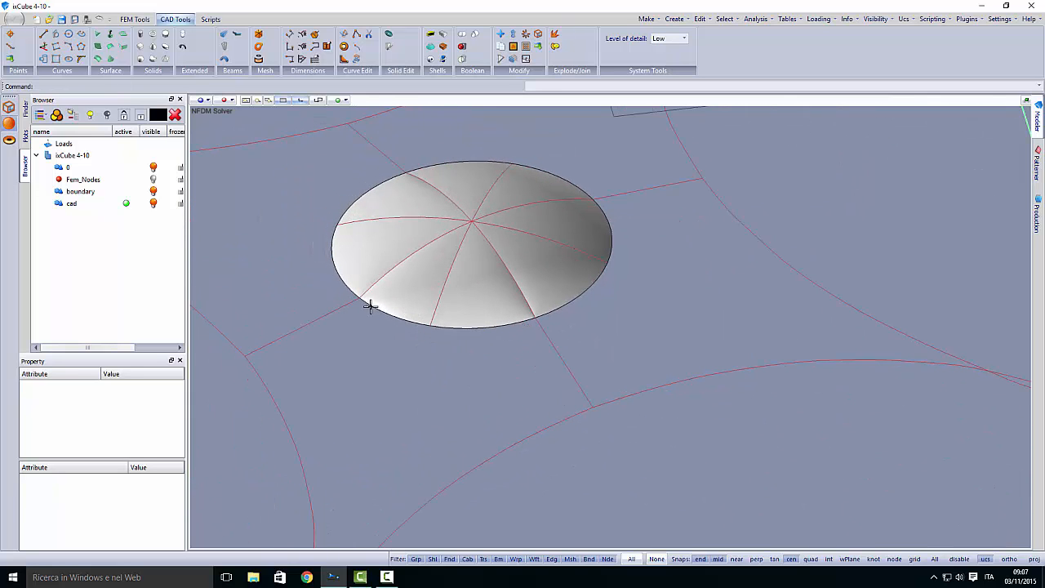
{"action": "middle_click_drag", "start_coordinate": [400, 336], "coordinate": [459, 267]}
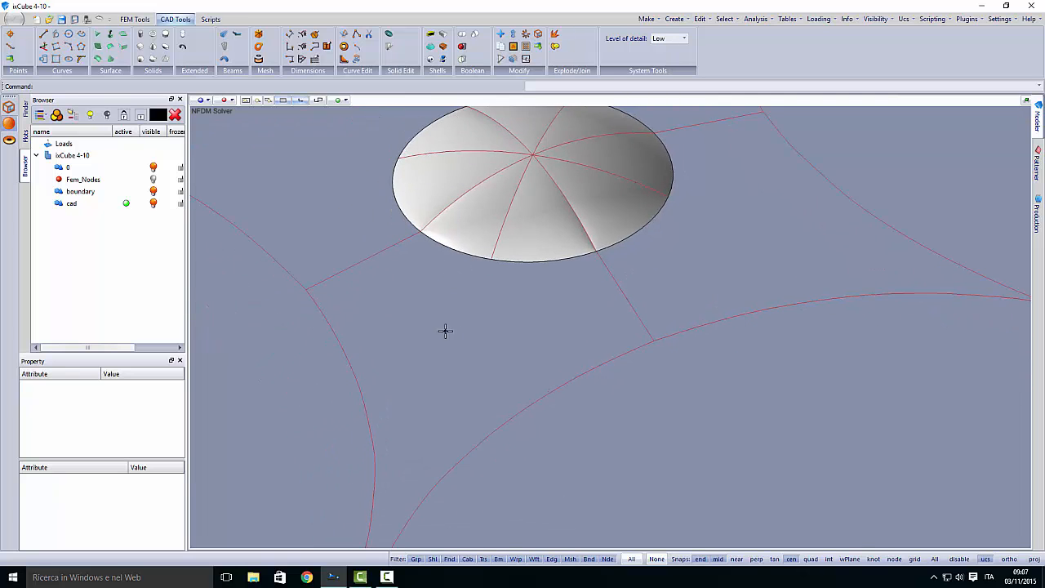
{"action": "scroll", "coordinate": [446, 331], "scroll_direction": "down", "scroll_amount": 3}
{"action": "mouse_move", "coordinate": [446, 331]}
{"action": "middle_mouse_down"}
{"action": "mouse_move", "coordinate": [420, 320]}
{"action": "mouse_move", "coordinate": [466, 297]}
{"action": "mouse_move", "coordinate": [453, 316]}
{"action": "middle_mouse_up"}
{"action": "scroll", "coordinate": [478, 294], "scroll_direction": "down", "scroll_amount": 2}
{"action": "scroll", "coordinate": [491, 279], "scroll_direction": "up", "scroll_amount": 1}
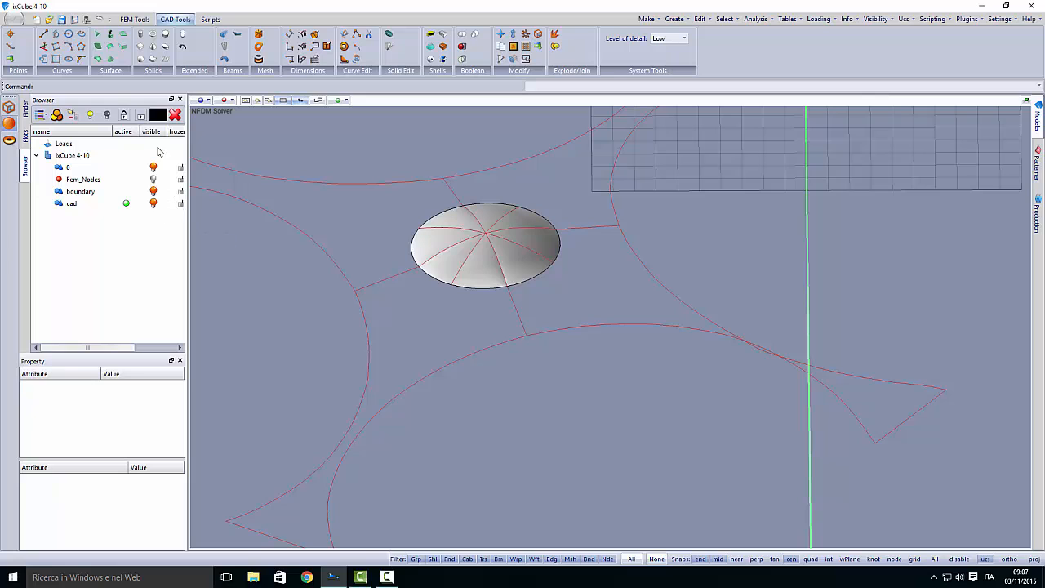
{"action": "left_click", "coordinate": [44, 34]}
{"action": "scroll", "coordinate": [376, 278], "scroll_direction": "up", "scroll_amount": 2}
{"action": "left_click", "coordinate": [345, 298]}
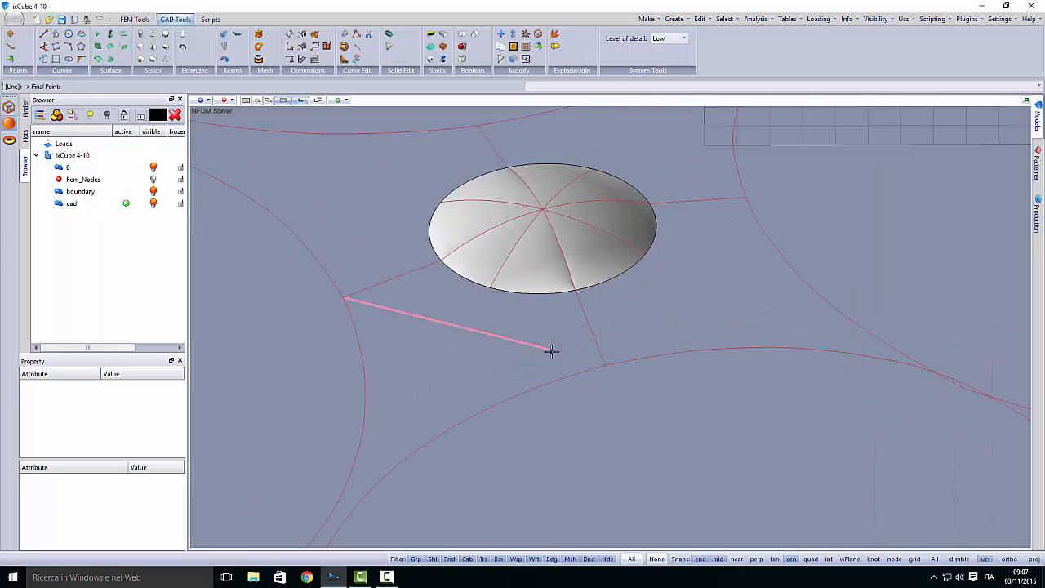
{"action": "left_click", "coordinate": [599, 367]}
{"action": "middle_click_drag", "start_coordinate": [457, 380], "coordinate": [495, 329]}
{"action": "scroll", "coordinate": [423, 369], "scroll_direction": "down", "scroll_amount": 2}
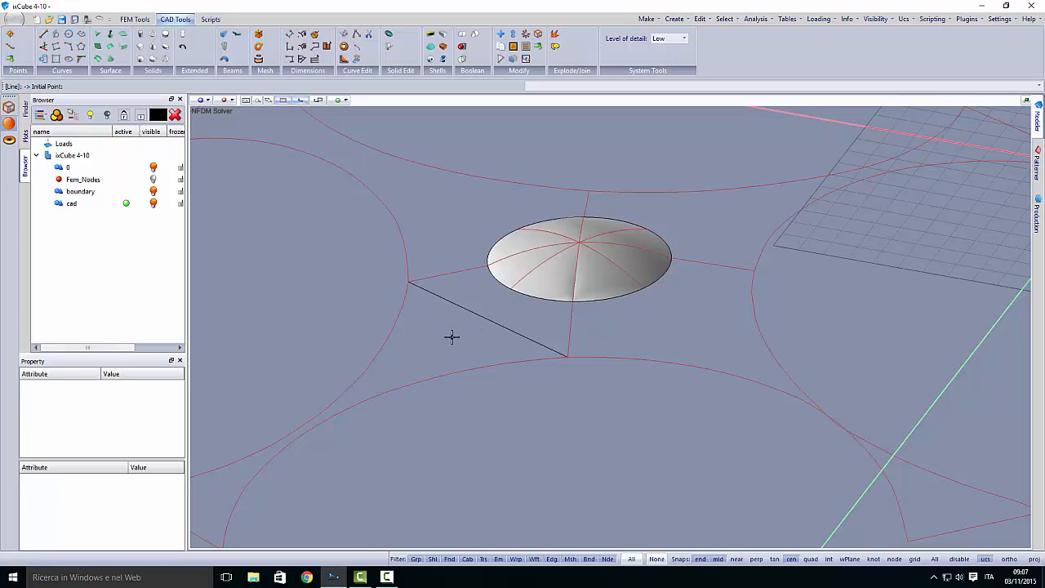
{"action": "scroll", "coordinate": [502, 322], "scroll_direction": "up", "scroll_amount": 2}
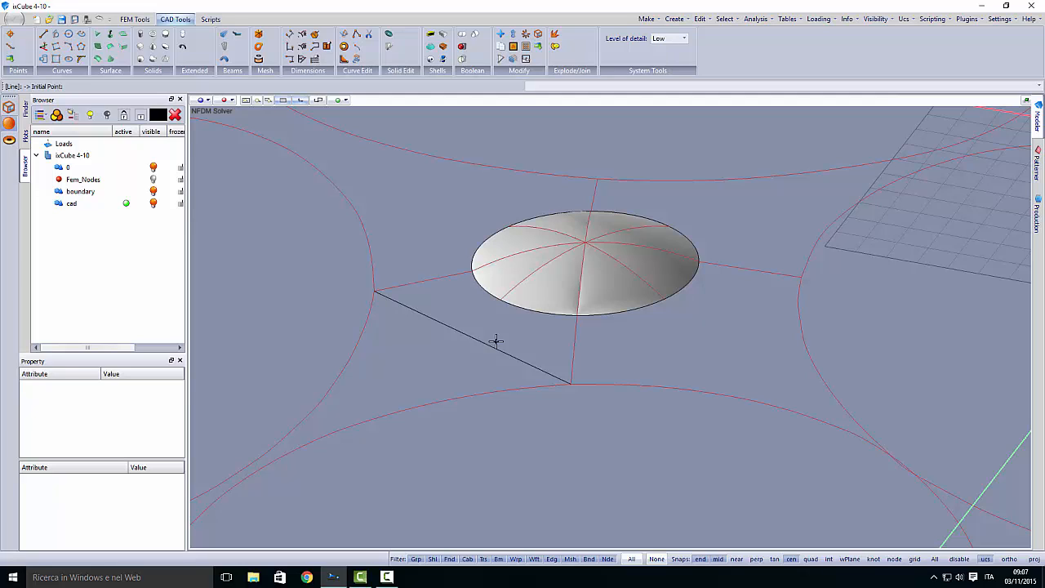
{"action": "key", "text": "Escape"}
Create a surface from the new straight line, the two adjoining radial lines and the joined rim curve of the dome
{"action": "left_click", "coordinate": [98, 46]}
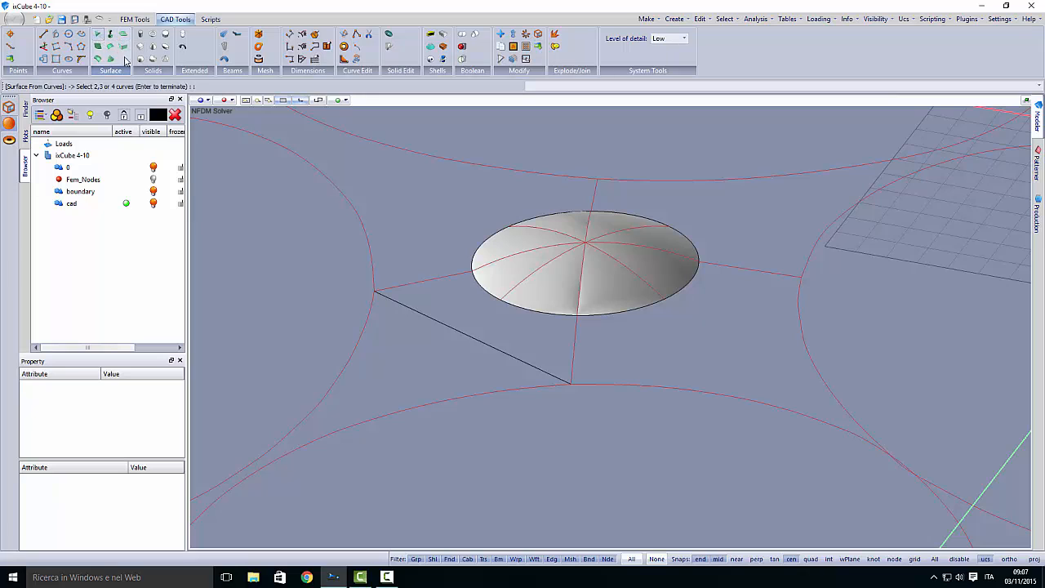
{"action": "left_click", "coordinate": [481, 343]}
{"action": "left_click", "coordinate": [575, 333]}
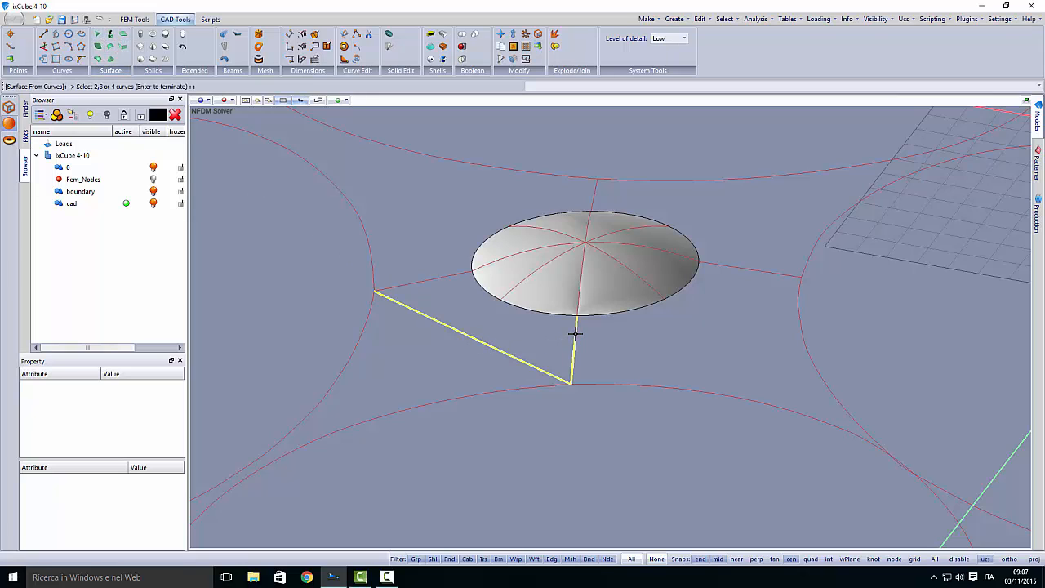
{"action": "left_click", "coordinate": [539, 310]}
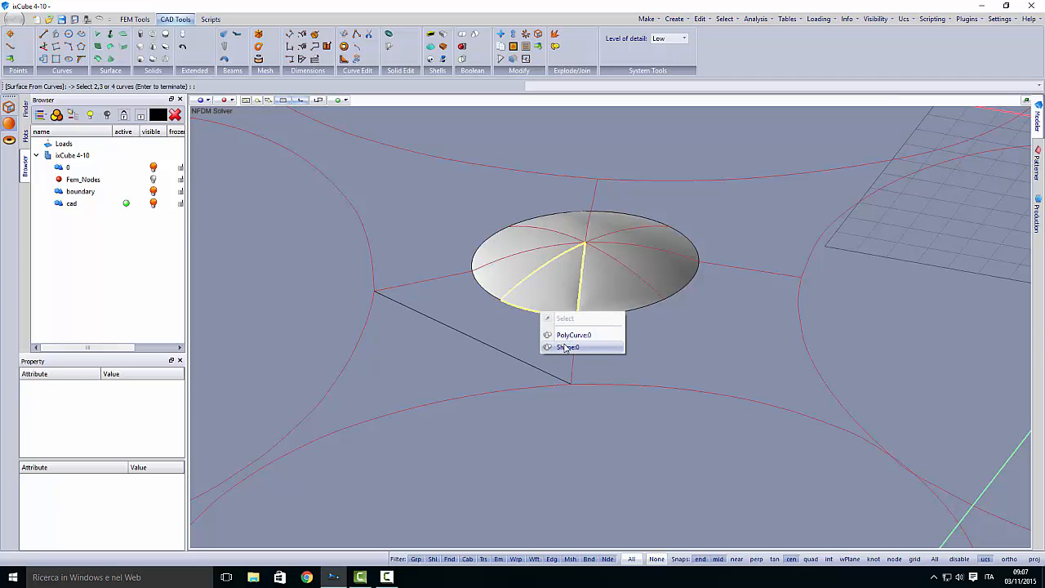
{"action": "left_click", "coordinate": [546, 335]}
{"action": "left_click", "coordinate": [441, 280]}
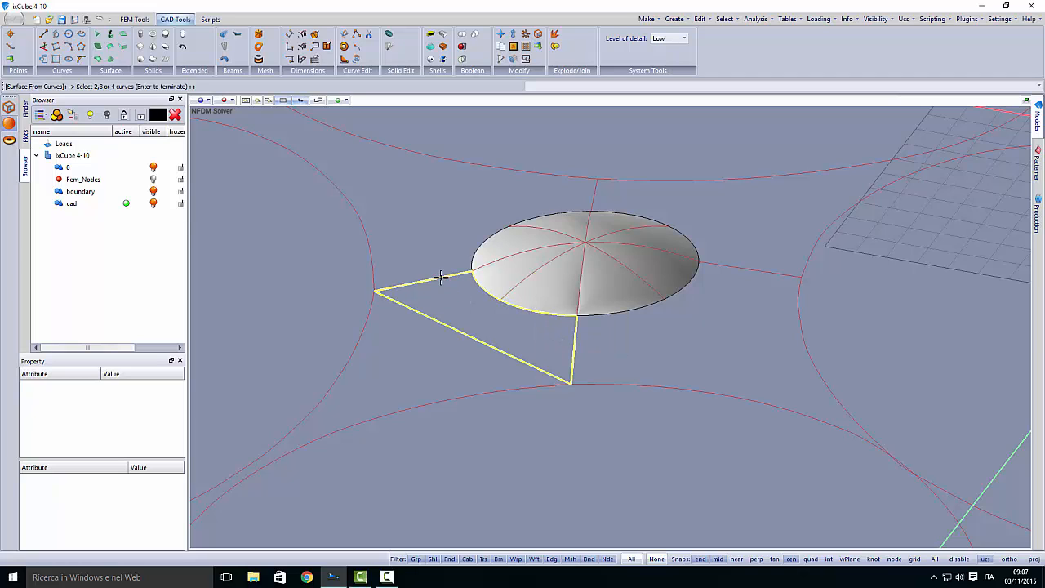
{"action": "left_click", "coordinate": [484, 321]}
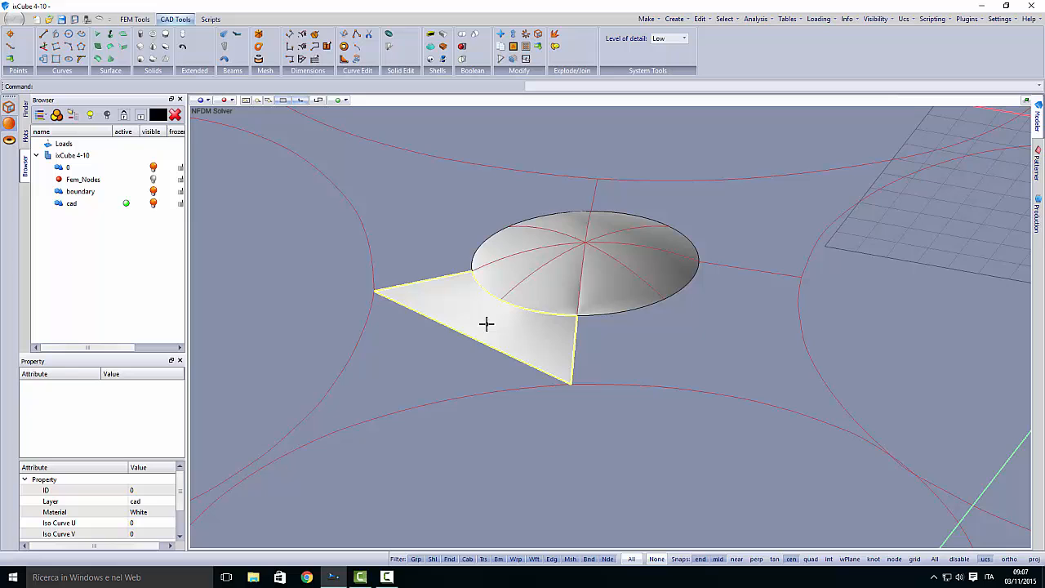
{"action": "left_click", "coordinate": [505, 409]}
Draw three more straight lines between the outer ends of the radial lines to close the four-sided outline around the dome
{"action": "scroll", "coordinate": [482, 320], "scroll_direction": "down", "scroll_amount": 3}
{"action": "middle_click_drag", "start_coordinate": [573, 357], "coordinate": [416, 354]}
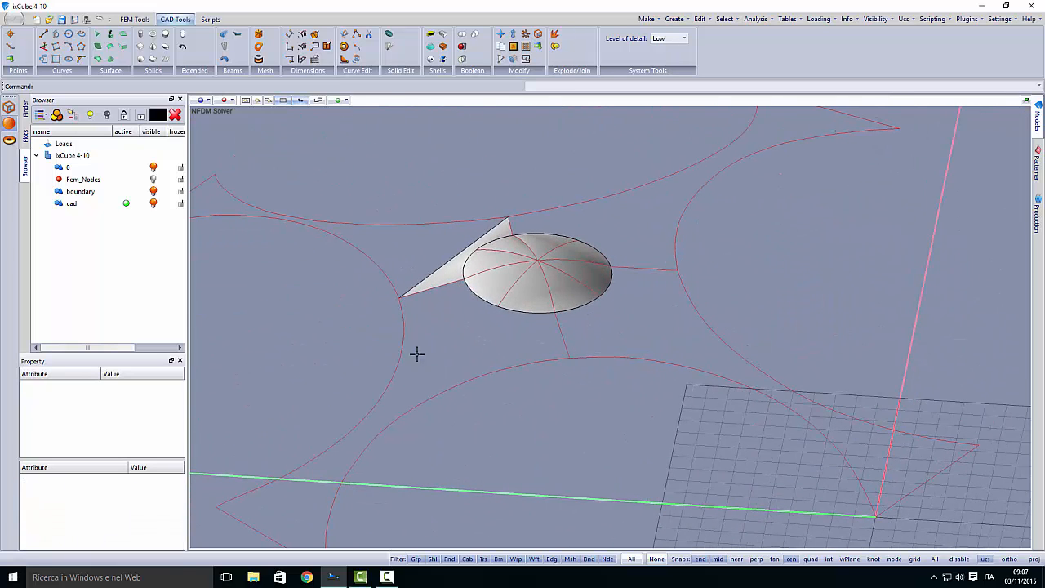
{"action": "left_click", "coordinate": [44, 35]}
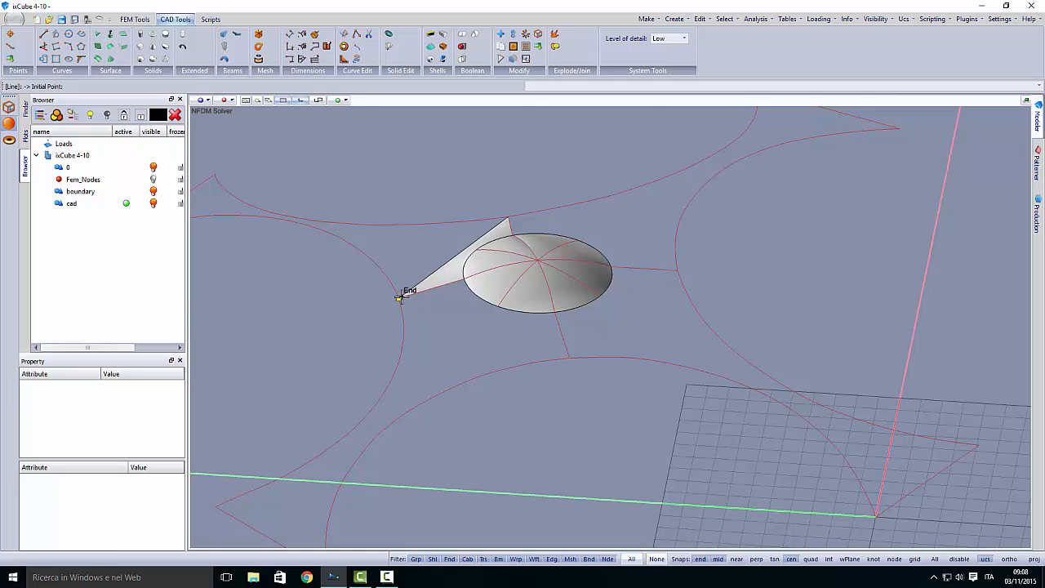
{"action": "left_click", "coordinate": [398, 297]}
{"action": "left_click", "coordinate": [571, 356]}
{"action": "middle_click_drag", "start_coordinate": [572, 356], "coordinate": [512, 396]}
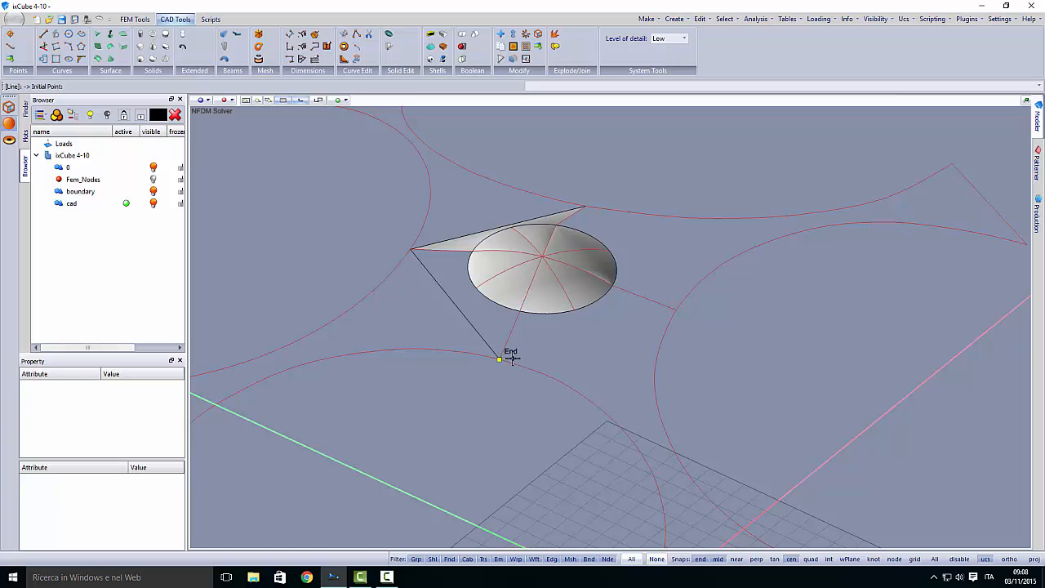
{"action": "left_click", "coordinate": [499, 358]}
{"action": "left_click", "coordinate": [675, 310]}
{"action": "middle_click_drag", "start_coordinate": [675, 353], "coordinate": [475, 363]}
{"action": "left_click", "coordinate": [481, 361]}
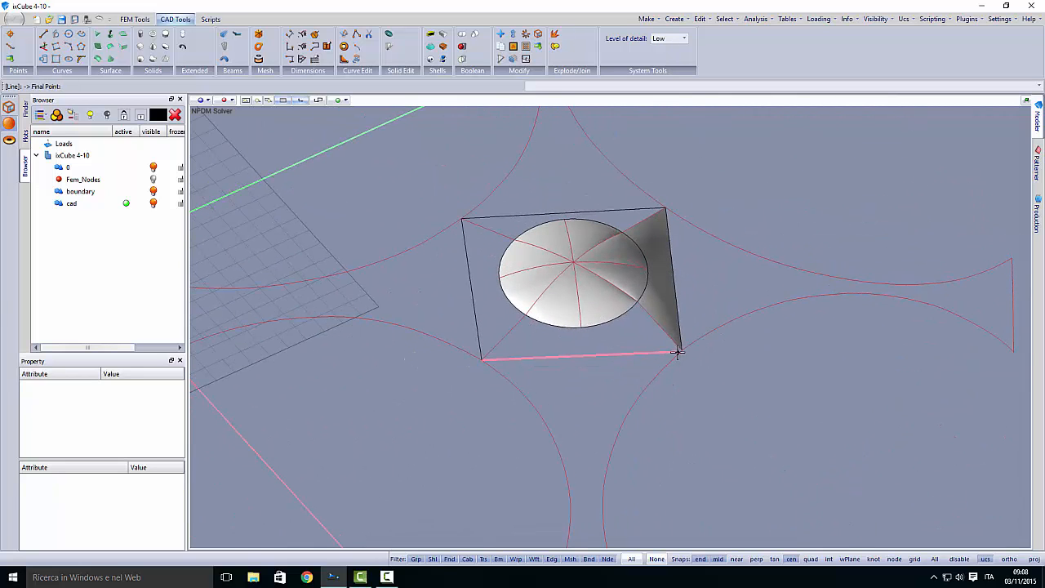
{"action": "left_click", "coordinate": [681, 350]}
Create a surface on the side opposite the first one, from its straight line, two radial lines and joined rim curve
{"action": "middle_click_drag", "start_coordinate": [442, 403], "coordinate": [544, 392]}
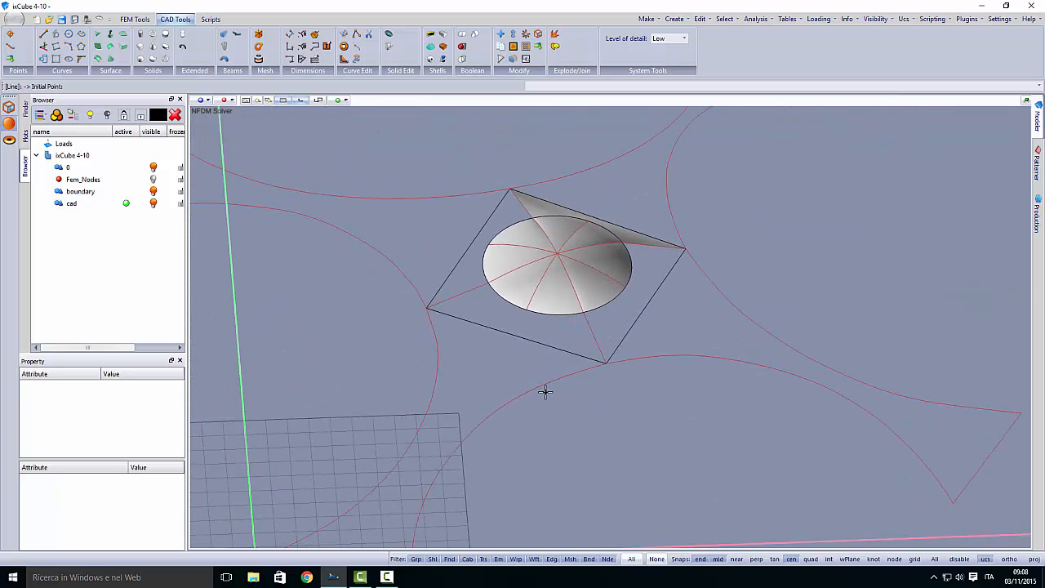
{"action": "left_click", "coordinate": [108, 48]}
{"action": "scroll", "coordinate": [454, 287], "scroll_direction": "up", "scroll_amount": 2}
{"action": "left_click", "coordinate": [587, 376]}
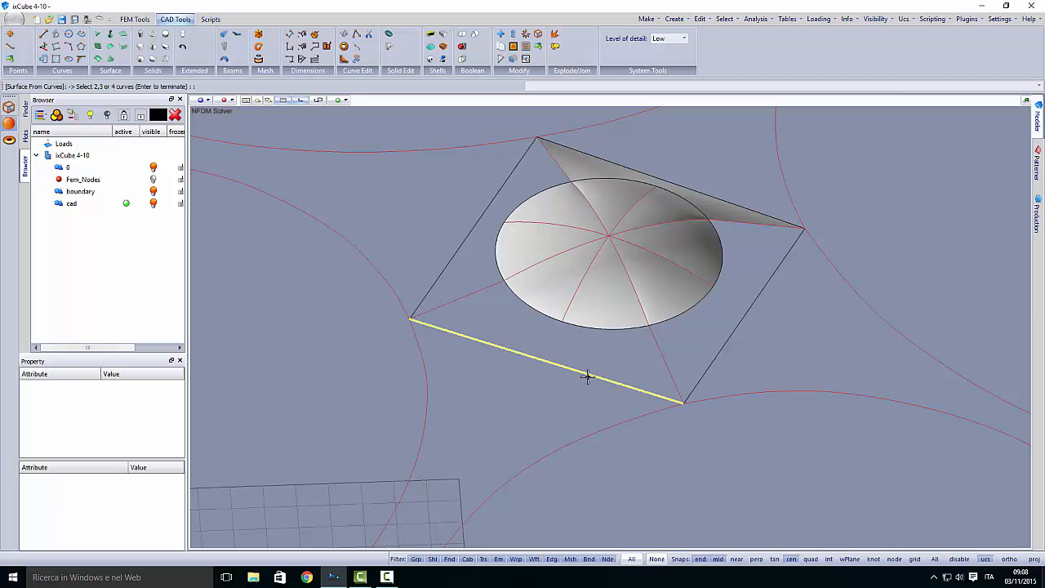
{"action": "left_click", "coordinate": [662, 355]}
{"action": "left_click", "coordinate": [614, 329]}
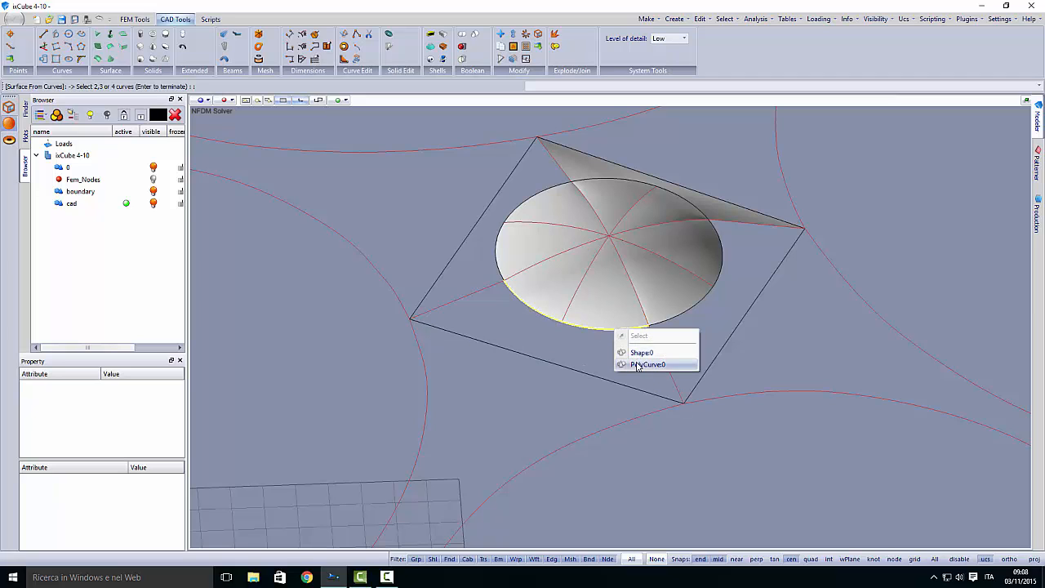
{"action": "left_click", "coordinate": [637, 363]}
{"action": "left_click", "coordinate": [474, 293]}
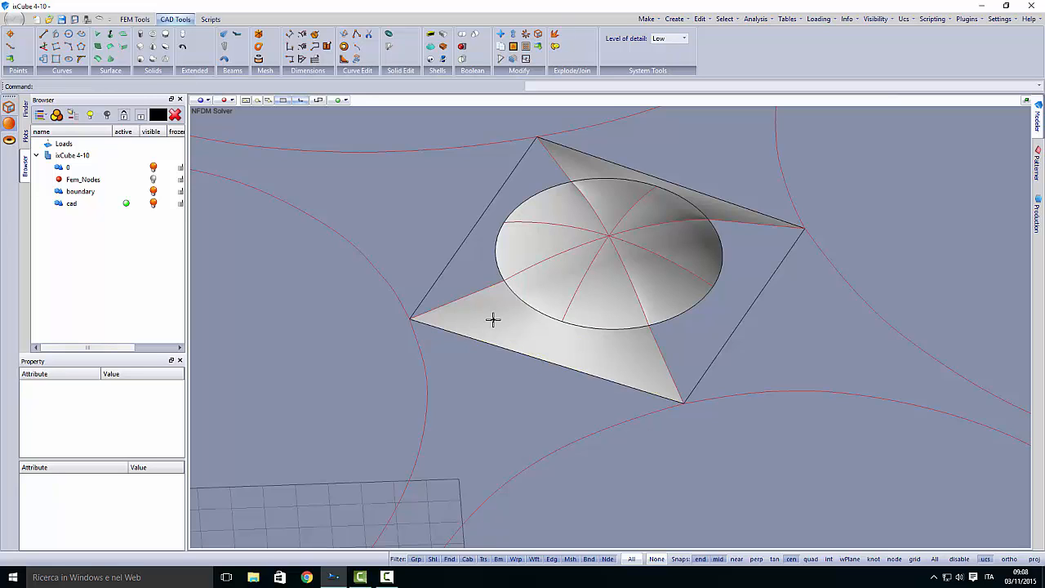
Create a surface on a third side of the dome from its straight line, two radial lines and joined rim curve
{"action": "middle_click_drag", "start_coordinate": [495, 320], "coordinate": [570, 339]}
{"action": "key", "text": "Return"}
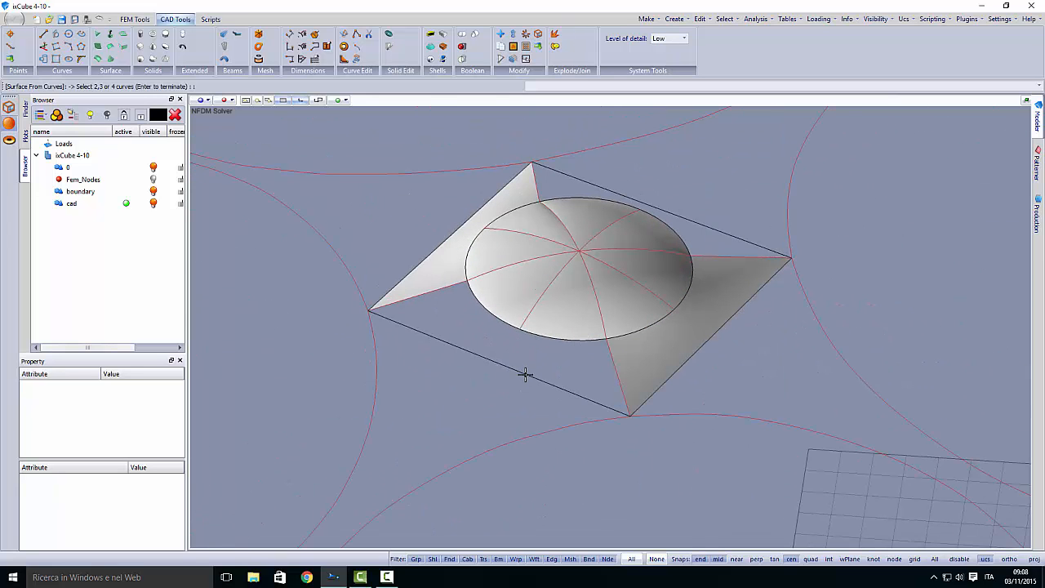
{"action": "left_click", "coordinate": [525, 375]}
{"action": "left_click", "coordinate": [614, 363]}
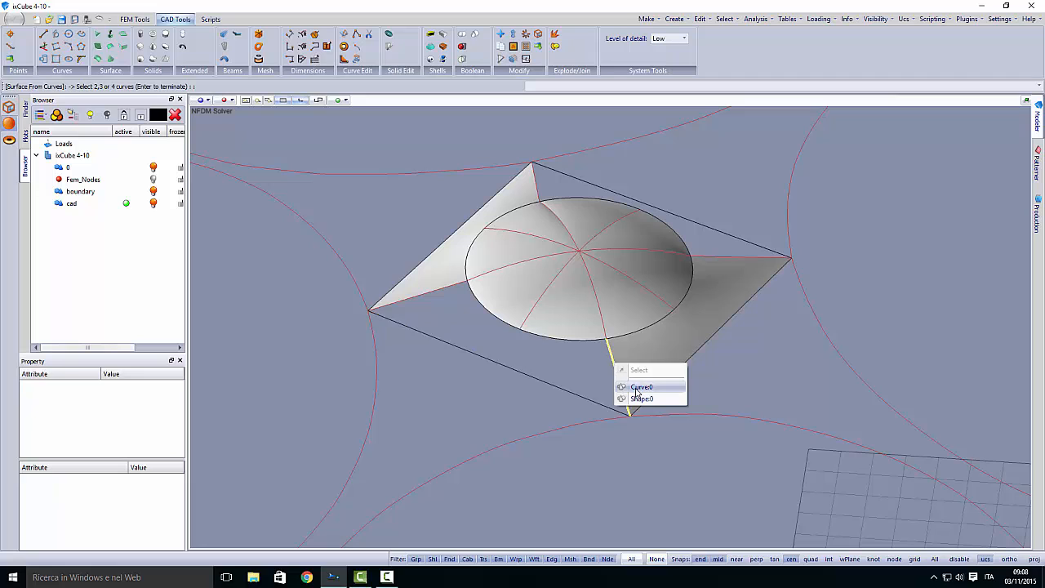
{"action": "left_click", "coordinate": [628, 396]}
{"action": "left_click", "coordinate": [554, 338]}
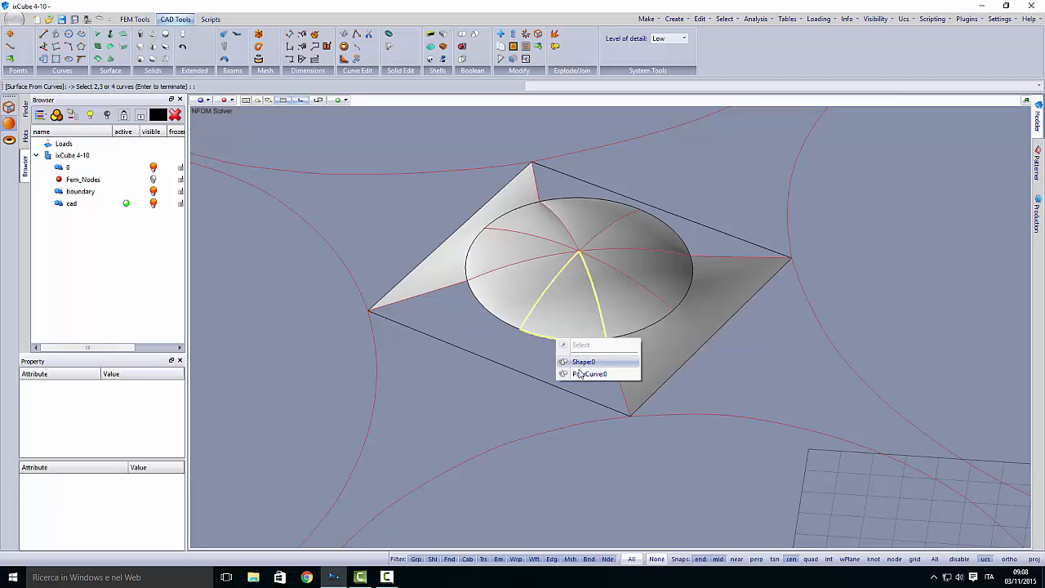
{"action": "left_click", "coordinate": [577, 372]}
{"action": "left_click", "coordinate": [443, 287]}
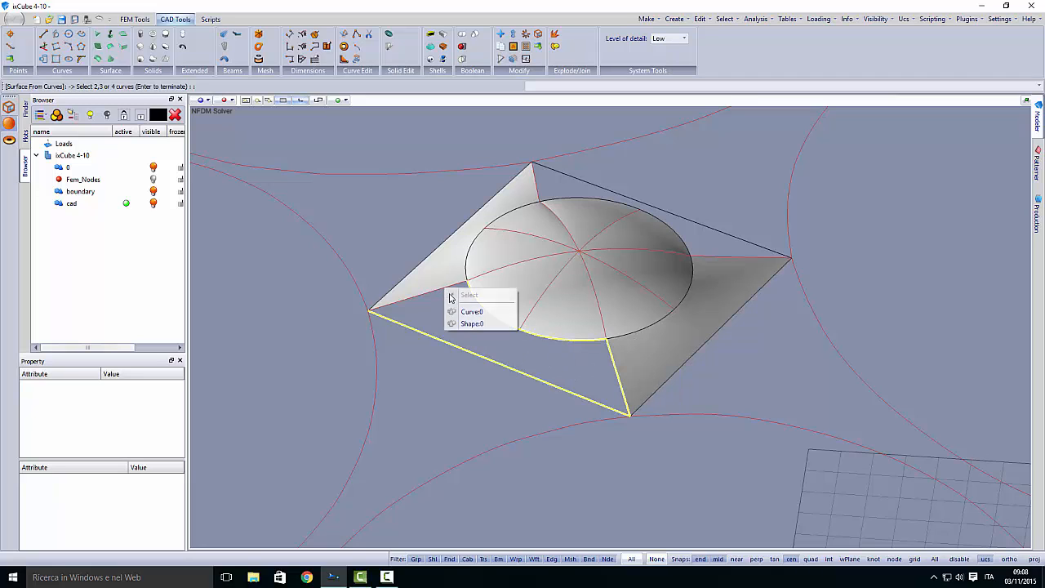
{"action": "left_click", "coordinate": [467, 319]}
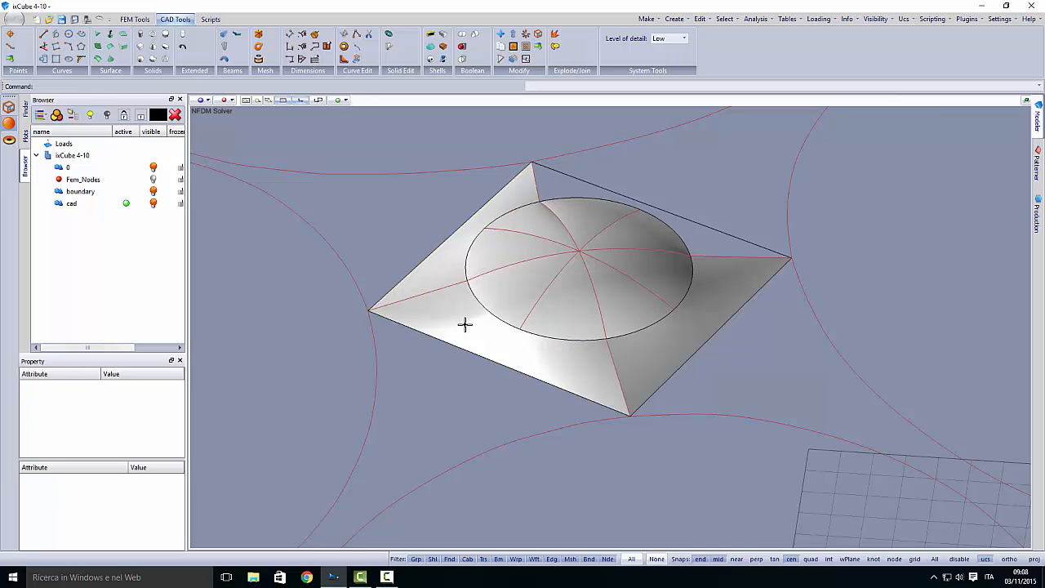
Create a surface on the last open side of the dome from its straight line, two radial lines and joined rim curve
{"action": "scroll", "coordinate": [433, 324], "scroll_direction": "down", "scroll_amount": 3}
{"action": "middle_click_drag", "start_coordinate": [620, 332], "coordinate": [387, 346]}
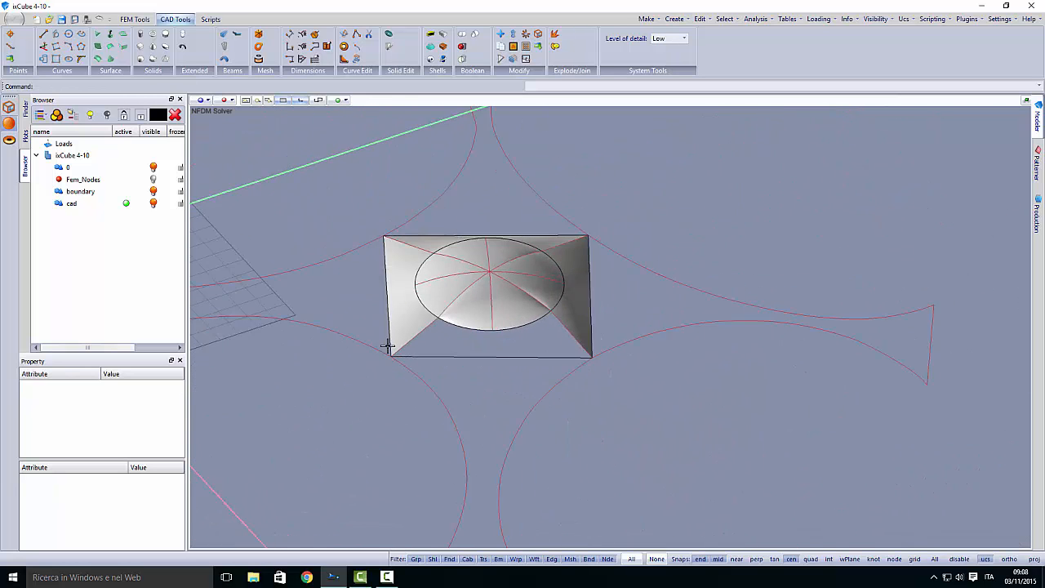
{"action": "scroll", "coordinate": [499, 357], "scroll_direction": "up", "scroll_amount": 3}
{"action": "key", "text": "Return"}
{"action": "left_click", "coordinate": [513, 360]}
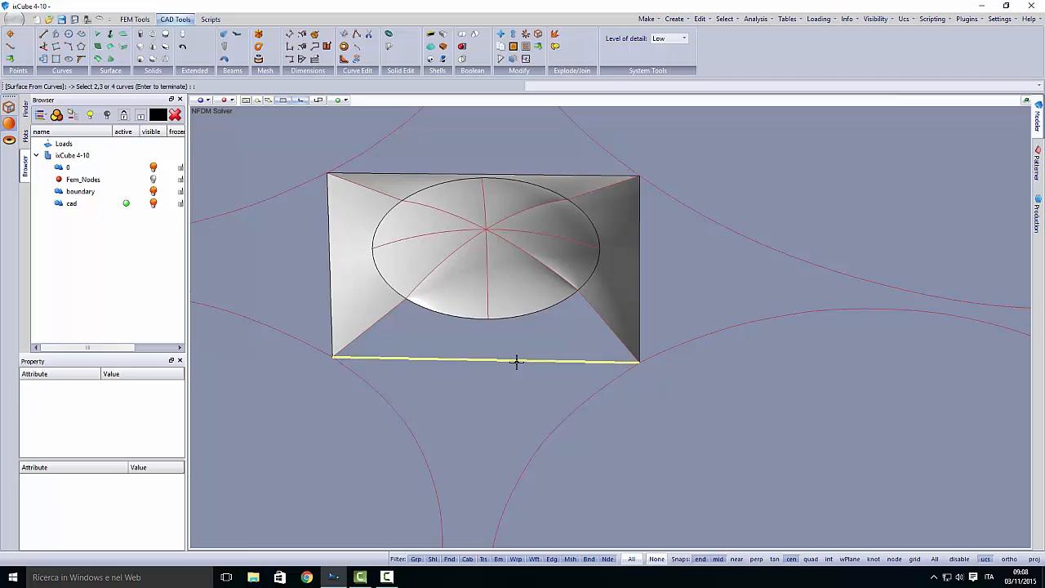
{"action": "left_click", "coordinate": [600, 316]}
{"action": "left_click", "coordinate": [626, 342]}
{"action": "left_click", "coordinate": [537, 312]}
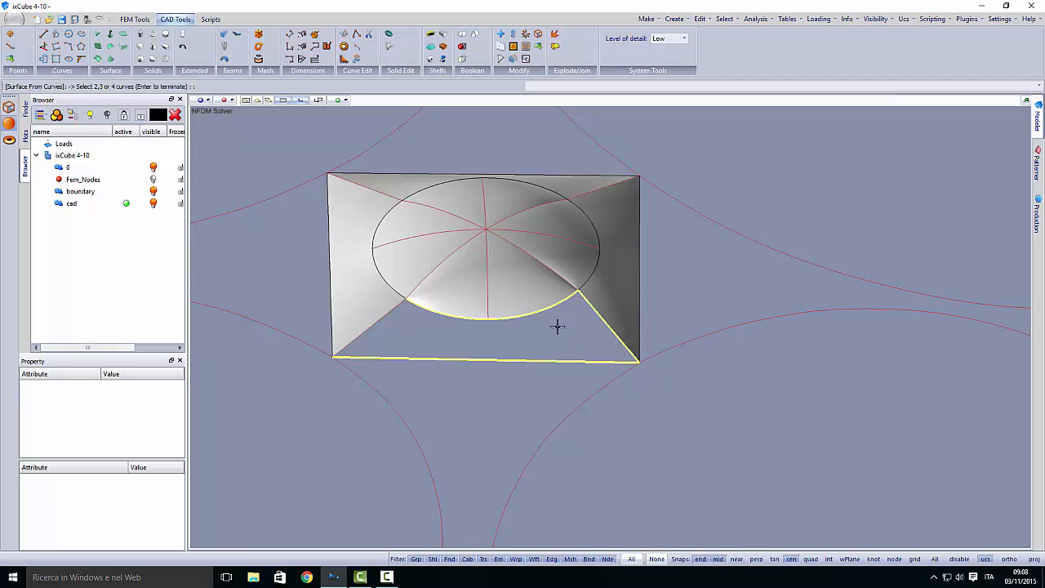
{"action": "left_click", "coordinate": [387, 314]}
{"action": "left_click", "coordinate": [415, 340]}
Create the first arm surface, beside the origin, from its outer end line, two boundary curves and the adjoining straight line of the four-sided outline
{"action": "middle_click_drag", "start_coordinate": [433, 343], "coordinate": [476, 303]}
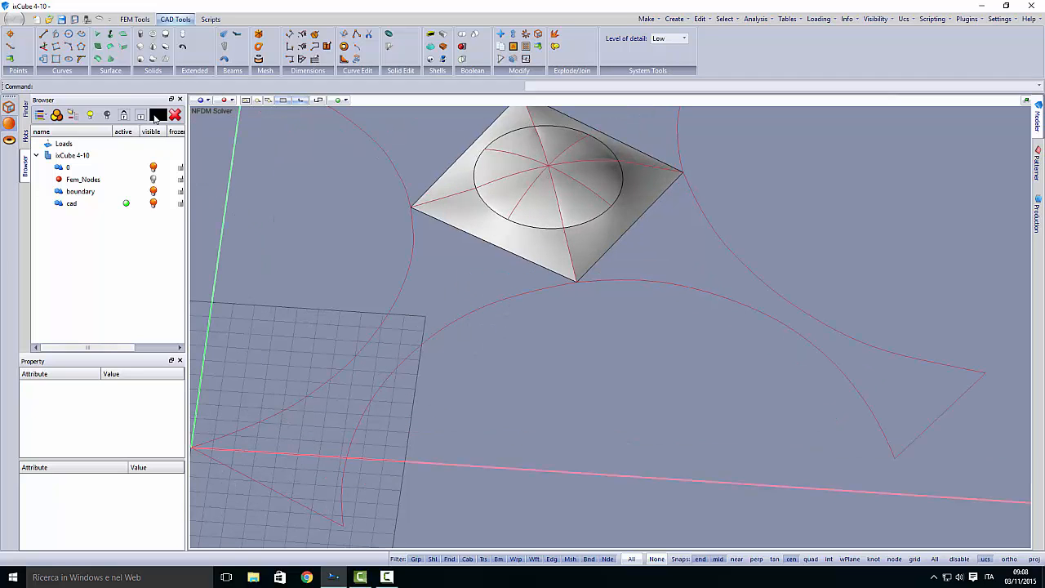
{"action": "left_click", "coordinate": [99, 36]}
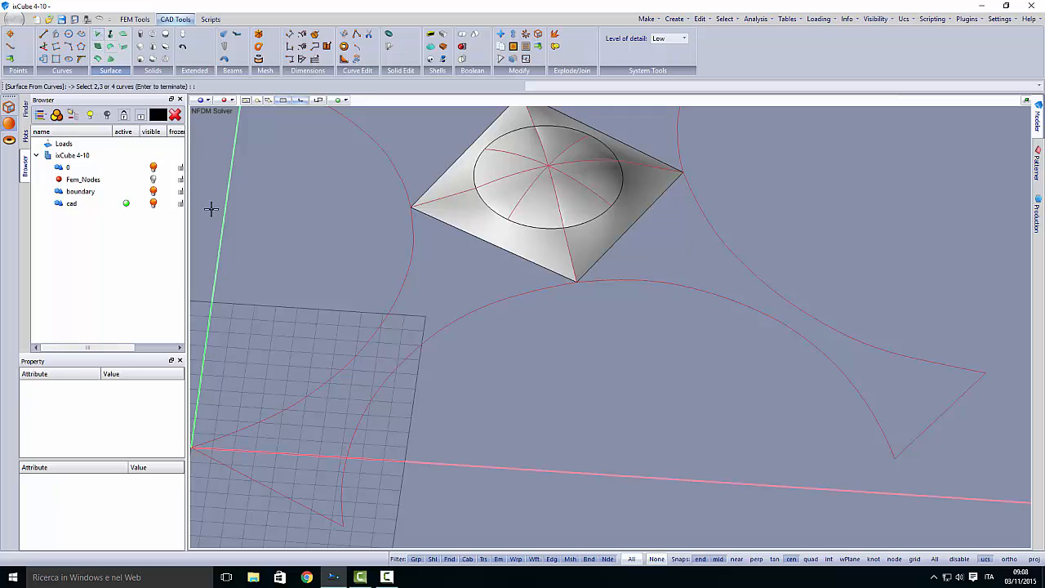
{"action": "left_click", "coordinate": [280, 493]}
{"action": "left_click", "coordinate": [351, 443]}
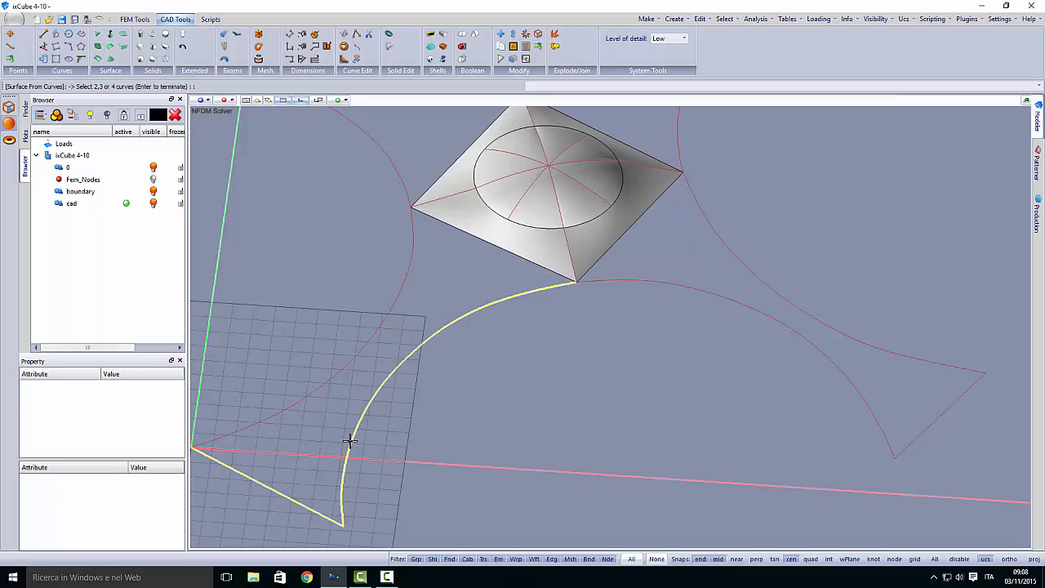
{"action": "scroll", "coordinate": [540, 265], "scroll_direction": "up", "scroll_amount": 2}
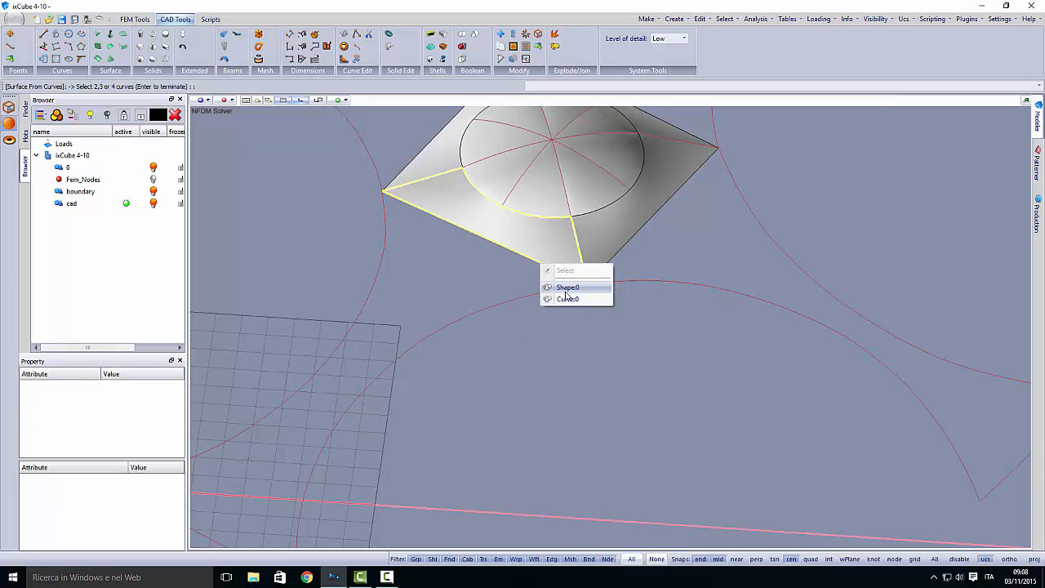
{"action": "left_click", "coordinate": [570, 300]}
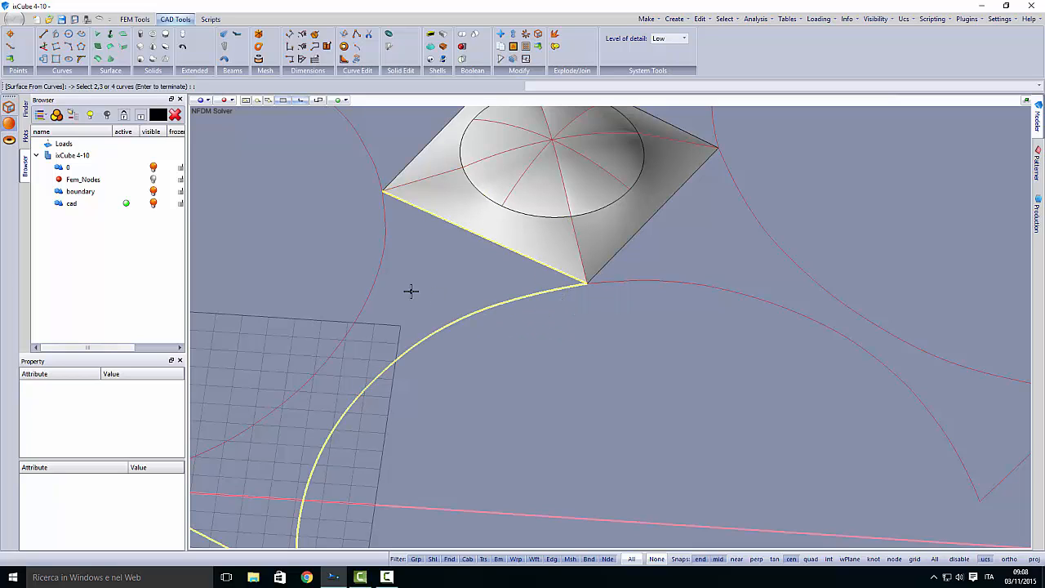
{"action": "left_click", "coordinate": [380, 259]}
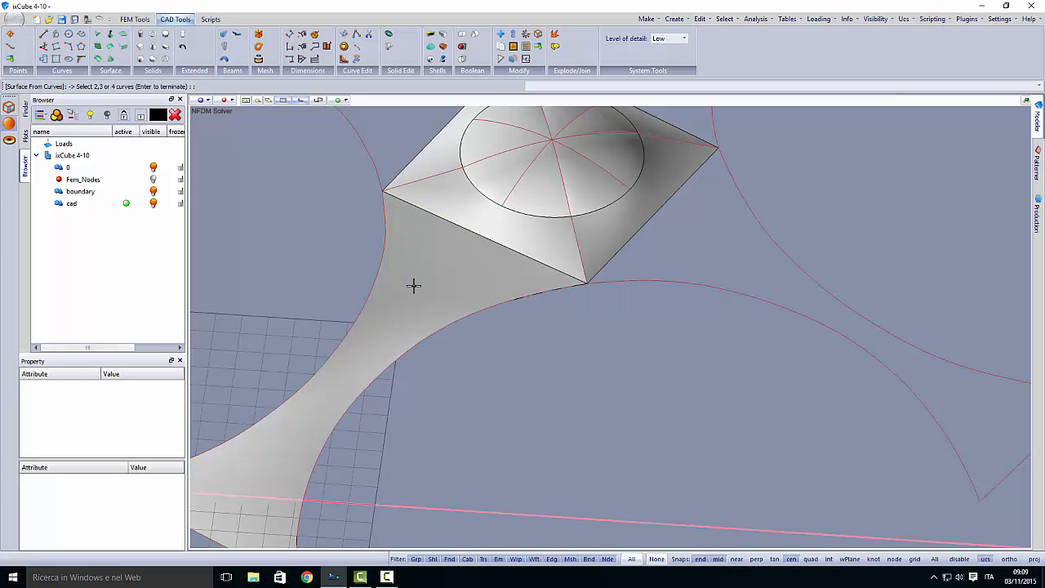
Create a second arm surface, next to the first one, from its two boundary curves, outline straight line and outer end line
{"action": "middle_click_drag", "start_coordinate": [413, 285], "coordinate": [323, 362]}
{"action": "key", "text": "Return"}
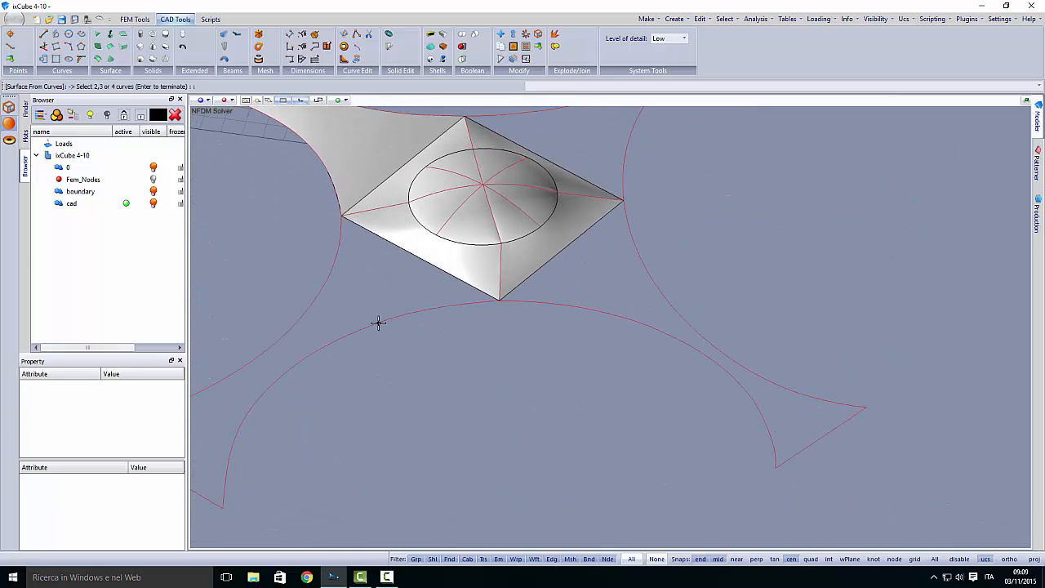
{"action": "left_click", "coordinate": [378, 323]}
{"action": "scroll", "coordinate": [424, 274], "scroll_direction": "up", "scroll_amount": 1}
{"action": "left_click", "coordinate": [427, 259]}
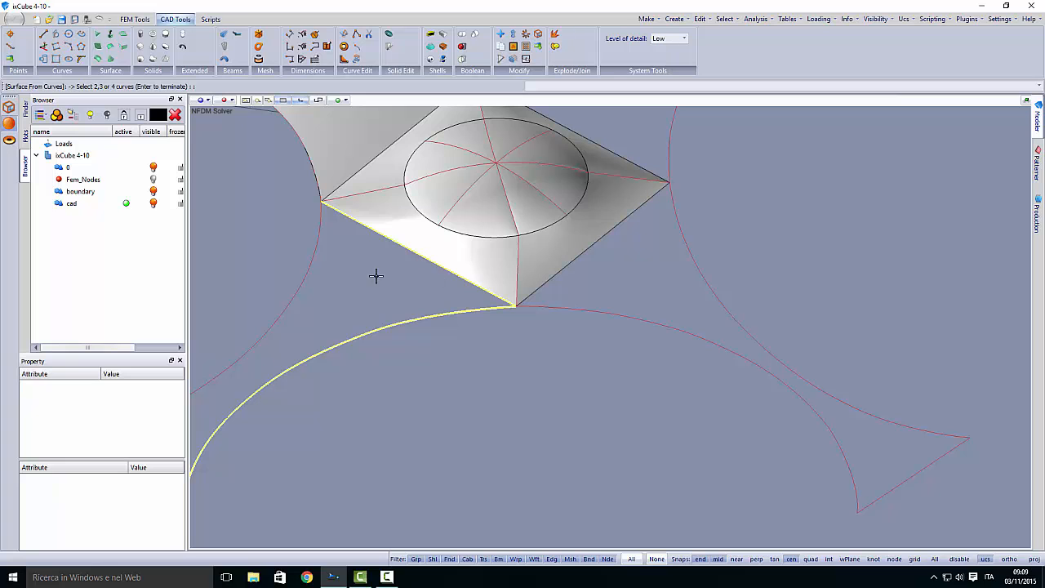
{"action": "left_click", "coordinate": [310, 264]}
{"action": "middle_click_drag", "start_coordinate": [384, 324], "coordinate": [479, 297]}
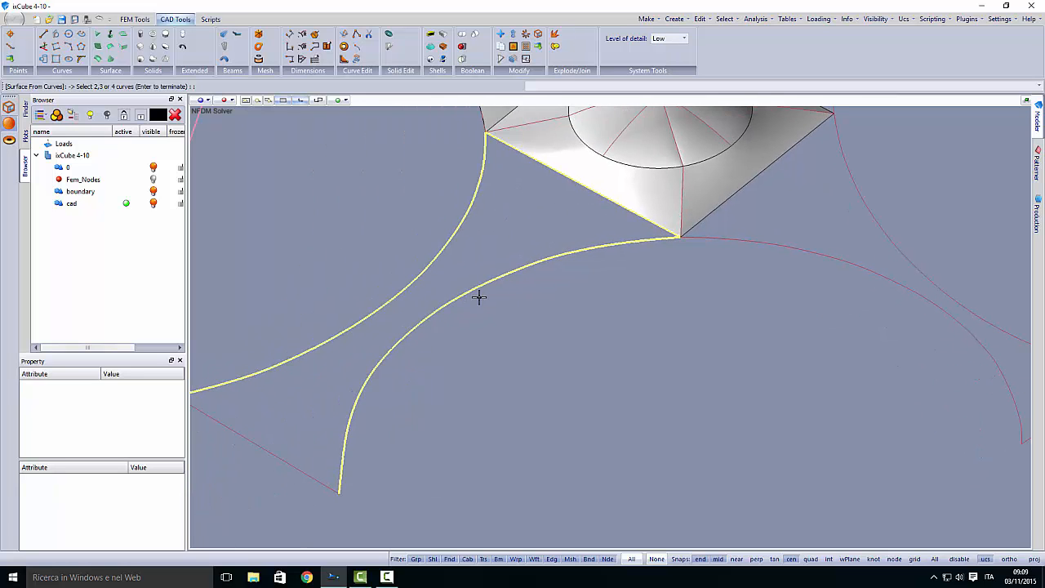
{"action": "left_click", "coordinate": [252, 441]}
{"action": "key", "text": "Return"}
{"action": "scroll", "coordinate": [318, 430], "scroll_direction": "down", "scroll_amount": 3}
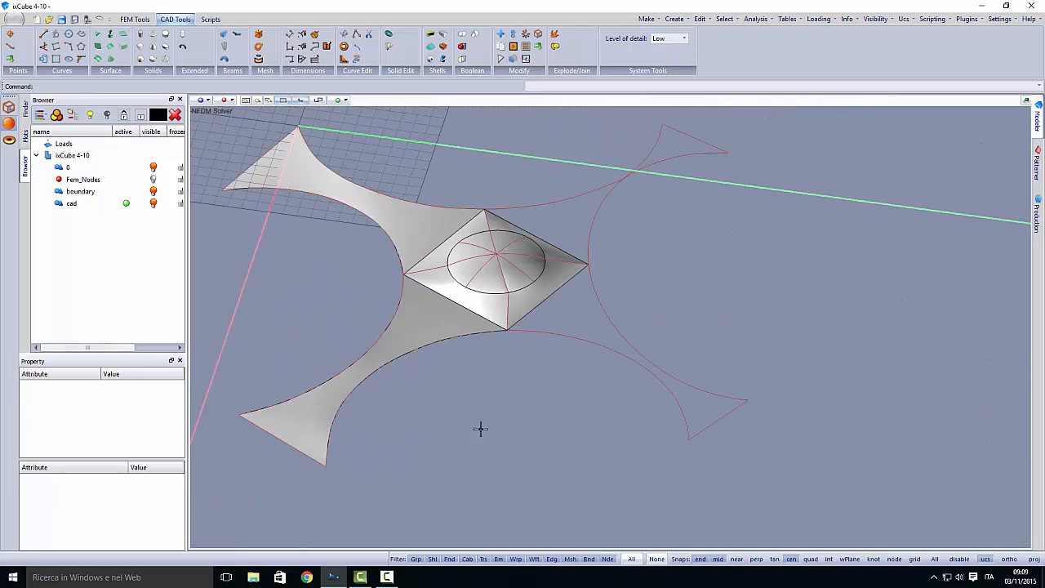
Create a third arm surface, next to the second one, from its two boundary curves, outline straight line and outer end line
{"action": "middle_click_drag", "start_coordinate": [481, 429], "coordinate": [443, 381]}
{"action": "key", "text": "Return"}
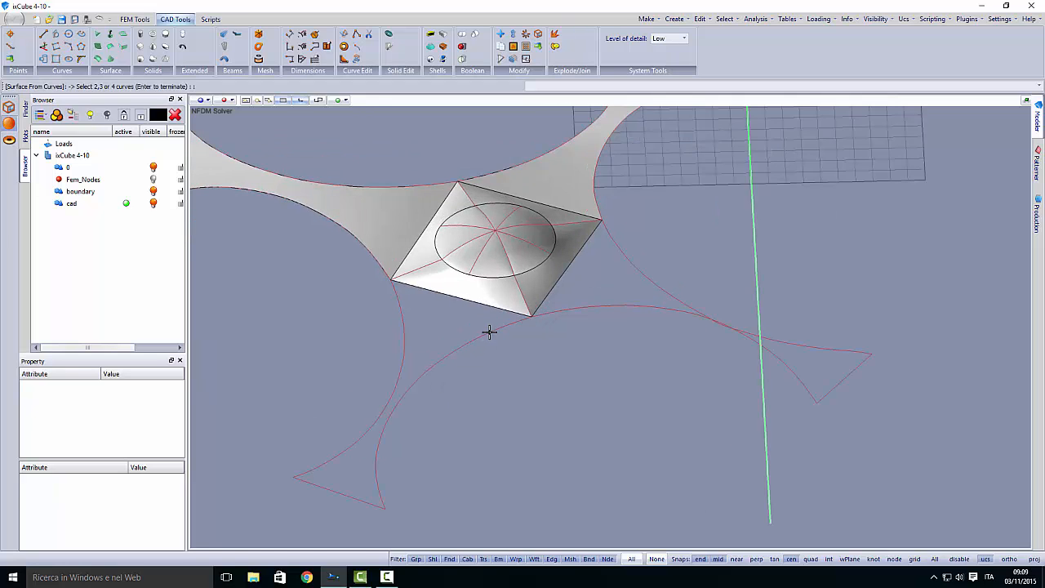
{"action": "left_click", "coordinate": [489, 332]}
{"action": "left_click", "coordinate": [490, 307]}
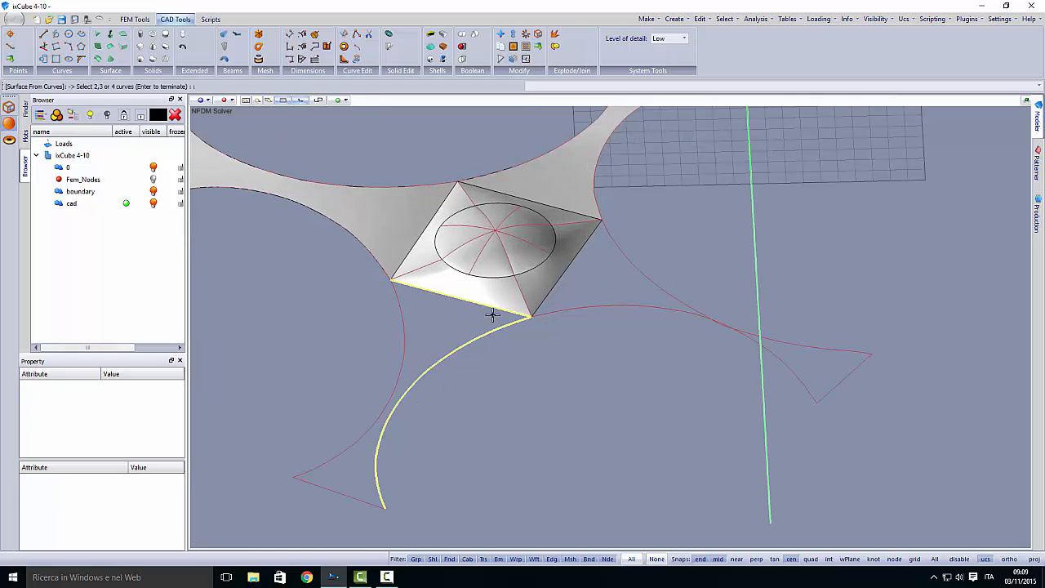
{"action": "left_click", "coordinate": [401, 316]}
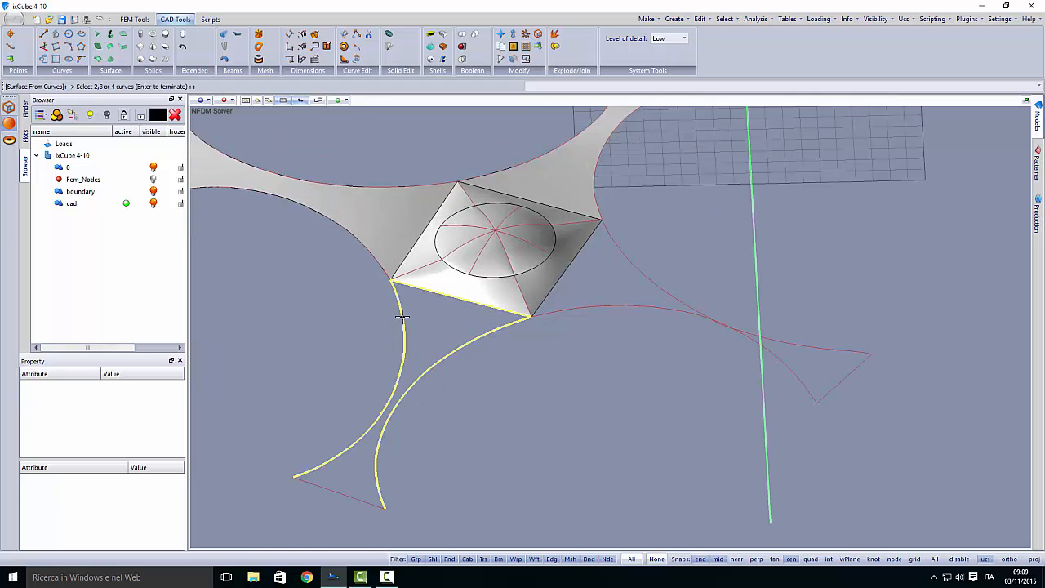
{"action": "left_click", "coordinate": [333, 491]}
Create the surface of the last open arm from its two boundary curves, outline straight line and outer end line
{"action": "middle_click_drag", "start_coordinate": [508, 427], "coordinate": [371, 427]}
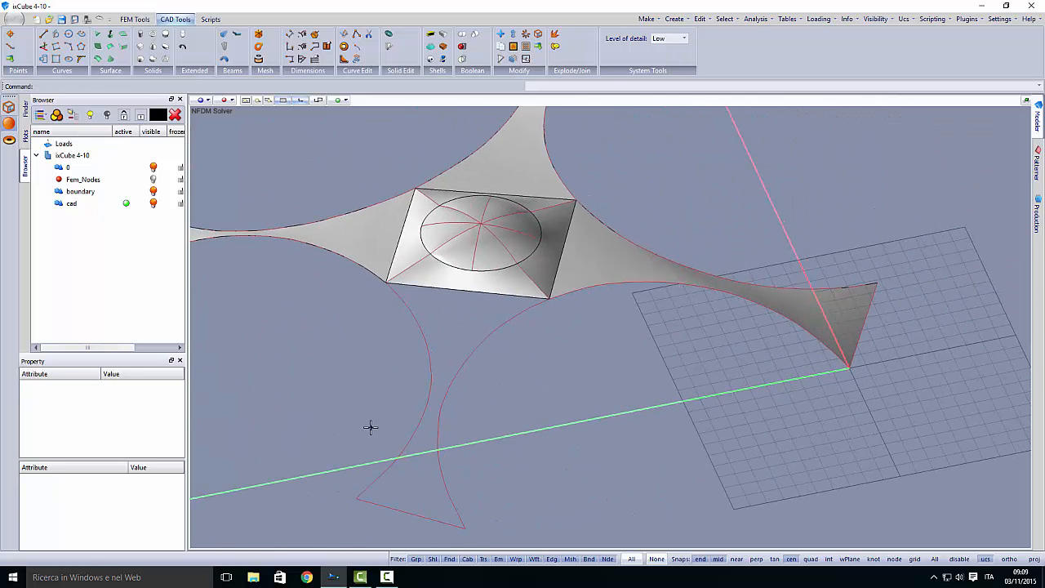
{"action": "key", "text": "Return"}
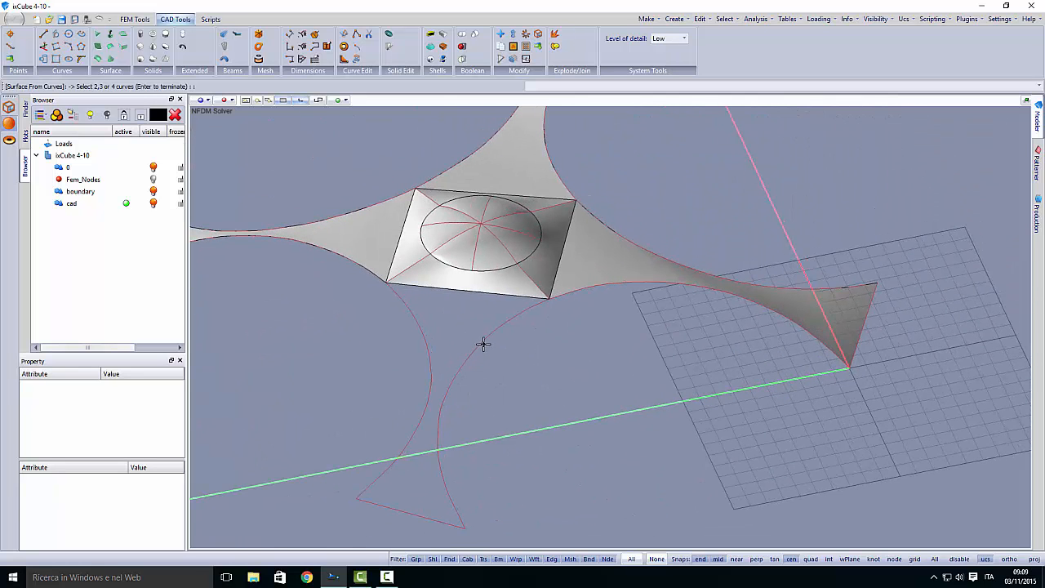
{"action": "left_click", "coordinate": [484, 341]}
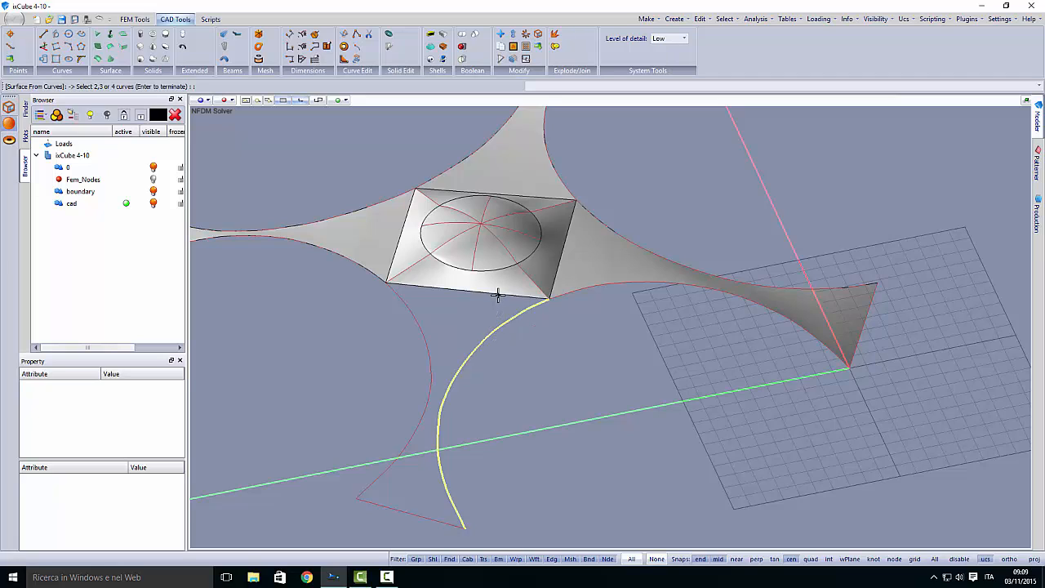
{"action": "left_click", "coordinate": [497, 295]}
{"action": "left_click", "coordinate": [416, 319]}
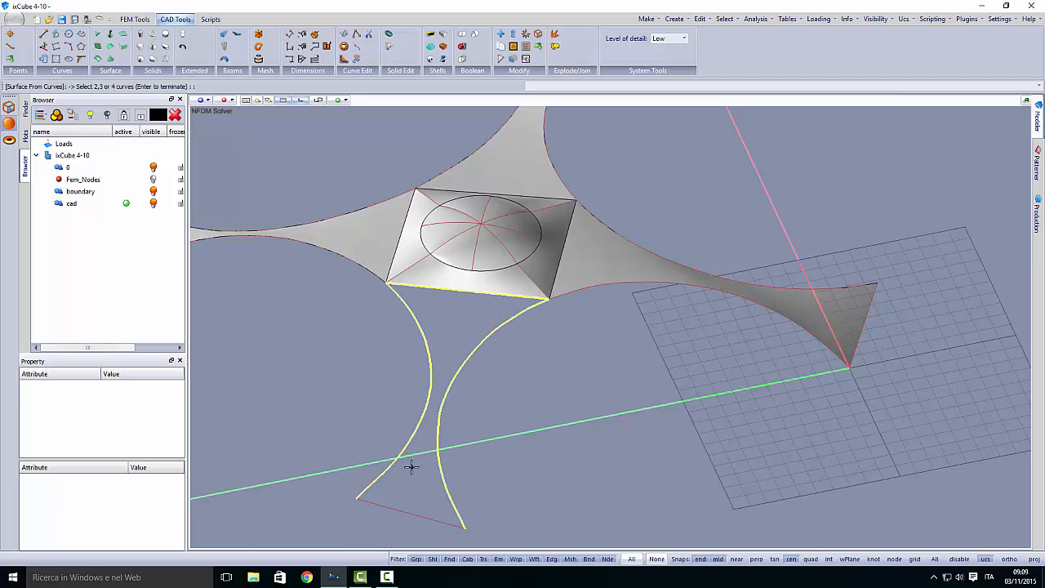
{"action": "left_click", "coordinate": [393, 508]}
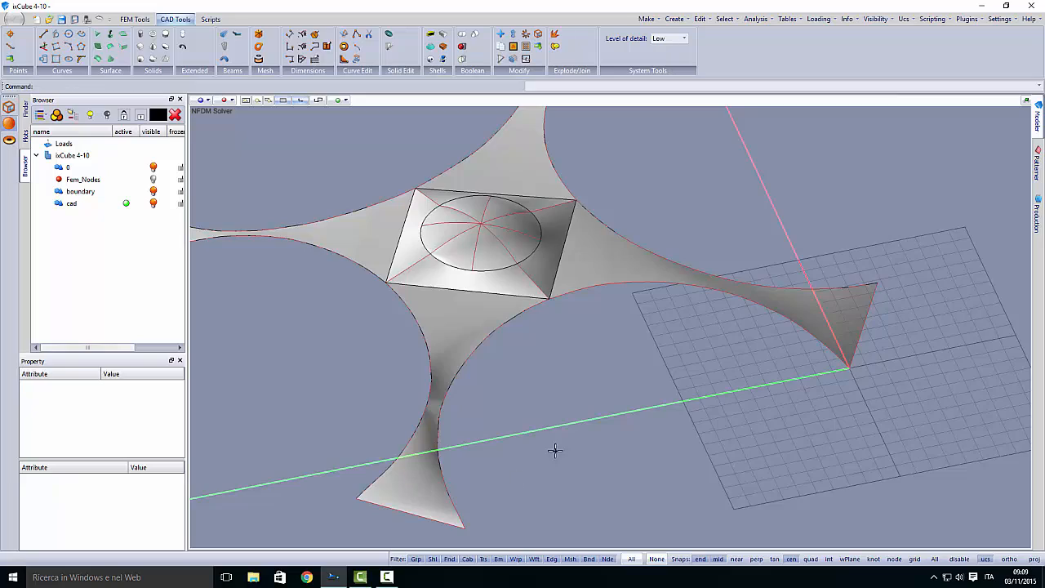
Save the model as complex5 in the complex folder, in ixCube 4-10 binary format
{"action": "middle_click_drag", "start_coordinate": [555, 450], "coordinate": [552, 476]}
{"action": "middle_click_drag", "start_coordinate": [350, 350], "coordinate": [497, 416]}
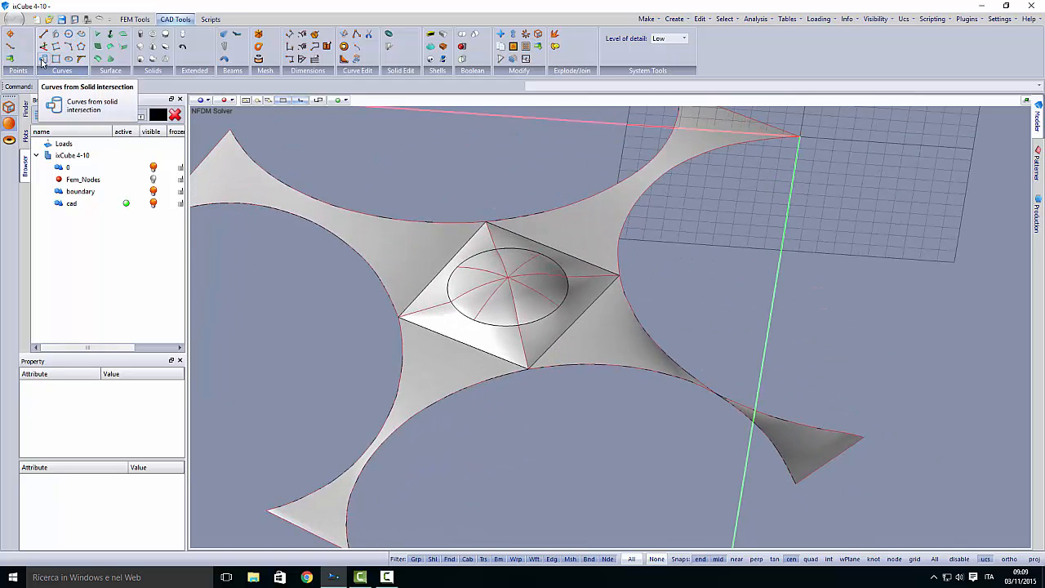
{"action": "left_click", "coordinate": [14, 18]}
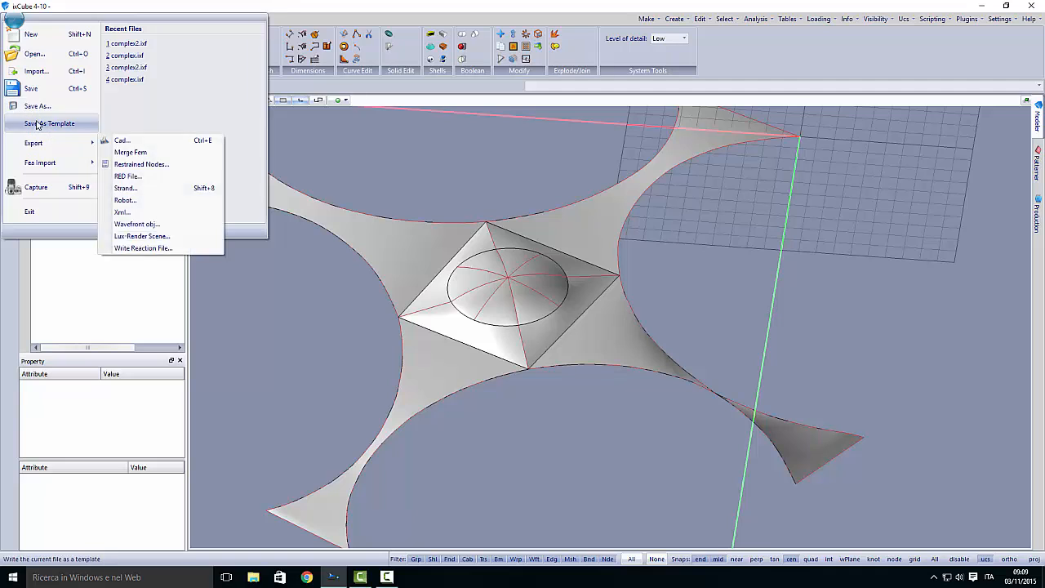
{"action": "left_click", "coordinate": [35, 124]}
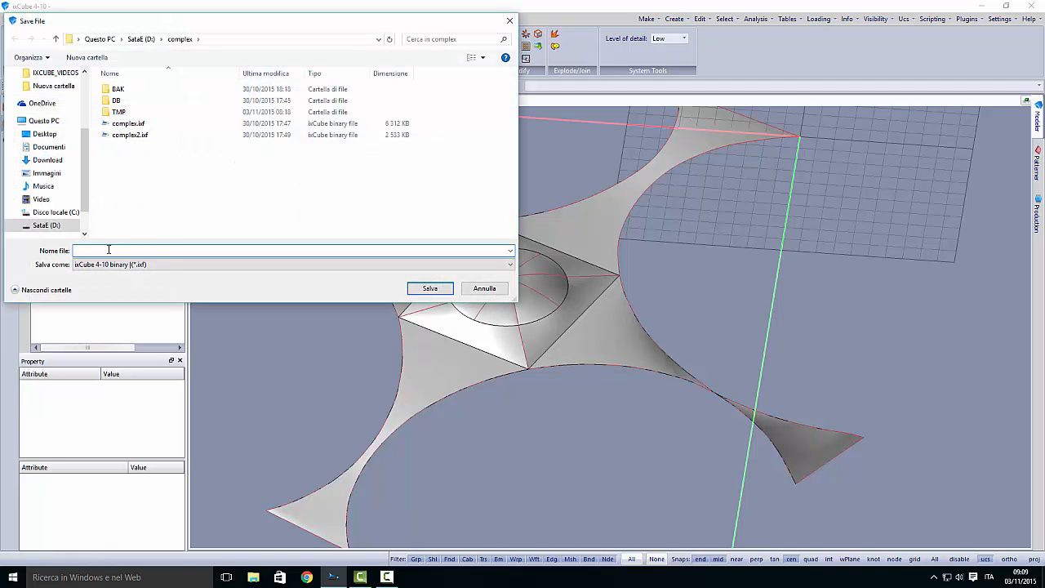
{"action": "type", "text": "complex"}
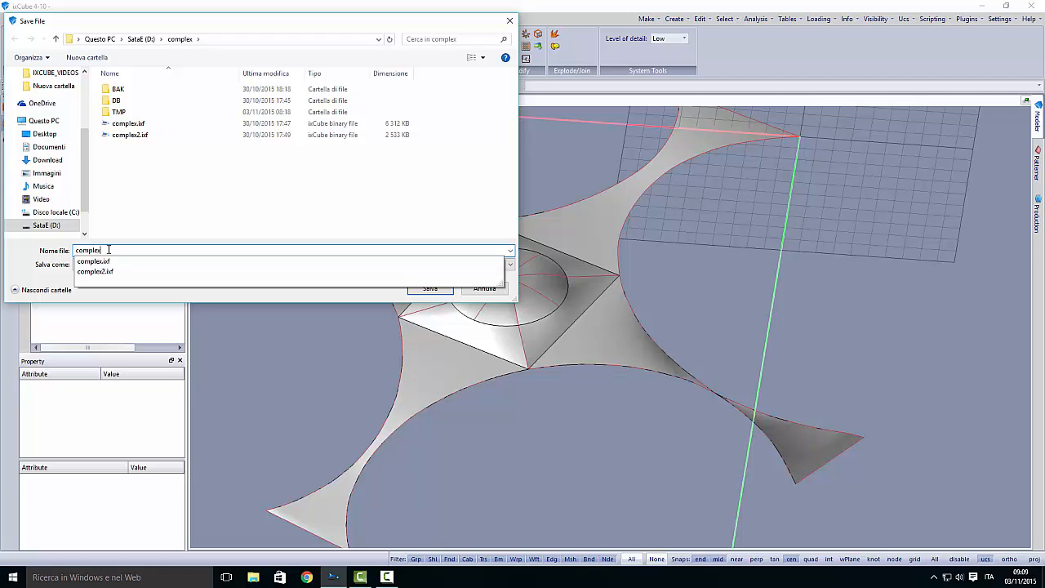
{"action": "left_click", "coordinate": [457, 219]}
{"action": "left_click", "coordinate": [133, 250]}
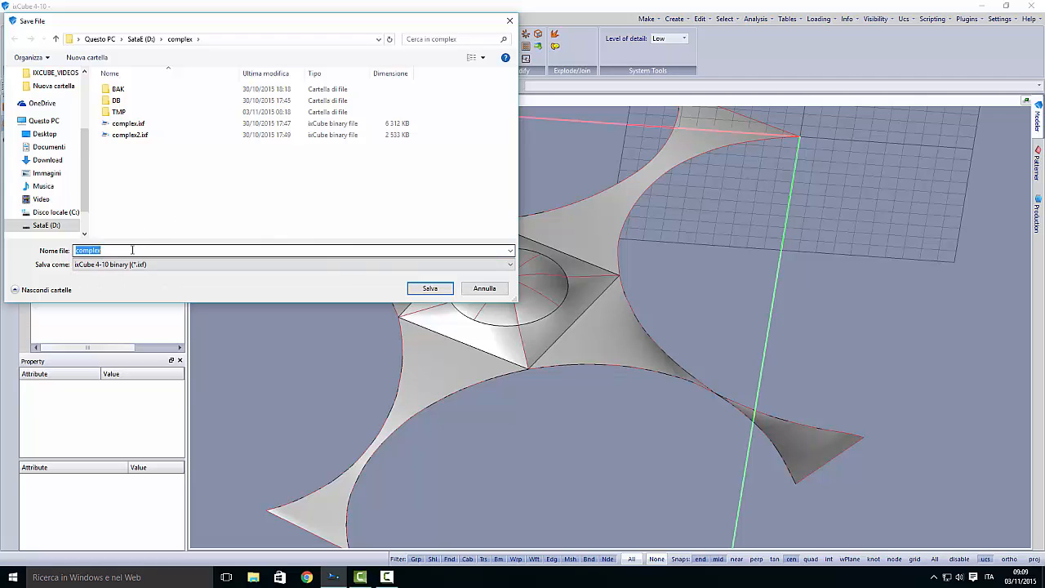
{"action": "left_click", "coordinate": [138, 251]}
{"action": "type", "text": "5"}
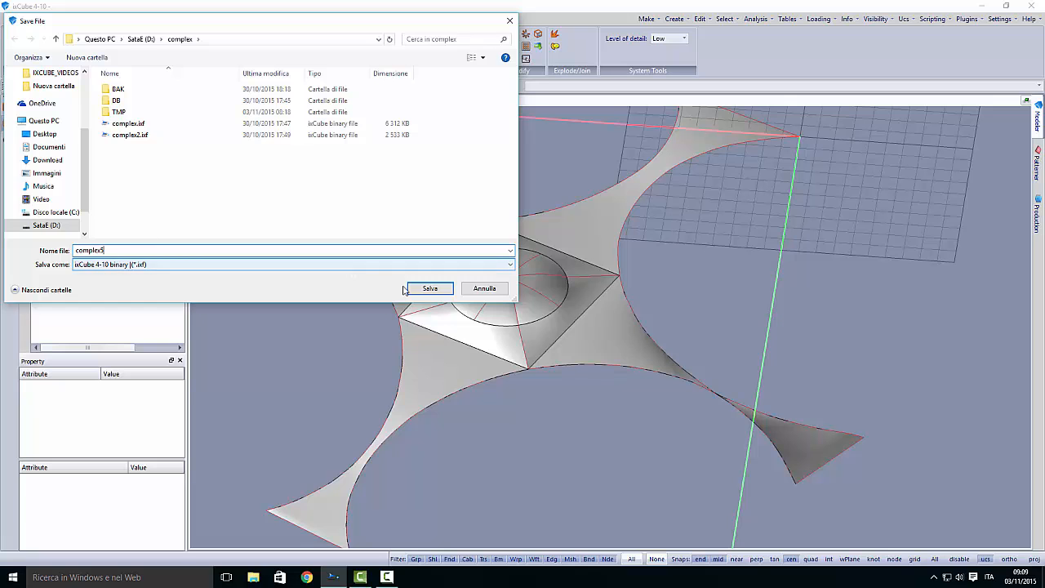
{"action": "left_click", "coordinate": [406, 292]}
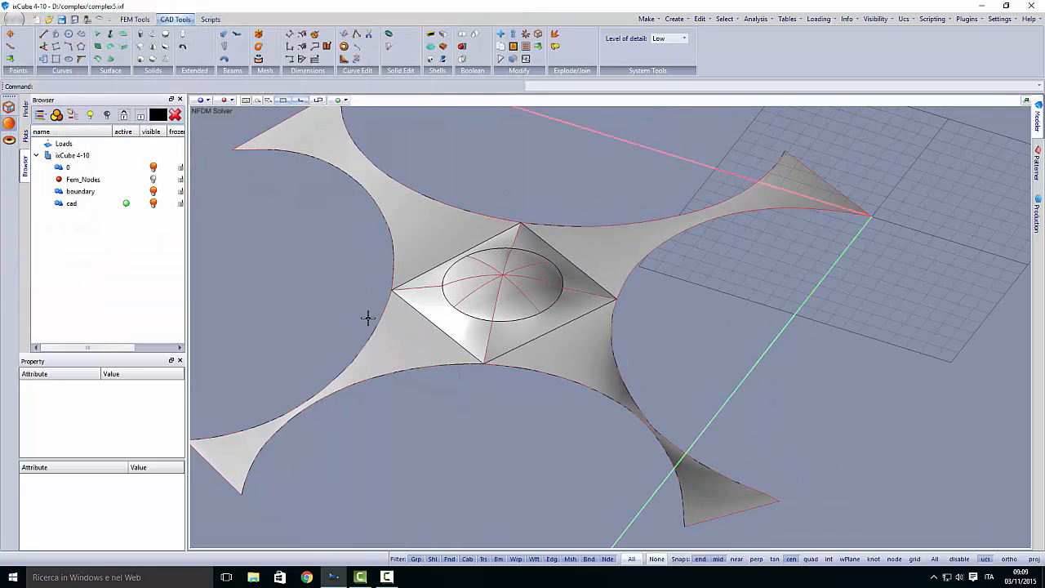
{"action": "mouse_move", "coordinate": [382, 329]}
{"action": "middle_mouse_down"}
{"action": "mouse_move", "coordinate": [381, 289]}
{"action": "mouse_move", "coordinate": [396, 316]}
{"action": "middle_mouse_up"}
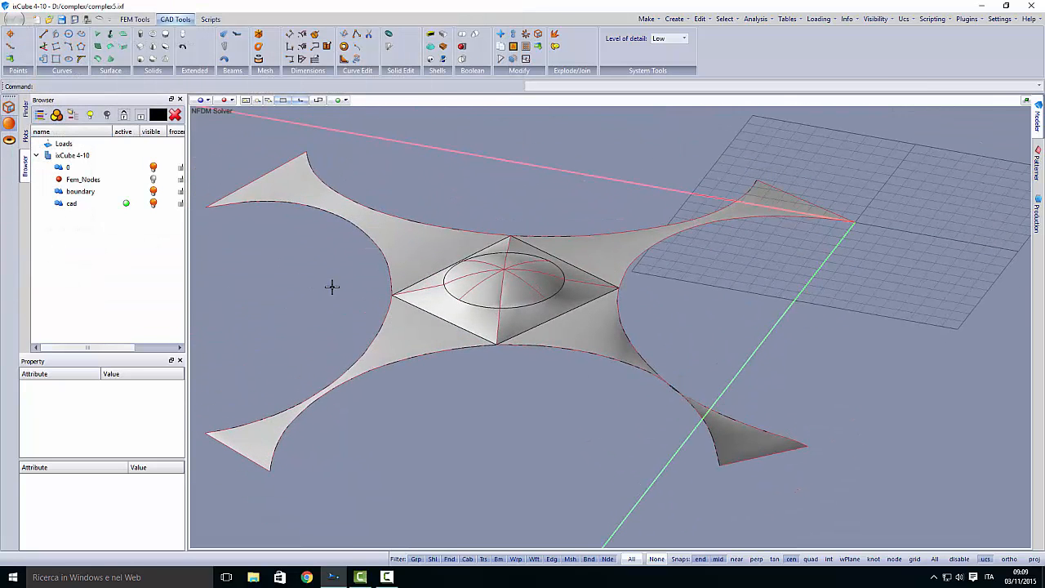
{"action": "middle_click_drag", "start_coordinate": [340, 290], "coordinate": [388, 324]}
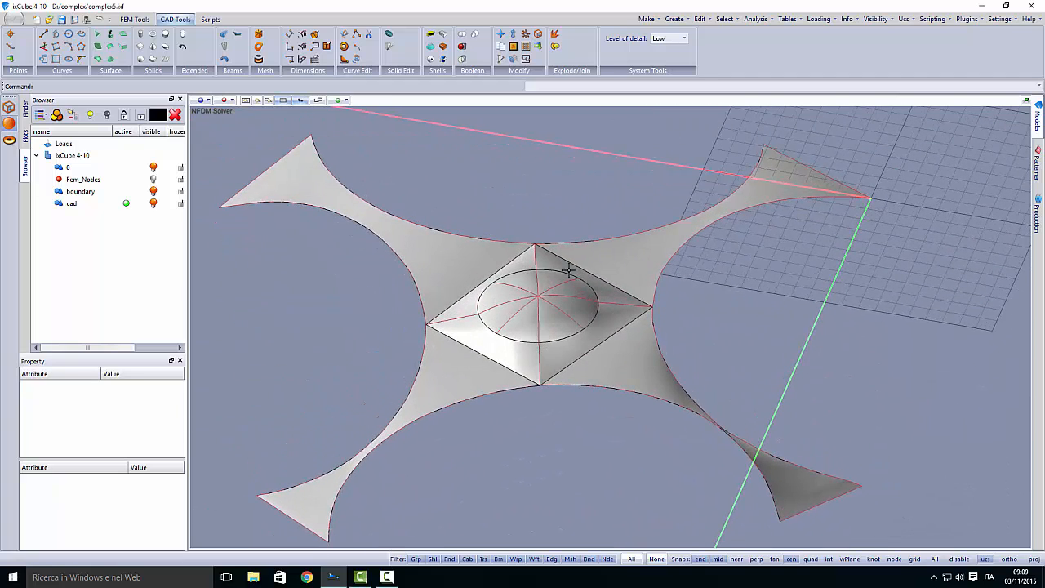
Join the four arm surfaces, the four surfaces around the dome and all the dome segments into one surface
{"action": "left_click", "coordinate": [555, 46]}
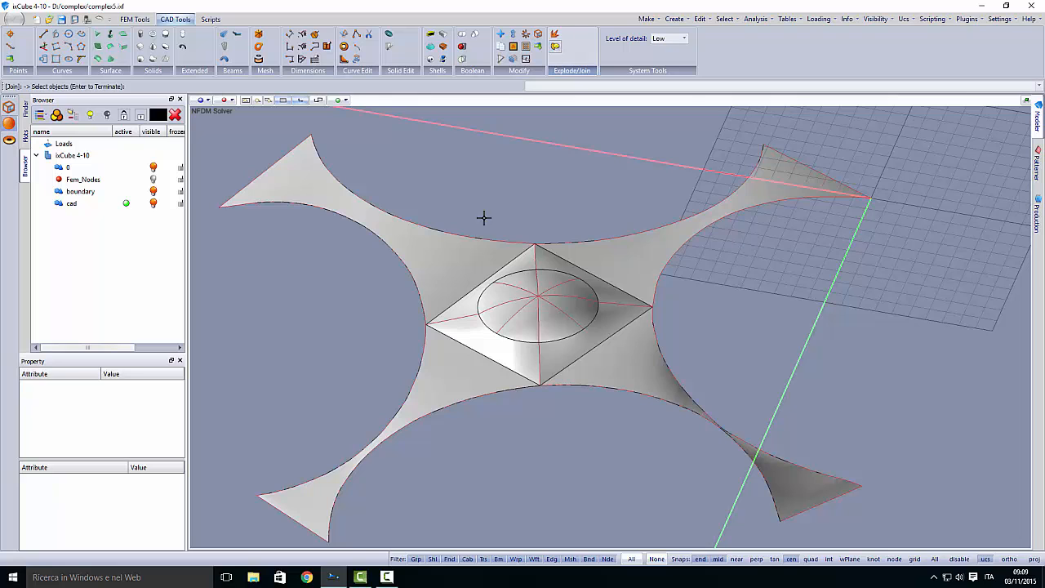
{"action": "left_click", "coordinate": [447, 360]}
{"action": "left_click", "coordinate": [637, 364]}
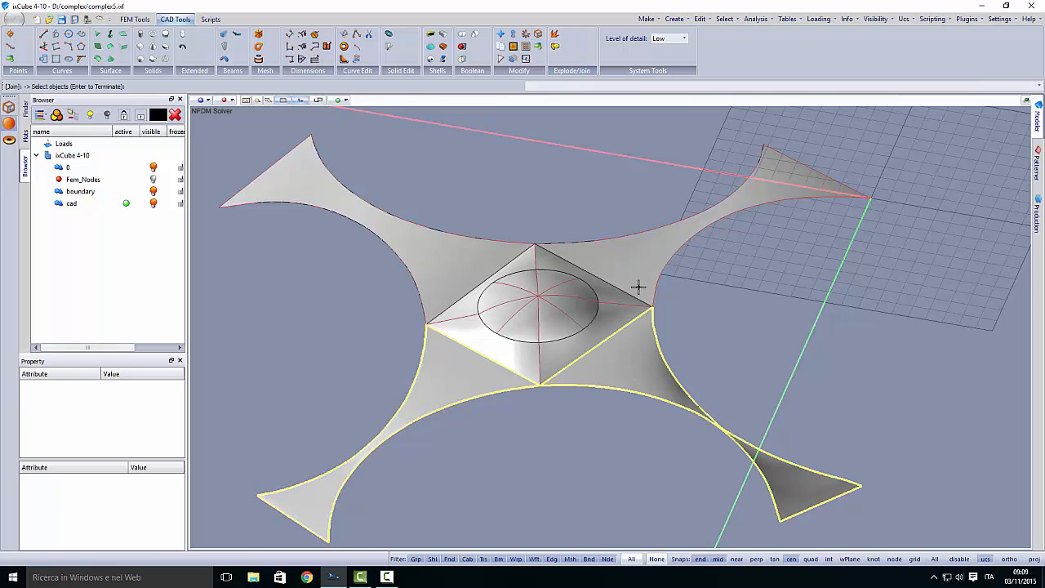
{"action": "left_click", "coordinate": [635, 278]}
{"action": "left_click", "coordinate": [466, 272]}
{"action": "scroll", "coordinate": [474, 341], "scroll_direction": "up", "scroll_amount": 3}
{"action": "left_click", "coordinate": [475, 343]}
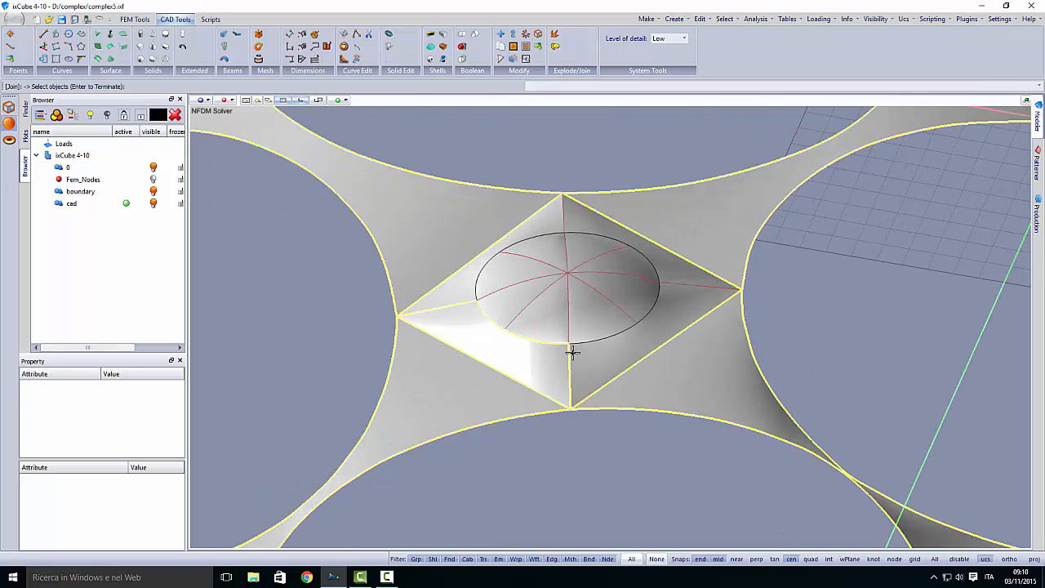
{"action": "left_click", "coordinate": [625, 344]}
{"action": "left_click", "coordinate": [663, 257]}
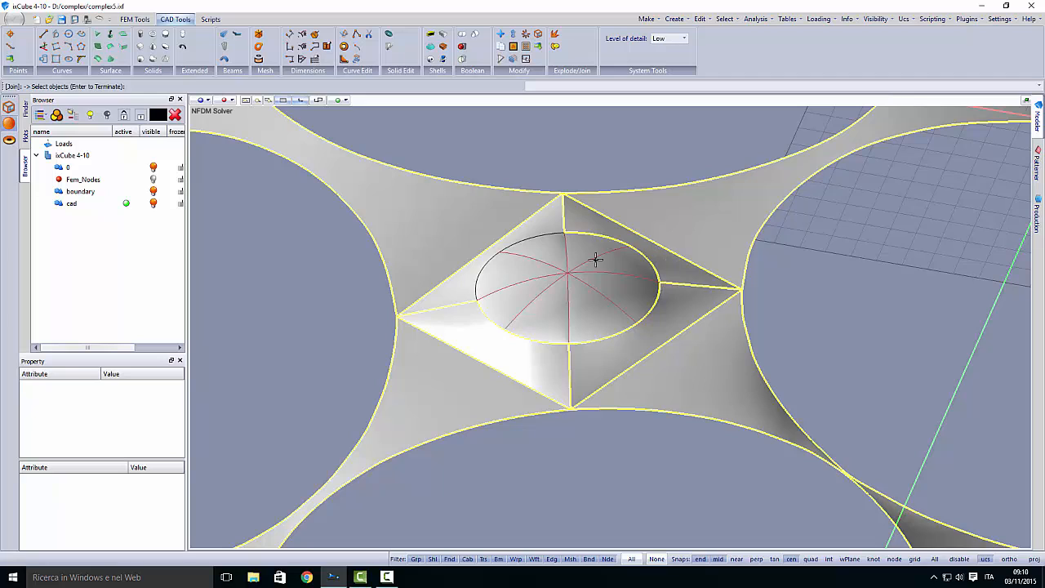
{"action": "left_click", "coordinate": [539, 226]}
{"action": "left_click", "coordinate": [515, 269]}
{"action": "left_click", "coordinate": [539, 312]}
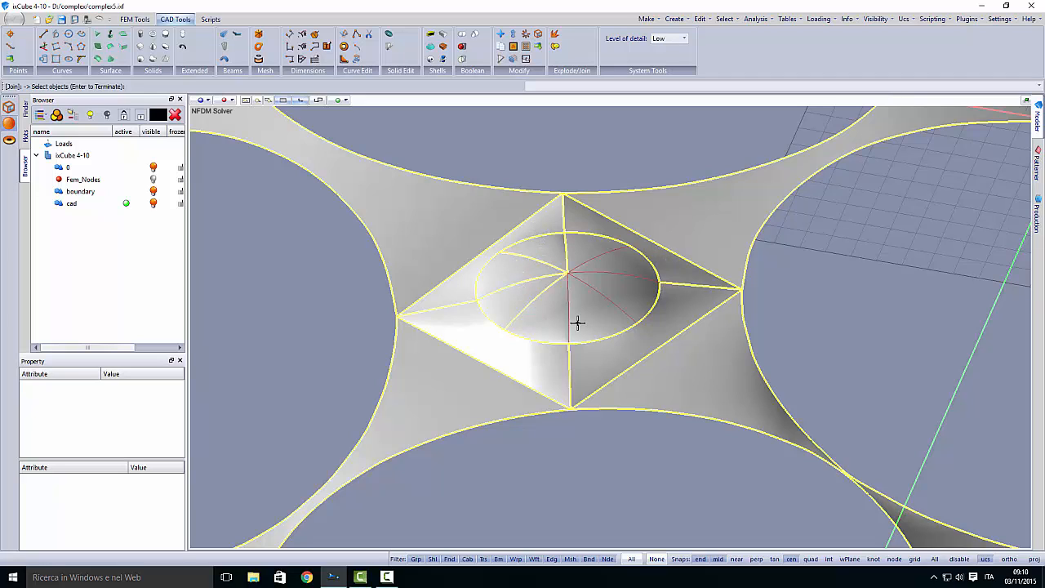
{"action": "left_click", "coordinate": [601, 315]}
{"action": "left_click", "coordinate": [609, 292]}
{"action": "left_click", "coordinate": [611, 262]}
{"action": "key", "text": "Return"}
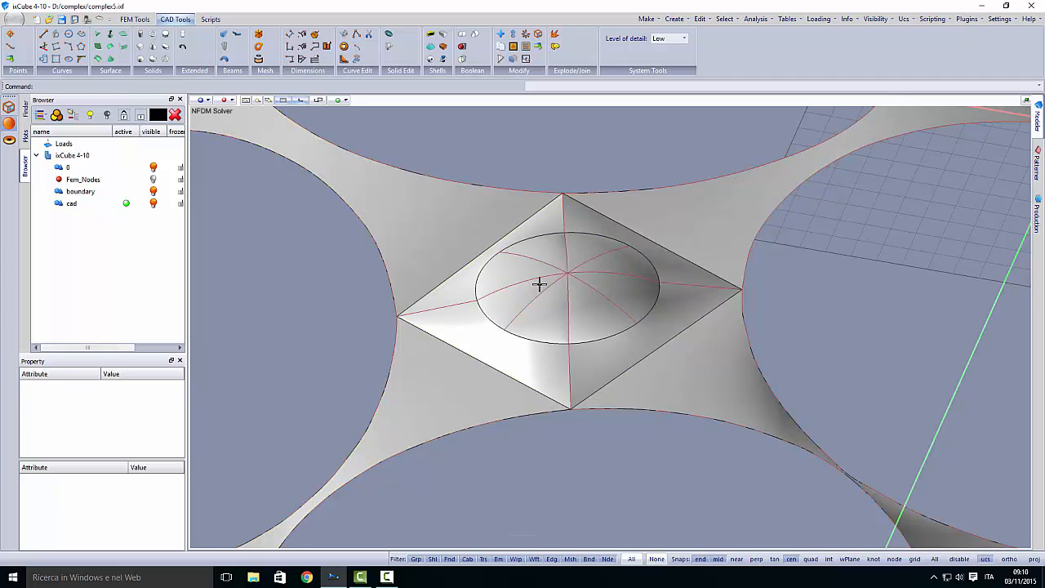
Check that the joined arms, surrounding surfaces and dome select as one object, and inspect the whole shape
{"action": "left_click", "coordinate": [449, 317]}
{"action": "left_click", "coordinate": [354, 315]}
{"action": "scroll", "coordinate": [490, 366], "scroll_direction": "down", "scroll_amount": 4}
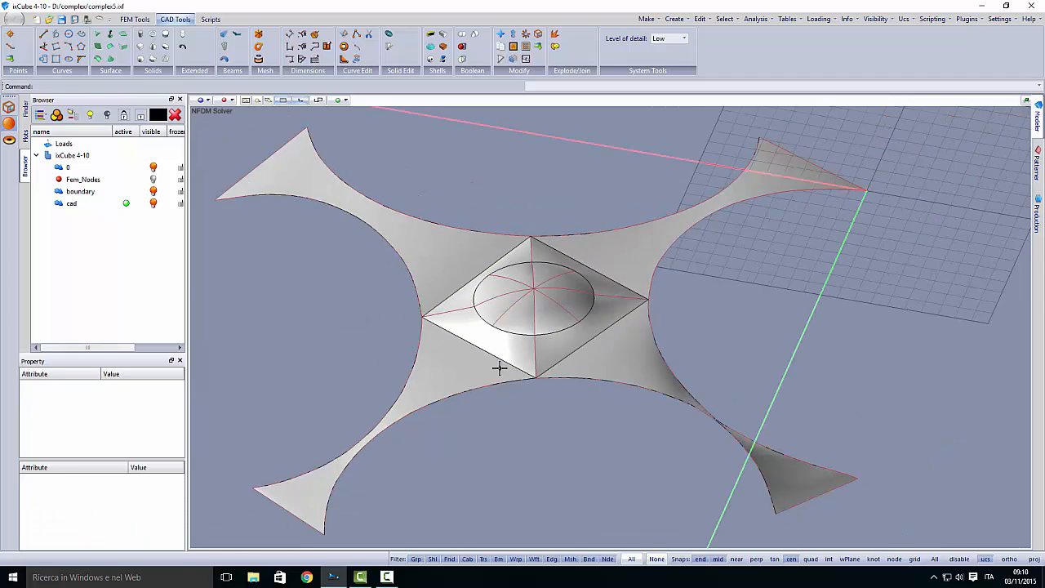
{"action": "middle_click_drag", "start_coordinate": [499, 367], "coordinate": [450, 370]}
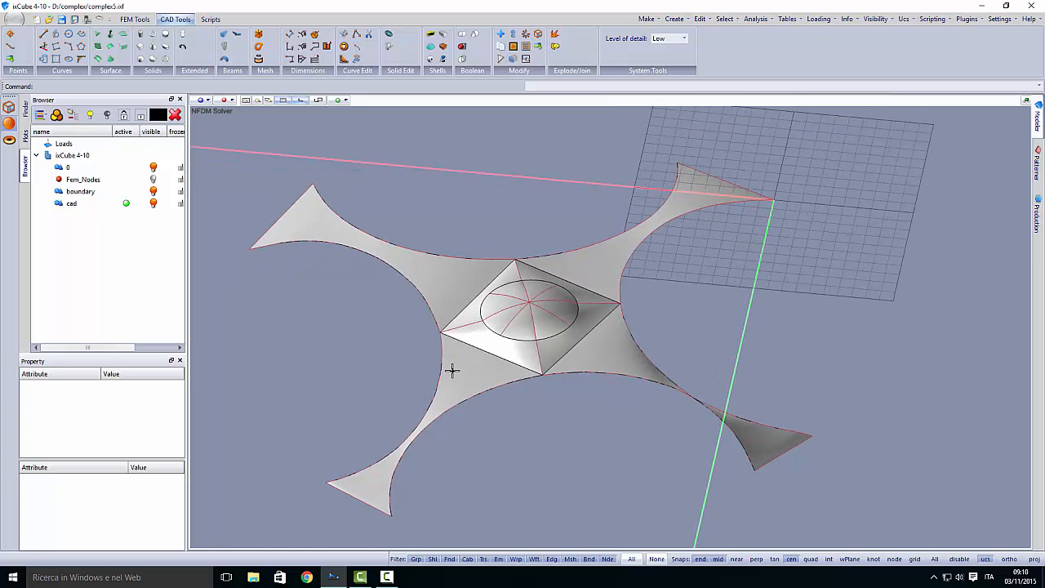
{"action": "scroll", "coordinate": [492, 350], "scroll_direction": "up", "scroll_amount": 6}
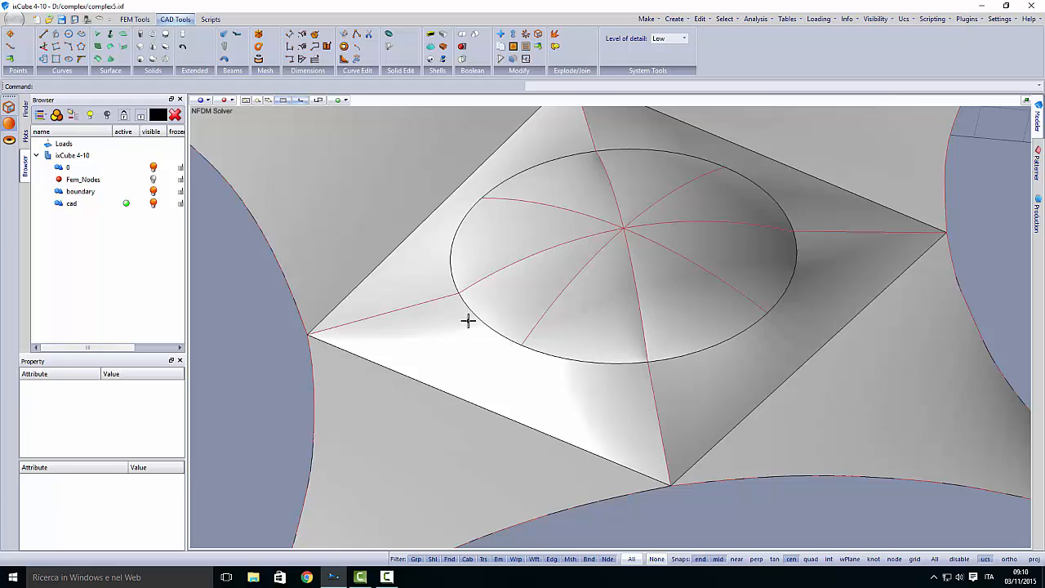
{"action": "scroll", "coordinate": [490, 341], "scroll_direction": "down", "scroll_amount": 3}
{"action": "left_click", "coordinate": [480, 344]}
{"action": "left_click", "coordinate": [344, 348]}
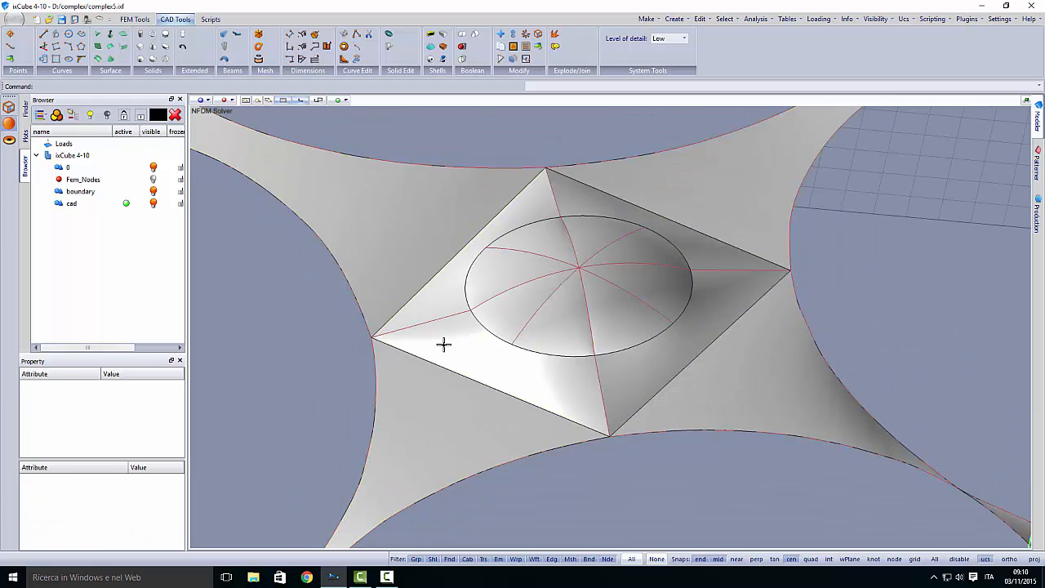
{"action": "scroll", "coordinate": [483, 345], "scroll_direction": "down", "scroll_amount": 1}
{"action": "middle_click_drag", "start_coordinate": [504, 376], "coordinate": [484, 357]}
{"action": "scroll", "coordinate": [484, 357], "scroll_direction": "down", "scroll_amount": 4}
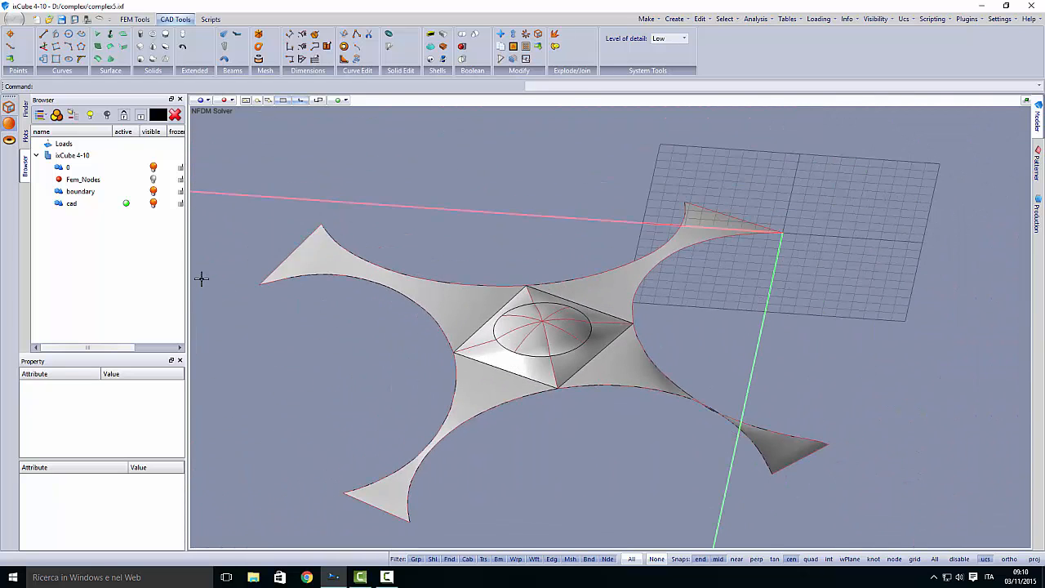
Create a new layer named tenso and make it the active layer
{"action": "left_click", "coordinate": [57, 115]}
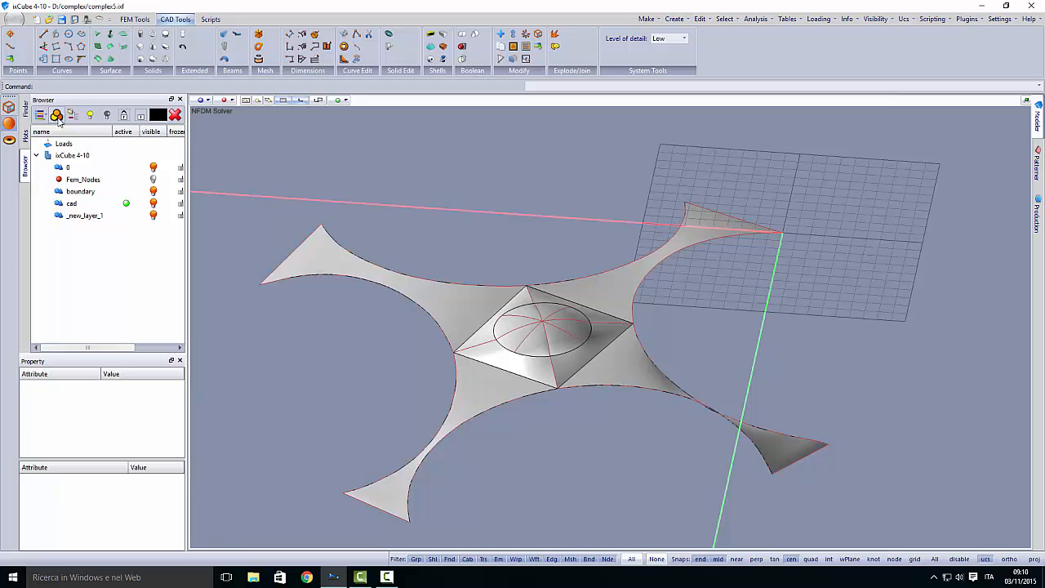
{"action": "left_click", "coordinate": [91, 217]}
{"action": "key", "text": "F2"}
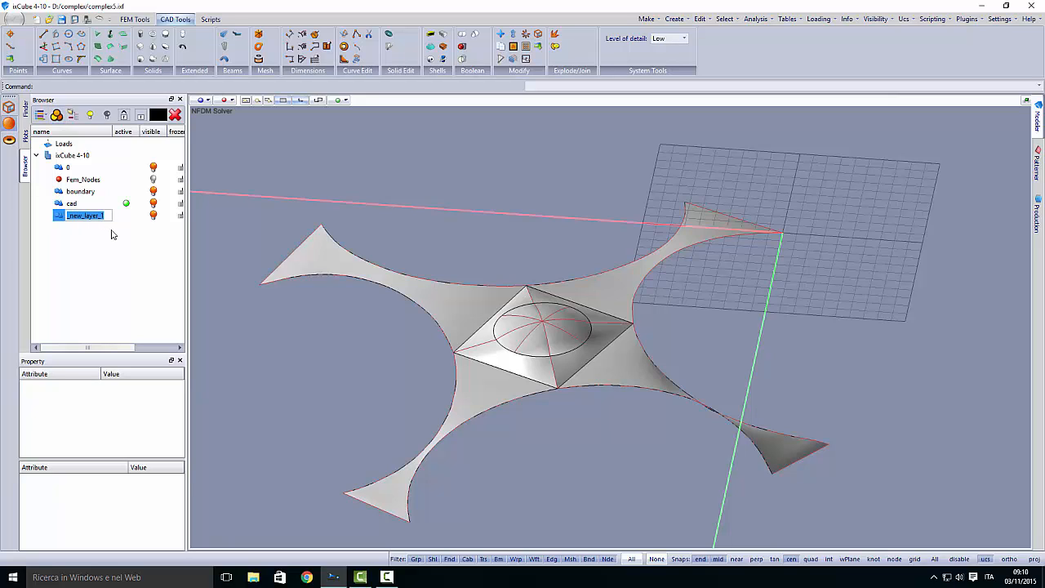
{"action": "type", "text": "c"}
{"action": "key", "text": "Return"}
{"action": "double_click", "coordinate": [123, 218]}
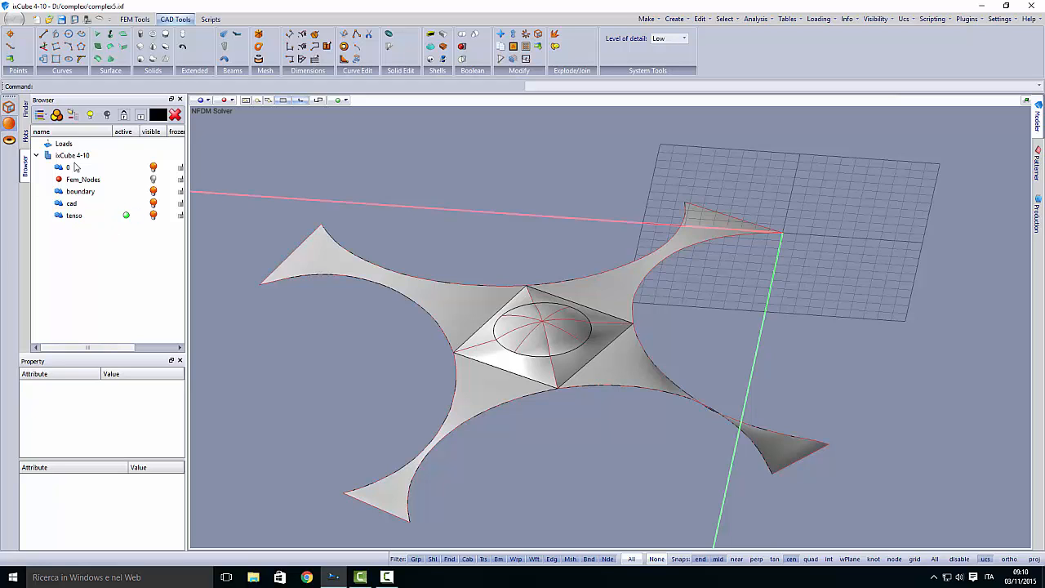
Add a Tenso-Group under the tenso layer and make that group active
{"action": "left_click", "coordinate": [73, 115]}
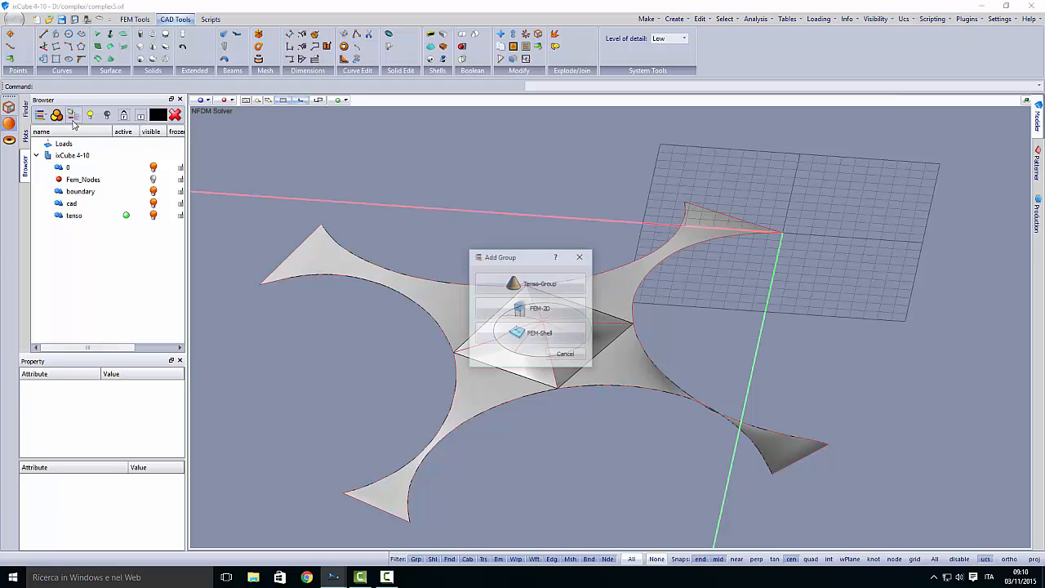
{"action": "left_click", "coordinate": [531, 285]}
{"action": "left_click", "coordinate": [46, 215]}
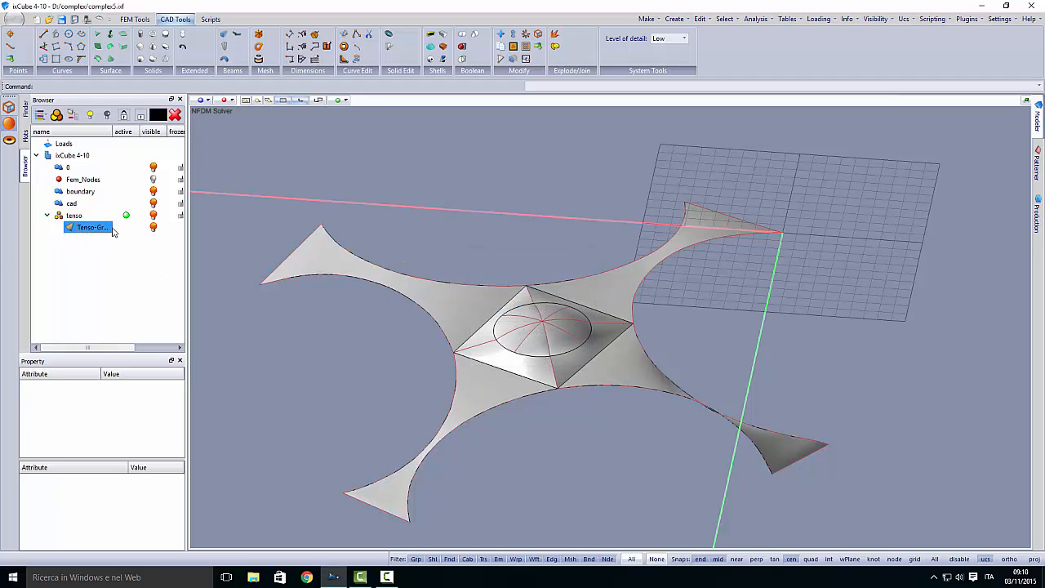
{"action": "left_click", "coordinate": [100, 231]}
Mesh the joined surface into the Tenso-Group with a maximum edge length of 1 m
{"action": "left_click", "coordinate": [469, 297]}
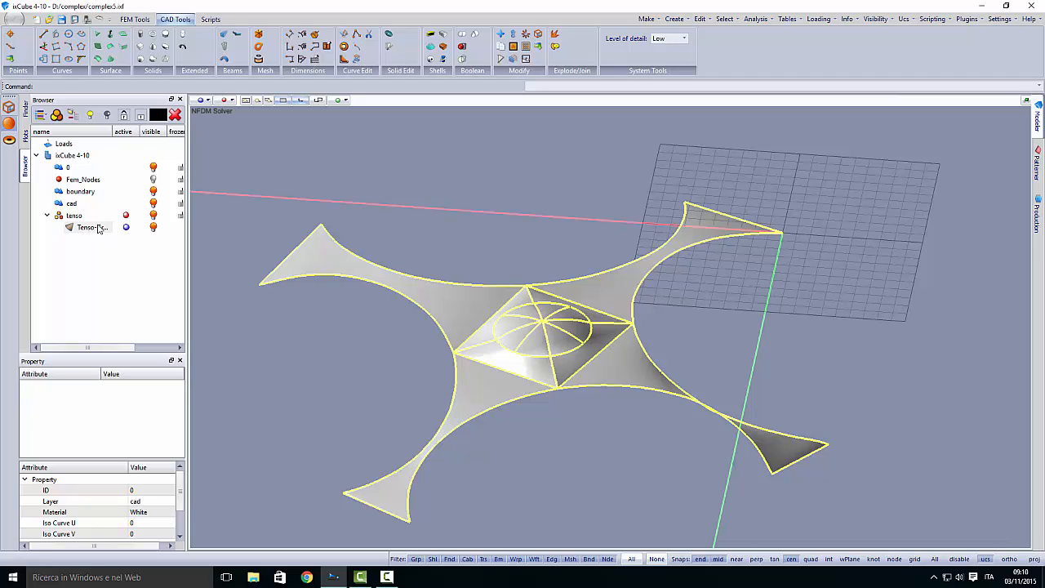
{"action": "left_click", "coordinate": [135, 19]}
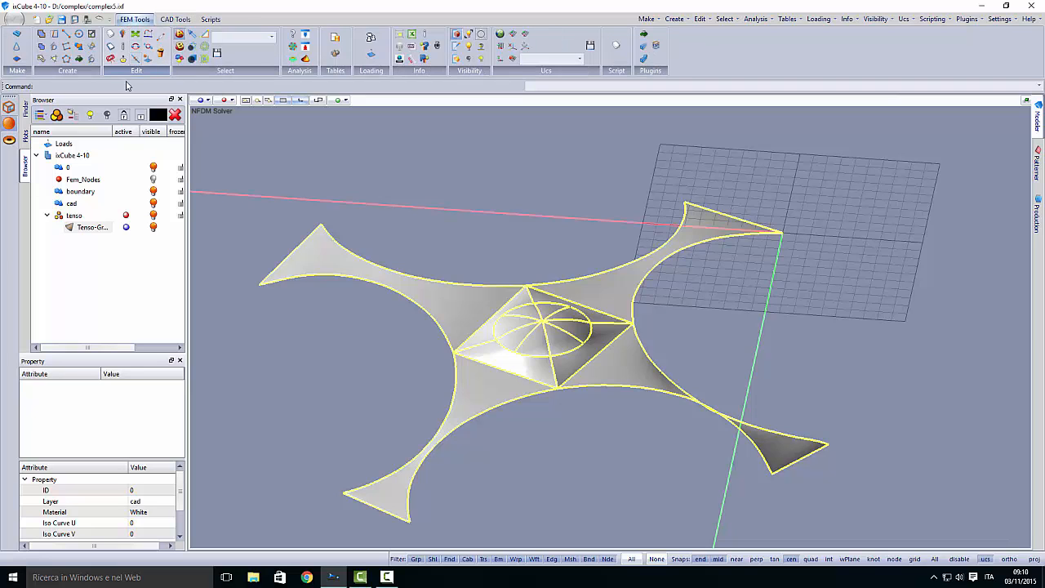
{"action": "left_click", "coordinate": [41, 59]}
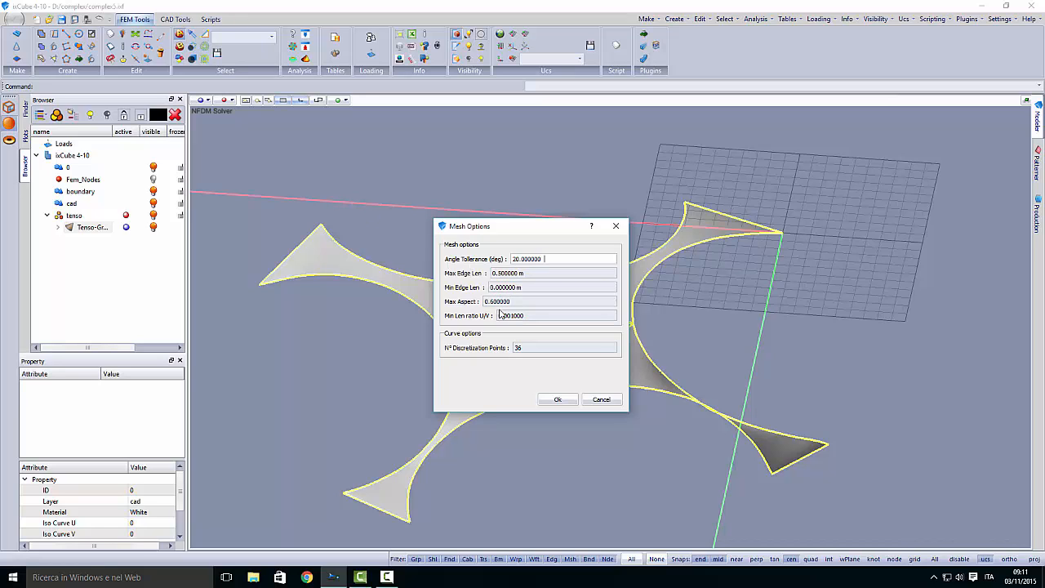
{"action": "left_click", "coordinate": [524, 274]}
{"action": "left_click_drag", "start_coordinate": [523, 274], "coordinate": [484, 273]}
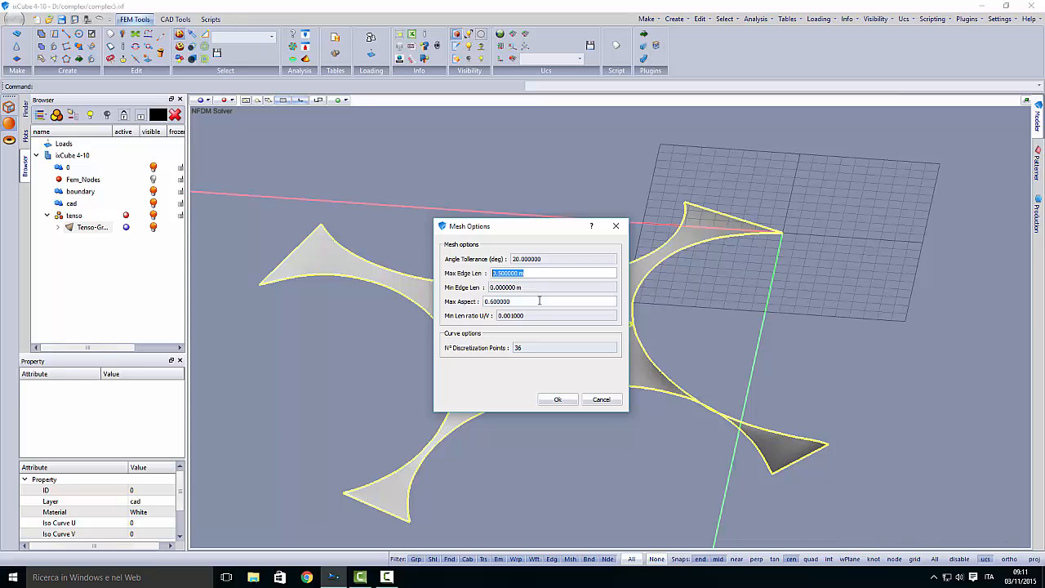
{"action": "type", "text": "1"}
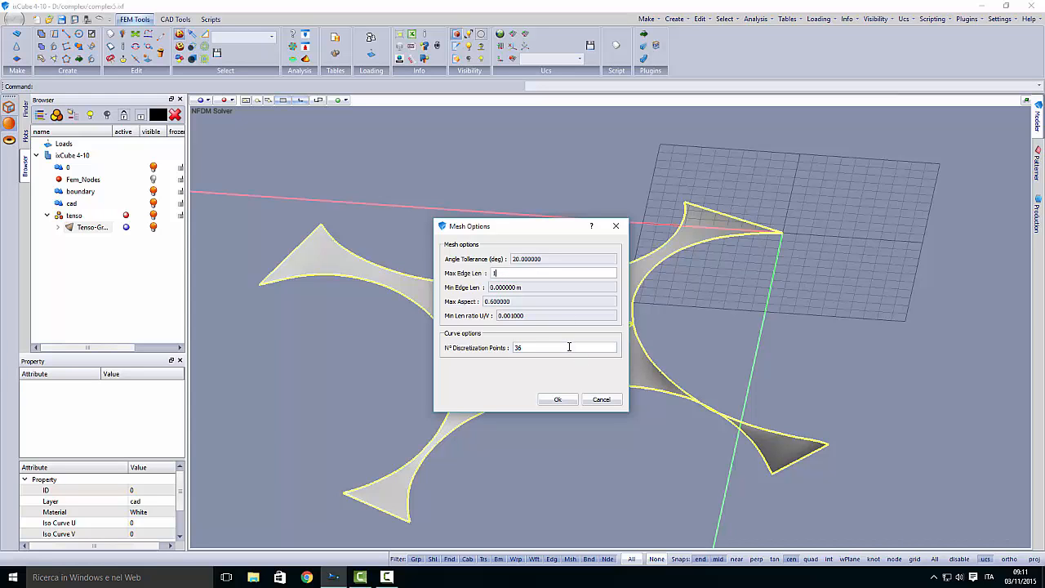
{"action": "left_click", "coordinate": [558, 400]}
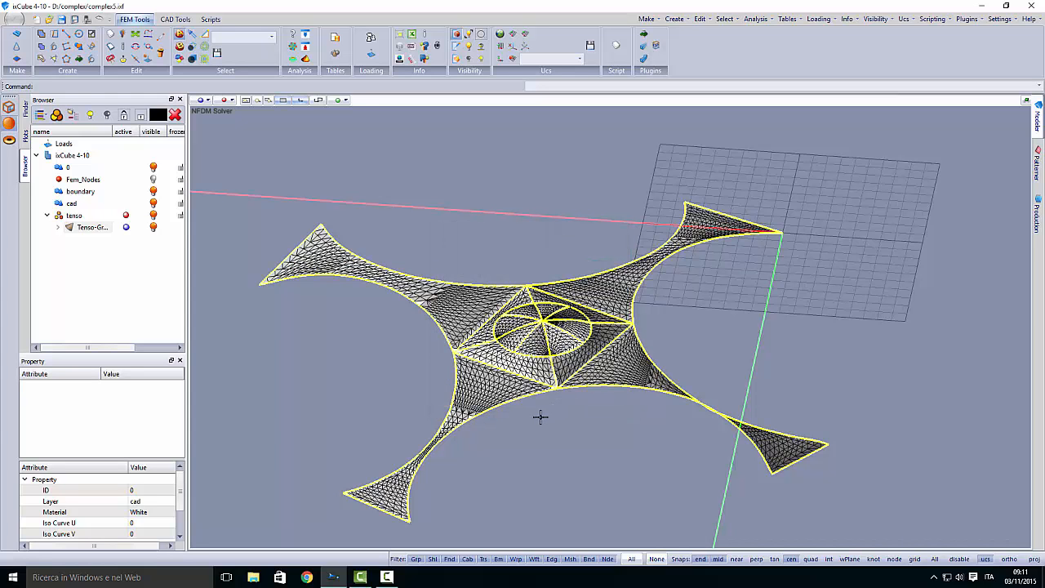
Deselect the meshed surface and hide the cad layer so only the mesh and boundary curves are displayed
{"action": "middle_click_drag", "start_coordinate": [539, 417], "coordinate": [515, 421]}
{"action": "scroll", "coordinate": [490, 375], "scroll_direction": "up", "scroll_amount": 2}
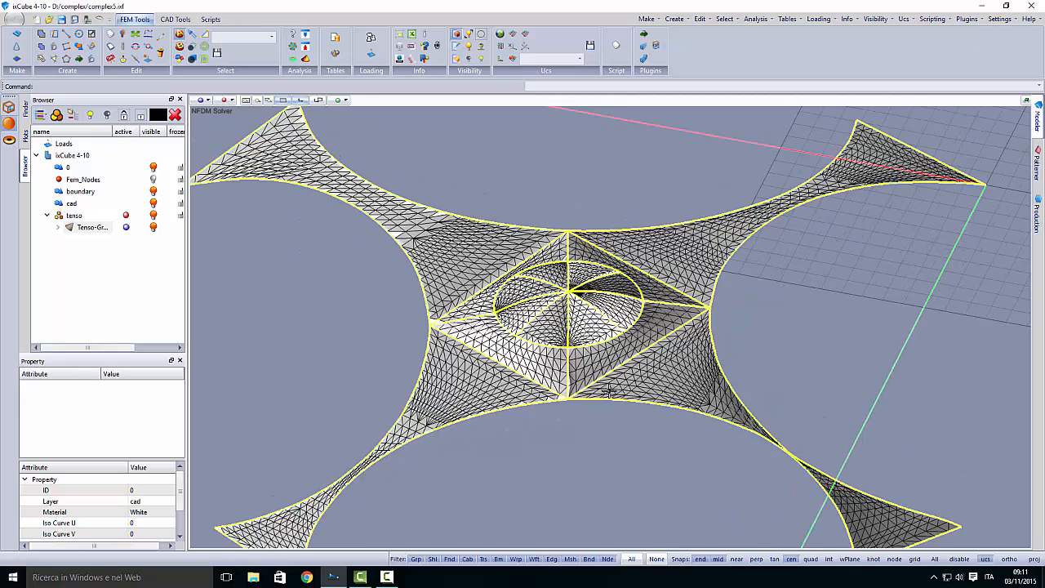
{"action": "middle_click_drag", "start_coordinate": [608, 391], "coordinate": [565, 379]}
{"action": "left_click", "coordinate": [469, 392]}
{"action": "middle_click_drag", "start_coordinate": [451, 414], "coordinate": [514, 412]}
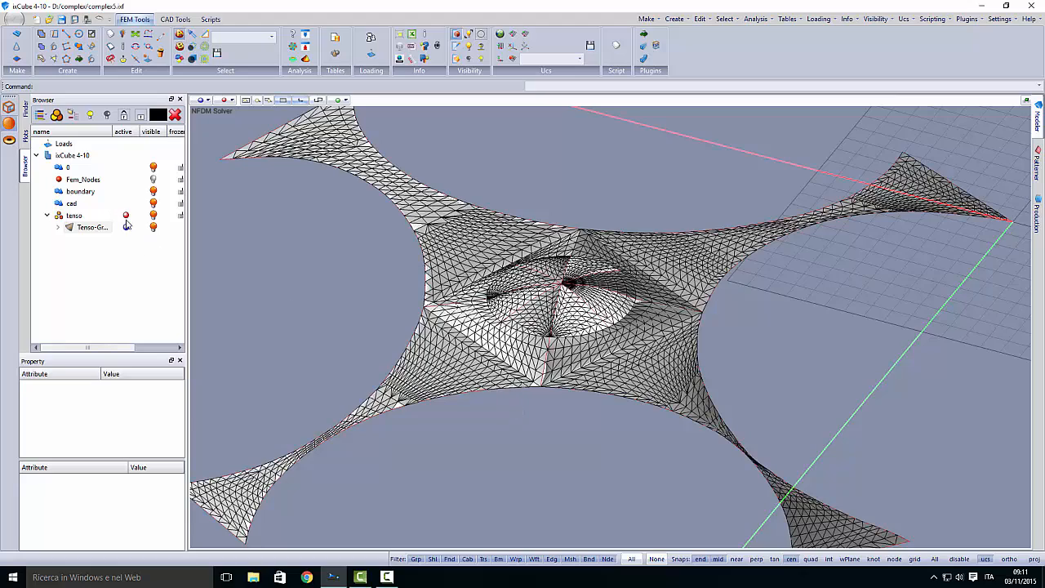
{"action": "left_click", "coordinate": [146, 204]}
{"action": "left_click", "coordinate": [153, 203]}
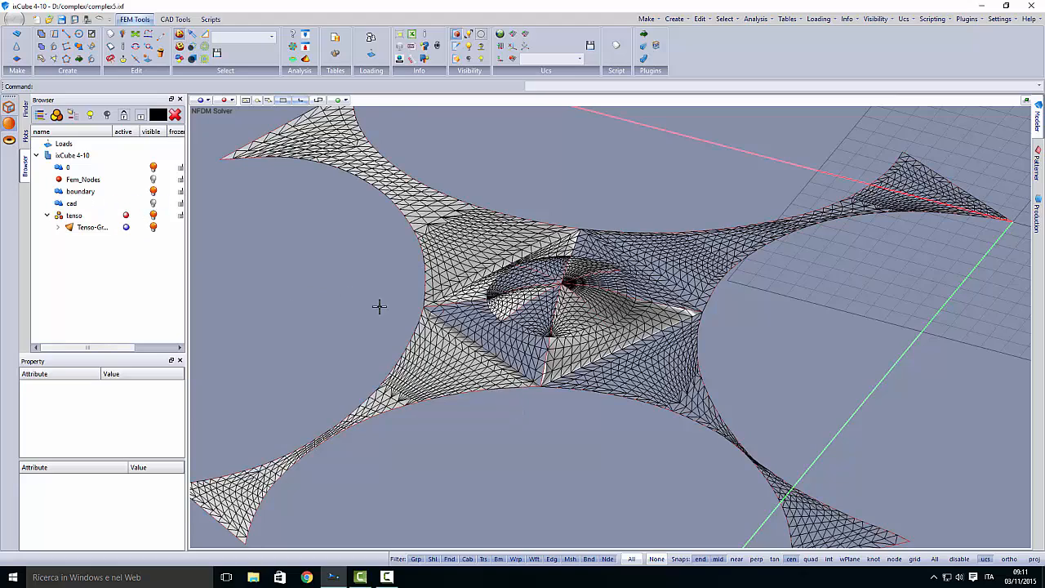
Examine the mesh of the dome, surrounding surfaces and arms from several angles and in top view
{"action": "middle_click_drag", "start_coordinate": [460, 335], "coordinate": [392, 339]}
{"action": "middle_click_drag", "start_coordinate": [545, 347], "coordinate": [428, 350]}
{"action": "middle_click_drag", "start_coordinate": [456, 307], "coordinate": [487, 276]}
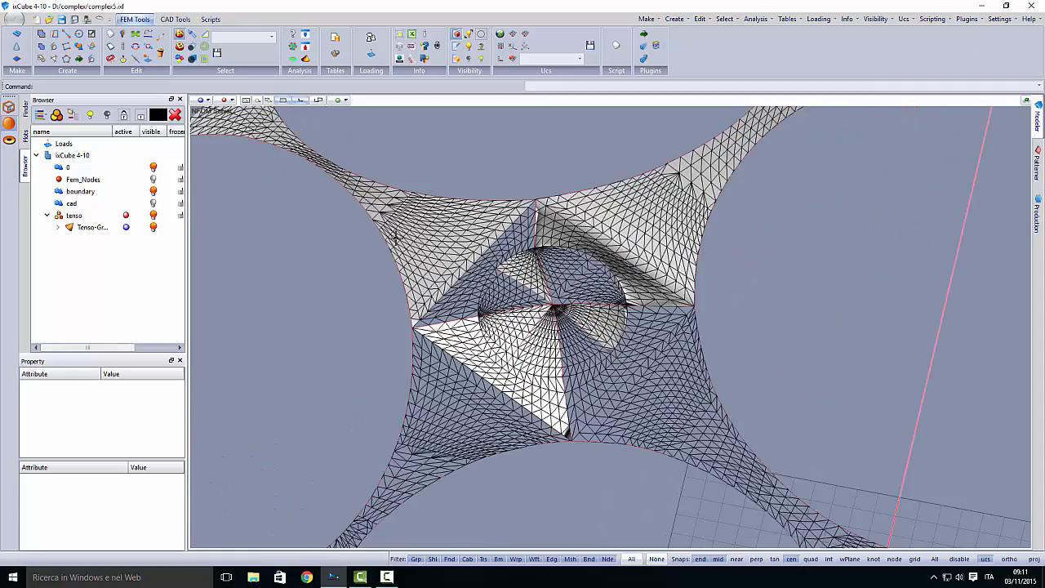
{"action": "left_click", "coordinate": [207, 101]}
{"action": "left_click", "coordinate": [214, 113]}
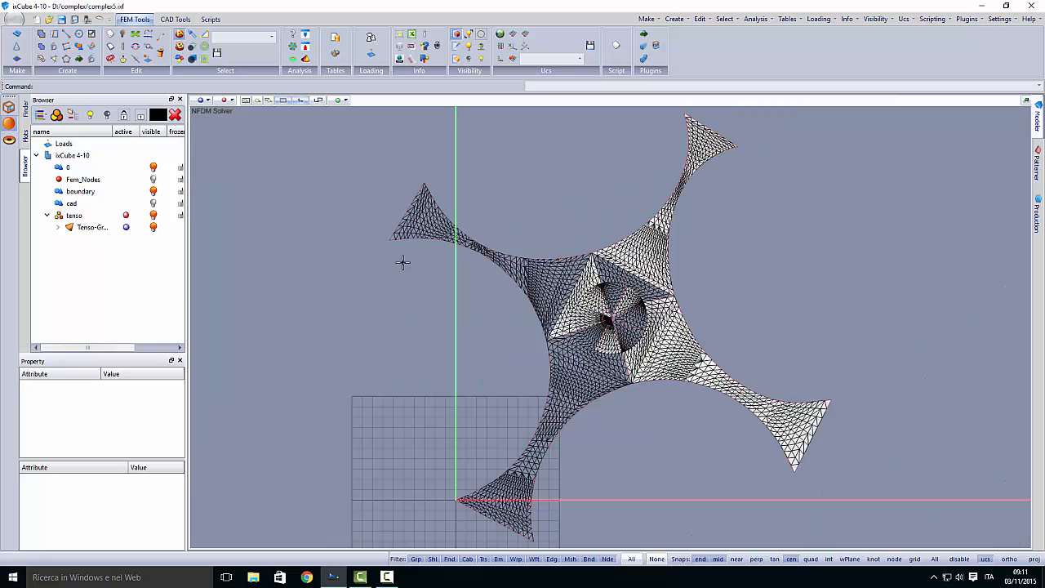
{"action": "middle_click_drag", "start_coordinate": [555, 338], "coordinate": [489, 338]}
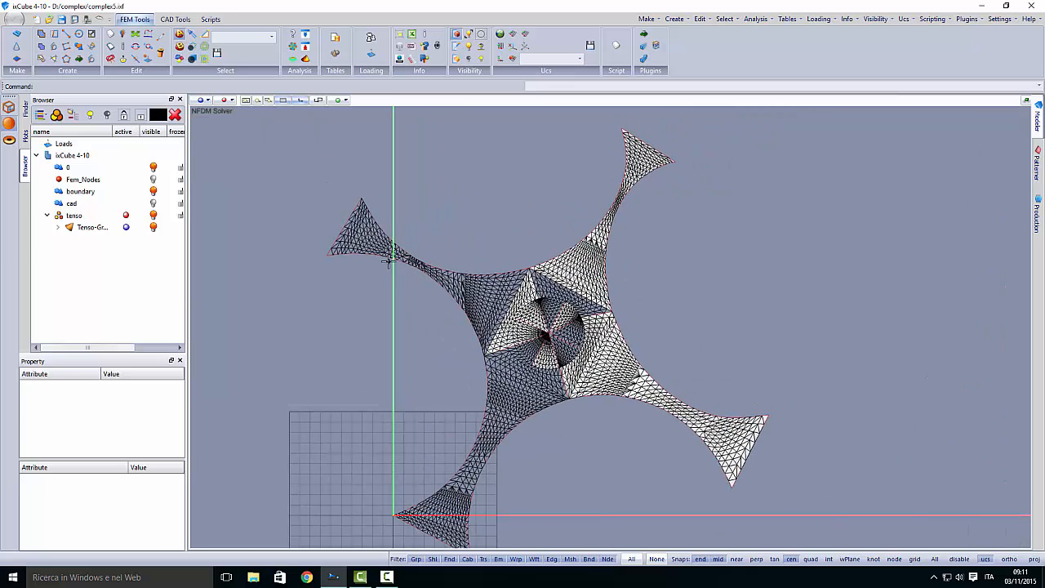
{"action": "scroll", "coordinate": [409, 265], "scroll_direction": "up", "scroll_amount": 2}
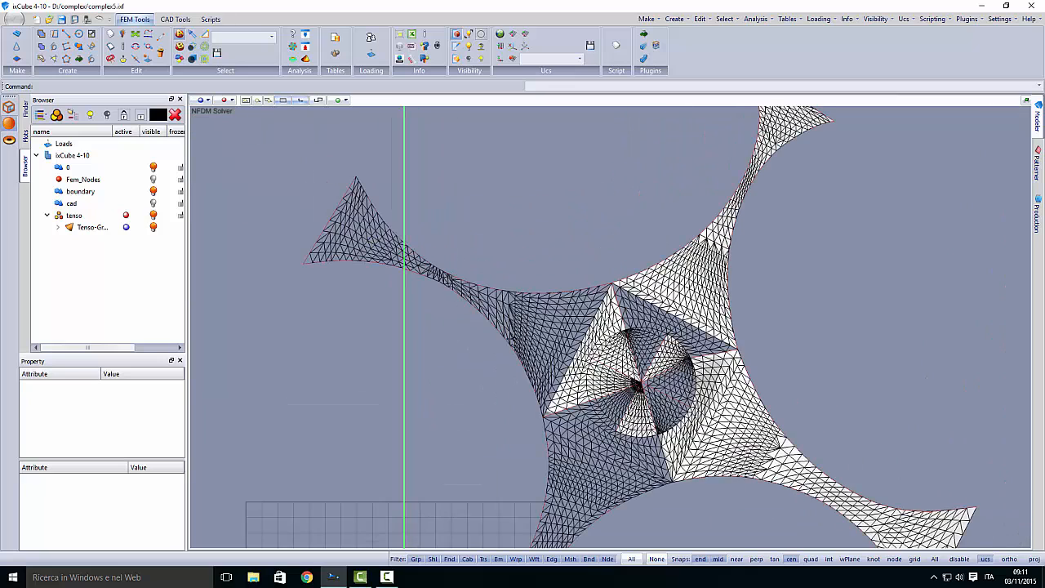
{"action": "middle_click_drag", "start_coordinate": [516, 341], "coordinate": [518, 309]}
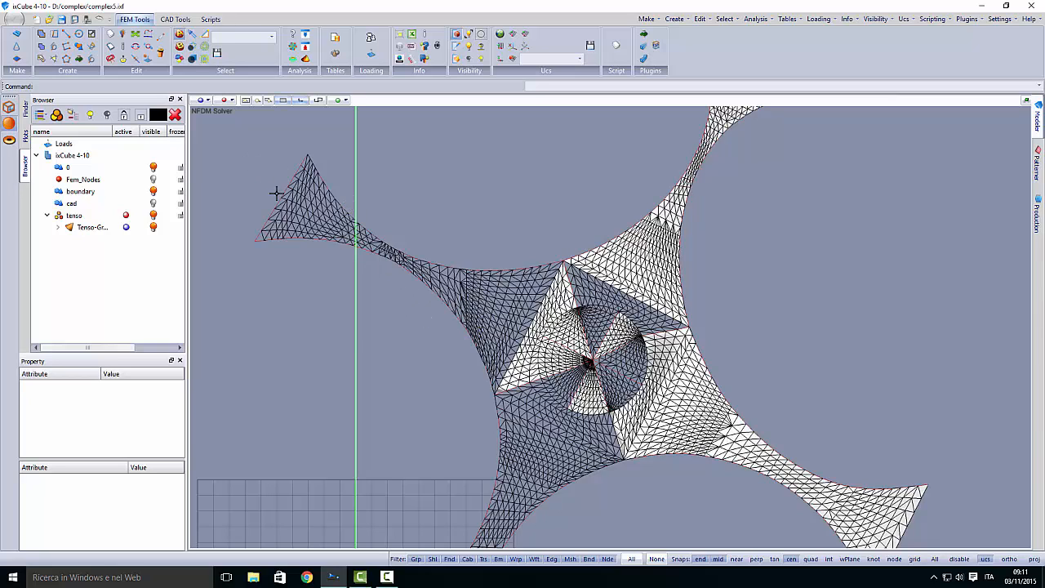
Limit selection to mesh elements, select the upper-left arm's mesh out to its two central corners by polyline, and flip its face orientation
{"action": "left_click", "coordinate": [656, 558]}
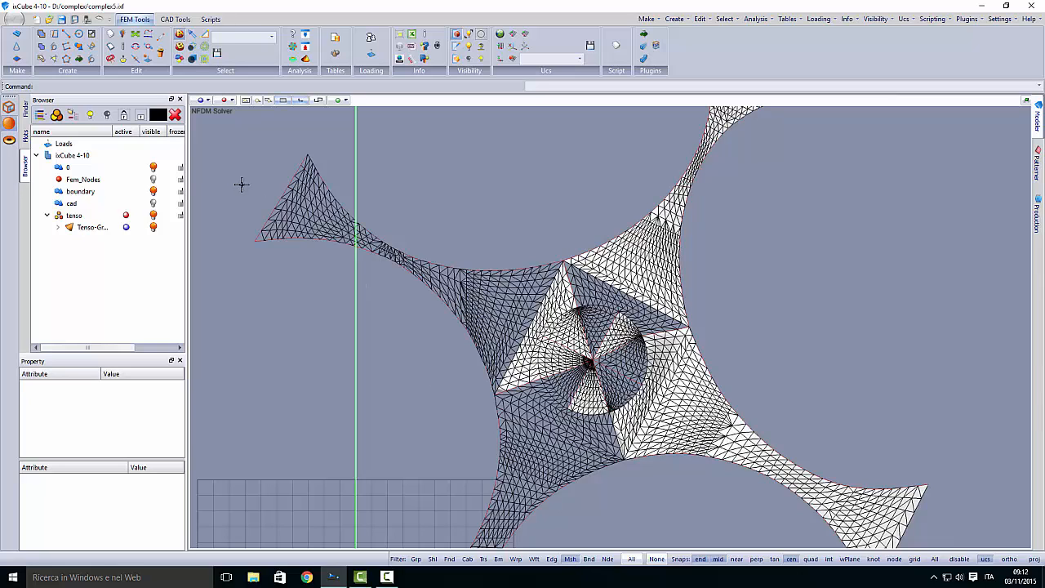
{"action": "left_click", "coordinate": [194, 48]}
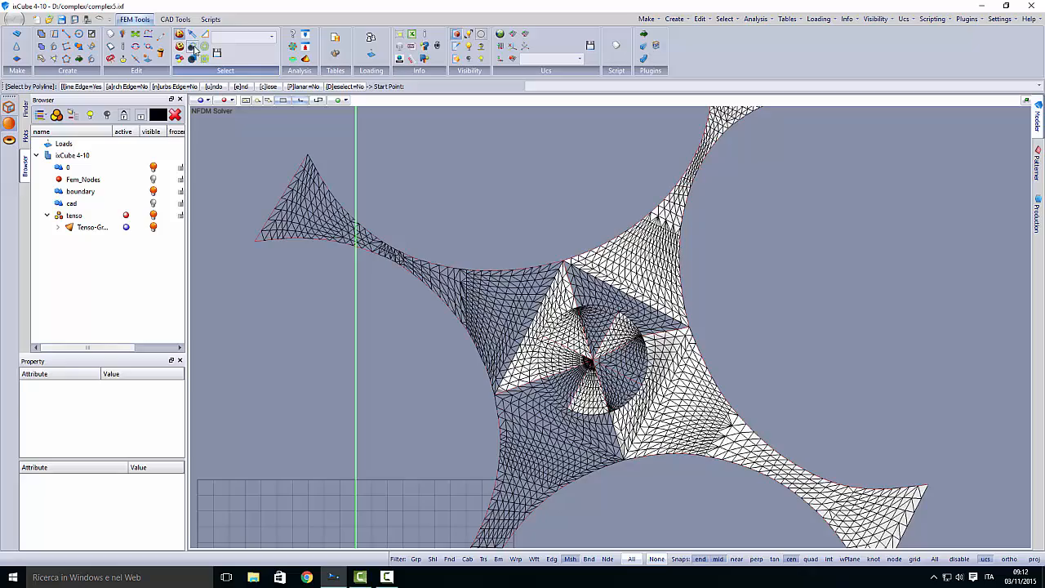
{"action": "left_click", "coordinate": [299, 135]}
{"action": "scroll", "coordinate": [569, 258], "scroll_direction": "up", "scroll_amount": 4}
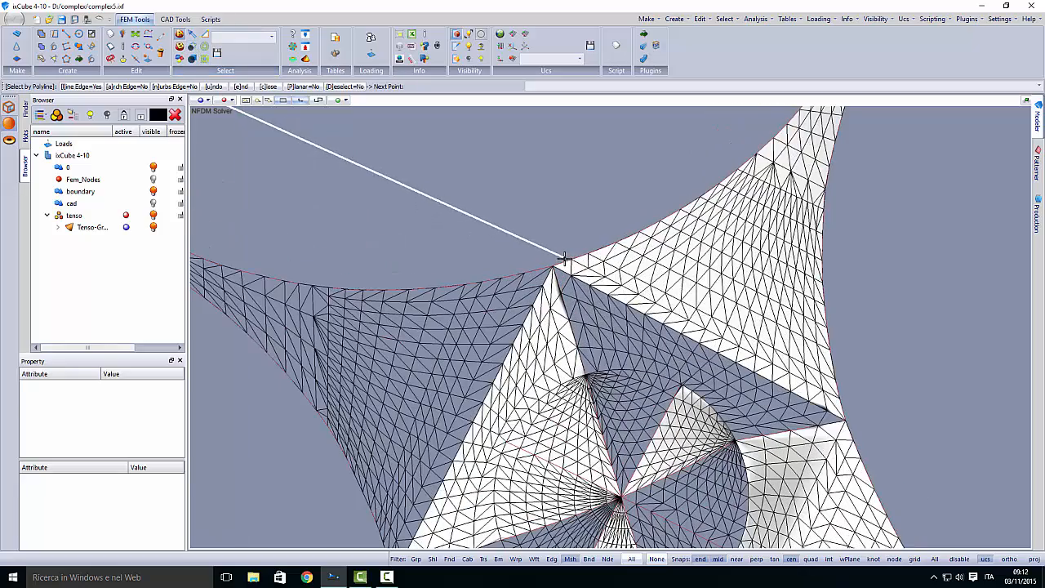
{"action": "left_click", "coordinate": [565, 258]}
{"action": "middle_click_drag", "start_coordinate": [470, 484], "coordinate": [475, 299]}
{"action": "scroll", "coordinate": [439, 339], "scroll_direction": "up", "scroll_amount": 1}
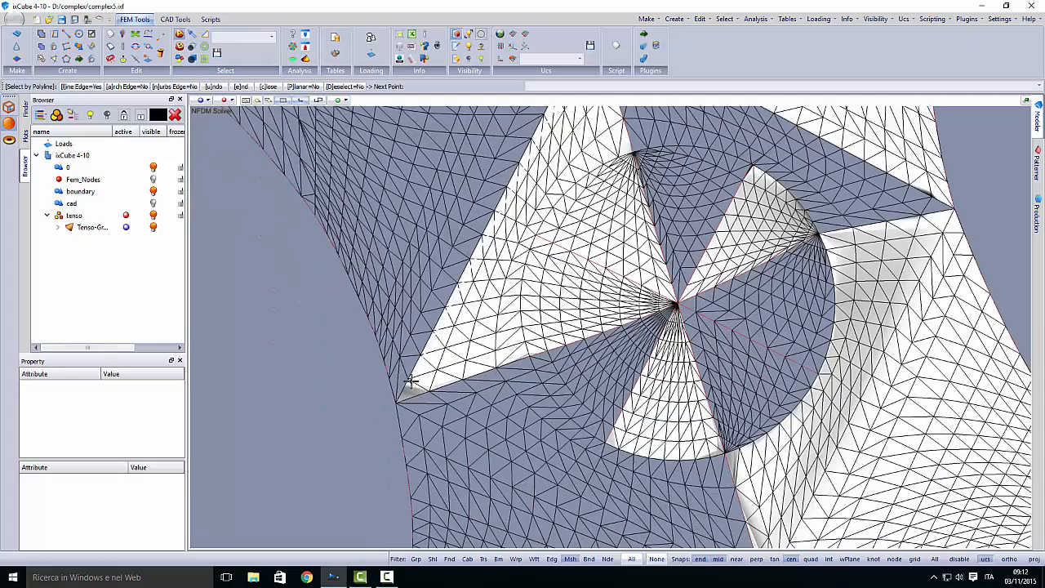
{"action": "left_click", "coordinate": [390, 415]}
{"action": "scroll", "coordinate": [390, 415], "scroll_direction": "down", "scroll_amount": 5}
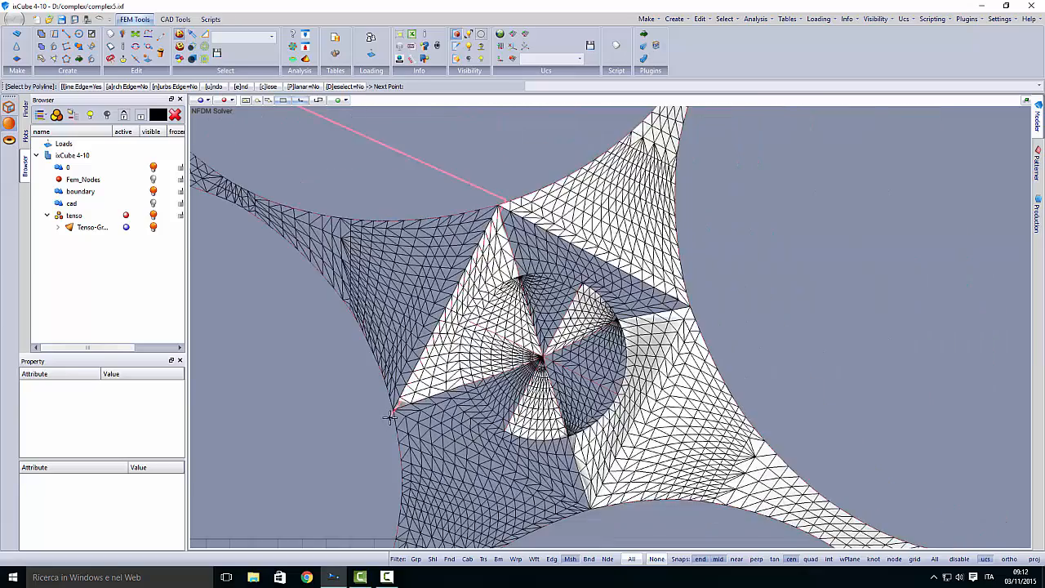
{"action": "middle_click_drag", "start_coordinate": [370, 395], "coordinate": [514, 398]}
{"action": "left_click", "coordinate": [242, 240]}
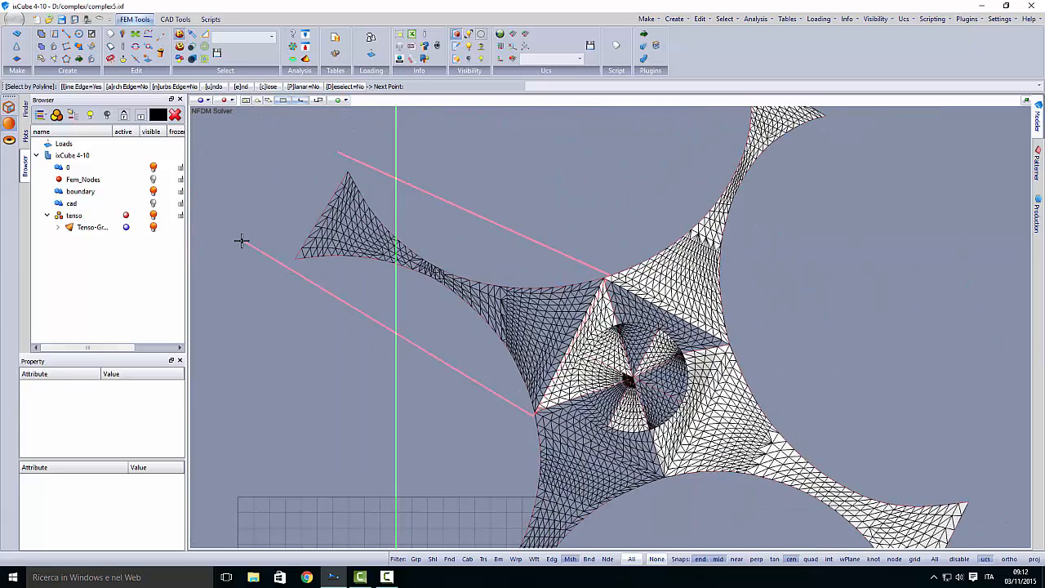
{"action": "key", "text": "Return"}
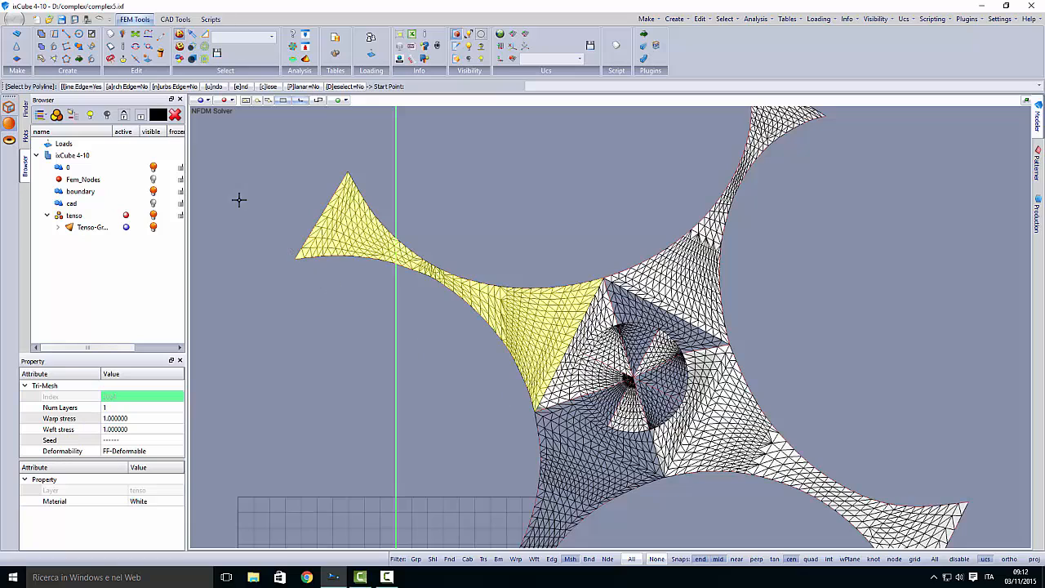
{"action": "left_click", "coordinate": [123, 60]}
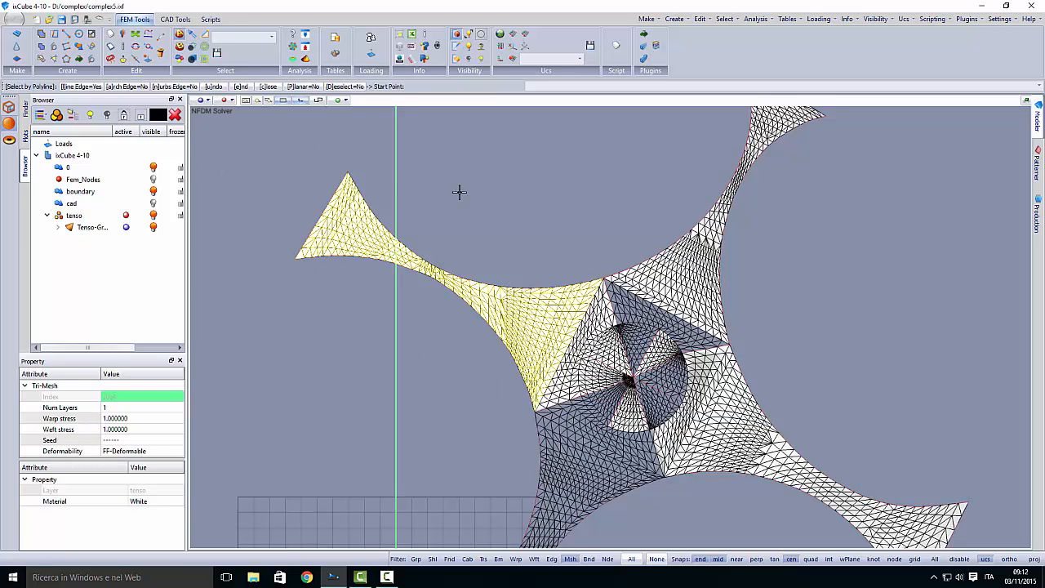
{"action": "key", "text": "Escape"}
{"action": "key", "text": "Escape"}
Select the lower-left arm's mesh by polyline from its two central corners to the arm's tip, and flip its face orientation
{"action": "middle_click_drag", "start_coordinate": [485, 235], "coordinate": [447, 210]}
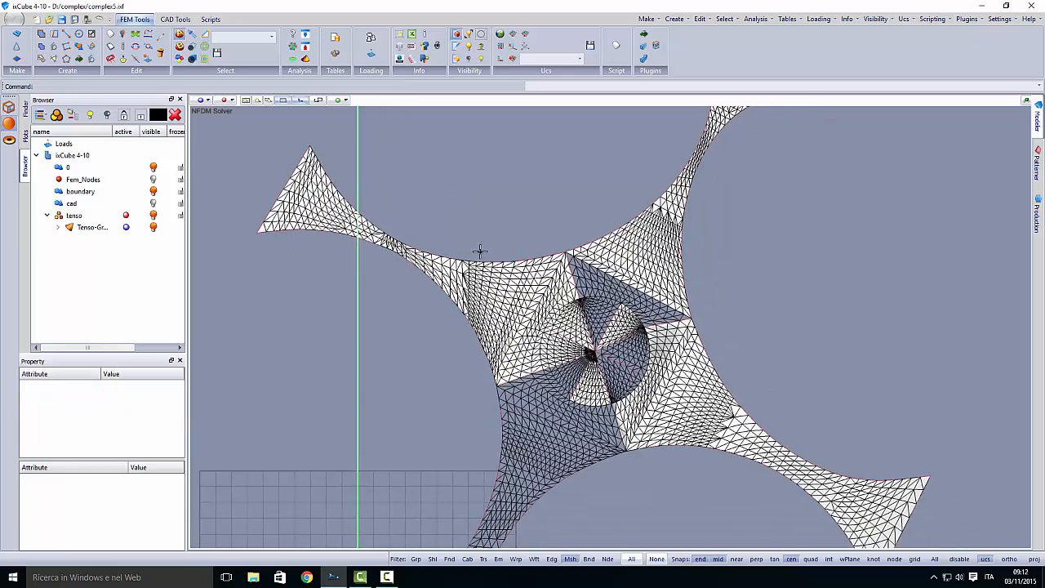
{"action": "middle_click_drag", "start_coordinate": [512, 289], "coordinate": [457, 173]}
{"action": "middle_click_drag", "start_coordinate": [510, 328], "coordinate": [457, 300]}
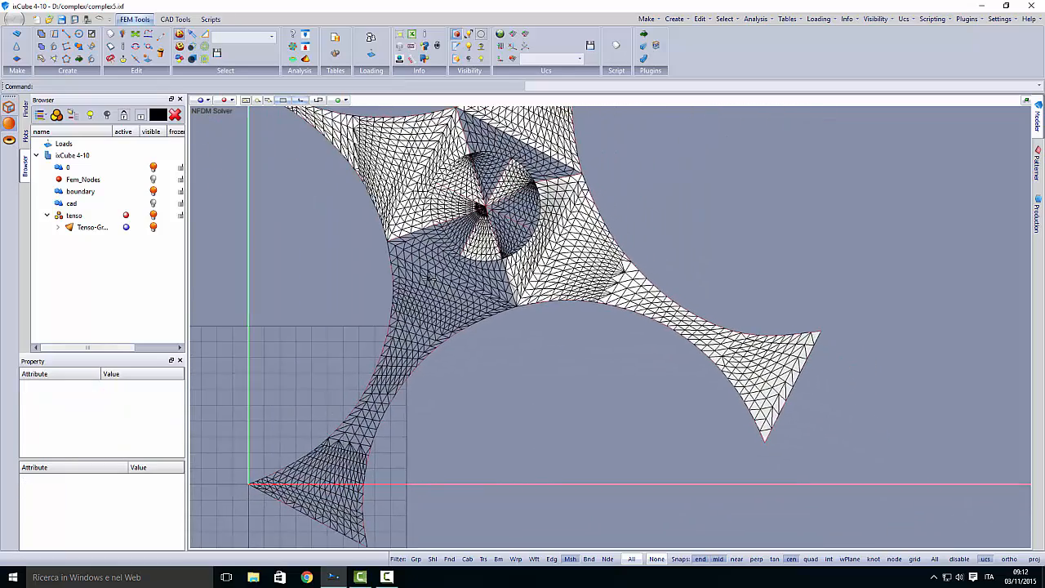
{"action": "left_click", "coordinate": [192, 57]}
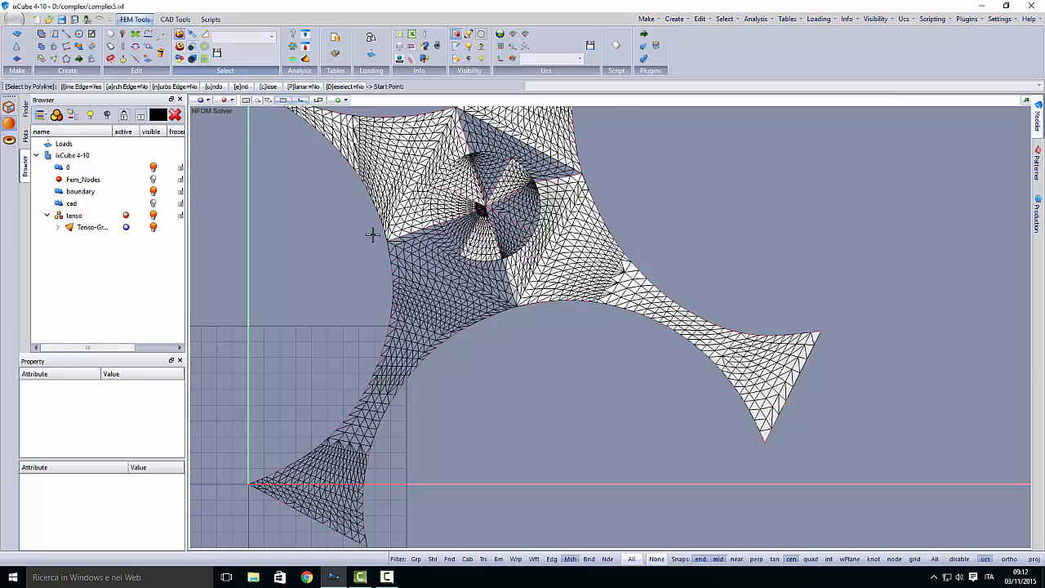
{"action": "scroll", "coordinate": [410, 276], "scroll_direction": "up", "scroll_amount": 1}
{"action": "scroll", "coordinate": [382, 235], "scroll_direction": "up", "scroll_amount": 1}
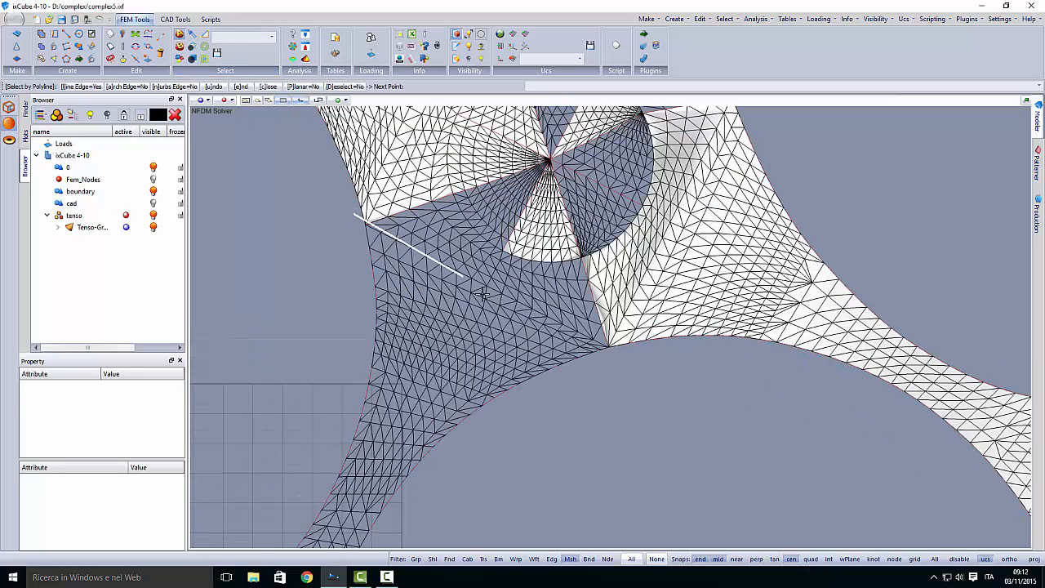
{"action": "left_click", "coordinate": [608, 345]}
{"action": "middle_click_drag", "start_coordinate": [618, 397], "coordinate": [643, 230]}
{"action": "scroll", "coordinate": [607, 345], "scroll_direction": "down", "scroll_amount": 2}
{"action": "middle_click_drag", "start_coordinate": [550, 408], "coordinate": [553, 321]}
{"action": "left_click", "coordinate": [470, 474]}
{"action": "left_click", "coordinate": [200, 343]}
{"action": "middle_click_drag", "start_coordinate": [353, 180], "coordinate": [334, 270]}
{"action": "right_click", "coordinate": [342, 199]}
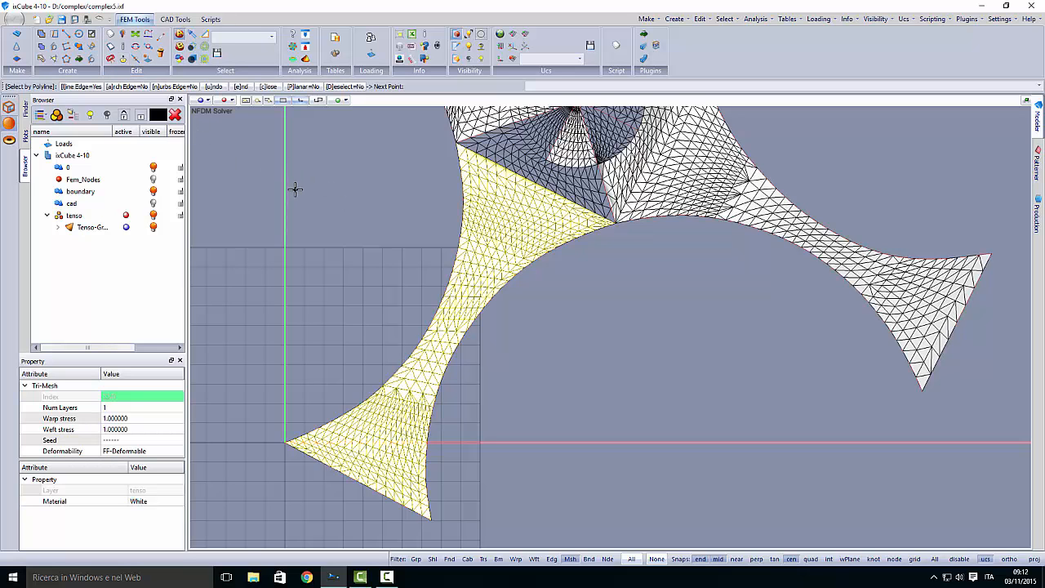
{"action": "key", "text": "Escape"}
Select the dark triangular mesh between the dome's curved edge and the upper-right arm by polyline, and flip its face orientation
{"action": "scroll", "coordinate": [401, 266], "scroll_direction": "down", "scroll_amount": 2}
{"action": "middle_click_drag", "start_coordinate": [402, 266], "coordinate": [356, 307]}
{"action": "scroll", "coordinate": [422, 321], "scroll_direction": "down", "scroll_amount": 4}
{"action": "middle_click_drag", "start_coordinate": [420, 302], "coordinate": [429, 378]}
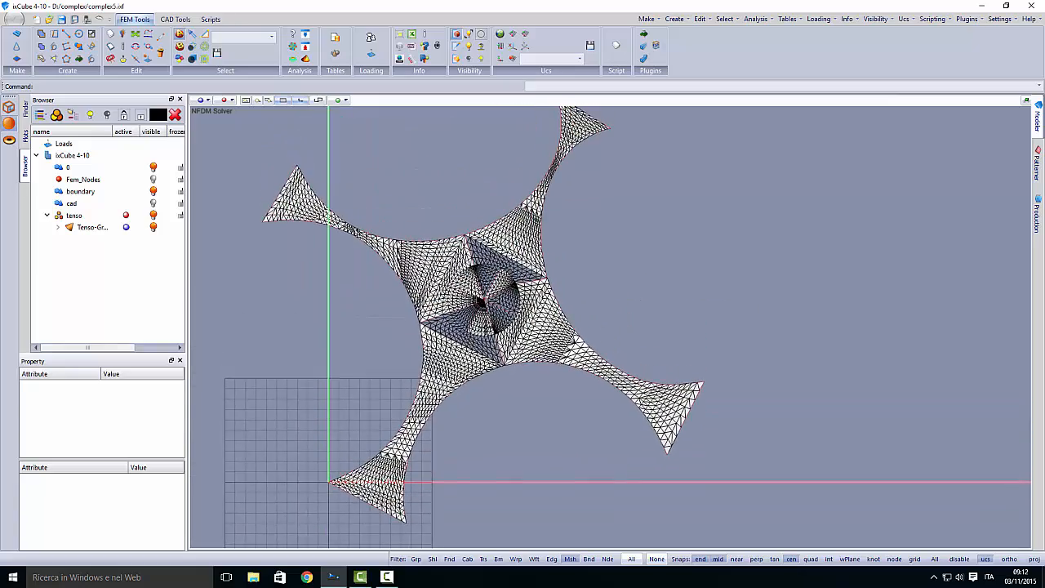
{"action": "scroll", "coordinate": [473, 276], "scroll_direction": "up", "scroll_amount": 5}
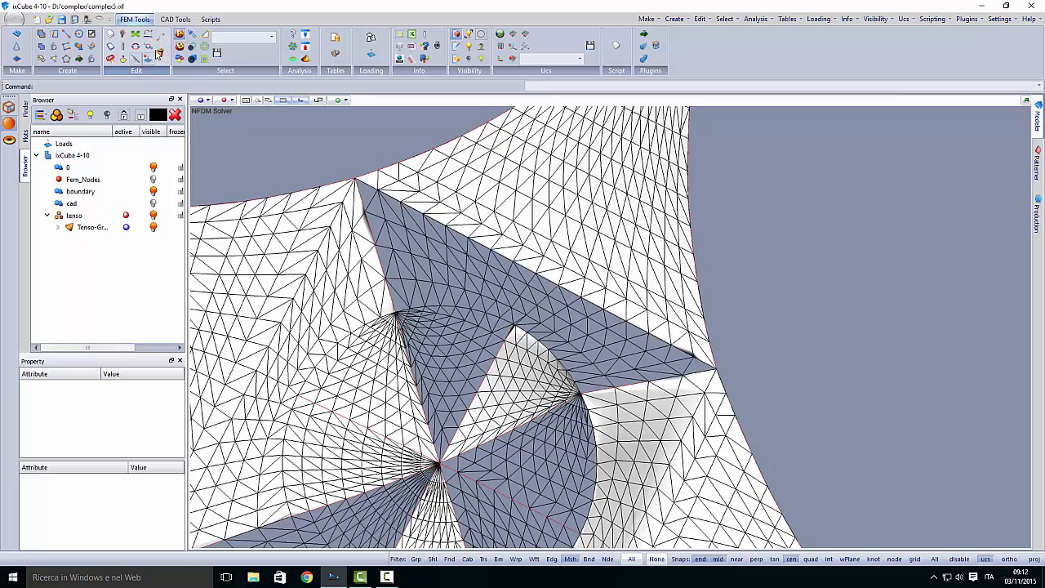
{"action": "left_click", "coordinate": [192, 46]}
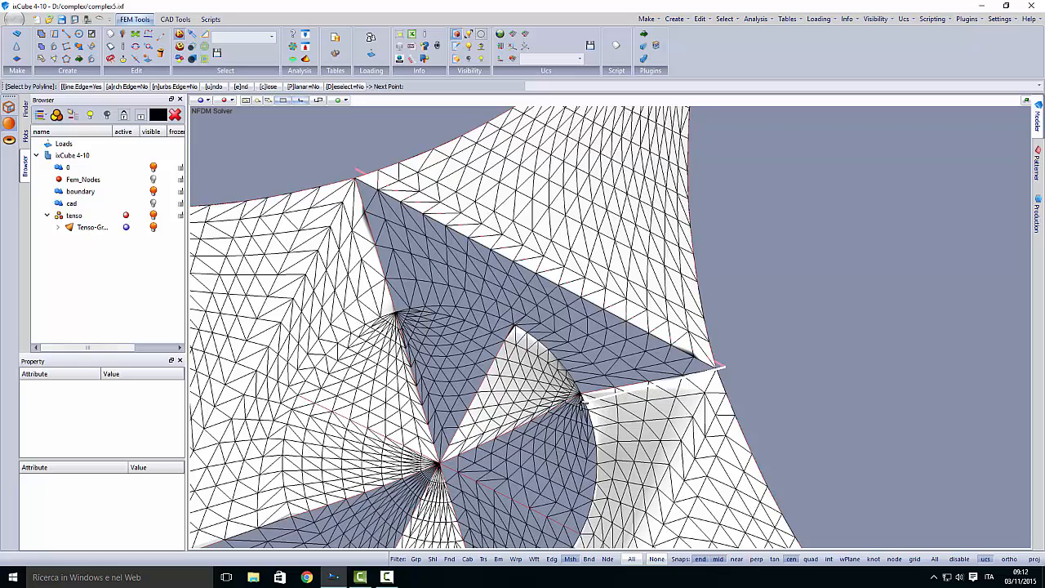
{"action": "scroll", "coordinate": [578, 397], "scroll_direction": "up", "scroll_amount": 8}
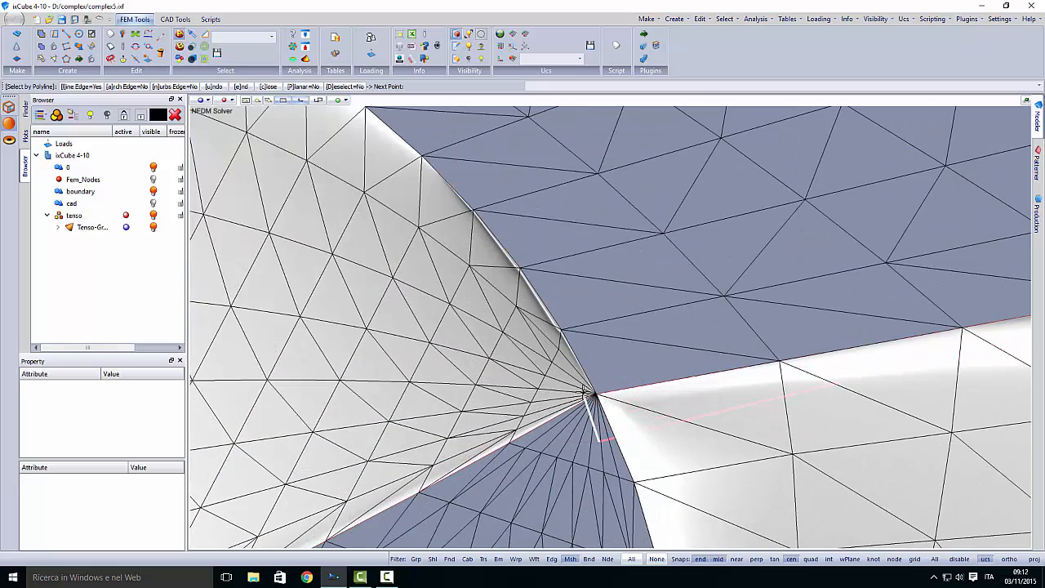
{"action": "left_click", "coordinate": [565, 347]}
{"action": "scroll", "coordinate": [557, 341], "scroll_direction": "down", "scroll_amount": 1}
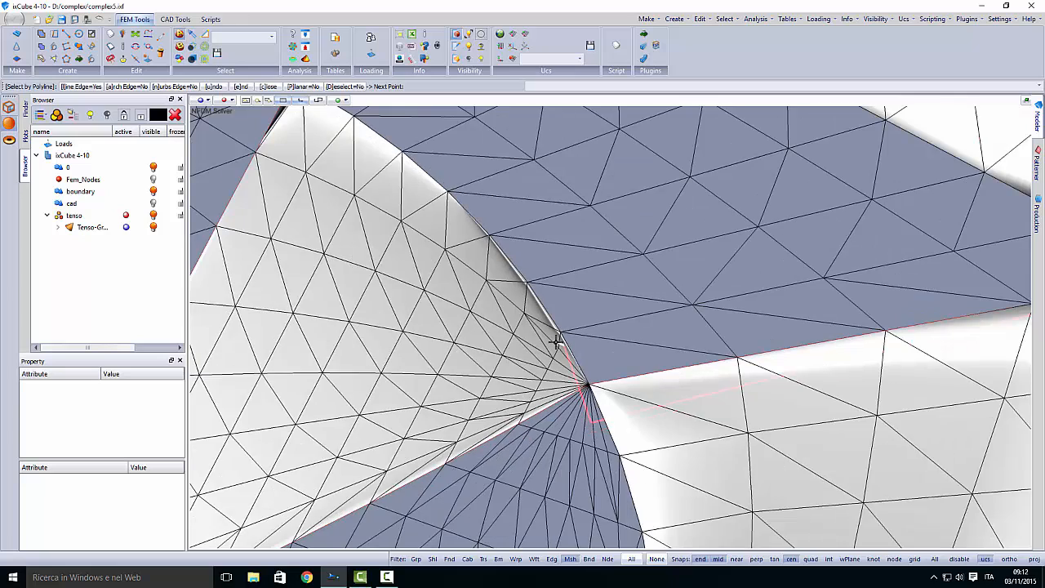
{"action": "middle_click_drag", "start_coordinate": [511, 299], "coordinate": [532, 371]}
{"action": "left_click", "coordinate": [452, 273]}
{"action": "middle_click_drag", "start_coordinate": [435, 269], "coordinate": [527, 369]}
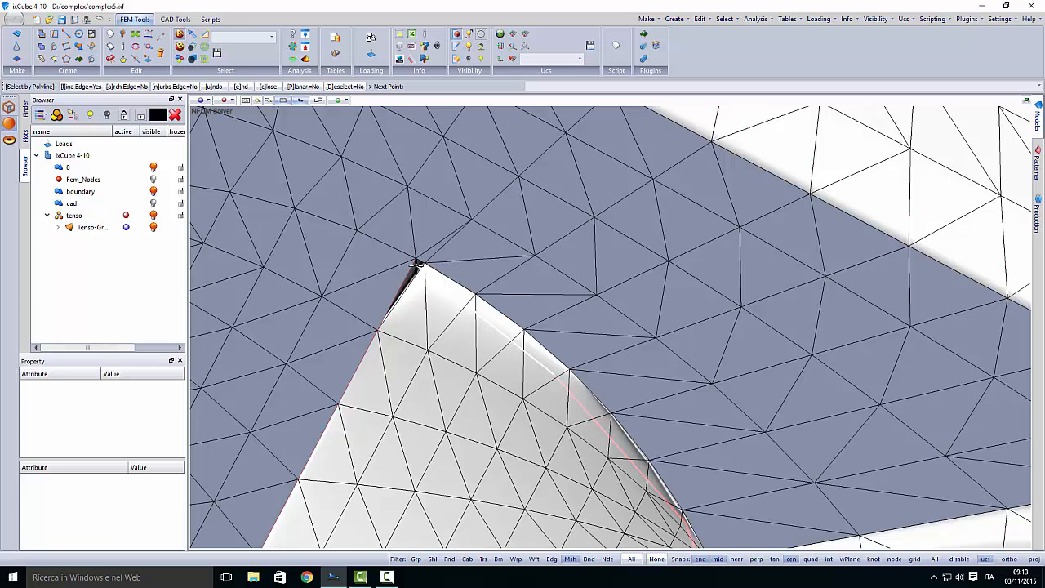
{"action": "left_click", "coordinate": [417, 266]}
{"action": "scroll", "coordinate": [478, 320], "scroll_direction": "down", "scroll_amount": 3}
{"action": "middle_click_drag", "start_coordinate": [406, 292], "coordinate": [535, 316]}
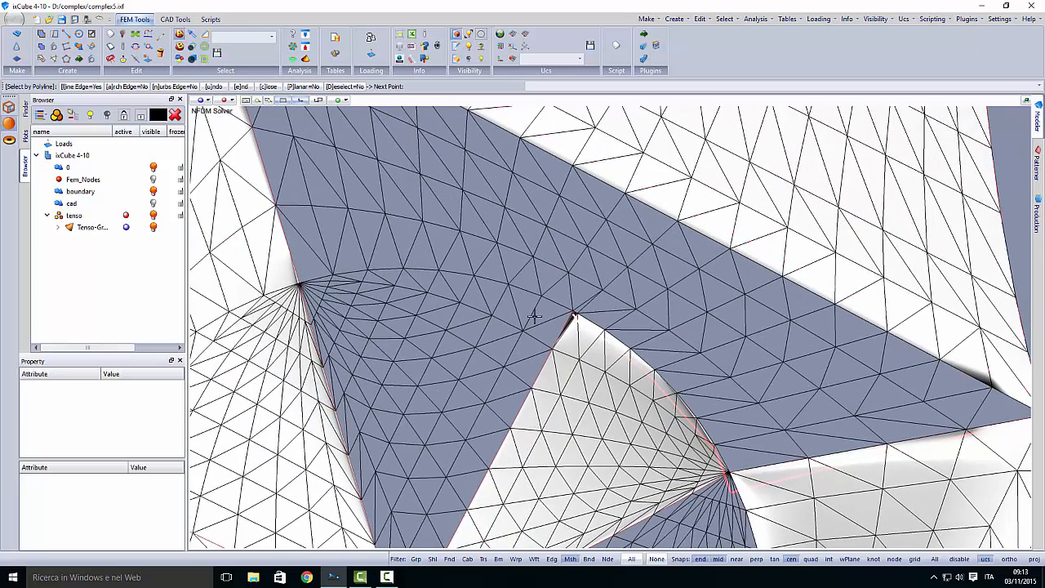
{"action": "left_click", "coordinate": [437, 280]}
{"action": "scroll", "coordinate": [327, 278], "scroll_direction": "up", "scroll_amount": 5}
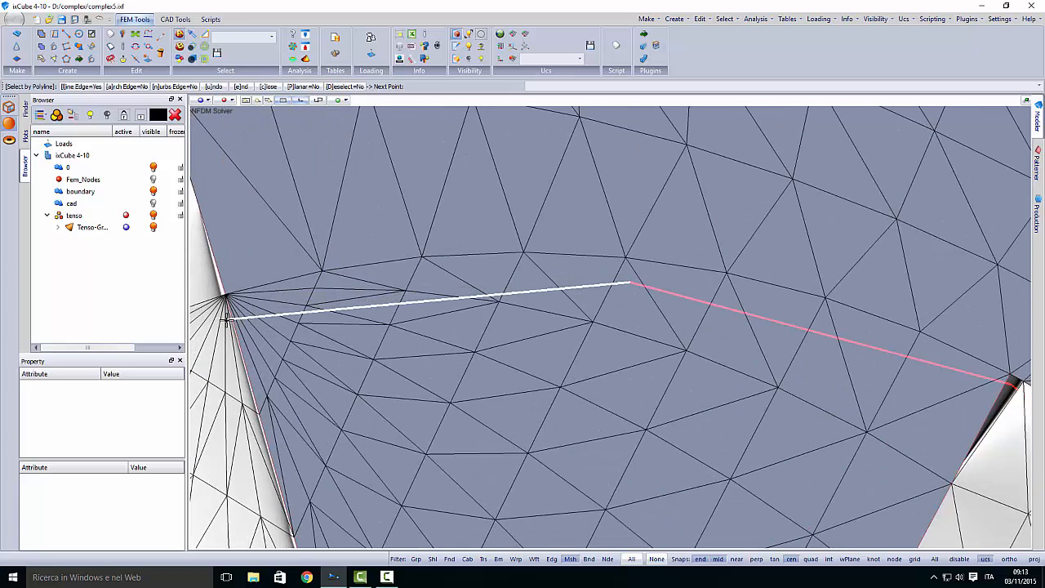
{"action": "scroll", "coordinate": [231, 312], "scroll_direction": "up", "scroll_amount": 3}
{"action": "left_click", "coordinate": [232, 313]}
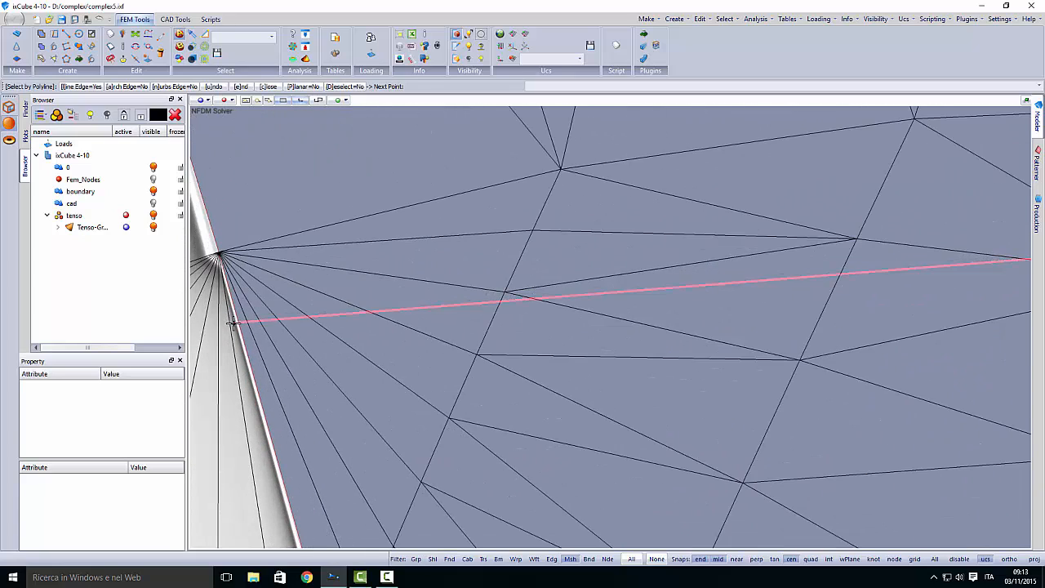
{"action": "scroll", "coordinate": [314, 343], "scroll_direction": "down", "scroll_amount": 5}
{"action": "middle_click_drag", "start_coordinate": [301, 312], "coordinate": [369, 428]}
{"action": "scroll", "coordinate": [369, 398], "scroll_direction": "down", "scroll_amount": 3}
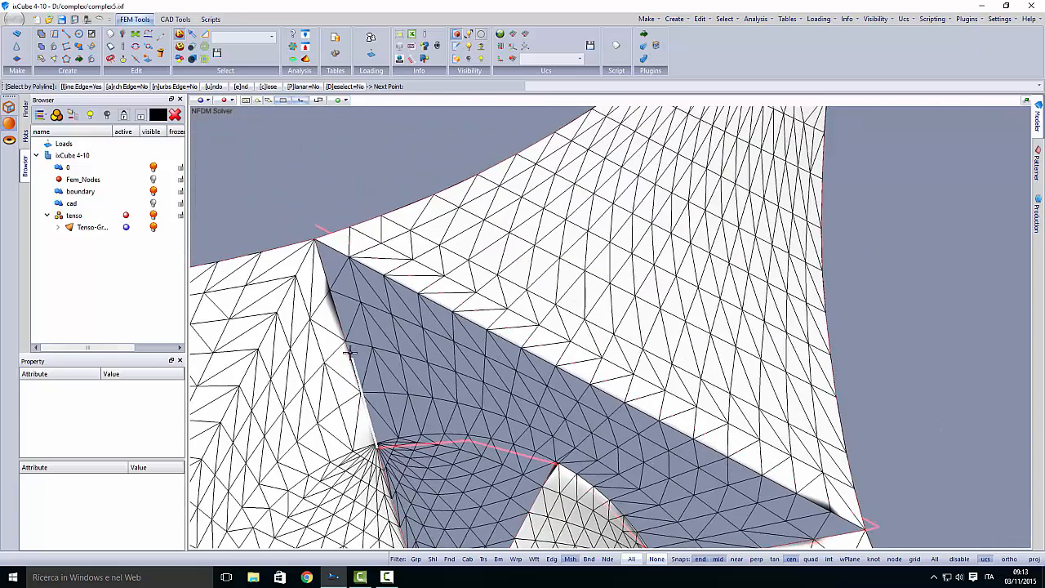
{"action": "left_click", "coordinate": [299, 234]}
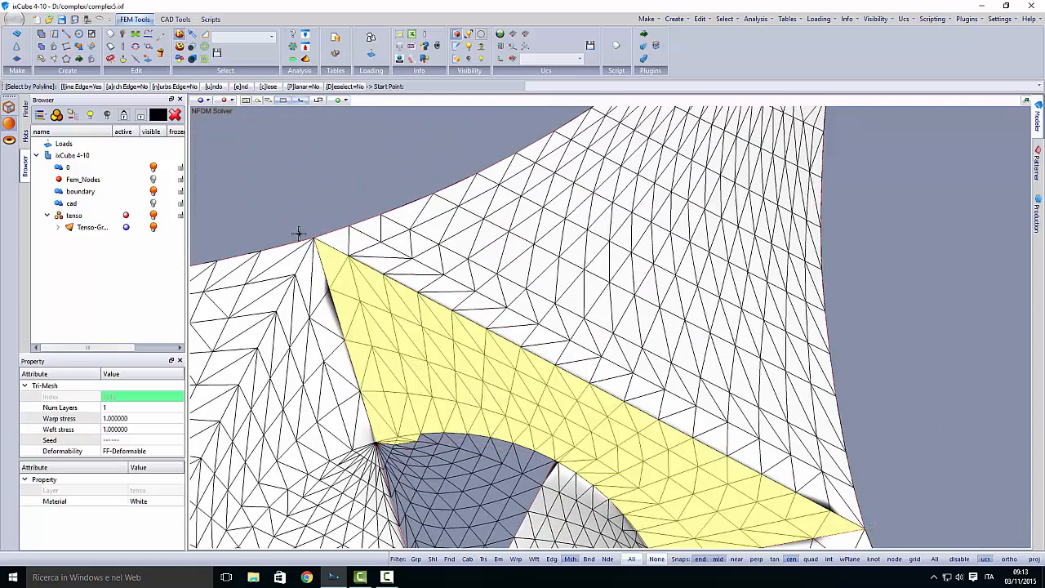
{"action": "left_click", "coordinate": [123, 62]}
{"action": "key", "text": "Escape"}
{"action": "key", "text": "Escape"}
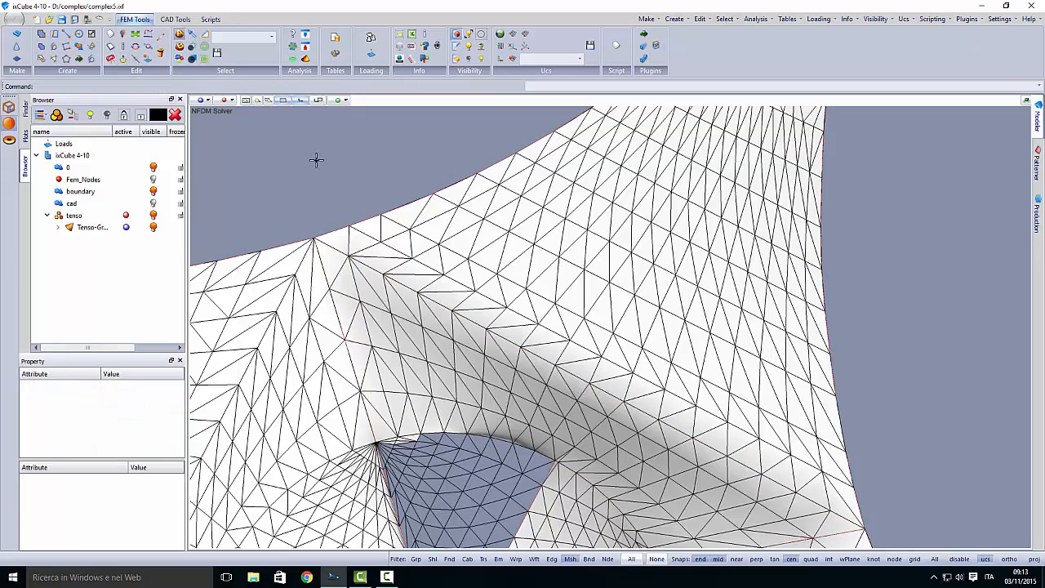
Paint-select the dark mesh elements of the dome's upper sector from its curved edge down to the apex
{"action": "scroll", "coordinate": [371, 173], "scroll_direction": "down", "scroll_amount": 3}
{"action": "middle_click_drag", "start_coordinate": [433, 348], "coordinate": [467, 211]}
{"action": "mouse_move", "coordinate": [444, 374]}
{"action": "middle_mouse_down"}
{"action": "mouse_move", "coordinate": [465, 292]}
{"action": "mouse_move", "coordinate": [457, 372]}
{"action": "middle_mouse_up"}
{"action": "middle_click_drag", "start_coordinate": [460, 236], "coordinate": [454, 311]}
{"action": "scroll", "coordinate": [454, 310], "scroll_direction": "up", "scroll_amount": 4}
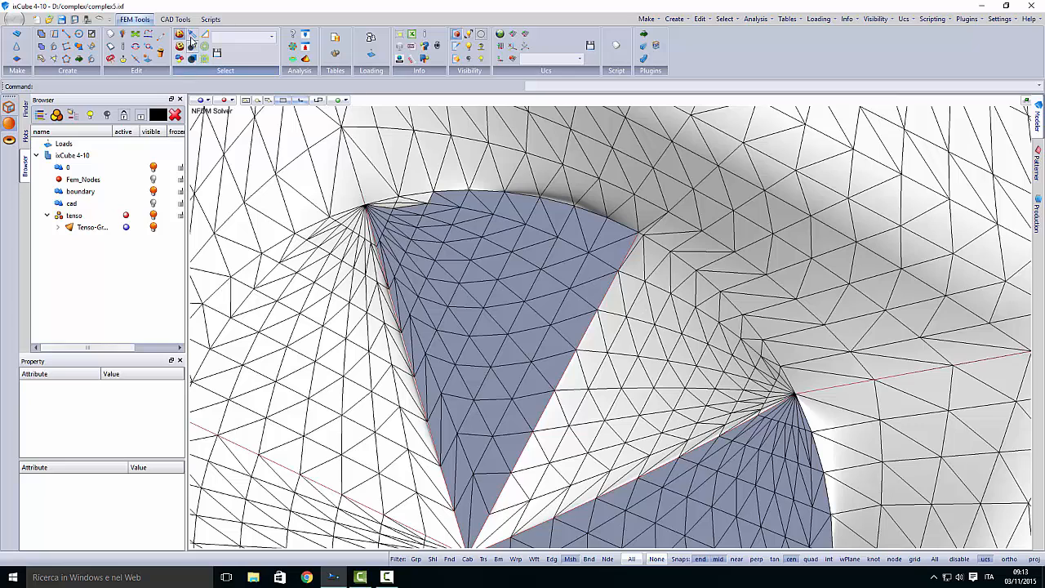
{"action": "mouse_move", "coordinate": [455, 303]}
{"action": "left_mouse_down"}
{"action": "mouse_move", "coordinate": [462, 278]}
{"action": "mouse_move", "coordinate": [443, 249]}
{"action": "mouse_move", "coordinate": [510, 268]}
{"action": "mouse_move", "coordinate": [511, 346]}
{"action": "mouse_move", "coordinate": [576, 258]}
{"action": "mouse_move", "coordinate": [469, 232]}
{"action": "mouse_move", "coordinate": [417, 239]}
{"action": "left_mouse_up"}
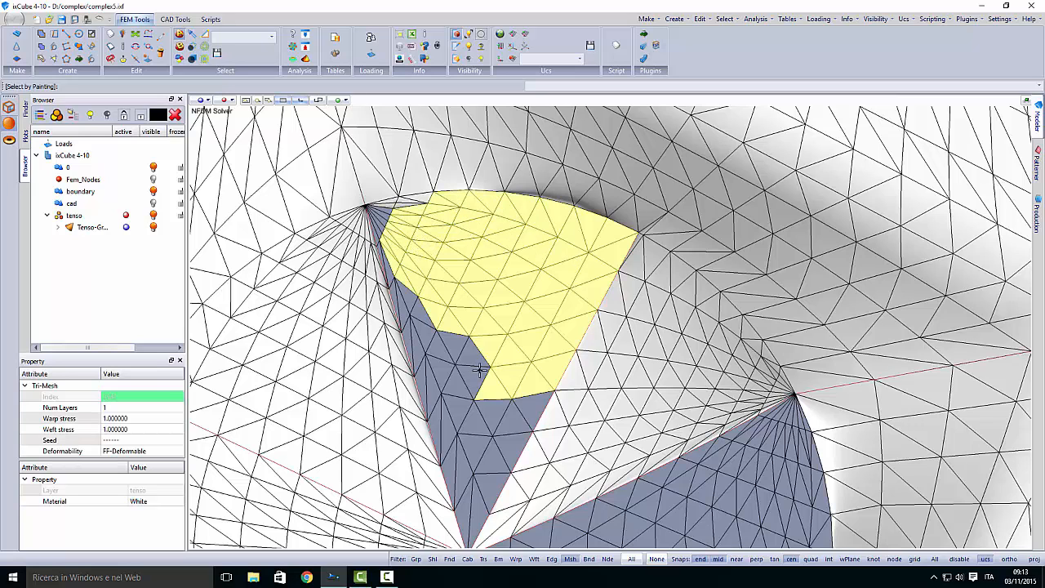
{"action": "left_click_drag", "start_coordinate": [467, 365], "coordinate": [480, 420]}
{"action": "middle_click_drag", "start_coordinate": [486, 396], "coordinate": [479, 288]}
{"action": "scroll", "coordinate": [467, 366], "scroll_direction": "up", "scroll_amount": 3}
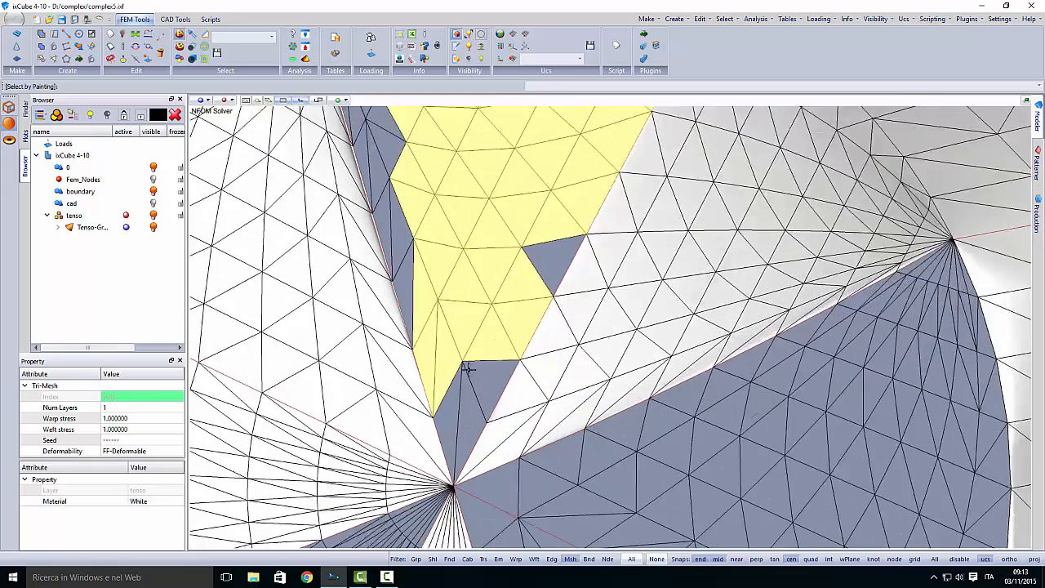
{"action": "left_click", "coordinate": [460, 361]}
{"action": "left_click_drag", "start_coordinate": [526, 244], "coordinate": [495, 236]}
Complete the painted selection along the upper sector's left edge and corner, and deselect the stray elements on the adjoining surface
{"action": "middle_click_drag", "start_coordinate": [464, 283], "coordinate": [538, 383]}
{"action": "mouse_move", "coordinate": [465, 351]}
{"action": "left_mouse_down"}
{"action": "mouse_move", "coordinate": [473, 302]}
{"action": "mouse_move", "coordinate": [446, 176]}
{"action": "left_mouse_up"}
{"action": "middle_click_drag", "start_coordinate": [445, 175], "coordinate": [518, 354]}
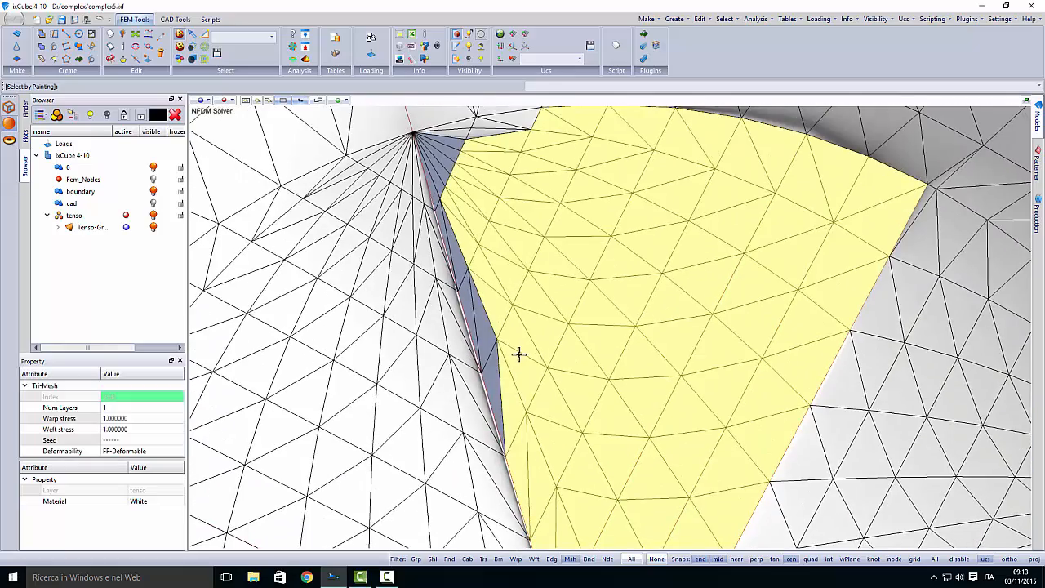
{"action": "left_click_drag", "start_coordinate": [518, 354], "coordinate": [474, 246]}
{"action": "middle_click_drag", "start_coordinate": [474, 246], "coordinate": [508, 324]}
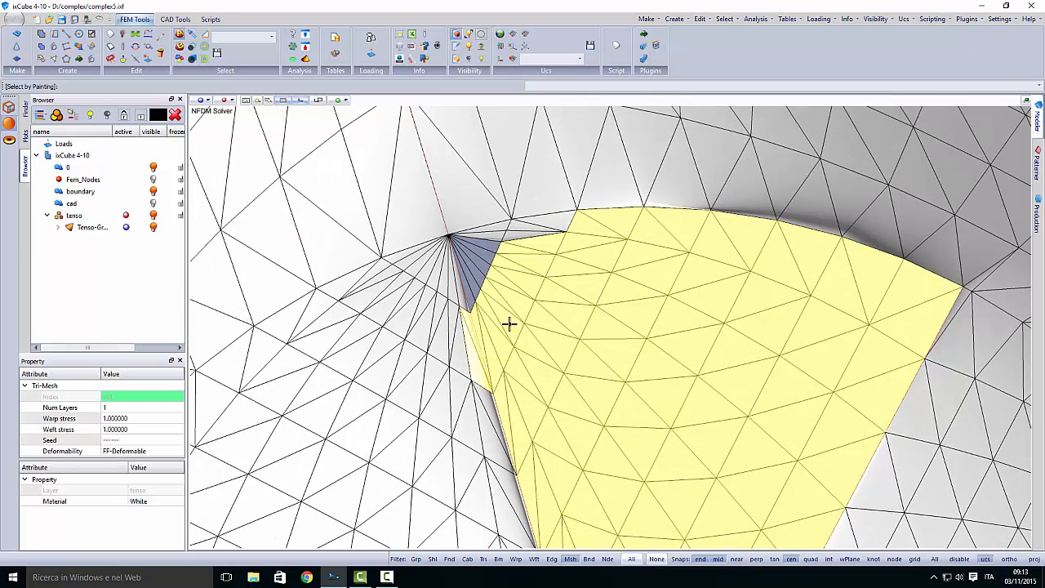
{"action": "mouse_move", "coordinate": [478, 293]}
{"action": "left_mouse_down"}
{"action": "mouse_move", "coordinate": [493, 247]}
{"action": "mouse_move", "coordinate": [485, 285]}
{"action": "left_mouse_up"}
{"action": "scroll", "coordinate": [489, 273], "scroll_direction": "up", "scroll_amount": 3}
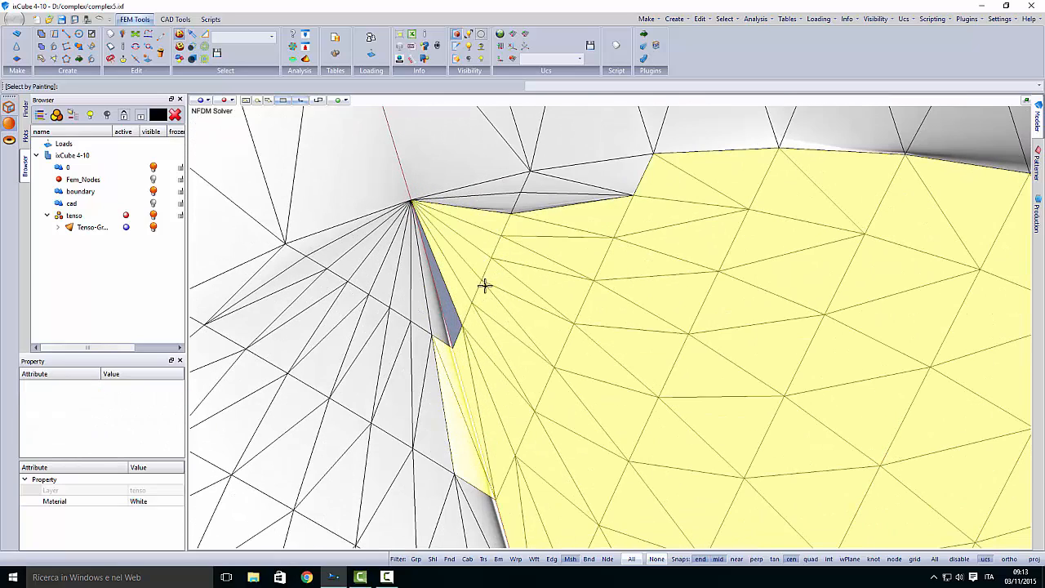
{"action": "scroll", "coordinate": [465, 330], "scroll_direction": "up", "scroll_amount": 2}
{"action": "left_click_drag", "start_coordinate": [463, 330], "coordinate": [462, 317]}
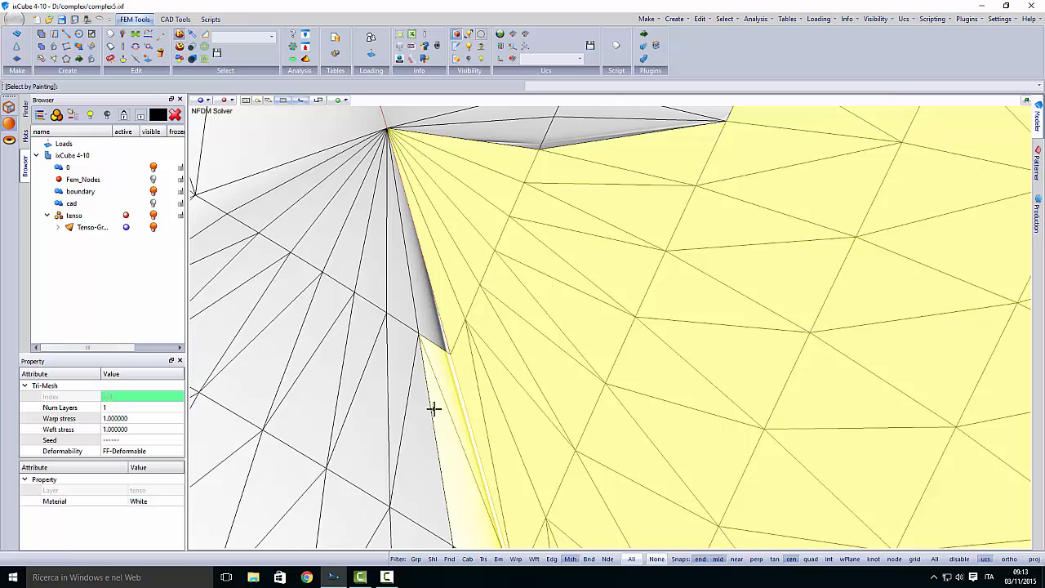
{"action": "left_click_drag", "start_coordinate": [431, 415], "coordinate": [444, 415], "text": "shift"}
{"action": "left_click_drag", "start_coordinate": [495, 355], "coordinate": [483, 353]}
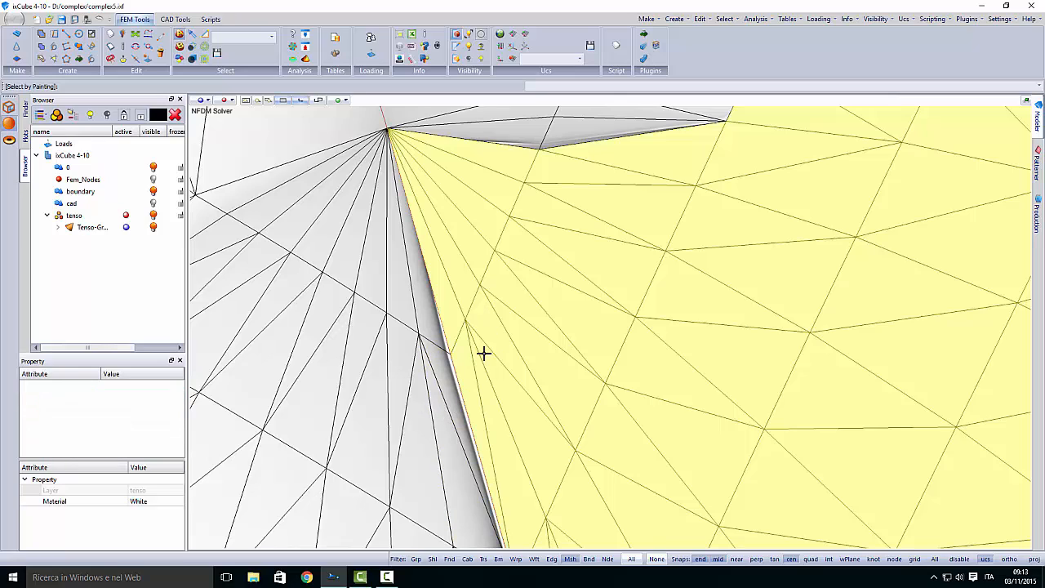
Paint-select the dark mesh elements in the interior and along the upper straight edge of the dome's right-hand sector
{"action": "scroll", "coordinate": [485, 320], "scroll_direction": "down", "scroll_amount": 3}
{"action": "mouse_move", "coordinate": [487, 378]}
{"action": "middle_mouse_down"}
{"action": "mouse_move", "coordinate": [471, 454]}
{"action": "mouse_move", "coordinate": [438, 289]}
{"action": "middle_mouse_up"}
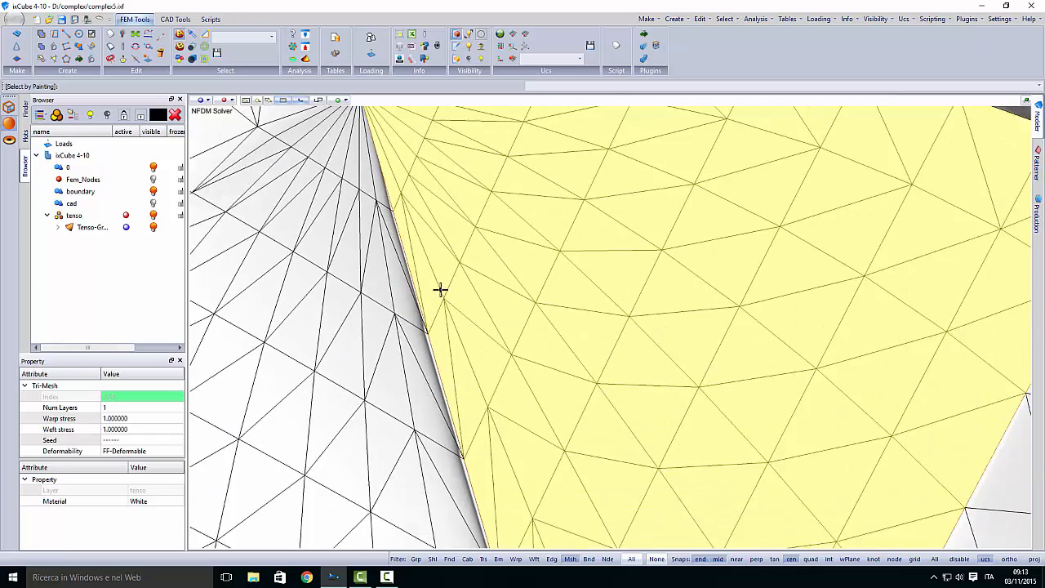
{"action": "scroll", "coordinate": [454, 322], "scroll_direction": "down", "scroll_amount": 4}
{"action": "middle_click_drag", "start_coordinate": [492, 380], "coordinate": [470, 222]}
{"action": "scroll", "coordinate": [466, 255], "scroll_direction": "down", "scroll_amount": 4}
{"action": "middle_click_drag", "start_coordinate": [575, 433], "coordinate": [519, 267]}
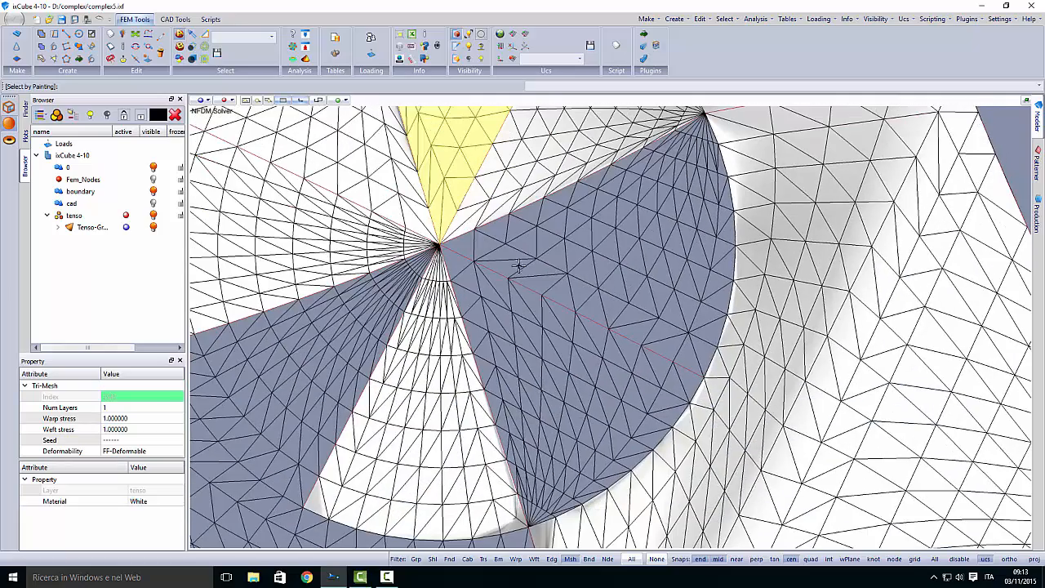
{"action": "mouse_move", "coordinate": [558, 270]}
{"action": "left_mouse_down"}
{"action": "mouse_move", "coordinate": [539, 310]}
{"action": "mouse_move", "coordinate": [612, 273]}
{"action": "mouse_move", "coordinate": [590, 371]}
{"action": "mouse_move", "coordinate": [622, 335]}
{"action": "mouse_move", "coordinate": [662, 214]}
{"action": "mouse_move", "coordinate": [567, 240]}
{"action": "left_mouse_up"}
{"action": "scroll", "coordinate": [564, 338], "scroll_direction": "up", "scroll_amount": 5}
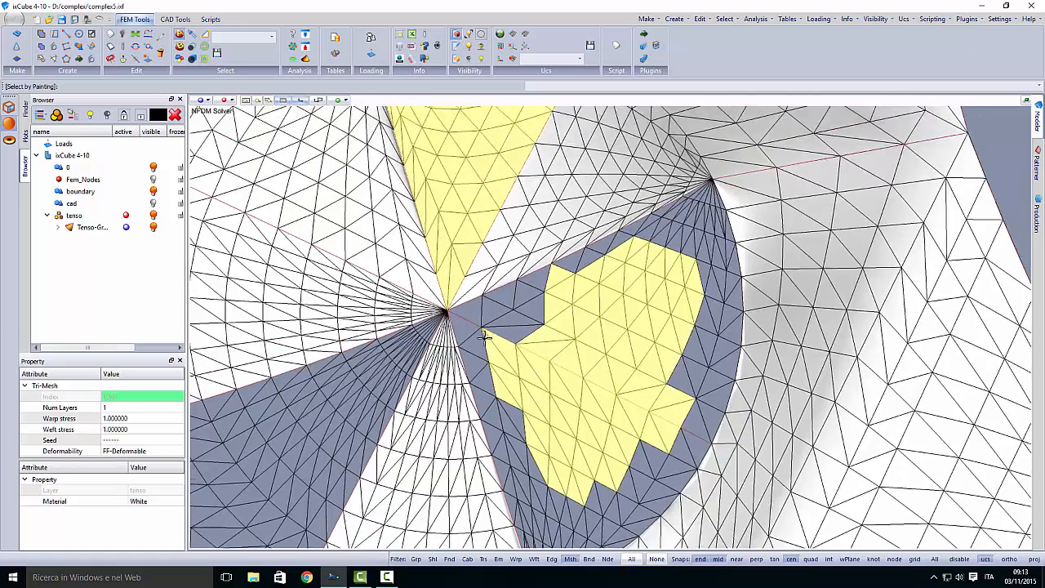
{"action": "mouse_move", "coordinate": [564, 338]}
{"action": "left_mouse_down"}
{"action": "mouse_move", "coordinate": [579, 271]}
{"action": "mouse_move", "coordinate": [672, 203]}
{"action": "mouse_move", "coordinate": [772, 178]}
{"action": "left_mouse_up"}
{"action": "middle_click_drag", "start_coordinate": [772, 179], "coordinate": [597, 306]}
{"action": "mouse_move", "coordinate": [596, 305]}
{"action": "left_mouse_down"}
{"action": "mouse_move", "coordinate": [593, 287]}
{"action": "mouse_move", "coordinate": [667, 247]}
{"action": "mouse_move", "coordinate": [769, 251]}
{"action": "mouse_move", "coordinate": [733, 205]}
{"action": "left_mouse_up"}
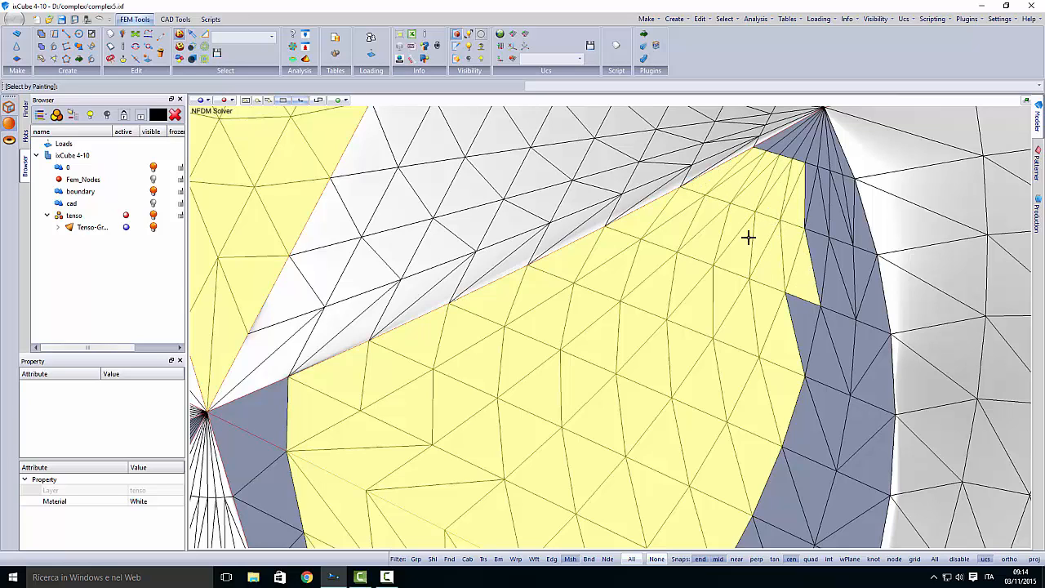
Extend the painted selection along the right-hand sector's curved edge and into its upper corner, and deselect the stray element outside the edge
{"action": "mouse_move", "coordinate": [795, 227]}
{"action": "left_mouse_down"}
{"action": "mouse_move", "coordinate": [842, 227]}
{"action": "mouse_move", "coordinate": [801, 335]}
{"action": "mouse_move", "coordinate": [844, 359]}
{"action": "mouse_move", "coordinate": [837, 341]}
{"action": "mouse_move", "coordinate": [814, 468]}
{"action": "mouse_move", "coordinate": [820, 496]}
{"action": "mouse_move", "coordinate": [760, 528]}
{"action": "left_mouse_up"}
{"action": "scroll", "coordinate": [677, 413], "scroll_direction": "up", "scroll_amount": 4}
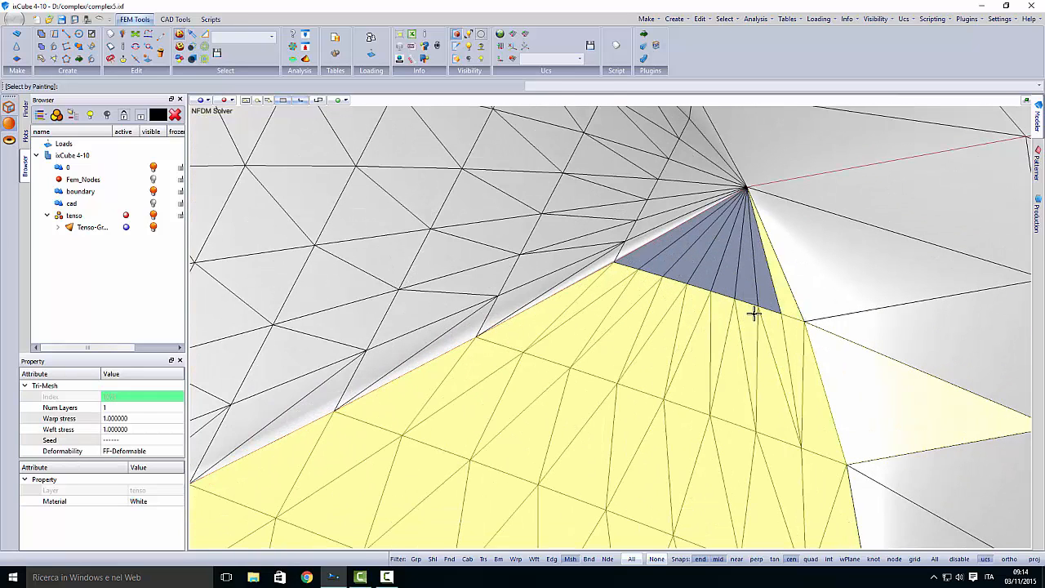
{"action": "mouse_move", "coordinate": [752, 312]}
{"action": "left_mouse_down"}
{"action": "mouse_move", "coordinate": [661, 280]}
{"action": "mouse_move", "coordinate": [885, 348]}
{"action": "mouse_move", "coordinate": [911, 372]}
{"action": "left_mouse_up"}
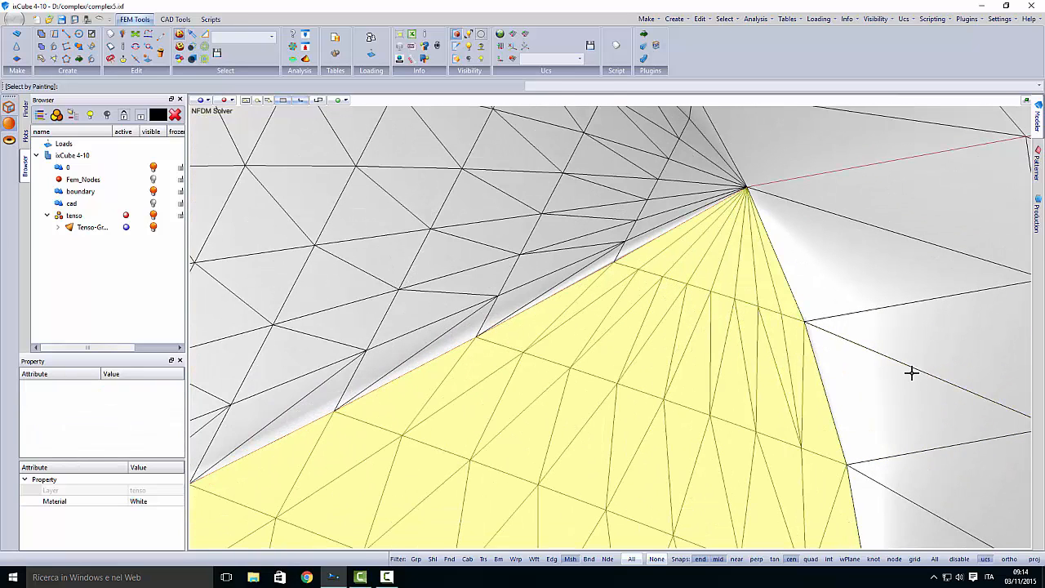
Paint-select the right-hand sector's remaining dark elements at the apex, down its left edge and along the lower curved edge
{"action": "scroll", "coordinate": [676, 282], "scroll_direction": "down", "scroll_amount": 5}
{"action": "middle_click_drag", "start_coordinate": [466, 434], "coordinate": [665, 210]}
{"action": "scroll", "coordinate": [636, 207], "scroll_direction": "up", "scroll_amount": 2}
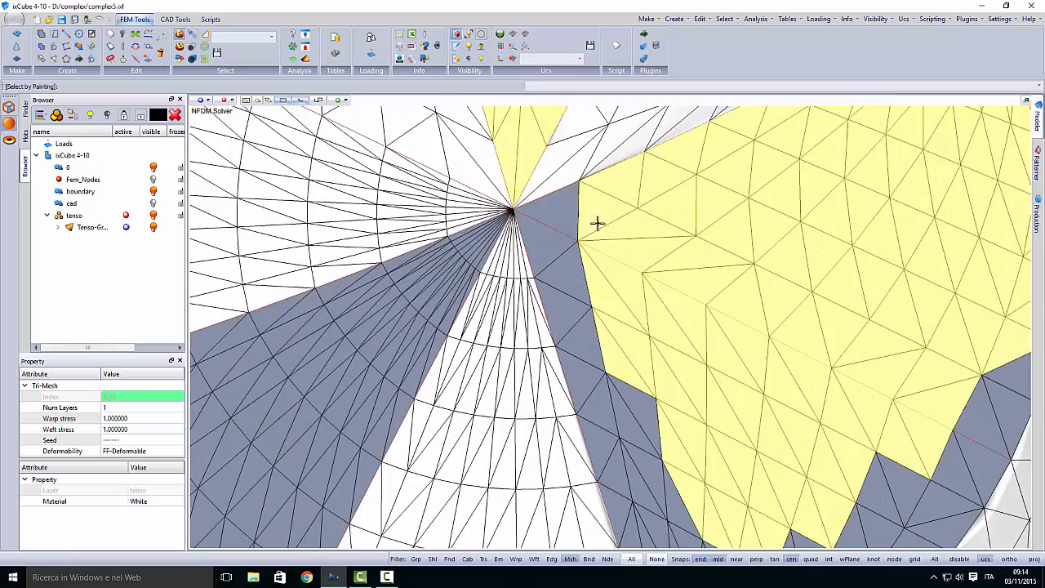
{"action": "mouse_move", "coordinate": [598, 222]}
{"action": "left_mouse_down"}
{"action": "mouse_move", "coordinate": [579, 243]}
{"action": "mouse_move", "coordinate": [630, 381]}
{"action": "left_mouse_up"}
{"action": "mouse_move", "coordinate": [629, 380]}
{"action": "middle_mouse_down"}
{"action": "mouse_move", "coordinate": [571, 308]}
{"action": "mouse_move", "coordinate": [448, 213]}
{"action": "middle_mouse_up"}
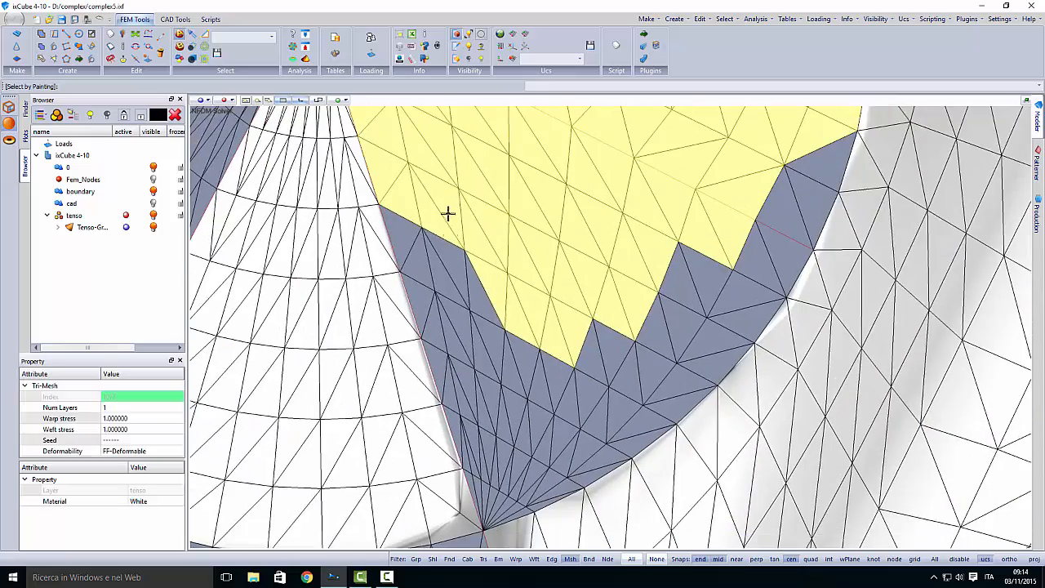
{"action": "mouse_move", "coordinate": [447, 213]}
{"action": "left_mouse_down"}
{"action": "mouse_move", "coordinate": [504, 329]}
{"action": "mouse_move", "coordinate": [616, 356]}
{"action": "mouse_move", "coordinate": [730, 238]}
{"action": "mouse_move", "coordinate": [765, 169]}
{"action": "mouse_move", "coordinate": [641, 367]}
{"action": "mouse_move", "coordinate": [569, 432]}
{"action": "mouse_move", "coordinate": [494, 394]}
{"action": "mouse_move", "coordinate": [436, 257]}
{"action": "mouse_move", "coordinate": [454, 282]}
{"action": "left_mouse_up"}
{"action": "middle_click_drag", "start_coordinate": [493, 319], "coordinate": [476, 190]}
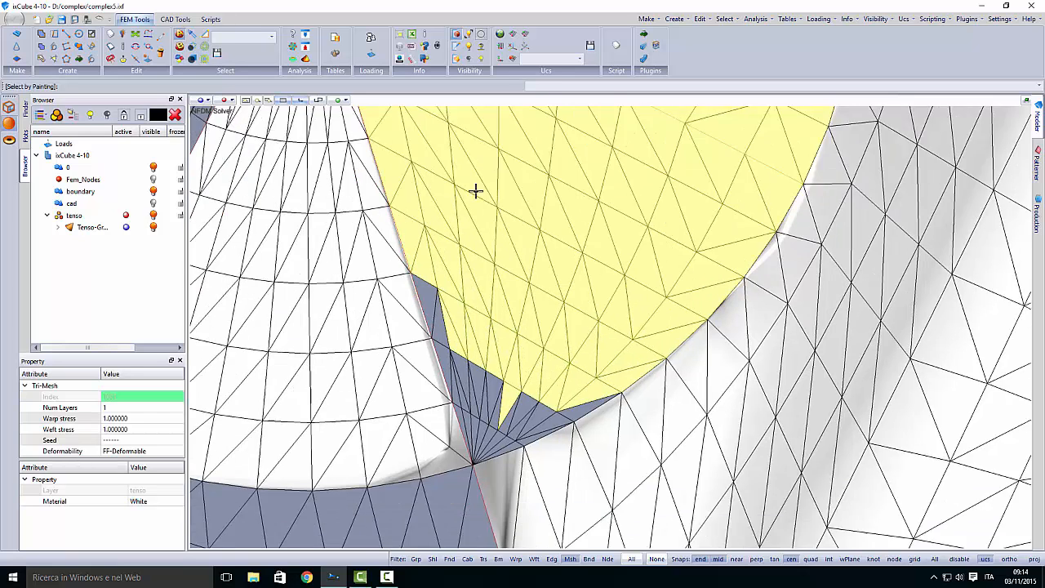
Complete the painted selection of the right-hand sector in its narrow lower corner
{"action": "scroll", "coordinate": [494, 365], "scroll_direction": "up", "scroll_amount": 3}
{"action": "middle_click_drag", "start_coordinate": [494, 365], "coordinate": [483, 277]}
{"action": "mouse_move", "coordinate": [414, 174]}
{"action": "left_mouse_down"}
{"action": "mouse_move", "coordinate": [422, 223]}
{"action": "mouse_move", "coordinate": [472, 296]}
{"action": "mouse_move", "coordinate": [574, 324]}
{"action": "mouse_move", "coordinate": [607, 357]}
{"action": "left_mouse_up"}
{"action": "mouse_move", "coordinate": [532, 390]}
{"action": "left_mouse_down"}
{"action": "mouse_move", "coordinate": [495, 401]}
{"action": "mouse_move", "coordinate": [460, 368]}
{"action": "mouse_move", "coordinate": [406, 244]}
{"action": "mouse_move", "coordinate": [507, 334]}
{"action": "left_mouse_up"}
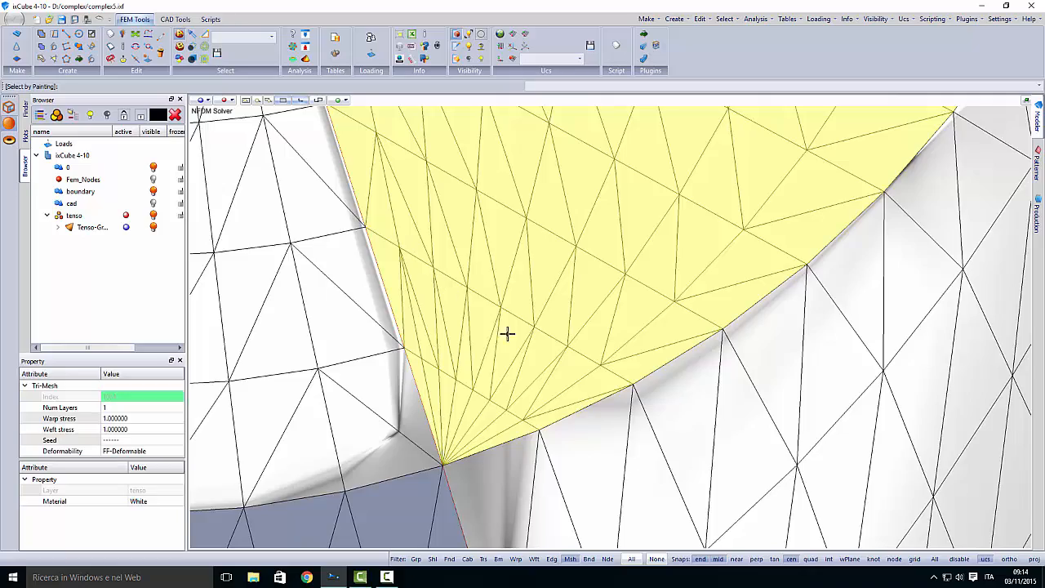
Paint-select the interior dark mesh elements of the lower-left triangular region, working up toward the dome's apex
{"action": "scroll", "coordinate": [546, 340], "scroll_direction": "down", "scroll_amount": 6}
{"action": "scroll", "coordinate": [426, 324], "scroll_direction": "up", "scroll_amount": 5}
{"action": "scroll", "coordinate": [395, 318], "scroll_direction": "up", "scroll_amount": 2}
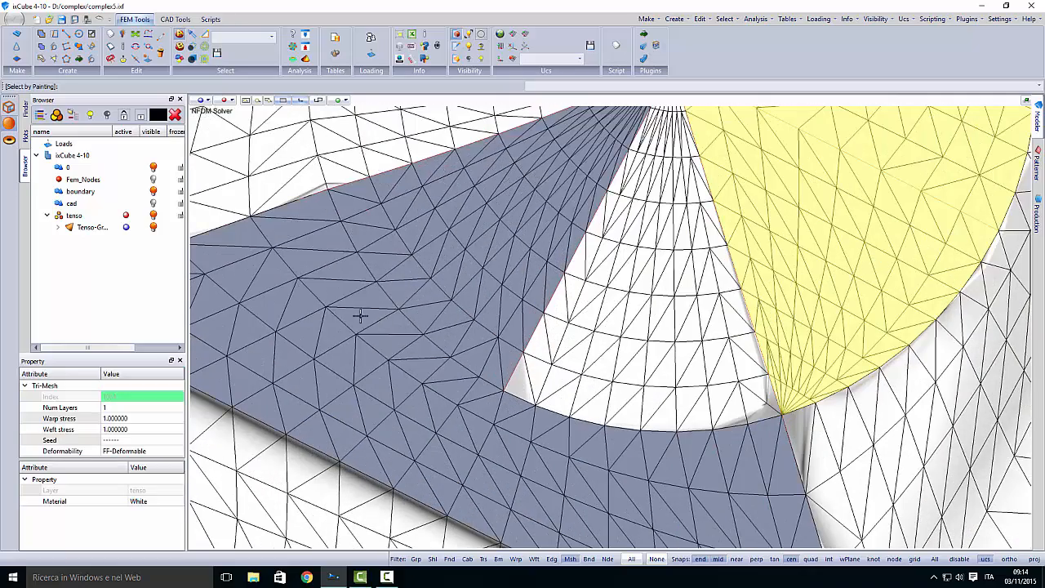
{"action": "mouse_move", "coordinate": [362, 315]}
{"action": "left_mouse_down"}
{"action": "mouse_move", "coordinate": [371, 231]}
{"action": "mouse_move", "coordinate": [432, 273]}
{"action": "mouse_move", "coordinate": [429, 409]}
{"action": "mouse_move", "coordinate": [233, 293]}
{"action": "mouse_move", "coordinate": [482, 212]}
{"action": "mouse_move", "coordinate": [455, 313]}
{"action": "left_mouse_up"}
{"action": "middle_click_drag", "start_coordinate": [453, 344], "coordinate": [453, 462]}
{"action": "scroll", "coordinate": [584, 270], "scroll_direction": "up", "scroll_amount": 4}
{"action": "mouse_move", "coordinate": [555, 314]}
{"action": "left_mouse_down"}
{"action": "mouse_move", "coordinate": [606, 252]}
{"action": "mouse_move", "coordinate": [628, 262]}
{"action": "mouse_move", "coordinate": [557, 367]}
{"action": "mouse_move", "coordinate": [580, 364]}
{"action": "mouse_move", "coordinate": [640, 295]}
{"action": "mouse_move", "coordinate": [609, 264]}
{"action": "mouse_move", "coordinate": [472, 299]}
{"action": "mouse_move", "coordinate": [229, 389]}
{"action": "left_mouse_up"}
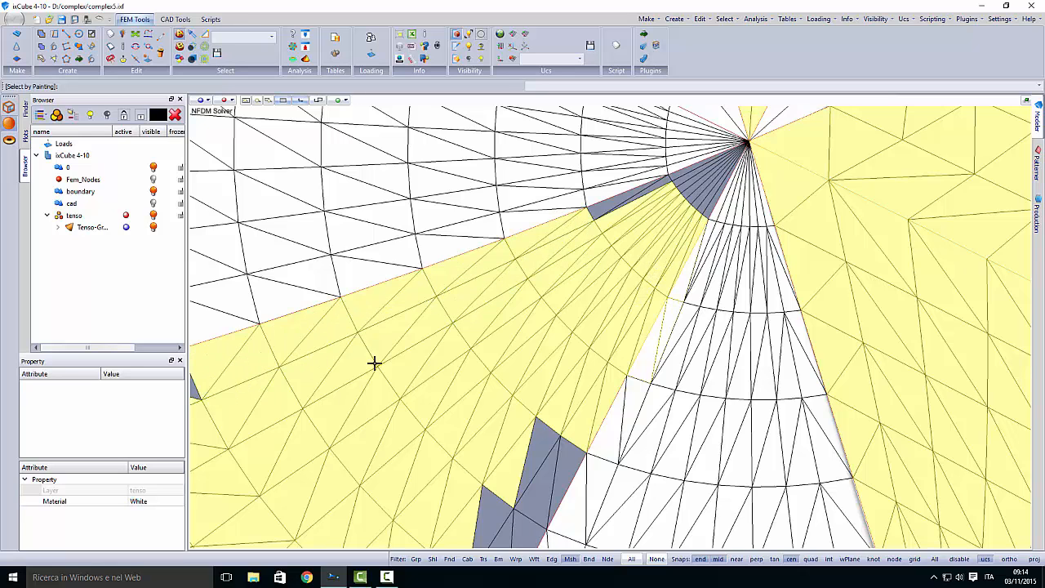
Extend the painted selection along the lower-left region's upper edge to the apex, and deselect stray elements on the adjoining mesh
{"action": "mouse_move", "coordinate": [374, 363]}
{"action": "left_mouse_down"}
{"action": "mouse_move", "coordinate": [599, 228]}
{"action": "mouse_move", "coordinate": [588, 231]}
{"action": "left_mouse_up"}
{"action": "scroll", "coordinate": [547, 231], "scroll_direction": "up", "scroll_amount": 2}
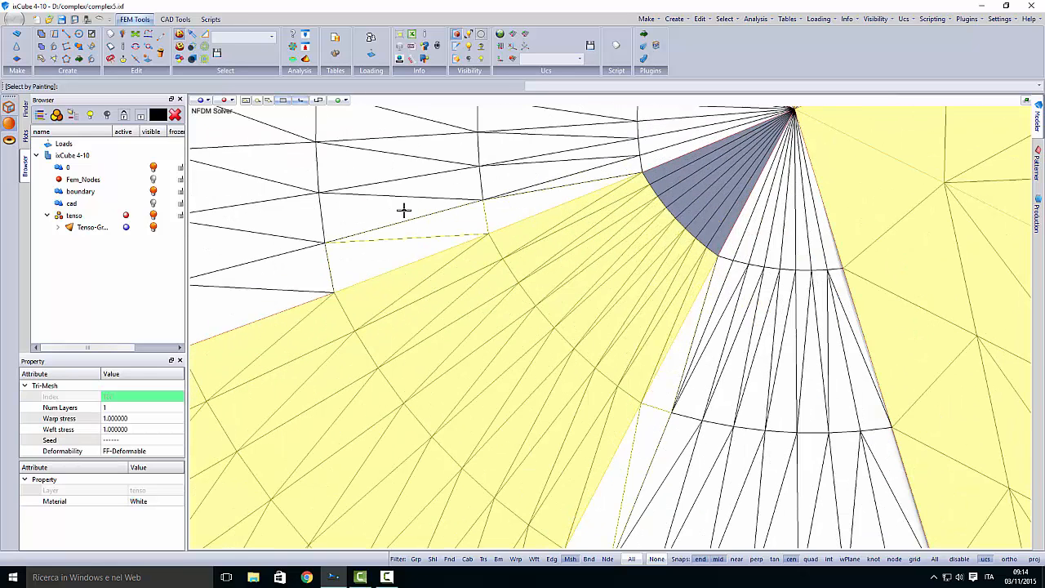
{"action": "scroll", "coordinate": [686, 208], "scroll_direction": "up", "scroll_amount": 2}
{"action": "mouse_move", "coordinate": [690, 288]}
{"action": "left_mouse_down"}
{"action": "mouse_move", "coordinate": [710, 282]}
{"action": "mouse_move", "coordinate": [658, 210]}
{"action": "mouse_move", "coordinate": [658, 184]}
{"action": "mouse_move", "coordinate": [675, 202]}
{"action": "left_mouse_up"}
{"action": "scroll", "coordinate": [675, 203], "scroll_direction": "down", "scroll_amount": 1}
{"action": "scroll", "coordinate": [676, 203], "scroll_direction": "down", "scroll_amount": 3}
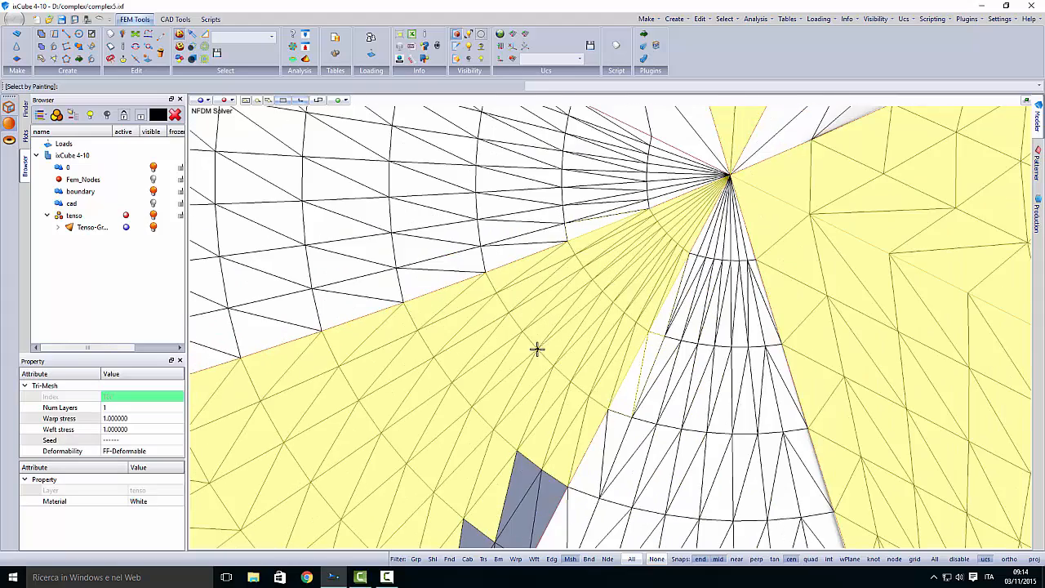
Paint-select the dark elements along the lower-left region's edge beside the light sector and in the strip below that sector
{"action": "middle_click_drag", "start_coordinate": [471, 380], "coordinate": [577, 165]}
{"action": "left_click_drag", "start_coordinate": [638, 279], "coordinate": [619, 278]}
{"action": "left_click_drag", "start_coordinate": [562, 342], "coordinate": [506, 422]}
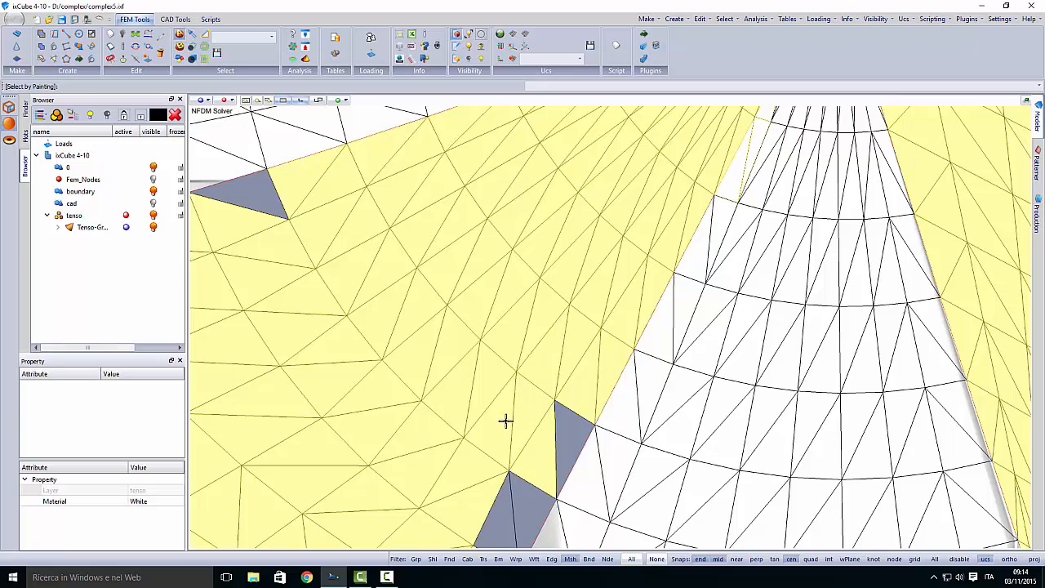
{"action": "middle_click_drag", "start_coordinate": [534, 412], "coordinate": [540, 198]}
{"action": "mouse_move", "coordinate": [594, 203]}
{"action": "left_mouse_down"}
{"action": "mouse_move", "coordinate": [547, 208]}
{"action": "mouse_move", "coordinate": [472, 340]}
{"action": "left_mouse_up"}
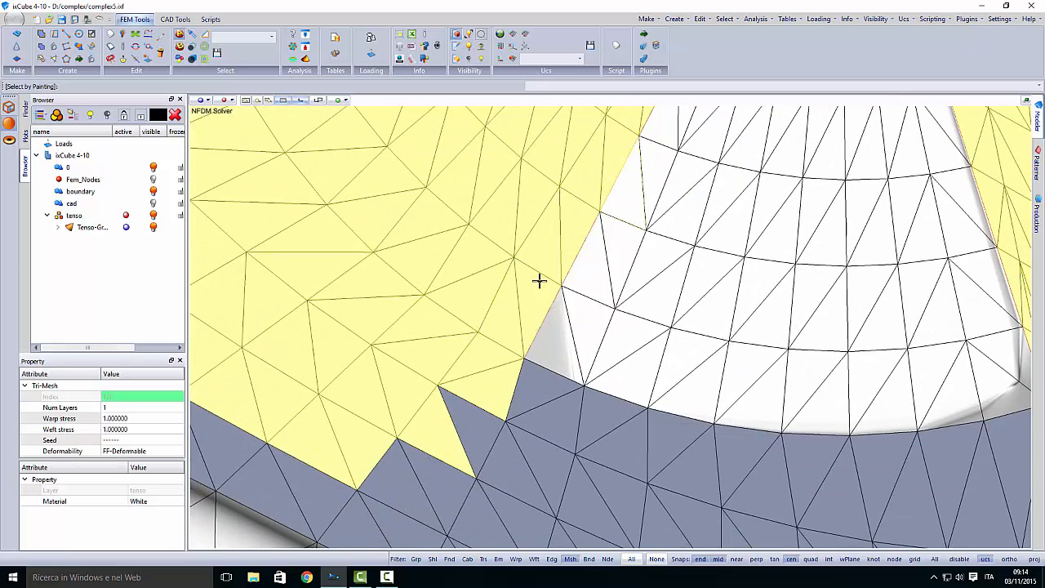
{"action": "middle_click_drag", "start_coordinate": [496, 286], "coordinate": [471, 264]}
{"action": "mouse_move", "coordinate": [471, 264]}
{"action": "left_mouse_down"}
{"action": "mouse_move", "coordinate": [495, 313]}
{"action": "mouse_move", "coordinate": [727, 369]}
{"action": "mouse_move", "coordinate": [857, 422]}
{"action": "mouse_move", "coordinate": [421, 409]}
{"action": "mouse_move", "coordinate": [397, 395]}
{"action": "left_mouse_up"}
Extend the painted selection into the lower-left region's far left corner and along its outer lower edge
{"action": "scroll", "coordinate": [423, 310], "scroll_direction": "down", "scroll_amount": 3}
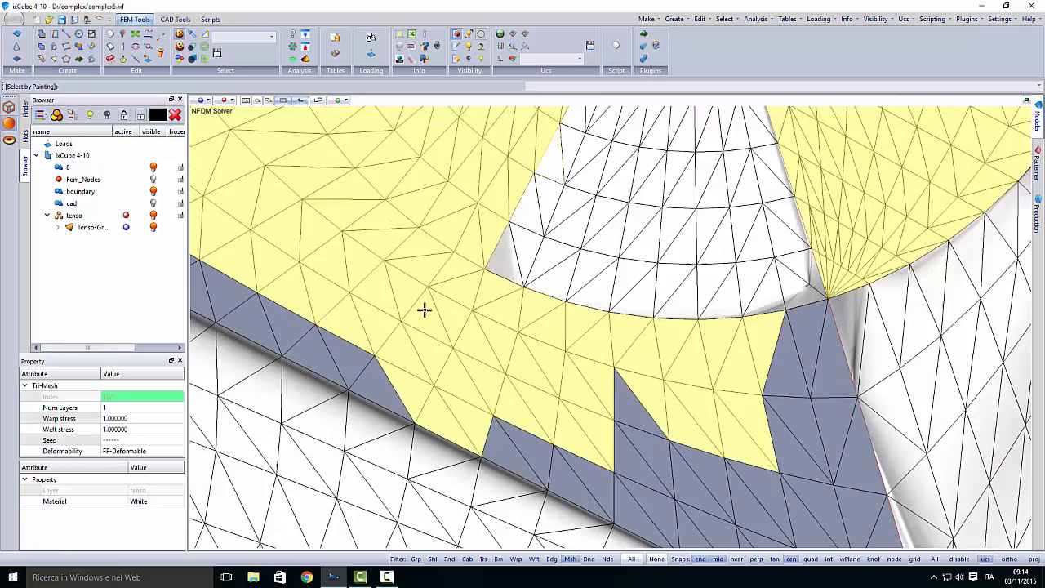
{"action": "mouse_move", "coordinate": [425, 309]}
{"action": "middle_mouse_down"}
{"action": "mouse_move", "coordinate": [502, 409]}
{"action": "mouse_move", "coordinate": [546, 436]}
{"action": "middle_mouse_up"}
{"action": "left_click_drag", "start_coordinate": [511, 319], "coordinate": [503, 334]}
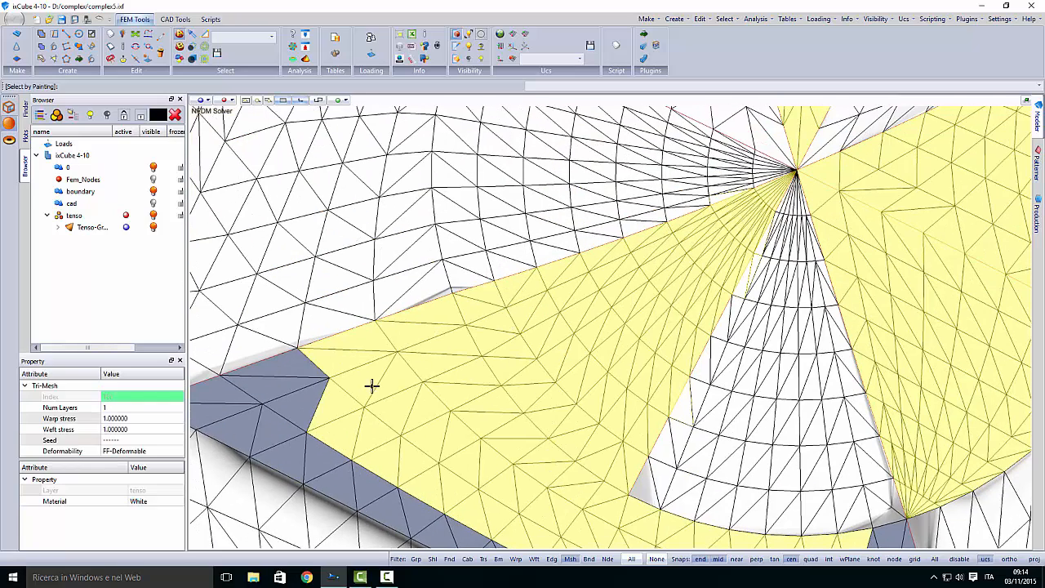
{"action": "mouse_move", "coordinate": [315, 381]}
{"action": "left_mouse_down"}
{"action": "mouse_move", "coordinate": [294, 411]}
{"action": "mouse_move", "coordinate": [317, 435]}
{"action": "mouse_move", "coordinate": [430, 487]}
{"action": "left_mouse_up"}
{"action": "middle_click_drag", "start_coordinate": [430, 487], "coordinate": [375, 334]}
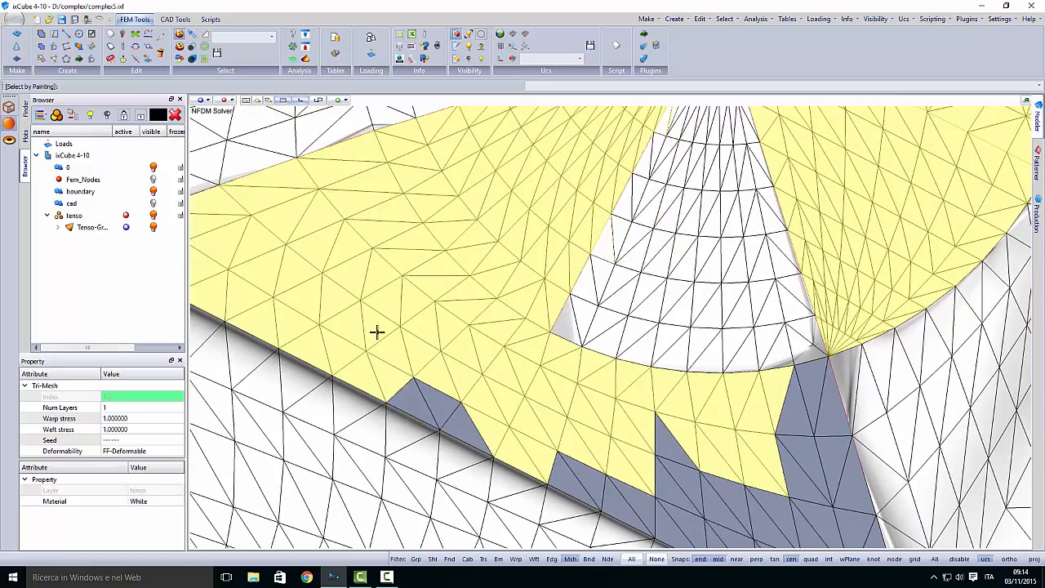
Complete the painted selection of the lower-left region along its outer edge to its lower-right corner
{"action": "mouse_move", "coordinate": [376, 334]}
{"action": "left_mouse_down"}
{"action": "mouse_move", "coordinate": [452, 383]}
{"action": "mouse_move", "coordinate": [630, 450]}
{"action": "mouse_move", "coordinate": [599, 457]}
{"action": "mouse_move", "coordinate": [763, 476]}
{"action": "mouse_move", "coordinate": [793, 434]}
{"action": "mouse_move", "coordinate": [823, 504]}
{"action": "left_mouse_up"}
{"action": "middle_click_drag", "start_coordinate": [805, 480], "coordinate": [674, 334]}
{"action": "mouse_move", "coordinate": [707, 374]}
{"action": "left_mouse_down"}
{"action": "mouse_move", "coordinate": [703, 414]}
{"action": "mouse_move", "coordinate": [721, 433]}
{"action": "mouse_move", "coordinate": [618, 385]}
{"action": "mouse_move", "coordinate": [703, 438]}
{"action": "mouse_move", "coordinate": [667, 445]}
{"action": "left_mouse_up"}
{"action": "scroll", "coordinate": [718, 449], "scroll_direction": "up", "scroll_amount": 2}
{"action": "scroll", "coordinate": [666, 445], "scroll_direction": "down", "scroll_amount": 5}
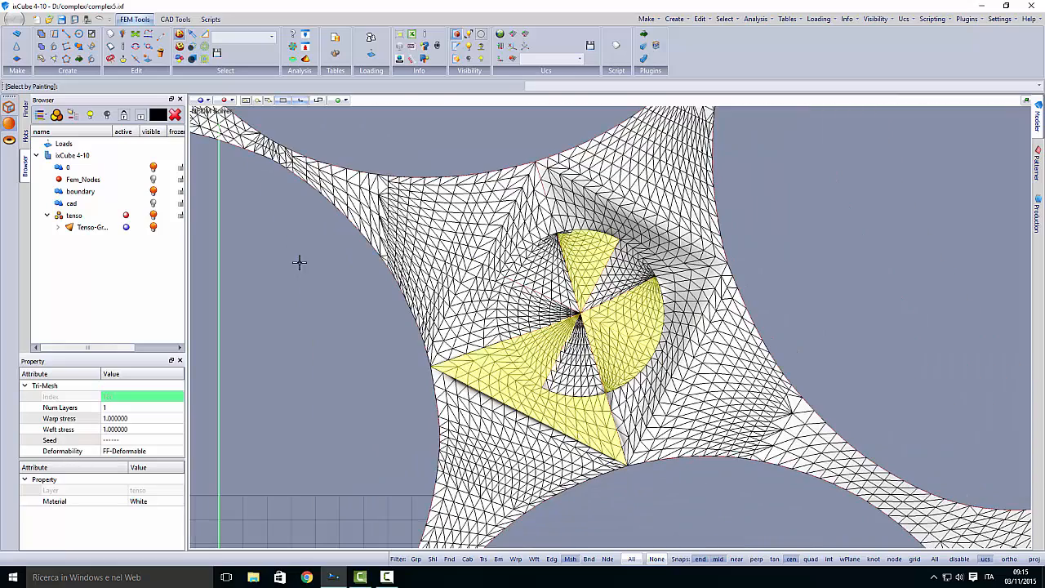
Flip the face orientation of the selected dome sectors and lower-left triangular region, and end the selection
{"action": "left_click", "coordinate": [123, 59]}
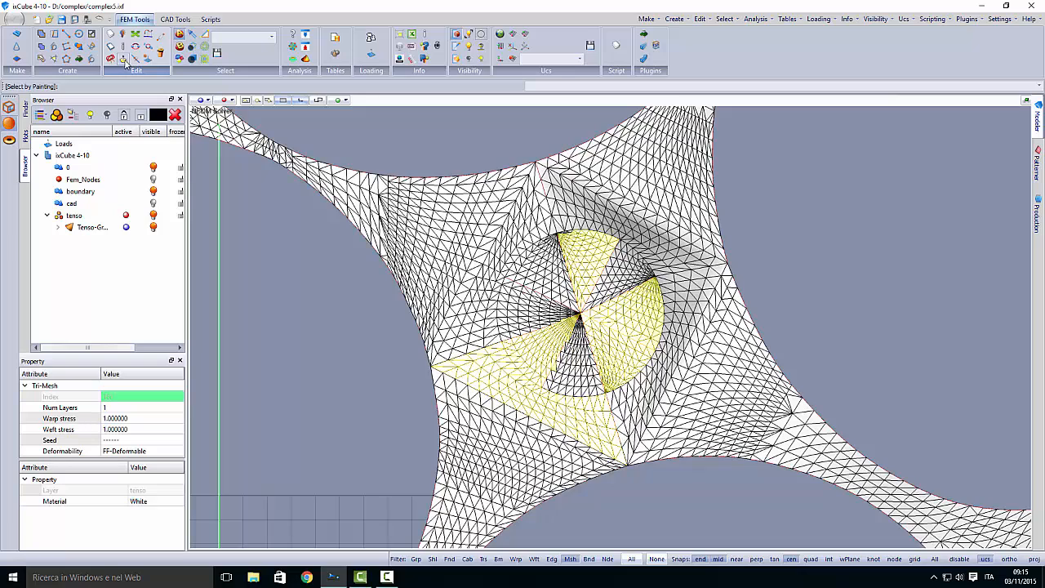
{"action": "key", "text": "Escape"}
{"action": "scroll", "coordinate": [342, 303], "scroll_direction": "down", "scroll_amount": 1}
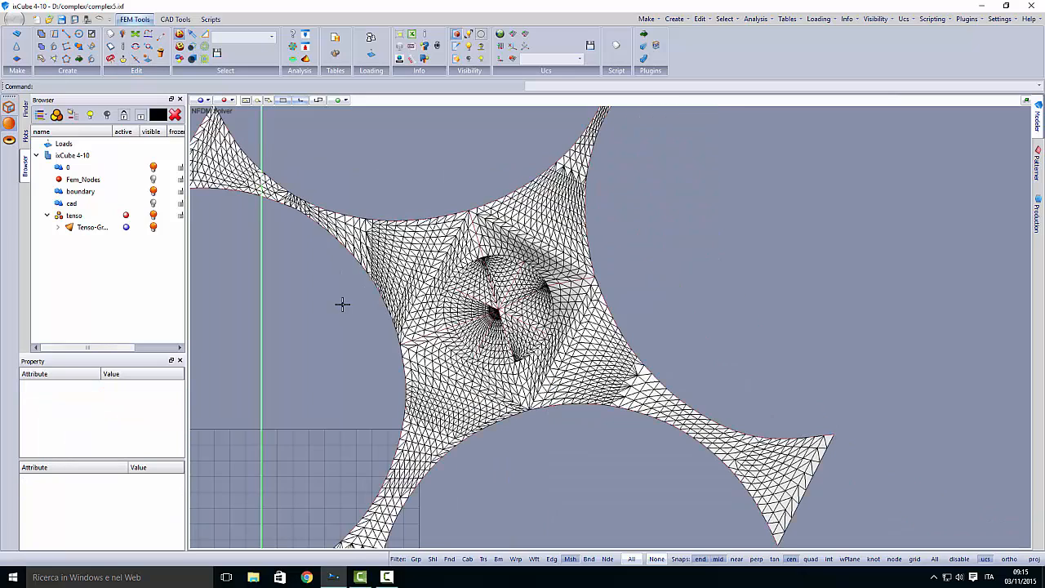
{"action": "scroll", "coordinate": [510, 392], "scroll_direction": "down", "scroll_amount": 2}
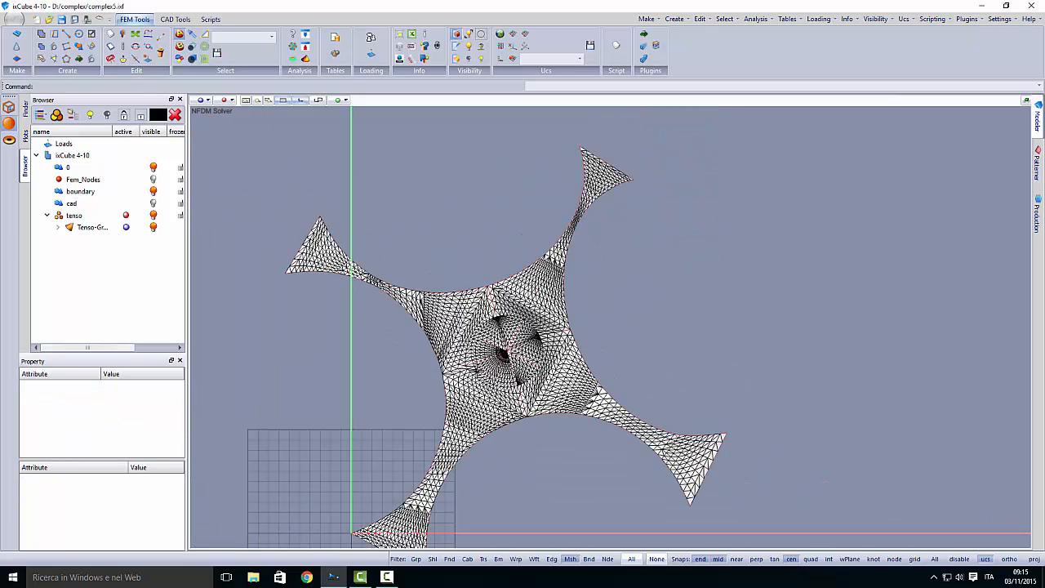
{"action": "scroll", "coordinate": [510, 392], "scroll_direction": "up", "scroll_amount": 1}
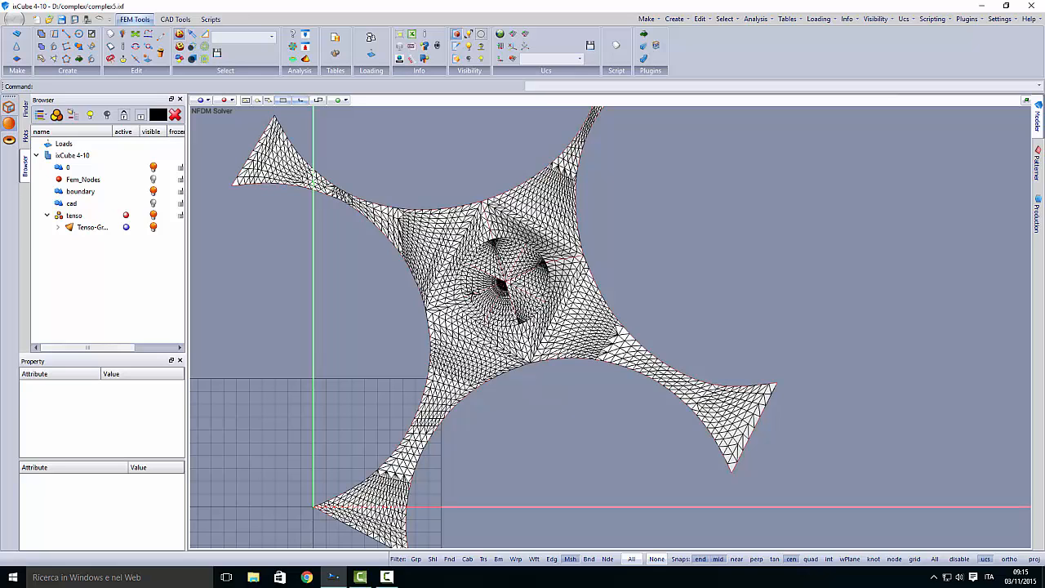
Save the project file
{"action": "left_click", "coordinate": [14, 18]}
{"action": "left_click", "coordinate": [45, 92]}
{"action": "middle_click_drag", "start_coordinate": [427, 314], "coordinate": [433, 332]}
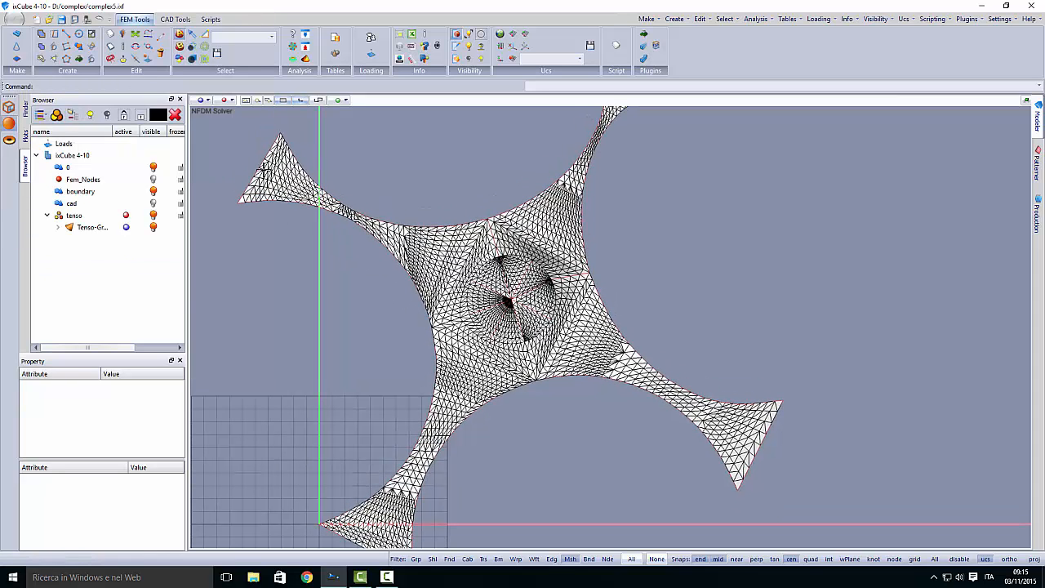
Switch to an axonometric view, paint-select the isolated dark triangle on the dome's seam line, and deselect its light neighbours
{"action": "left_click", "coordinate": [201, 100]}
{"action": "left_click", "coordinate": [222, 188]}
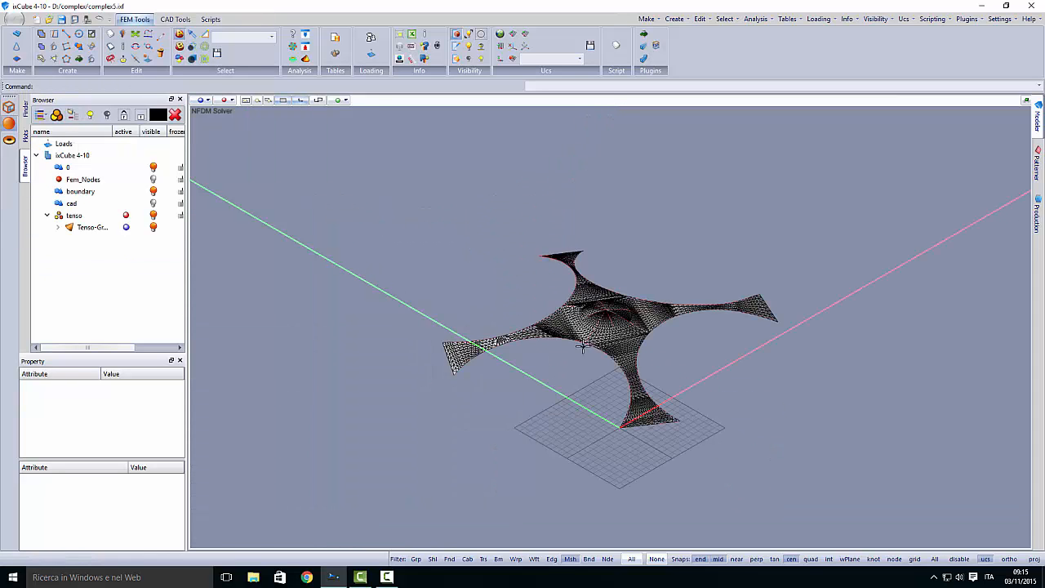
{"action": "middle_click_drag", "start_coordinate": [583, 347], "coordinate": [540, 309]}
{"action": "scroll", "coordinate": [615, 333], "scroll_direction": "up", "scroll_amount": 6}
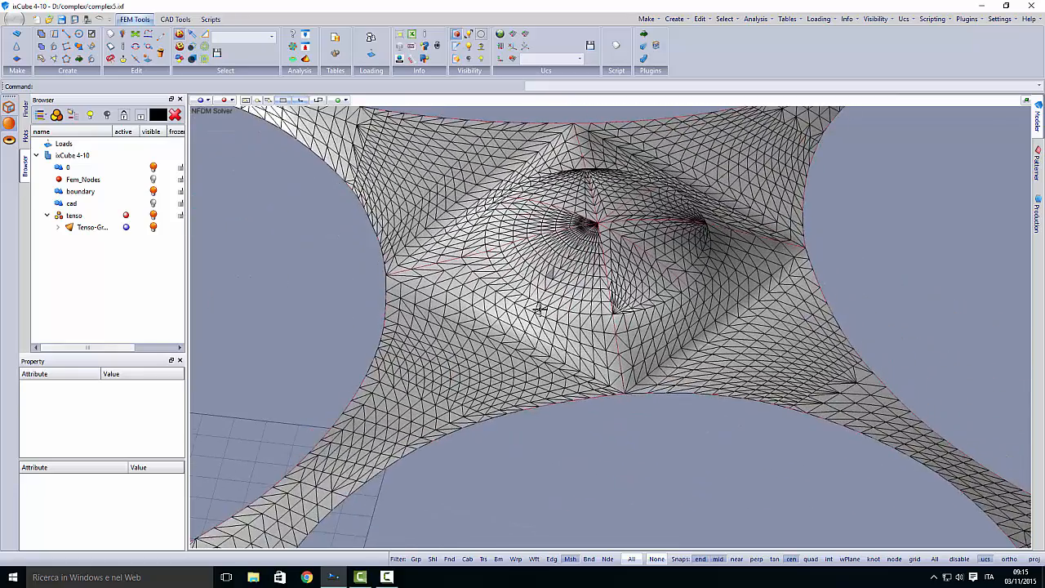
{"action": "scroll", "coordinate": [547, 288], "scroll_direction": "up", "scroll_amount": 9}
{"action": "scroll", "coordinate": [526, 293], "scroll_direction": "down", "scroll_amount": 2}
{"action": "scroll", "coordinate": [541, 275], "scroll_direction": "up", "scroll_amount": 3}
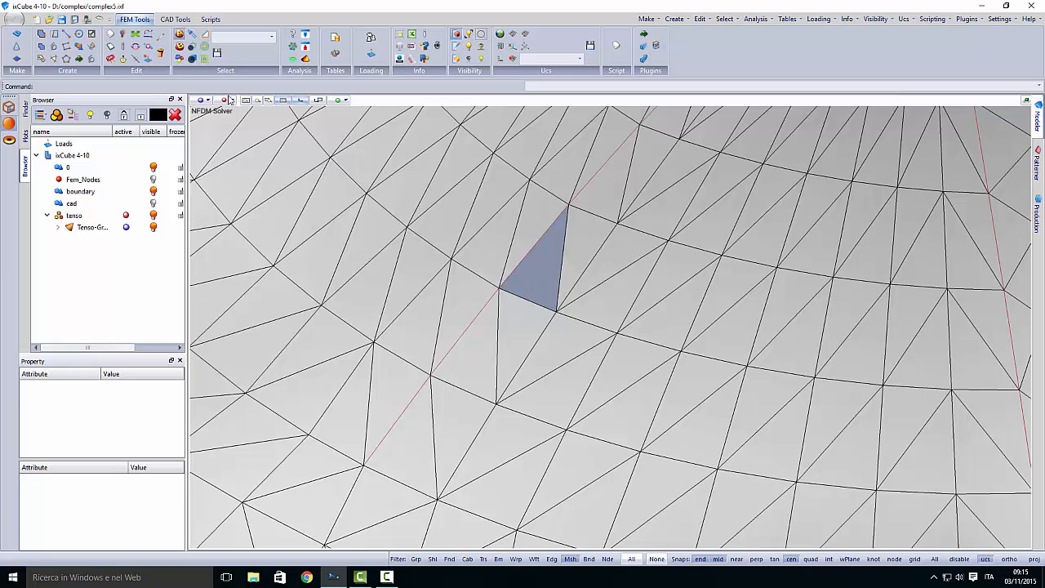
{"action": "left_click", "coordinate": [191, 35]}
{"action": "left_click", "coordinate": [536, 287]}
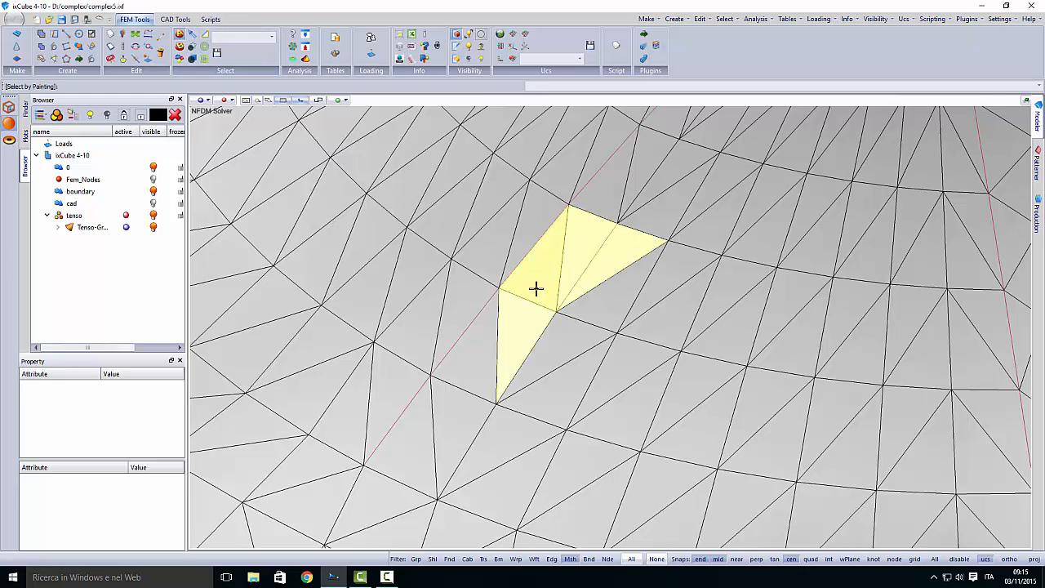
{"action": "left_click", "coordinate": [527, 362]}
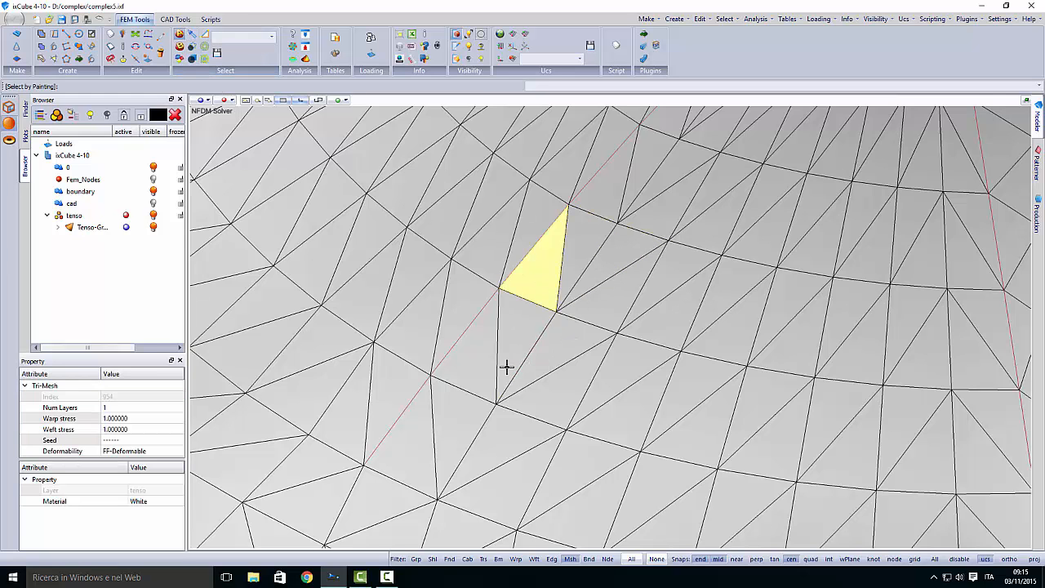
Paint-select the narrow dark elements on the same seam nearer the apex, and undo the excess picks
{"action": "scroll", "coordinate": [506, 367], "scroll_direction": "down", "scroll_amount": 3}
{"action": "scroll", "coordinate": [636, 172], "scroll_direction": "up", "scroll_amount": 3}
{"action": "scroll", "coordinate": [636, 173], "scroll_direction": "up", "scroll_amount": 2}
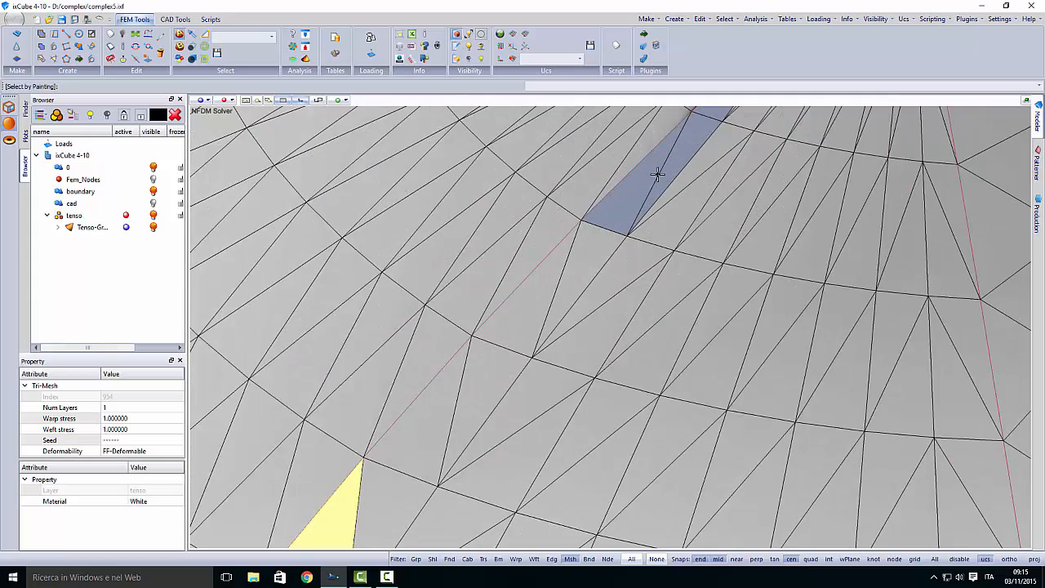
{"action": "left_click_drag", "start_coordinate": [658, 174], "coordinate": [651, 176]}
{"action": "mouse_move", "coordinate": [630, 196]}
{"action": "middle_mouse_down"}
{"action": "mouse_move", "coordinate": [599, 236]}
{"action": "mouse_move", "coordinate": [614, 202]}
{"action": "middle_mouse_up"}
{"action": "left_click", "coordinate": [675, 205]}
{"action": "left_click", "coordinate": [714, 285]}
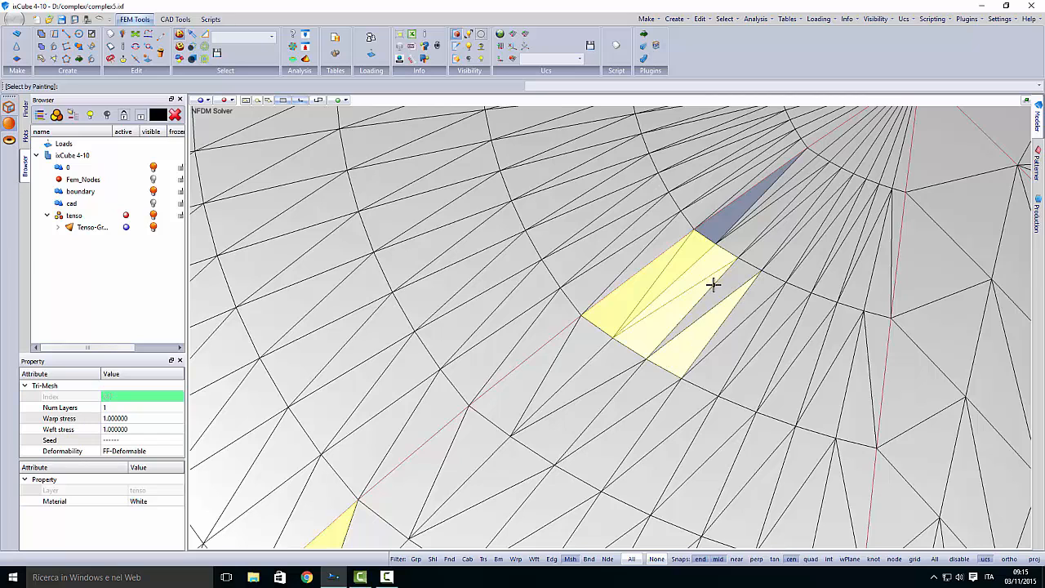
{"action": "key", "text": "ctrl+z"}
{"action": "key", "text": "ctrl+z"}
{"action": "key", "text": "ctrl+z"}
{"action": "key", "text": "ctrl+z"}
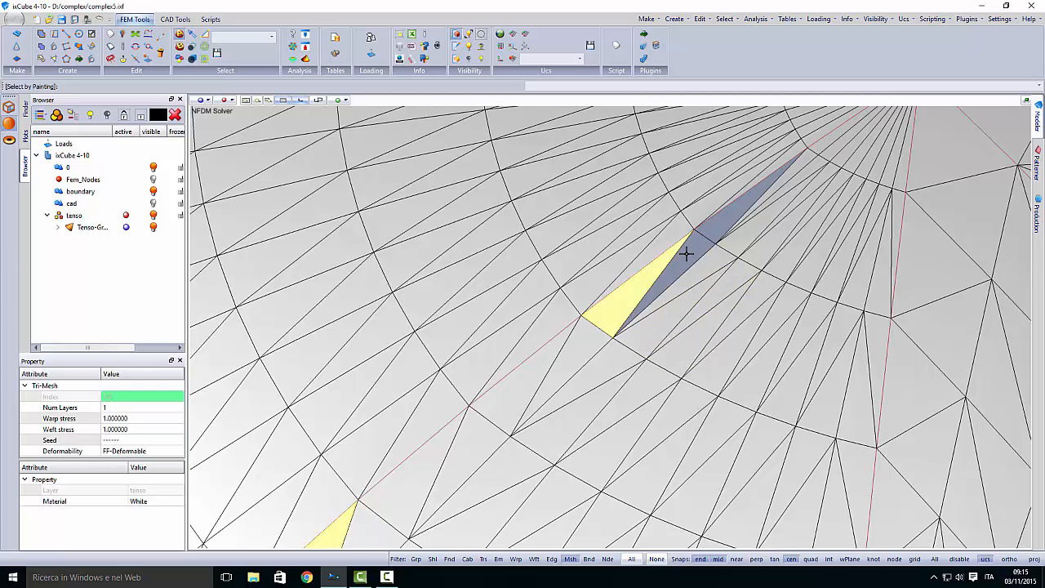
Paint-select the remaining dark slivers along that seam toward the apex, and deselect the two light neighbouring elements
{"action": "left_click_drag", "start_coordinate": [686, 253], "coordinate": [719, 252]}
{"action": "scroll", "coordinate": [712, 267], "scroll_direction": "up", "scroll_amount": 1}
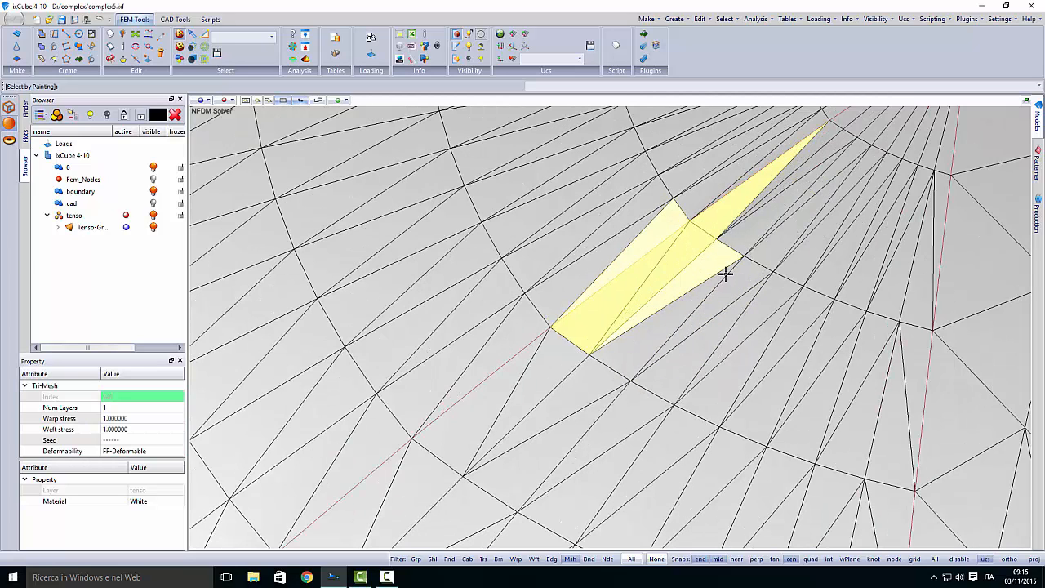
{"action": "left_click", "coordinate": [724, 275]}
{"action": "left_click", "coordinate": [673, 208]}
{"action": "scroll", "coordinate": [626, 307], "scroll_direction": "down", "scroll_amount": 2}
{"action": "scroll", "coordinate": [626, 308], "scroll_direction": "down", "scroll_amount": 2}
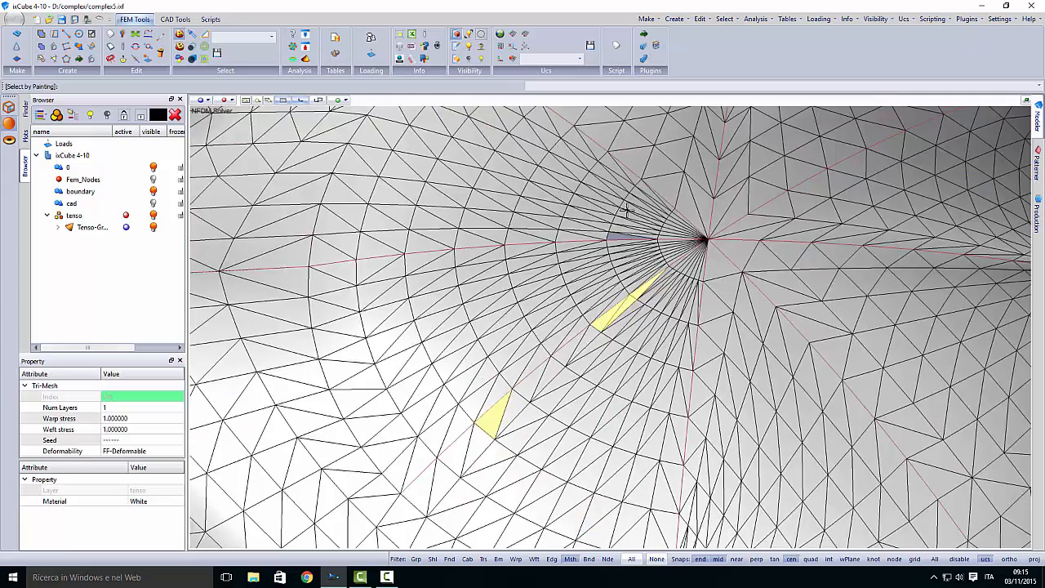
Paint-select the last dark triangle on the neighbouring seam beside the apex, and flip all the selected mesh elements
{"action": "scroll", "coordinate": [612, 250], "scroll_direction": "up", "scroll_amount": 5}
{"action": "left_click_drag", "start_coordinate": [604, 290], "coordinate": [751, 266]}
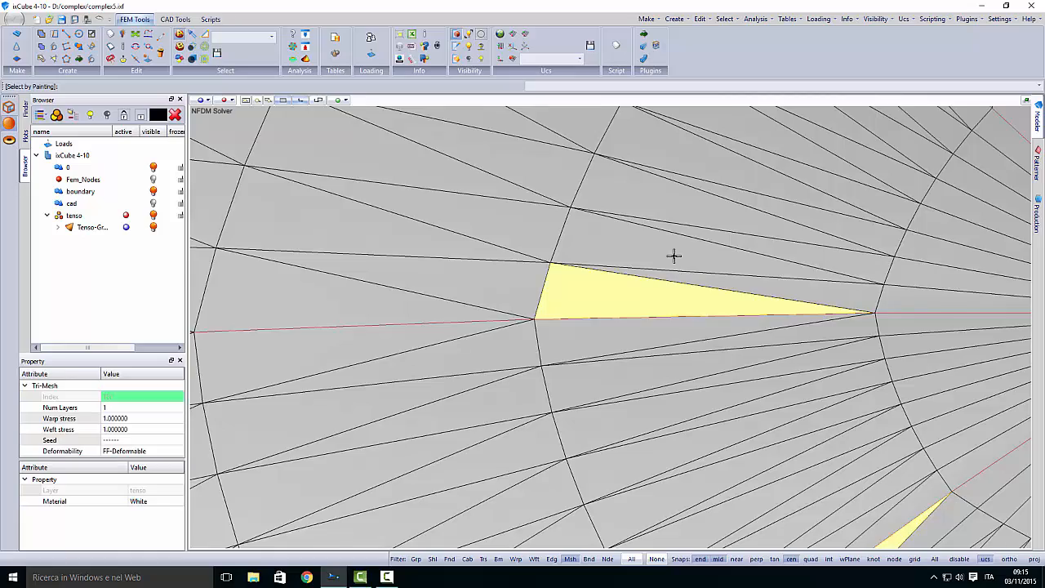
{"action": "scroll", "coordinate": [645, 237], "scroll_direction": "down", "scroll_amount": 4}
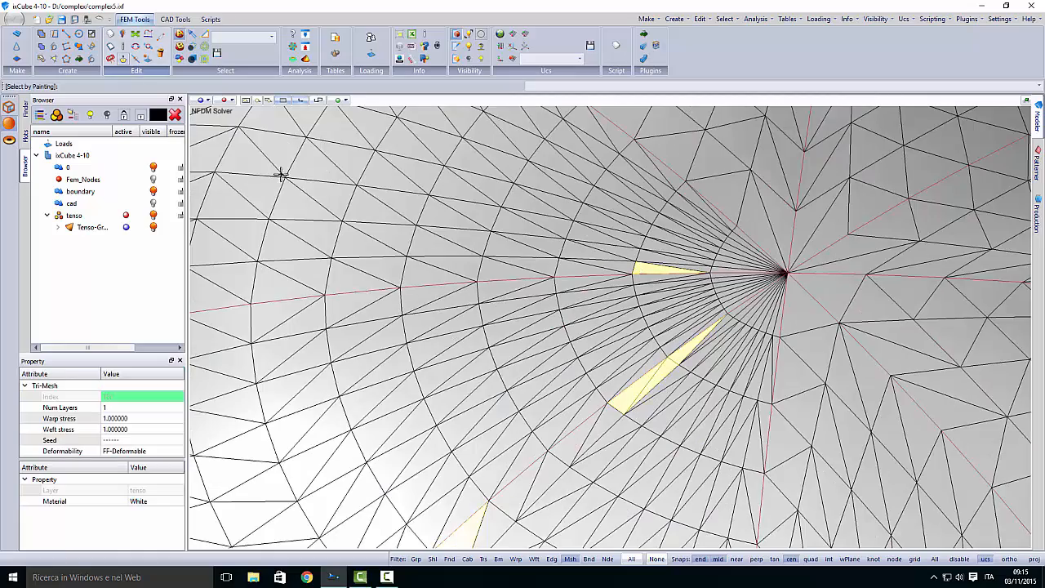
{"action": "scroll", "coordinate": [526, 302], "scroll_direction": "down", "scroll_amount": 4}
{"action": "key", "text": "Escape"}
Inspect the dome seams and the whole membrane mesh from several angles for remaining reversed elements
{"action": "mouse_move", "coordinate": [527, 302]}
{"action": "middle_mouse_down"}
{"action": "mouse_move", "coordinate": [533, 287]}
{"action": "mouse_move", "coordinate": [518, 293]}
{"action": "middle_mouse_up"}
{"action": "scroll", "coordinate": [645, 281], "scroll_direction": "up", "scroll_amount": 4}
{"action": "middle_click_drag", "start_coordinate": [670, 282], "coordinate": [576, 291]}
{"action": "scroll", "coordinate": [604, 299], "scroll_direction": "down", "scroll_amount": 5}
{"action": "middle_click_drag", "start_coordinate": [460, 349], "coordinate": [542, 345]}
{"action": "scroll", "coordinate": [593, 236], "scroll_direction": "down", "scroll_amount": 6}
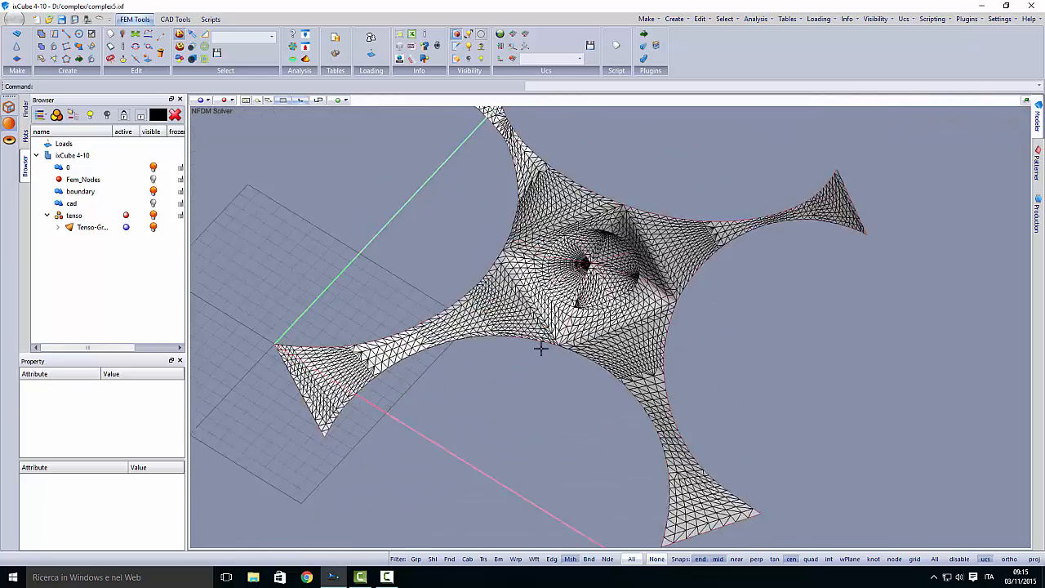
{"action": "scroll", "coordinate": [542, 345], "scroll_direction": "up", "scroll_amount": 5}
{"action": "middle_click_drag", "start_coordinate": [596, 314], "coordinate": [547, 324]}
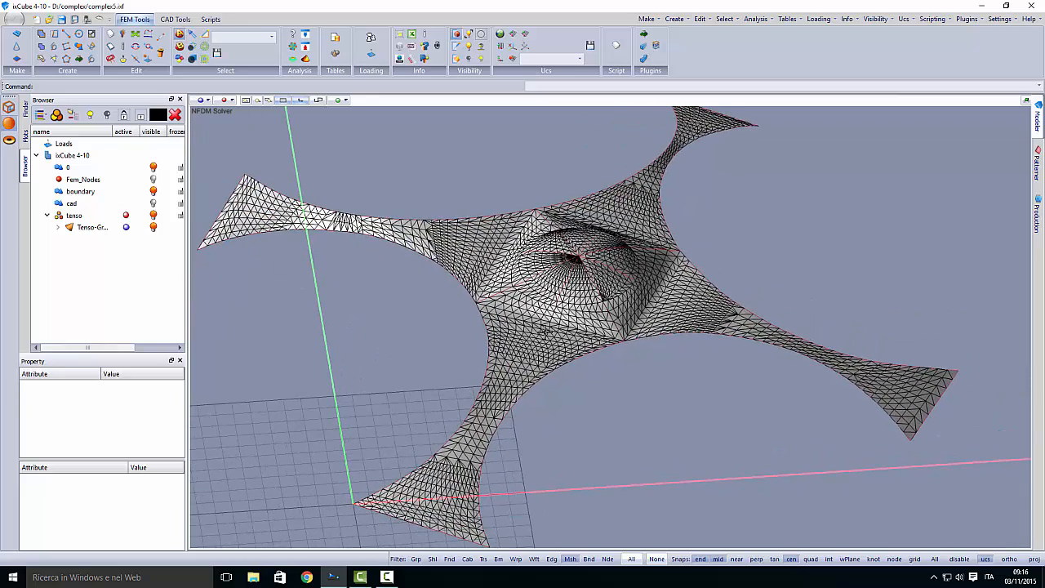
{"action": "middle_click_drag", "start_coordinate": [545, 332], "coordinate": [529, 323]}
{"action": "scroll", "coordinate": [549, 298], "scroll_direction": "up", "scroll_amount": 5}
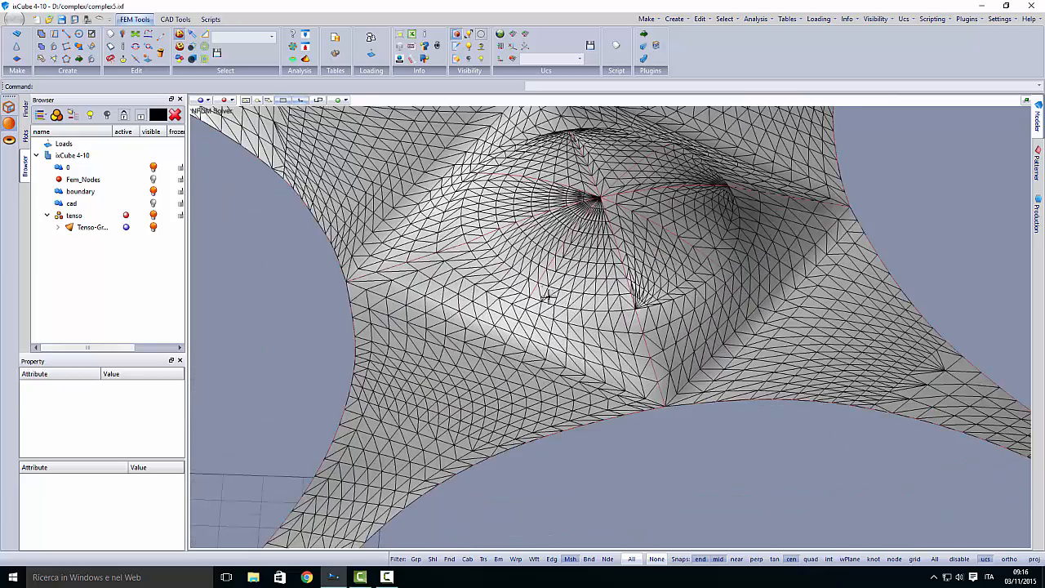
{"action": "scroll", "coordinate": [547, 297], "scroll_direction": "up", "scroll_amount": 4}
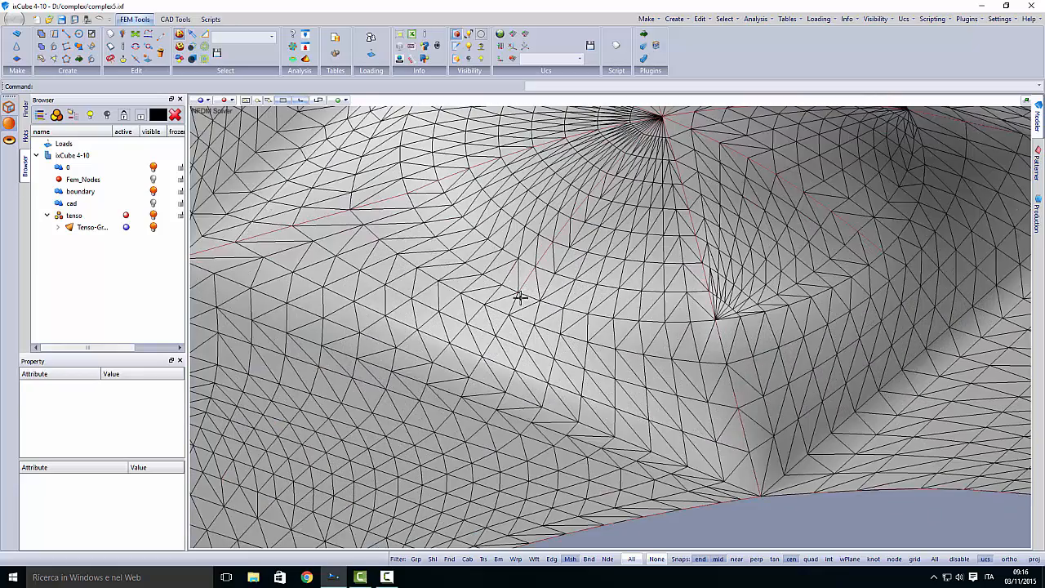
{"action": "middle_click_drag", "start_coordinate": [520, 298], "coordinate": [555, 321]}
{"action": "scroll", "coordinate": [594, 263], "scroll_direction": "down", "scroll_amount": 5}
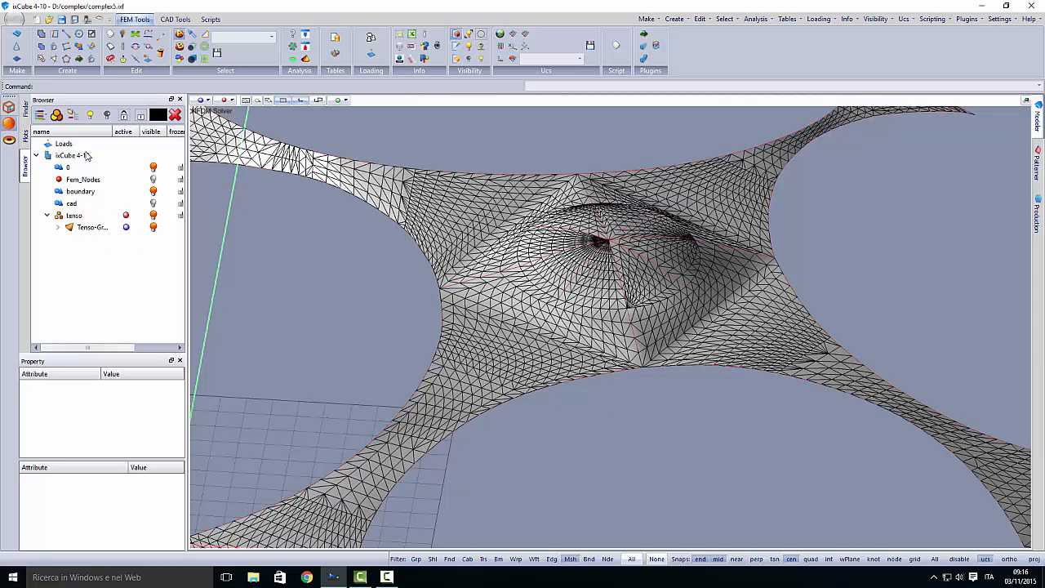
Add a FEM-2D group to the tenso layer, and make the Tenso-Group the active group again
{"action": "left_click", "coordinate": [73, 118]}
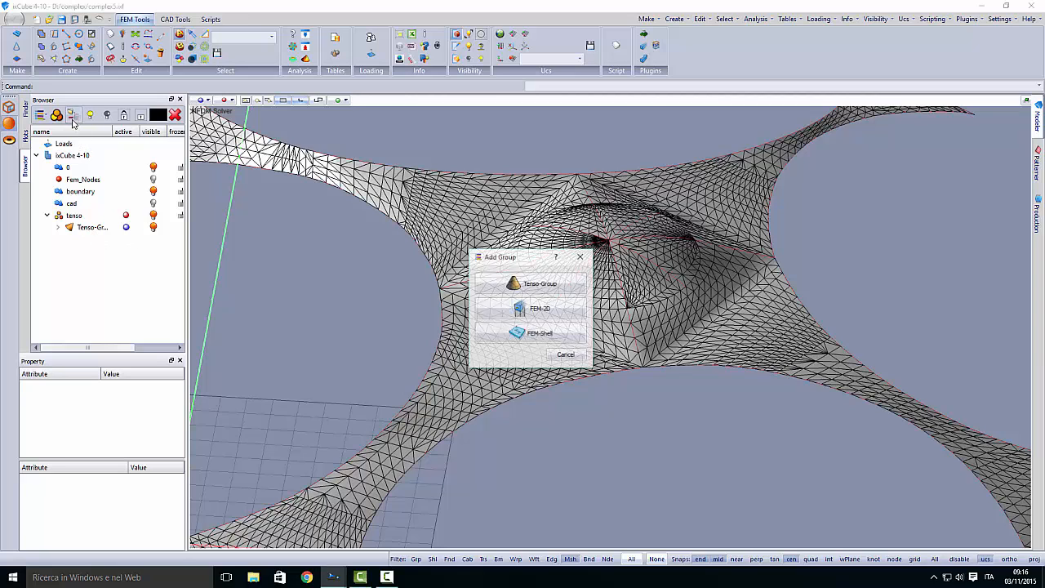
{"action": "left_click", "coordinate": [529, 310]}
{"action": "left_click", "coordinate": [127, 241]}
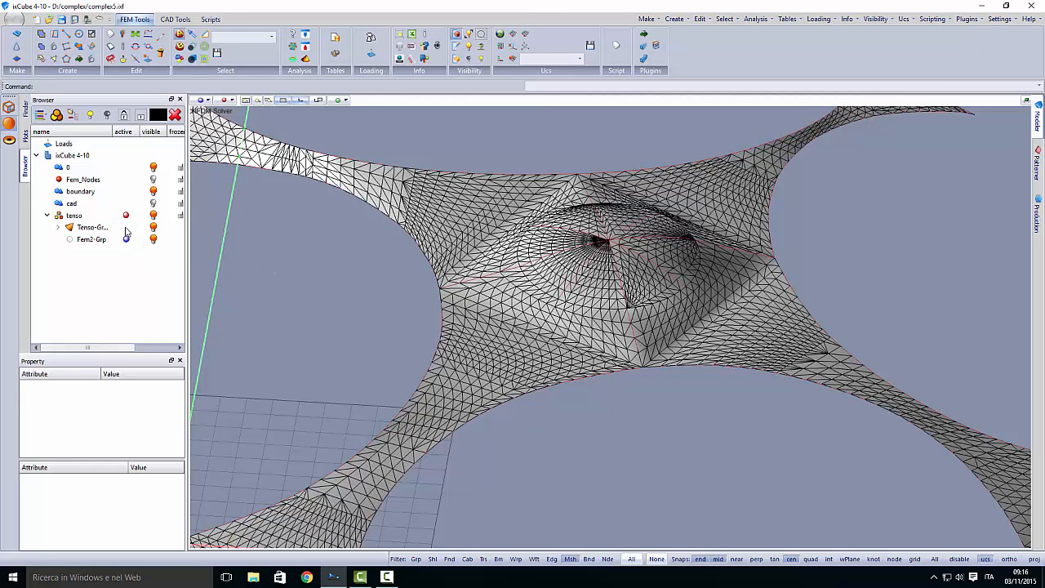
{"action": "left_click", "coordinate": [126, 229]}
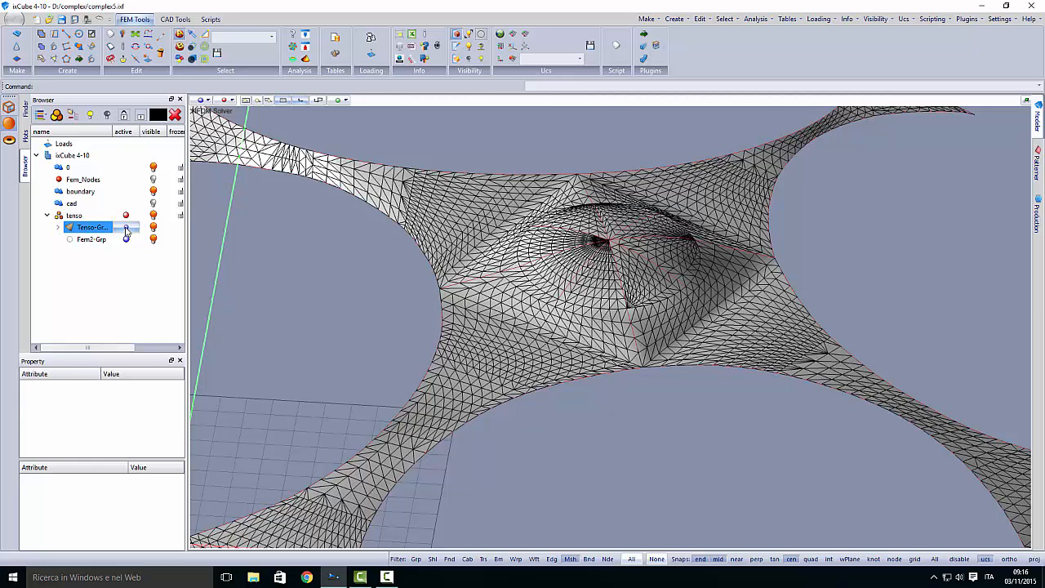
{"action": "left_click", "coordinate": [111, 266]}
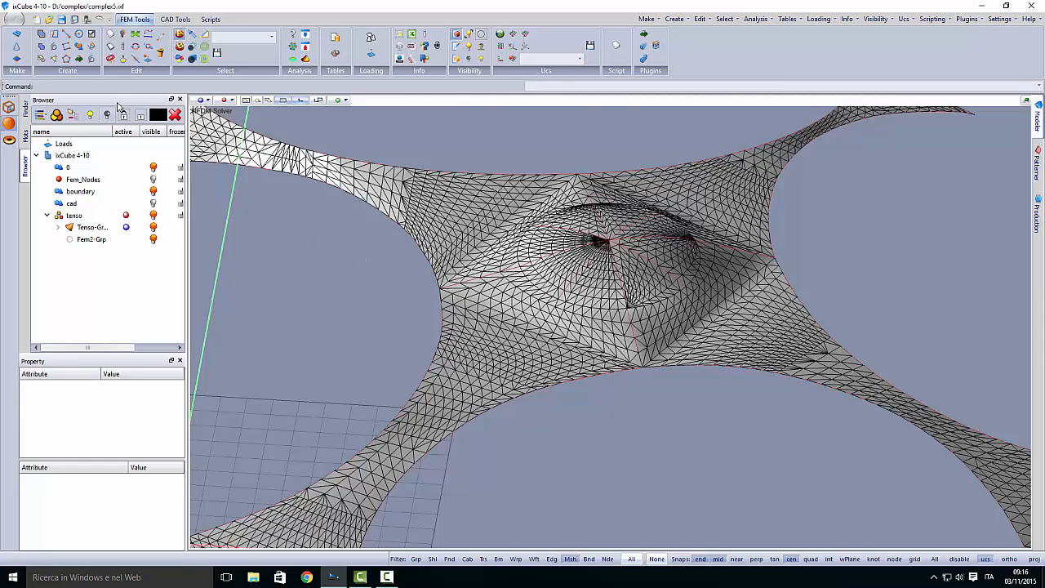
Run the Boundary Mesh command on the membrane mesh, working along its outer edge
{"action": "left_click", "coordinate": [42, 35]}
{"action": "scroll", "coordinate": [455, 302], "scroll_direction": "down", "scroll_amount": 5}
{"action": "middle_click_drag", "start_coordinate": [396, 283], "coordinate": [419, 312]}
{"action": "scroll", "coordinate": [447, 223], "scroll_direction": "up", "scroll_amount": 3}
{"action": "scroll", "coordinate": [457, 222], "scroll_direction": "up", "scroll_amount": 6}
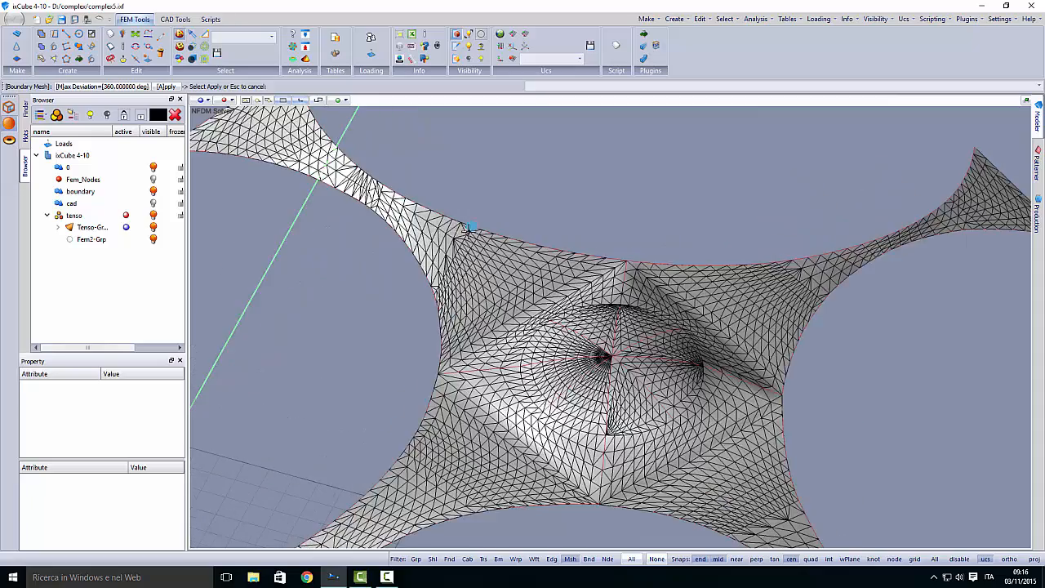
Apply the Boundary Mesh command to the membrane with a maximum deviation of 30 degrees
{"action": "scroll", "coordinate": [470, 222], "scroll_direction": "down", "scroll_amount": 1}
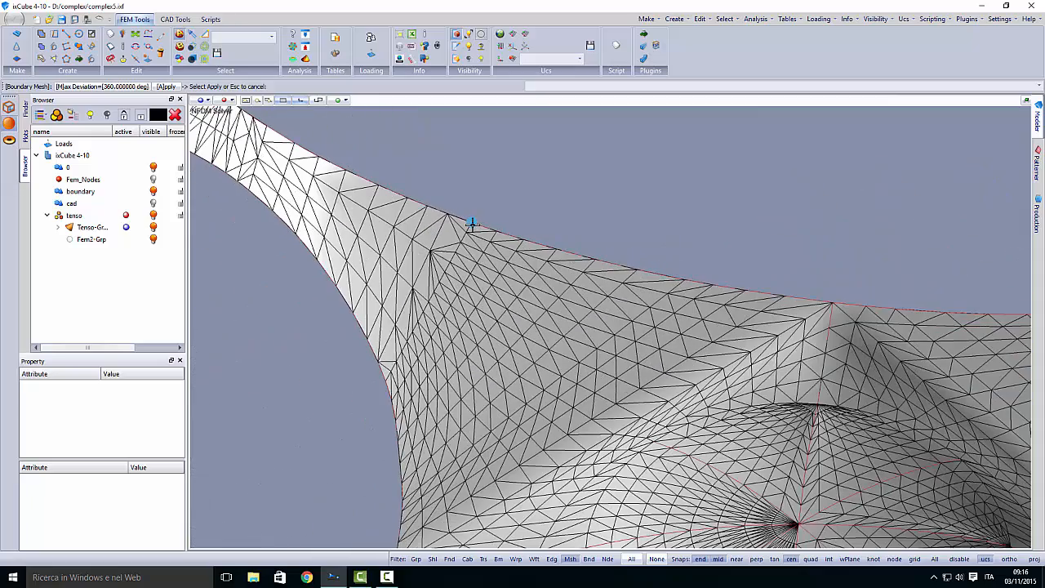
{"action": "scroll", "coordinate": [470, 222], "scroll_direction": "down", "scroll_amount": 2}
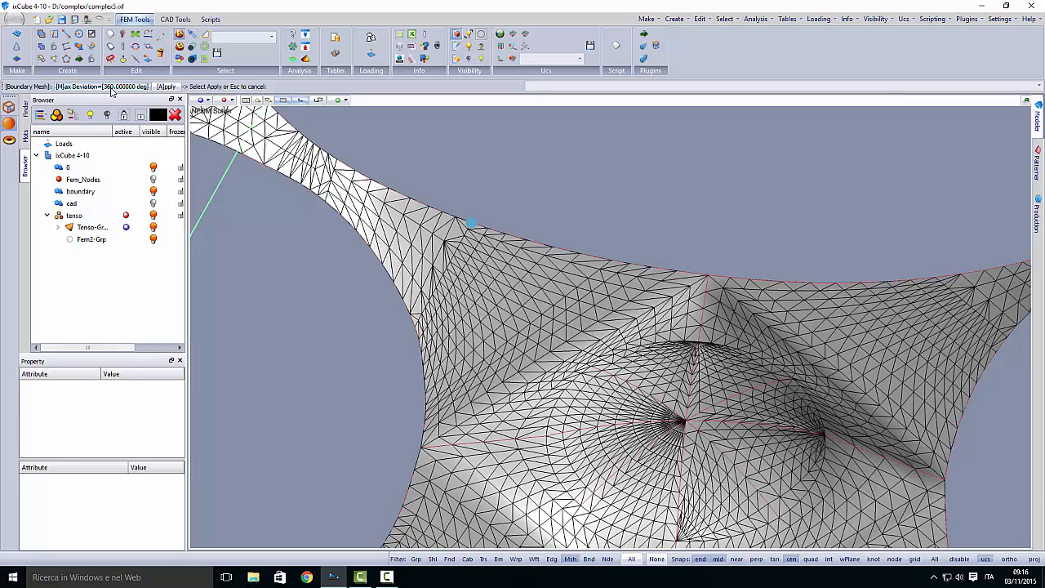
{"action": "left_click", "coordinate": [113, 87]}
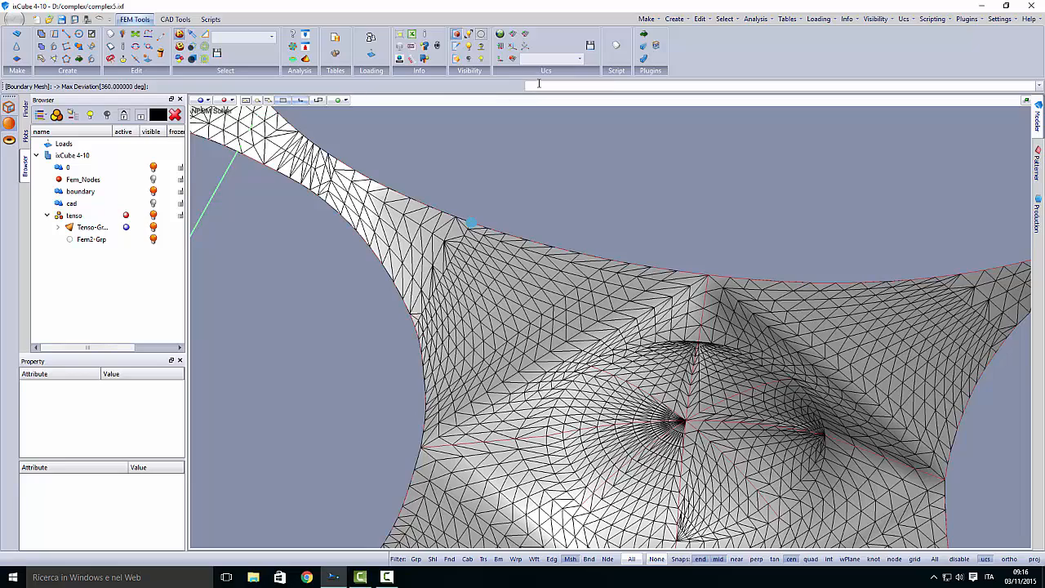
{"action": "key", "text": "Return"}
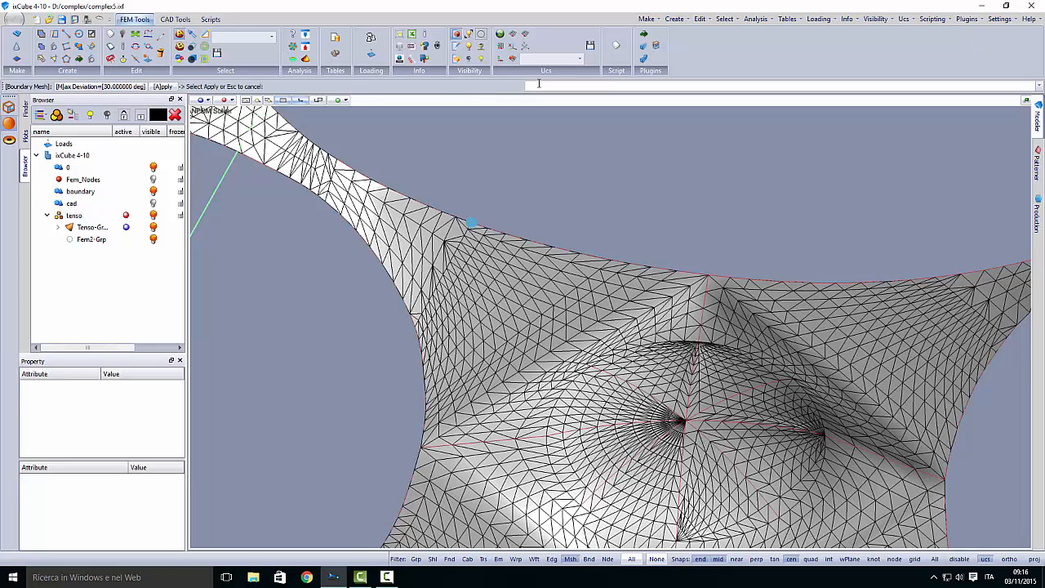
{"action": "scroll", "coordinate": [495, 268], "scroll_direction": "down", "scroll_amount": 4}
{"action": "middle_click_drag", "start_coordinate": [485, 320], "coordinate": [488, 294]}
{"action": "scroll", "coordinate": [488, 293], "scroll_direction": "down", "scroll_amount": 2}
{"action": "middle_click_drag", "start_coordinate": [483, 352], "coordinate": [484, 361]}
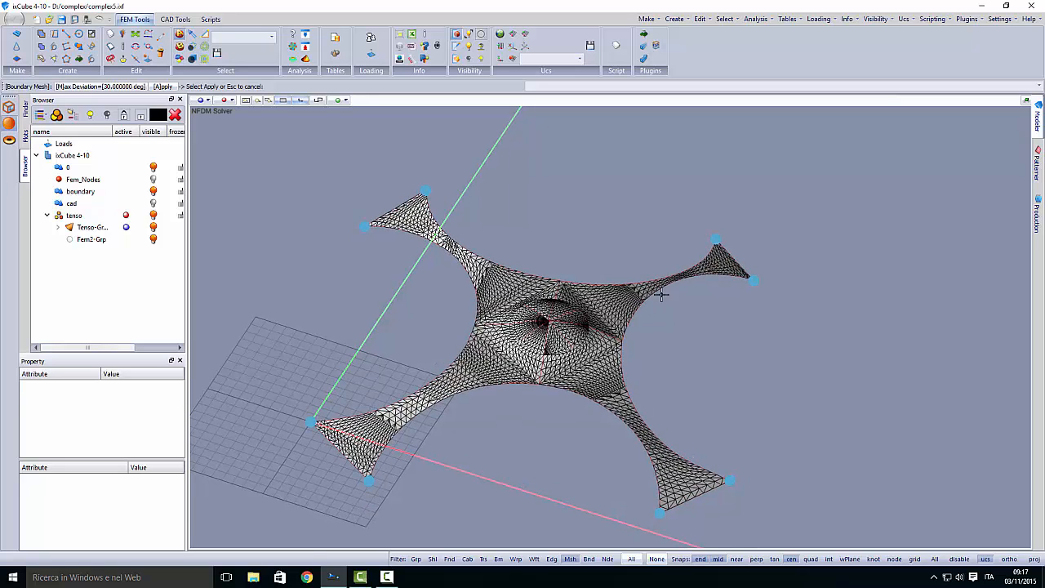
{"action": "scroll", "coordinate": [741, 257], "scroll_direction": "up", "scroll_amount": 2}
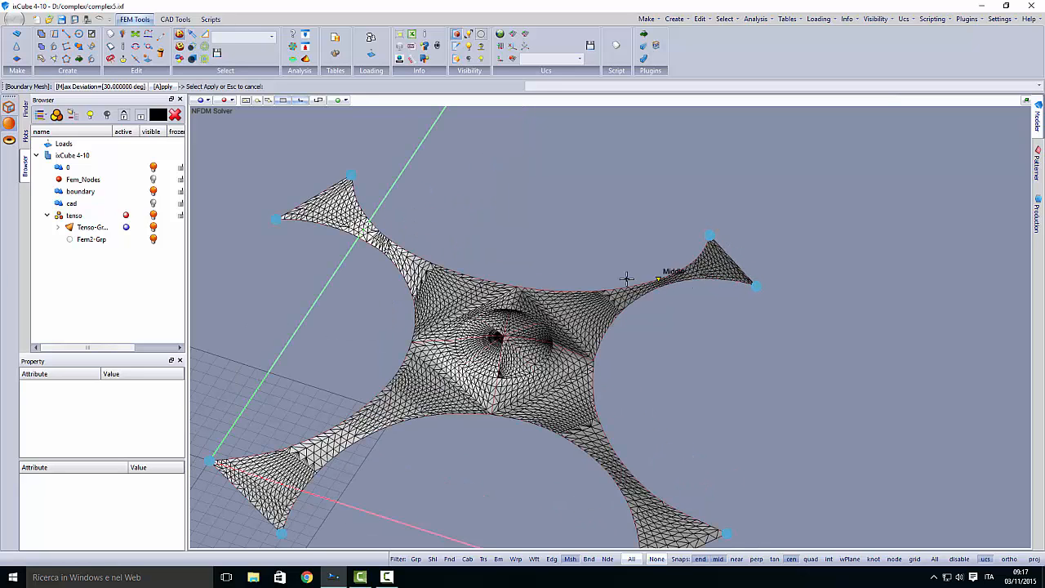
{"action": "middle_click_drag", "start_coordinate": [347, 416], "coordinate": [348, 433]}
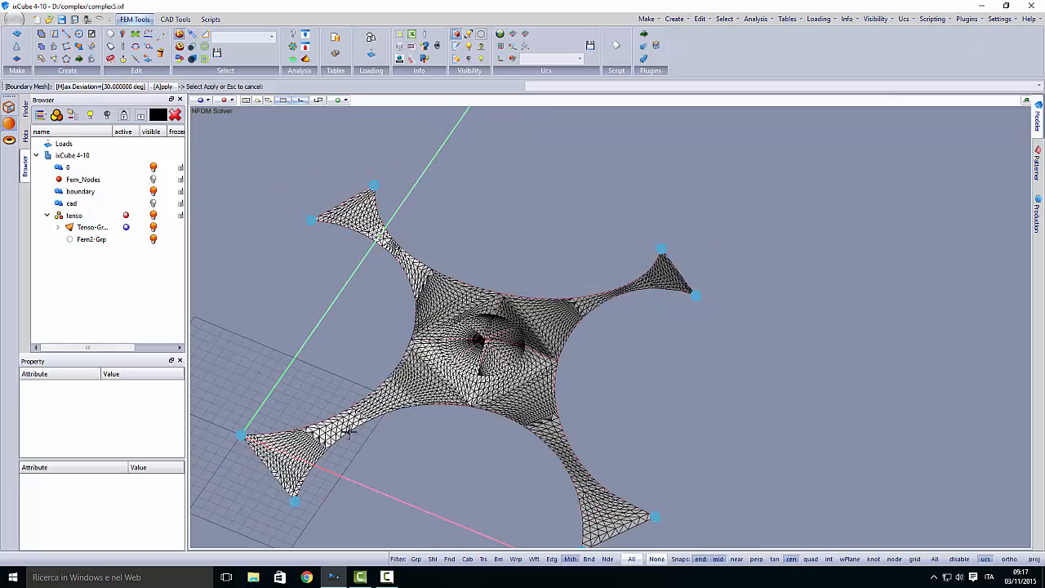
{"action": "left_click", "coordinate": [164, 87]}
Enable all selection filters and select every element of the new boundary chain group under tenso
{"action": "double_click", "coordinate": [93, 251]}
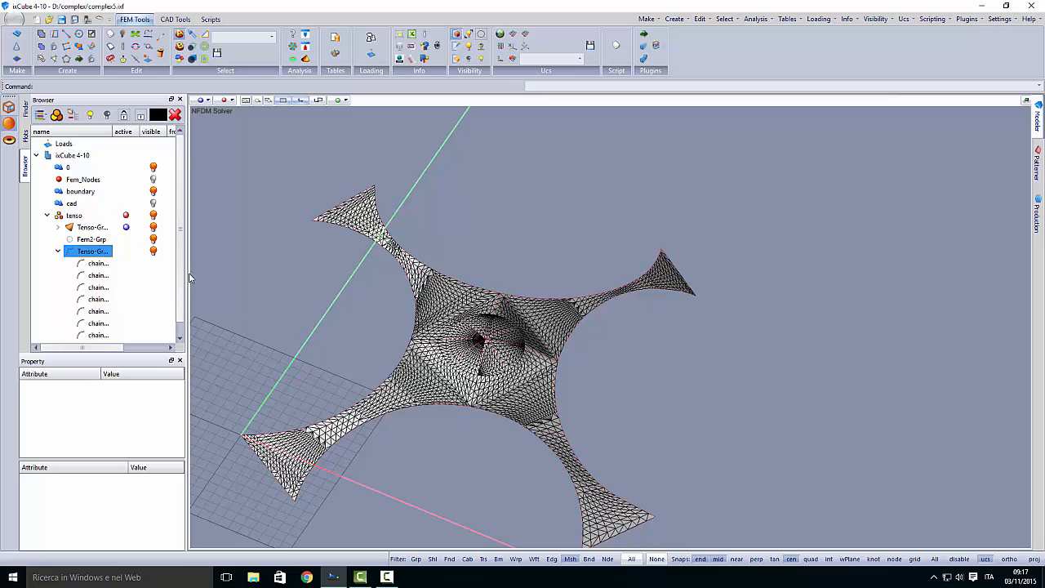
{"action": "scroll", "coordinate": [387, 292], "scroll_direction": "down", "scroll_amount": 2}
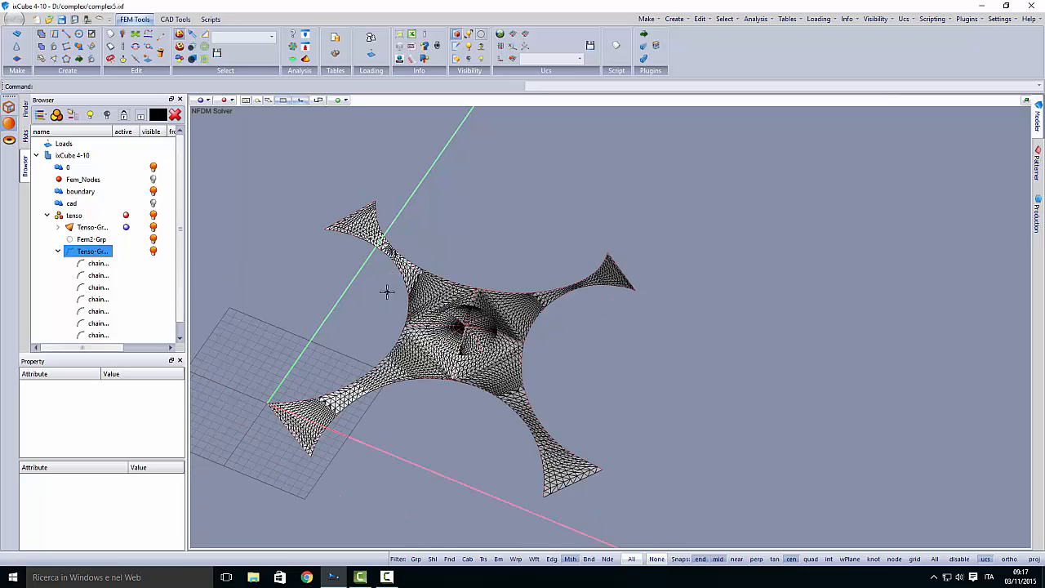
{"action": "left_click", "coordinate": [631, 559]}
{"action": "double_click", "coordinate": [96, 252]}
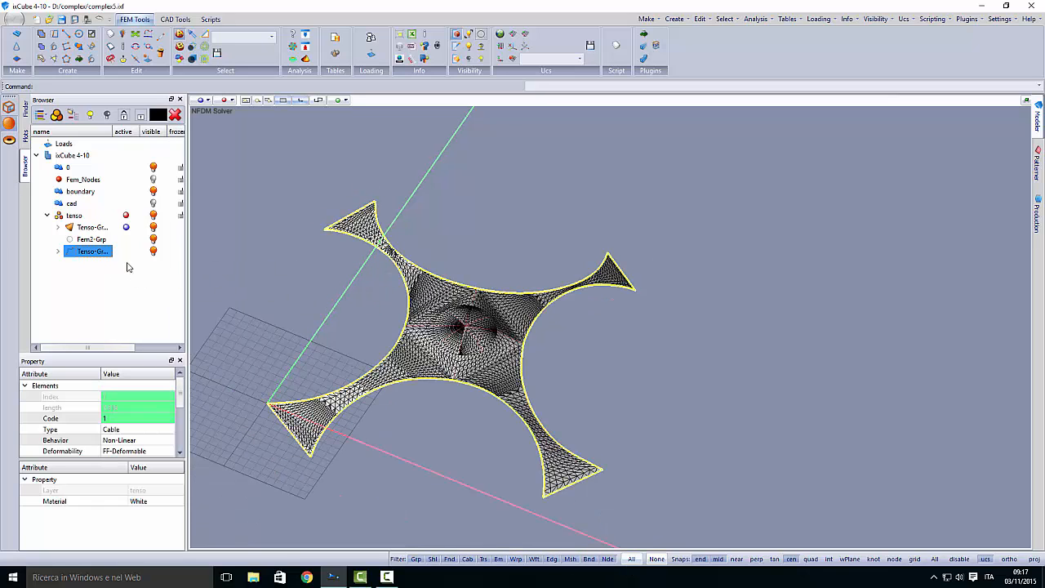
Set the selected boundary elements' type to Beam and their behavior to Linear
{"action": "middle_click_drag", "start_coordinate": [361, 383], "coordinate": [395, 372]}
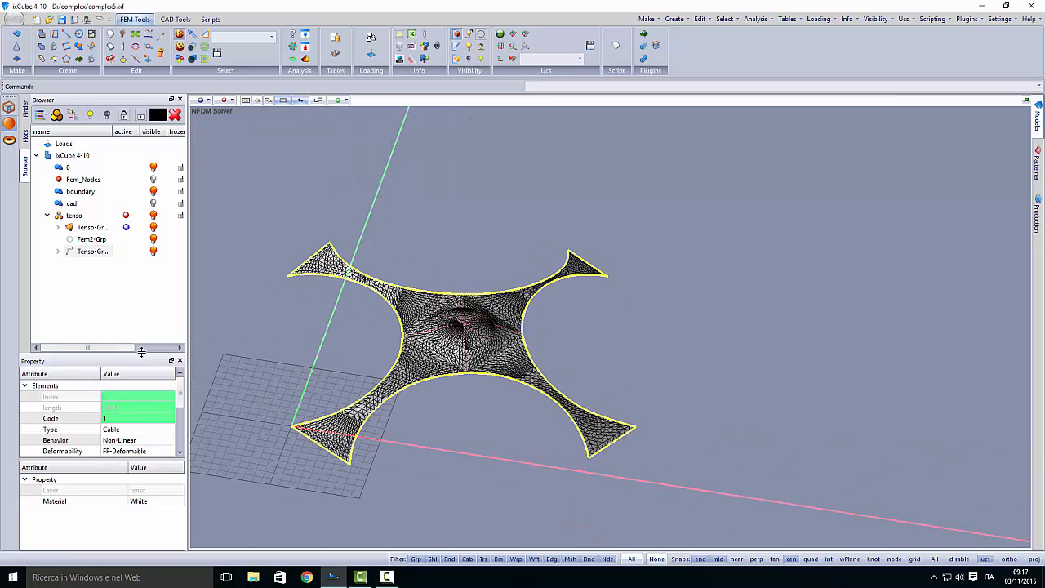
{"action": "left_click_drag", "start_coordinate": [143, 357], "coordinate": [143, 276]}
{"action": "left_click", "coordinate": [136, 346]}
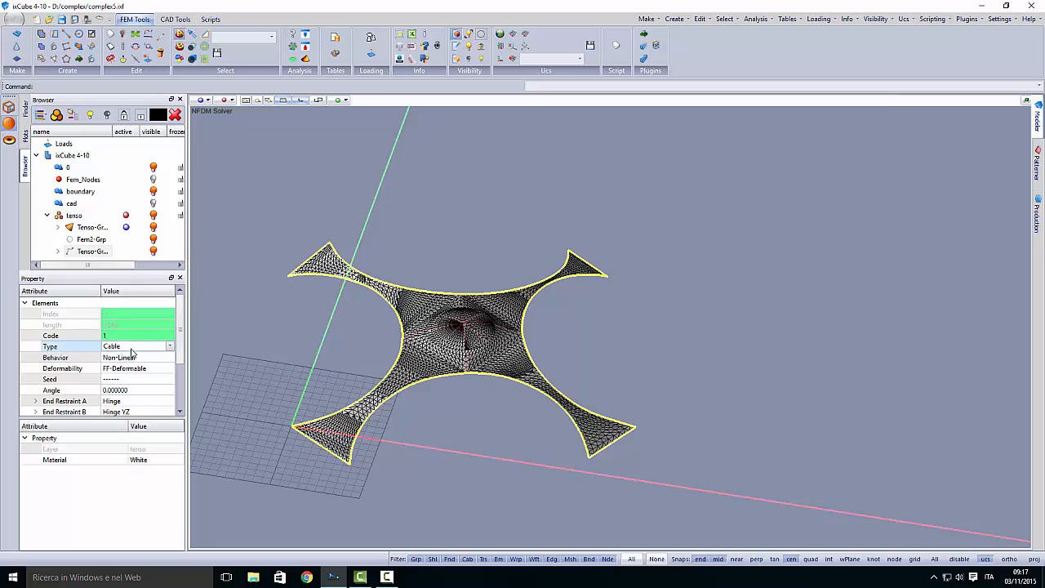
{"action": "left_click", "coordinate": [136, 346]}
{"action": "left_click", "coordinate": [135, 380]}
{"action": "left_click", "coordinate": [134, 357]}
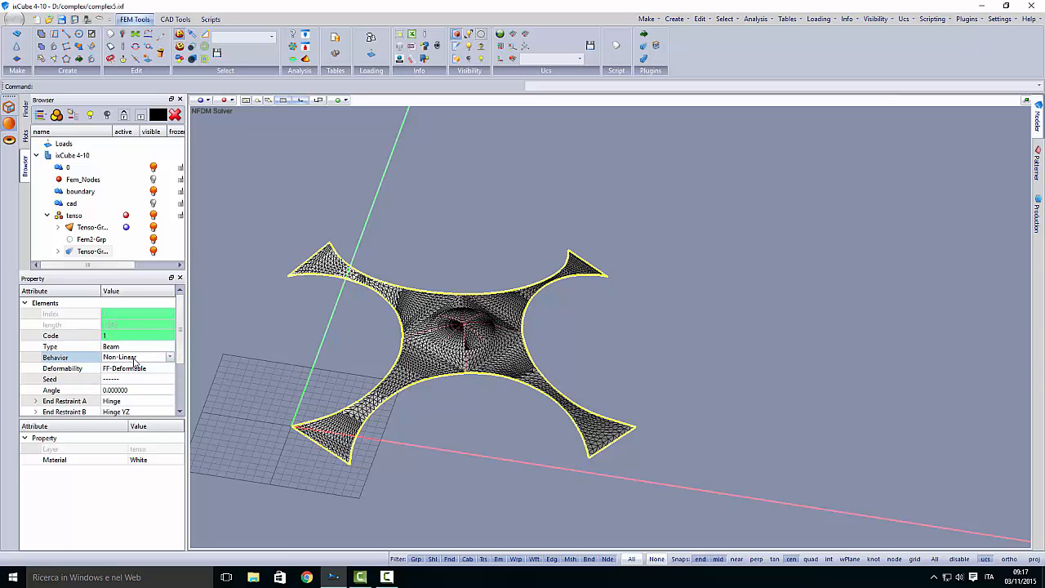
{"action": "left_click", "coordinate": [134, 357]}
{"action": "left_click", "coordinate": [131, 382]}
Set the boundary beams' deformability to Fixed and their seed to CHS_88.9x4.0, and clear the selection
{"action": "left_click", "coordinate": [135, 369]}
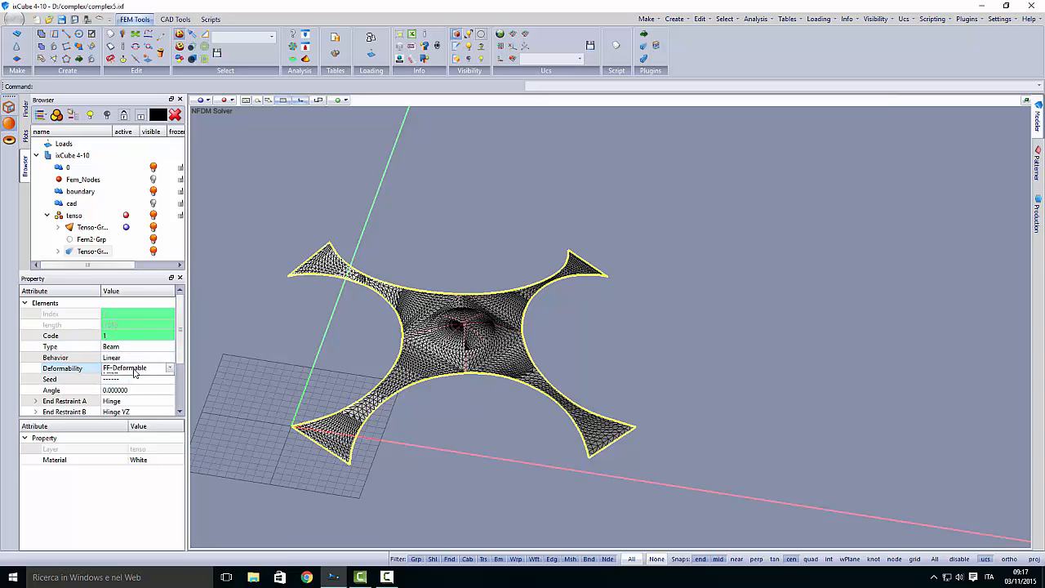
{"action": "left_click", "coordinate": [135, 369]}
{"action": "left_click", "coordinate": [136, 401]}
{"action": "left_click", "coordinate": [137, 379]}
{"action": "left_click", "coordinate": [137, 379]}
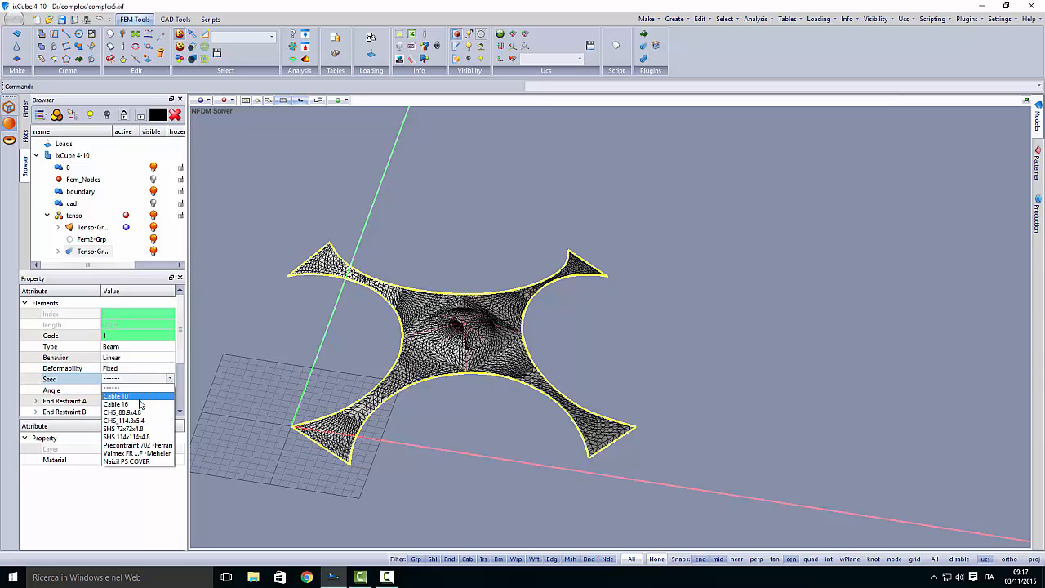
{"action": "left_click", "coordinate": [138, 415]}
{"action": "left_click", "coordinate": [267, 362]}
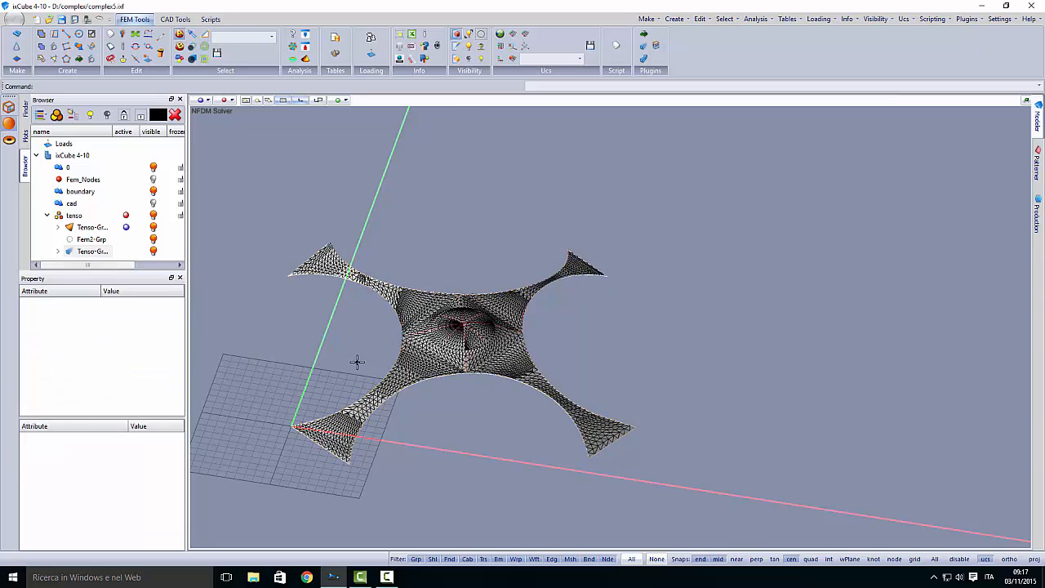
{"action": "scroll", "coordinate": [453, 334], "scroll_direction": "up", "scroll_amount": 5}
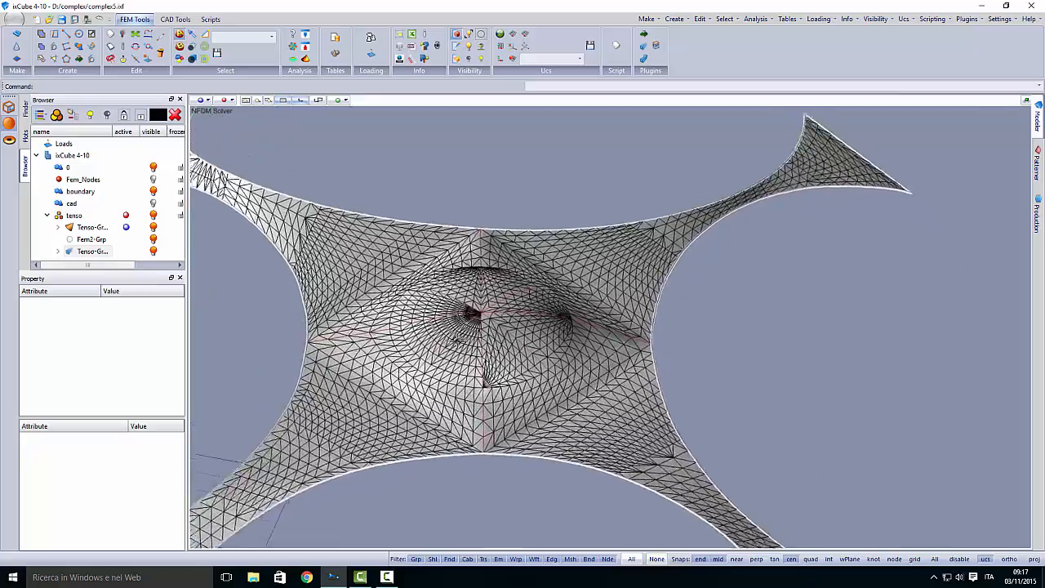
{"action": "scroll", "coordinate": [408, 355], "scroll_direction": "up", "scroll_amount": 3}
{"action": "middle_click_drag", "start_coordinate": [457, 340], "coordinate": [507, 293]}
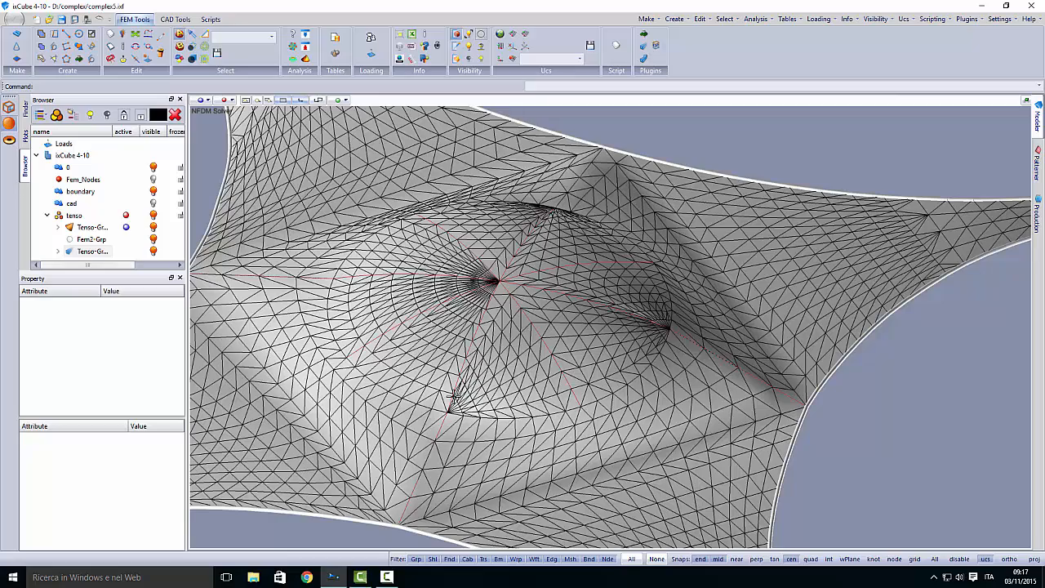
{"action": "middle_click_drag", "start_coordinate": [454, 396], "coordinate": [465, 384]}
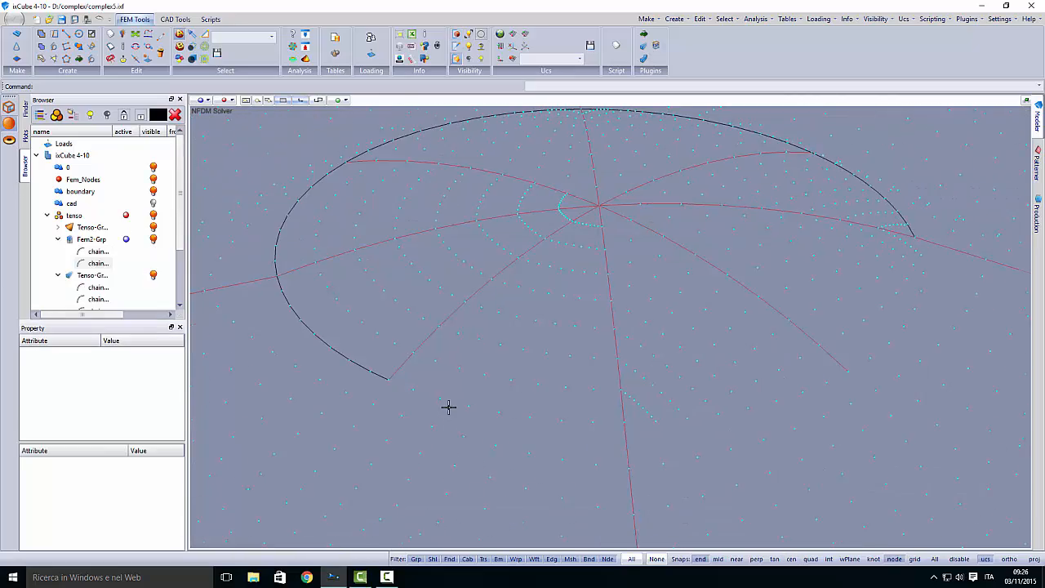
Examine an element of the central arc and the two chains of Fem2-Grp, checking their position and properties
{"action": "scroll", "coordinate": [449, 408], "scroll_direction": "down", "scroll_amount": 8}
{"action": "middle_click_drag", "start_coordinate": [459, 436], "coordinate": [398, 391]}
{"action": "scroll", "coordinate": [440, 389], "scroll_direction": "up", "scroll_amount": 4}
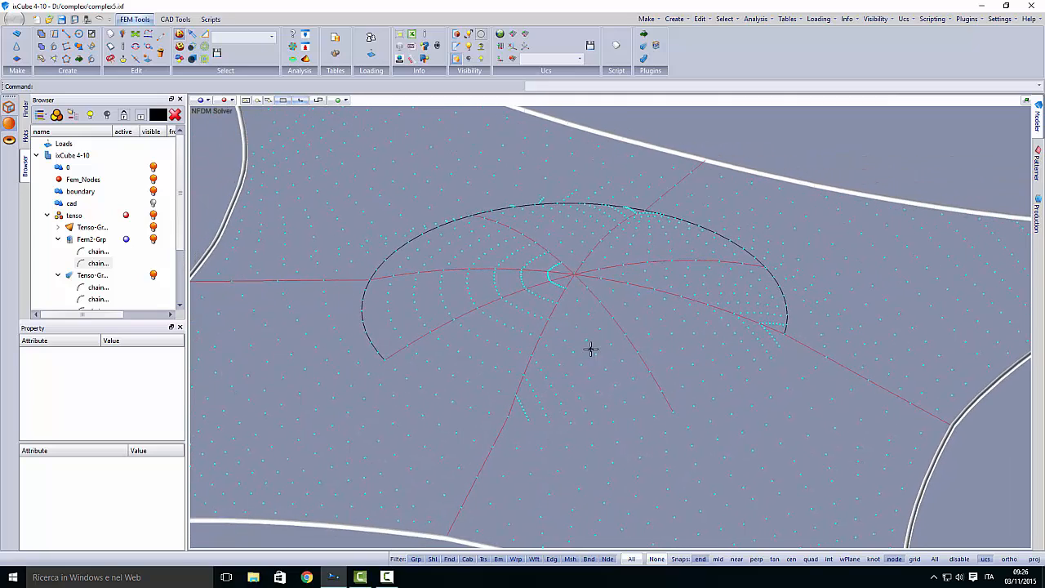
{"action": "middle_click_drag", "start_coordinate": [590, 349], "coordinate": [373, 350]}
{"action": "scroll", "coordinate": [366, 342], "scroll_direction": "up", "scroll_amount": 5}
{"action": "left_click", "coordinate": [365, 334]}
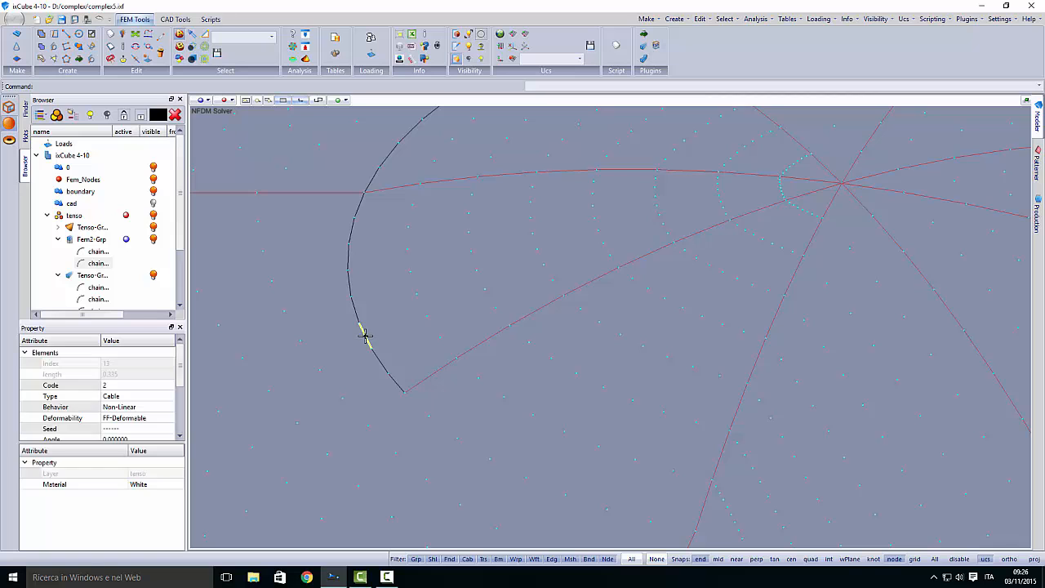
{"action": "scroll", "coordinate": [360, 351], "scroll_direction": "down", "scroll_amount": 5}
{"action": "middle_click_drag", "start_coordinate": [373, 343], "coordinate": [381, 355]}
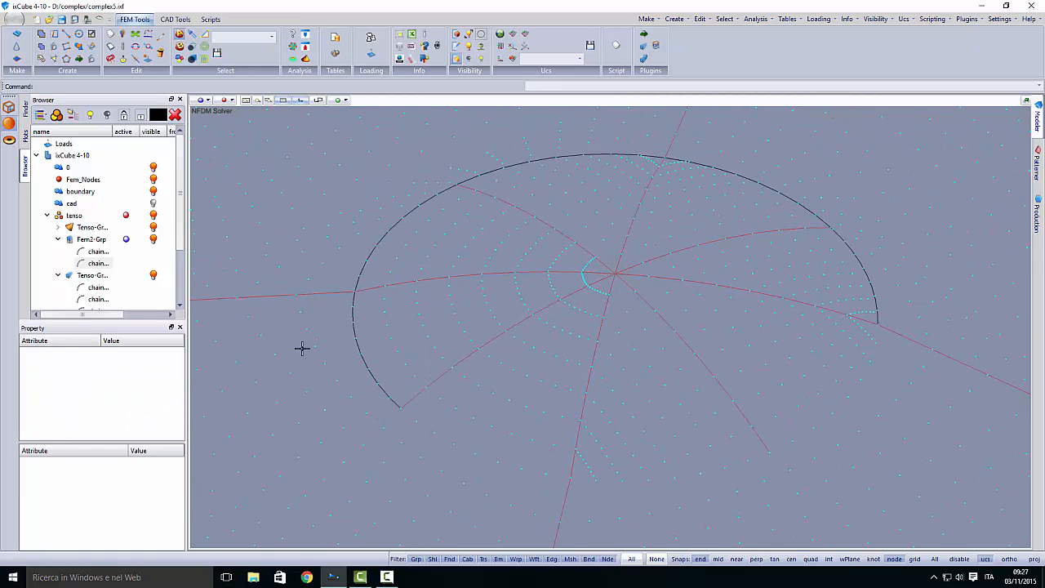
{"action": "left_click", "coordinate": [98, 253]}
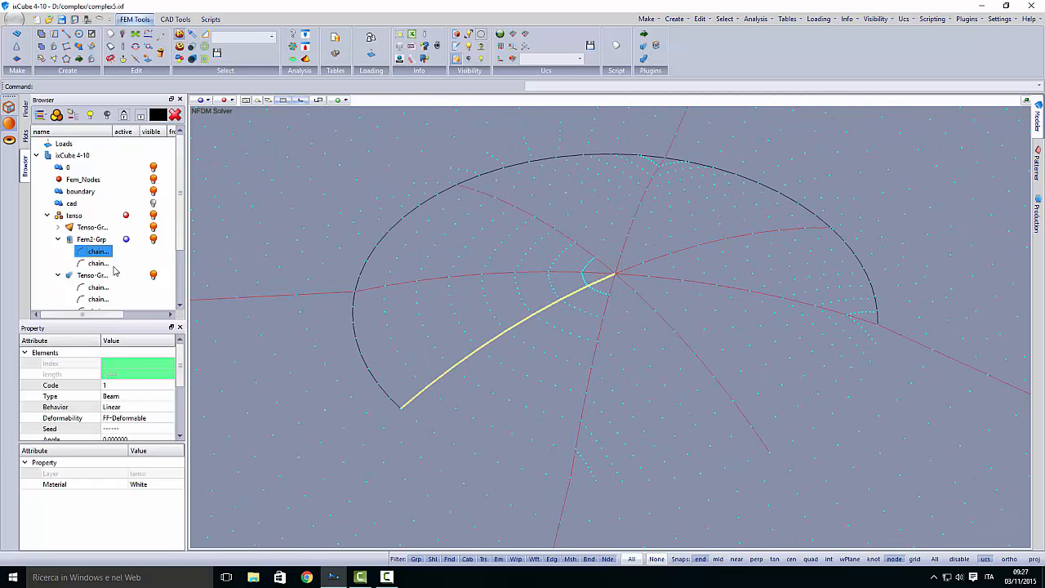
{"action": "left_click", "coordinate": [98, 264]}
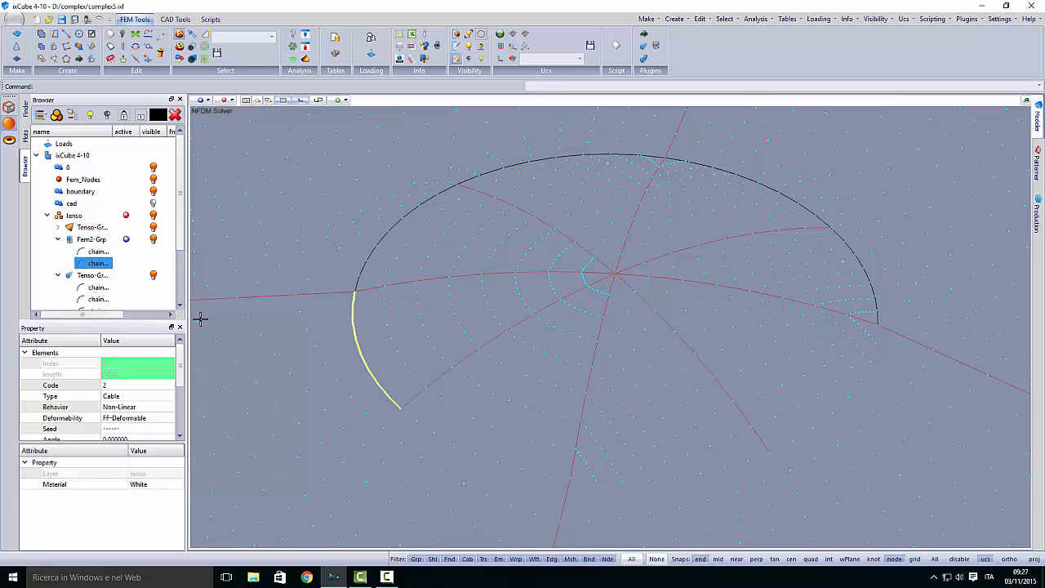
{"action": "middle_click_drag", "start_coordinate": [380, 398], "coordinate": [412, 395]}
{"action": "key", "text": "Escape"}
Start a Mesh Curves chain at the central arc's open end and trace it node by node to the next radial line
{"action": "scroll", "coordinate": [440, 409], "scroll_direction": "up", "scroll_amount": 2}
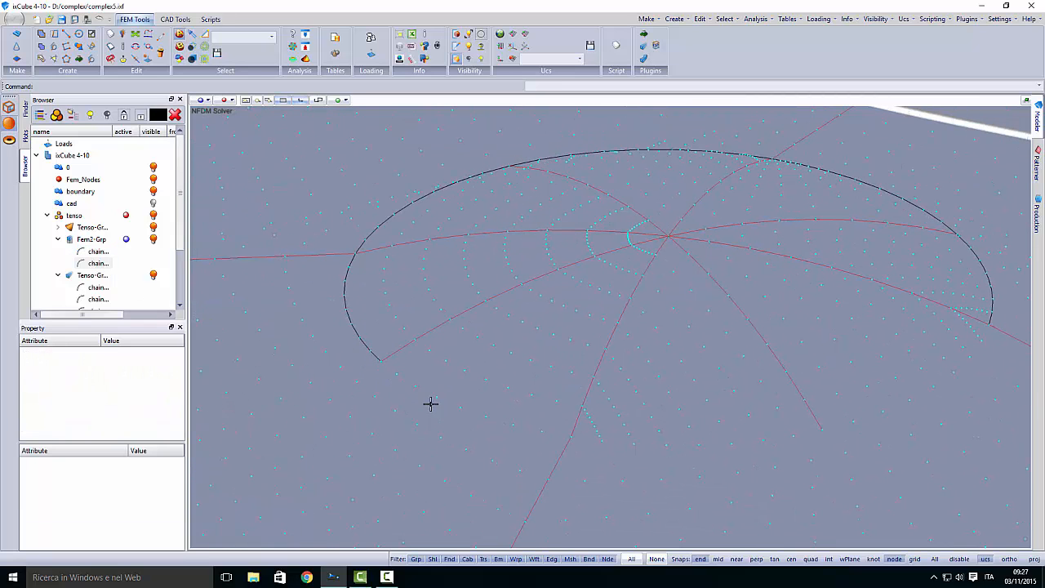
{"action": "middle_click_drag", "start_coordinate": [499, 427], "coordinate": [490, 425]}
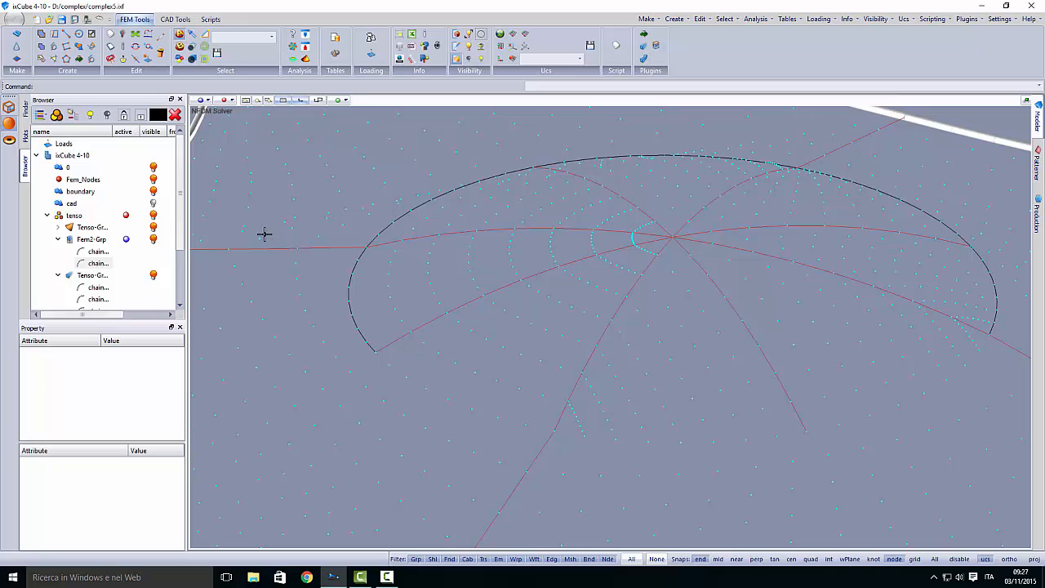
{"action": "left_click", "coordinate": [55, 61]}
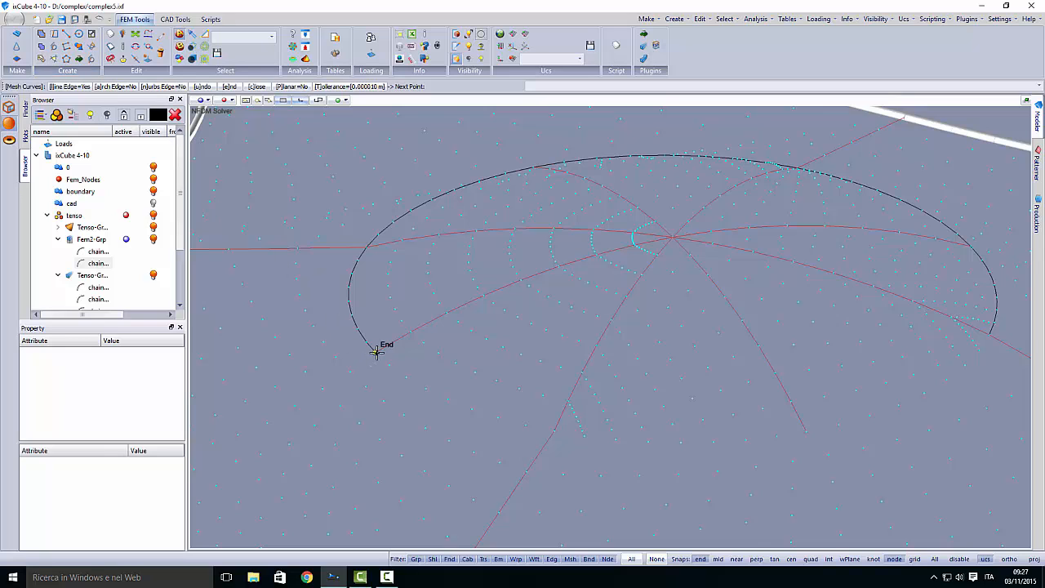
{"action": "scroll", "coordinate": [375, 351], "scroll_direction": "up", "scroll_amount": 5}
{"action": "left_click", "coordinate": [396, 356]}
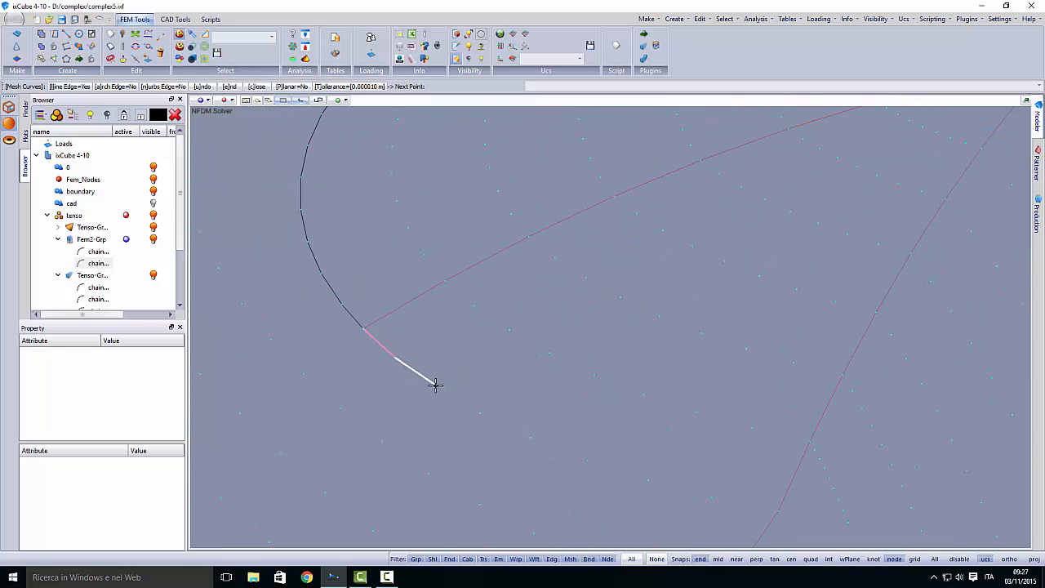
{"action": "left_click", "coordinate": [434, 385]}
{"action": "left_click", "coordinate": [481, 413]}
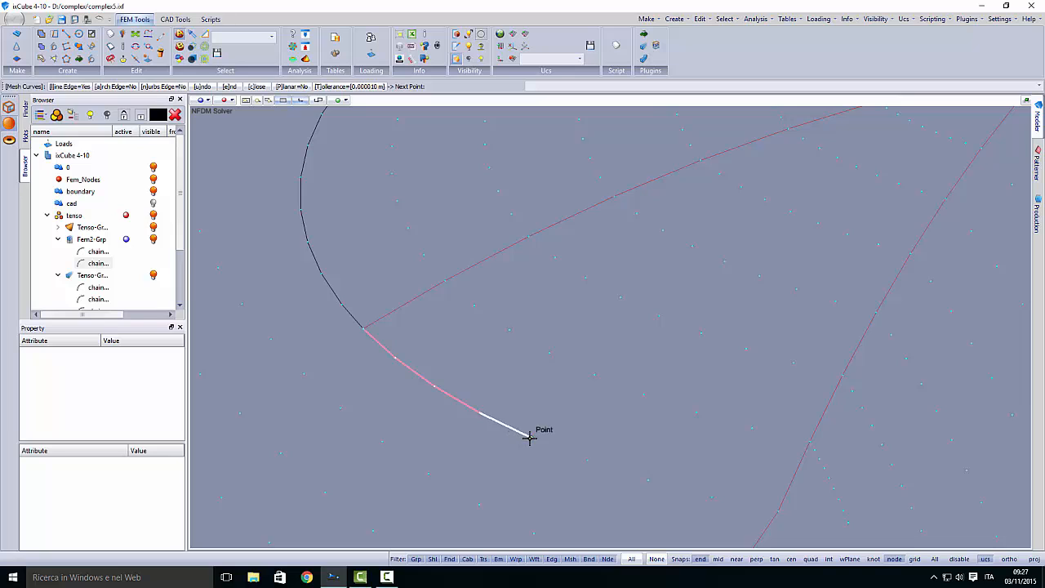
{"action": "left_click", "coordinate": [529, 437]}
{"action": "left_click", "coordinate": [586, 461]}
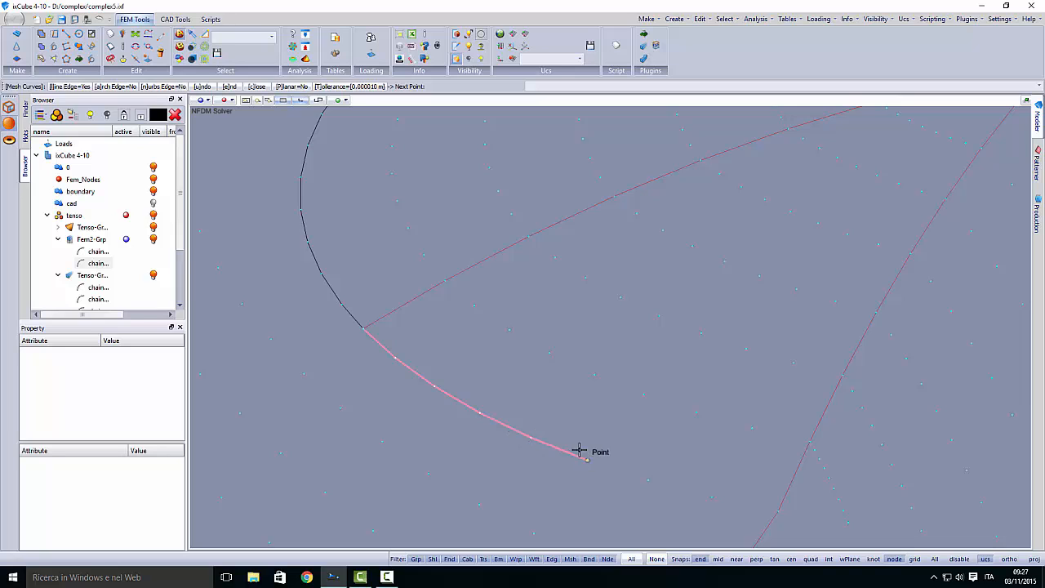
{"action": "left_click", "coordinate": [650, 481]}
{"action": "left_click", "coordinate": [711, 496]}
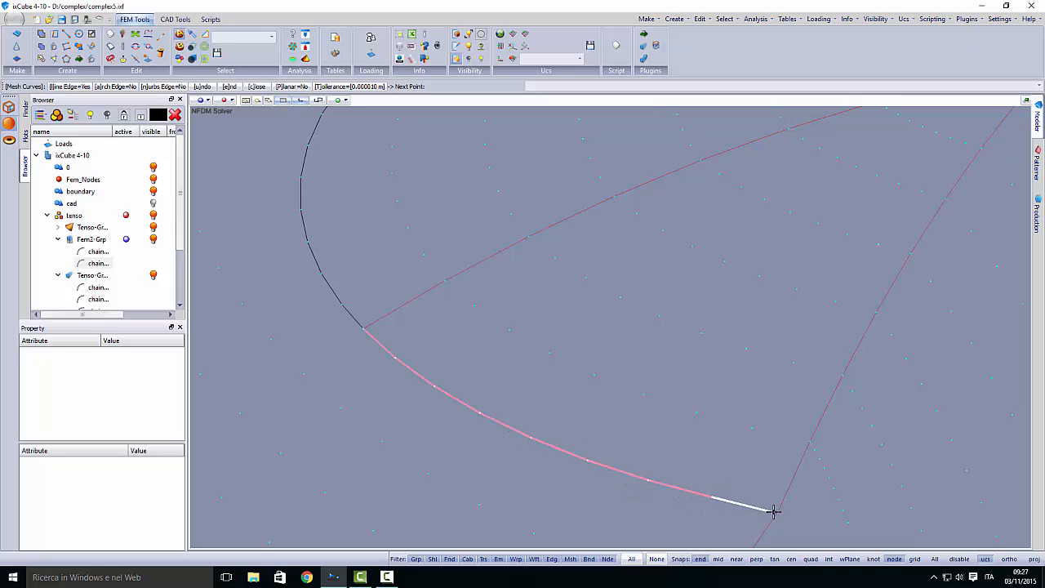
{"action": "left_click", "coordinate": [776, 510]}
Extend the Mesh Curves chain node by node along the ring's open gap to the end of the next radial line
{"action": "scroll", "coordinate": [336, 329], "scroll_direction": "down", "scroll_amount": 5}
{"action": "middle_click_drag", "start_coordinate": [514, 422], "coordinate": [462, 435]}
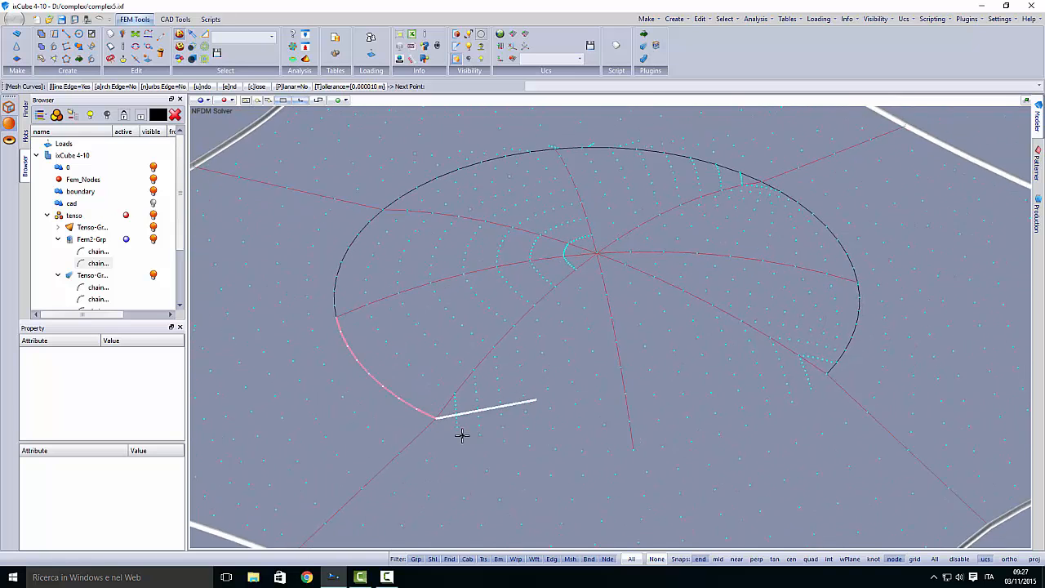
{"action": "scroll", "coordinate": [462, 435], "scroll_direction": "up", "scroll_amount": 4}
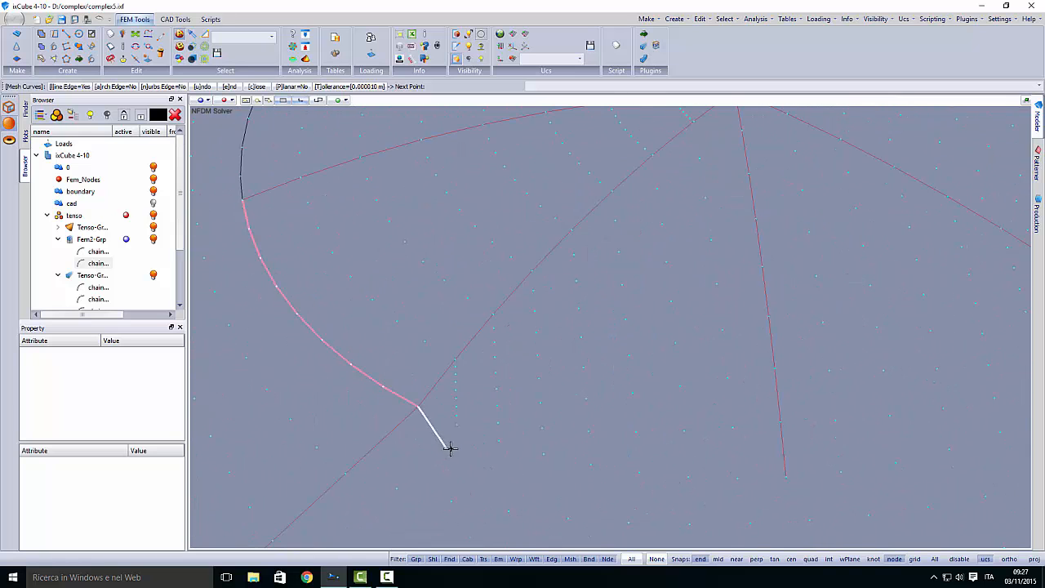
{"action": "left_click", "coordinate": [497, 441]}
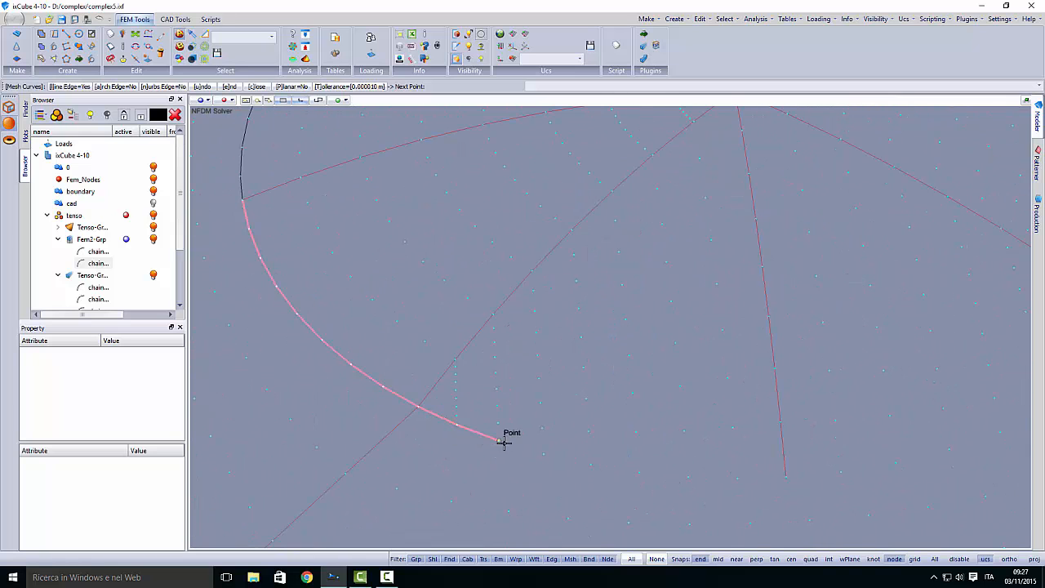
{"action": "left_click", "coordinate": [590, 464]}
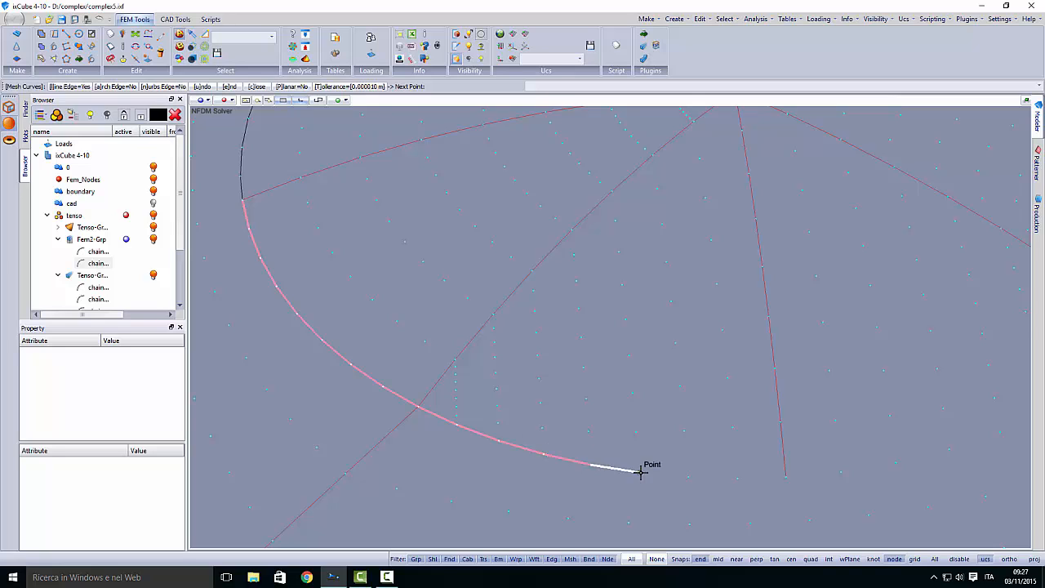
{"action": "left_click", "coordinate": [688, 476]}
{"action": "left_click", "coordinate": [737, 478]}
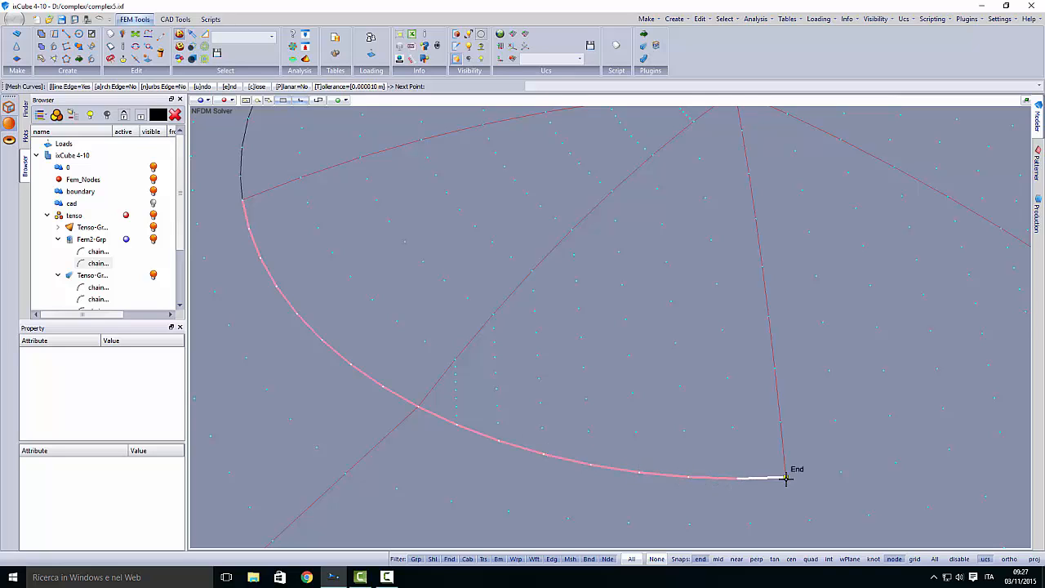
{"action": "left_click", "coordinate": [786, 476]}
Trace the rest of the chain through the remaining ring nodes to the existing arc's open end and finish it
{"action": "left_click", "coordinate": [843, 471]}
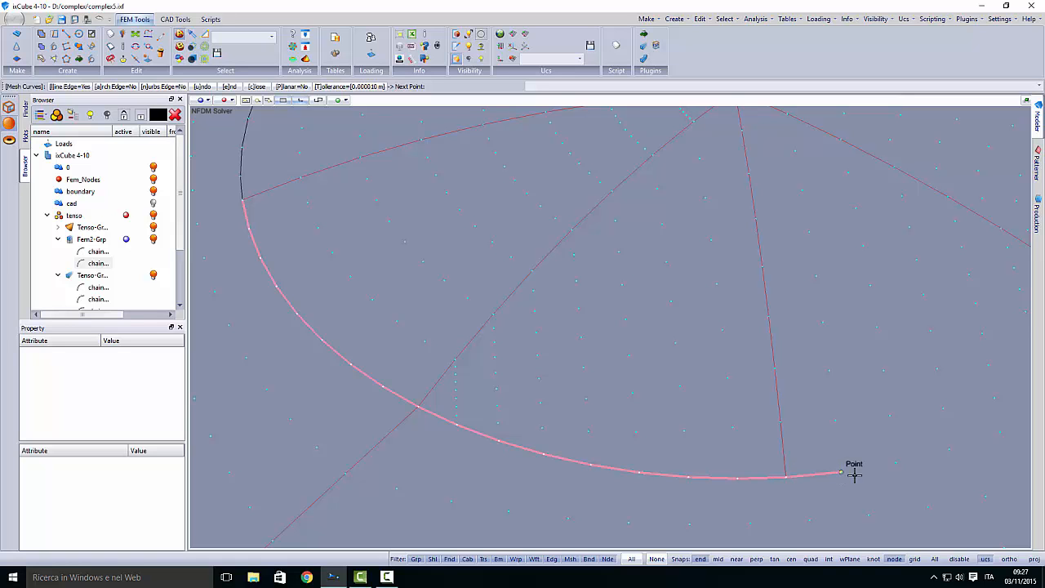
{"action": "scroll", "coordinate": [622, 391], "scroll_direction": "down", "scroll_amount": 2}
{"action": "middle_click_drag", "start_coordinate": [727, 439], "coordinate": [572, 449]}
{"action": "scroll", "coordinate": [707, 466], "scroll_direction": "up", "scroll_amount": 2}
{"action": "left_click", "coordinate": [723, 451]}
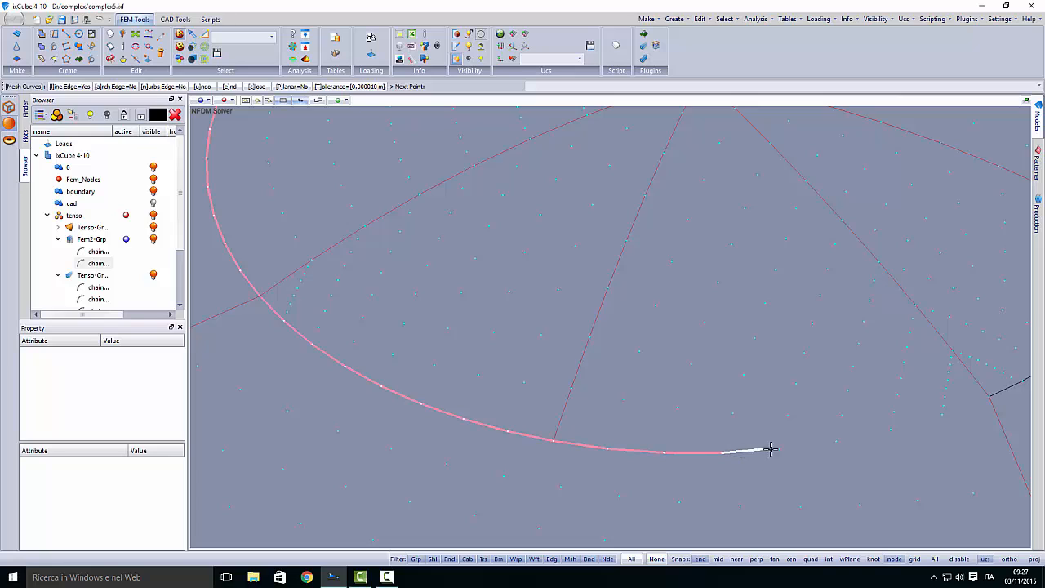
{"action": "left_click", "coordinate": [780, 448]}
{"action": "left_click", "coordinate": [836, 441]}
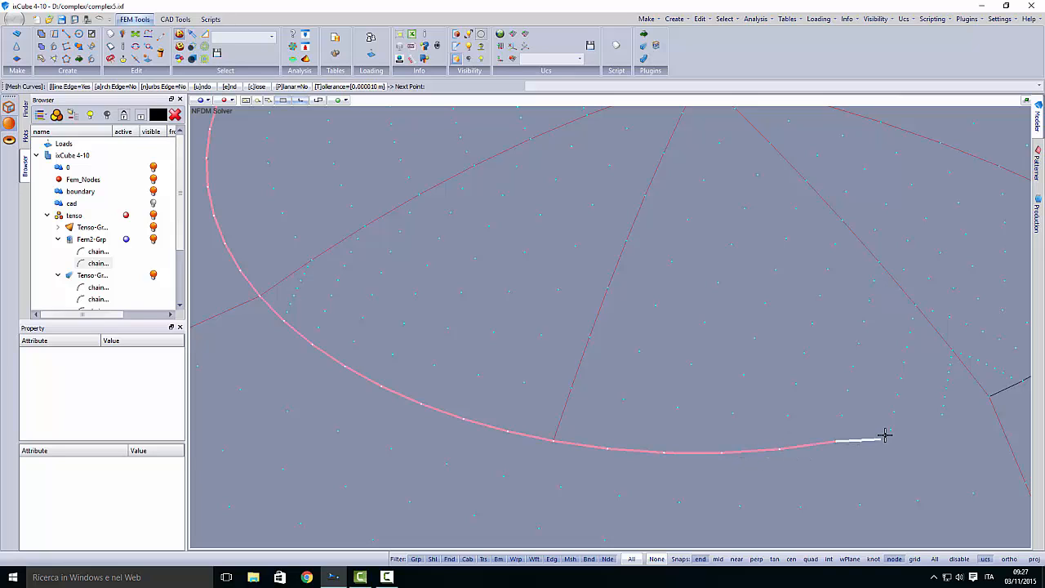
{"action": "left_click", "coordinate": [890, 427]}
{"action": "left_click", "coordinate": [942, 416]}
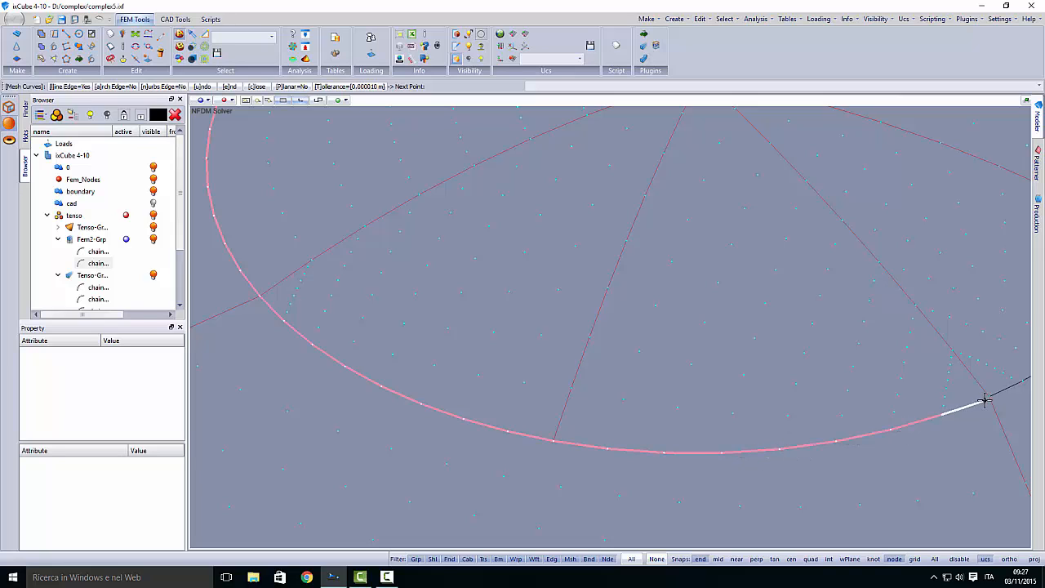
{"action": "left_click", "coordinate": [989, 396]}
{"action": "right_click", "coordinate": [939, 452]}
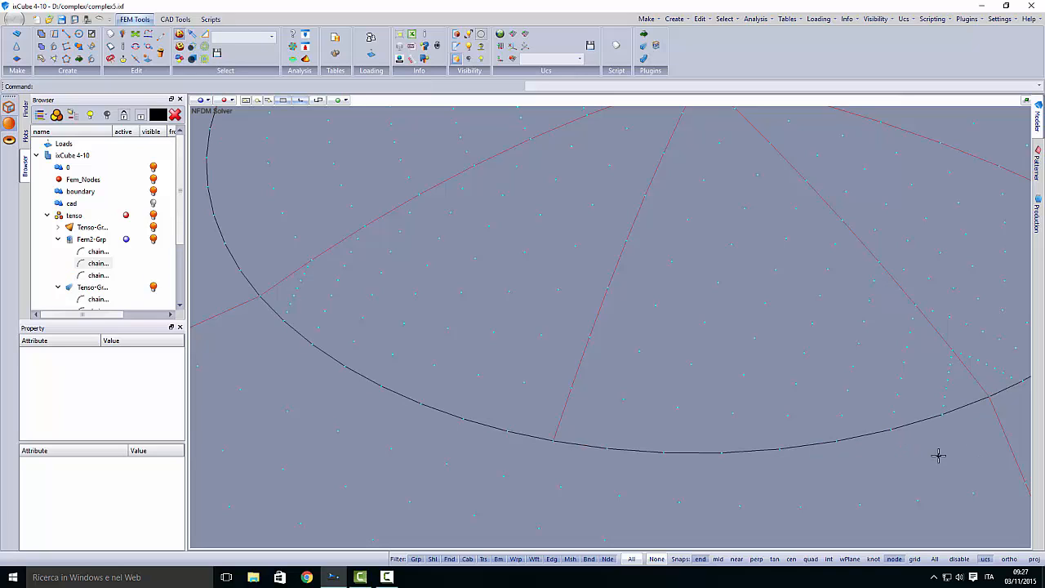
Examine the second and third chains of Fem2-Grp, comparing their extent on the ring and their properties, and clear the selection
{"action": "left_click", "coordinate": [98, 263]}
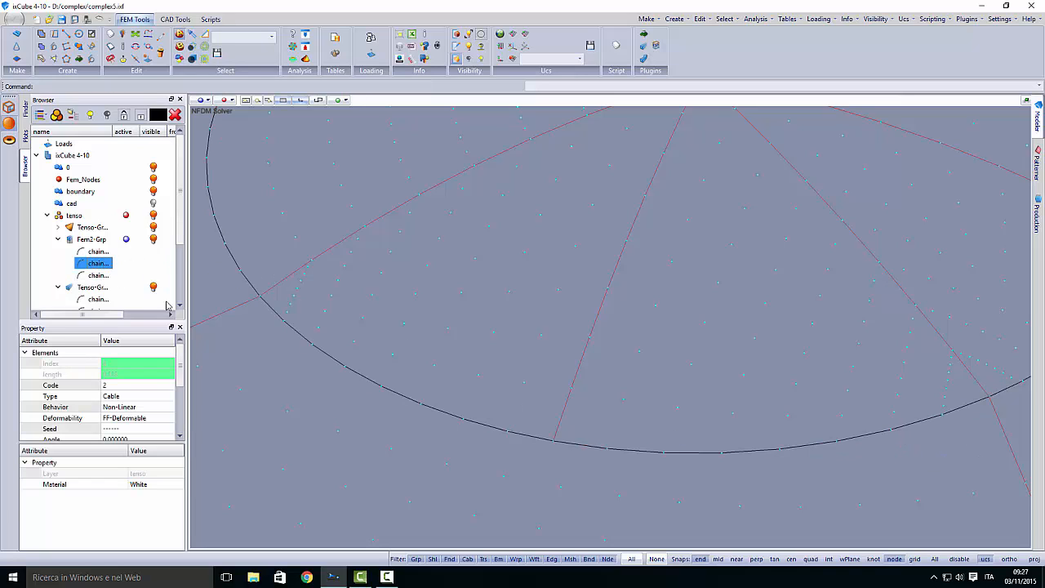
{"action": "left_click", "coordinate": [98, 275]}
{"action": "scroll", "coordinate": [321, 326], "scroll_direction": "down", "scroll_amount": 5}
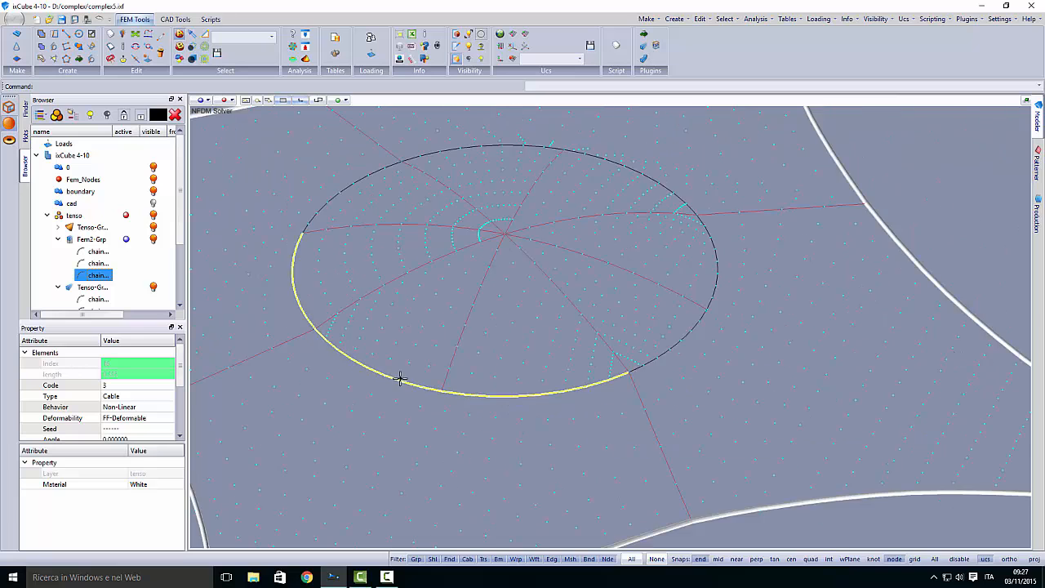
{"action": "left_click", "coordinate": [98, 263]}
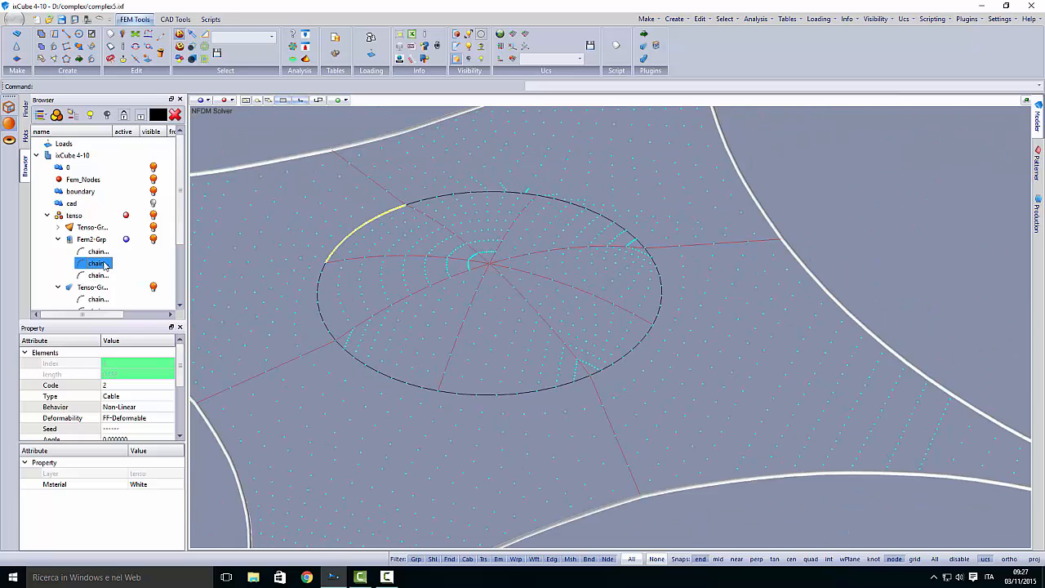
{"action": "left_click", "coordinate": [97, 275]}
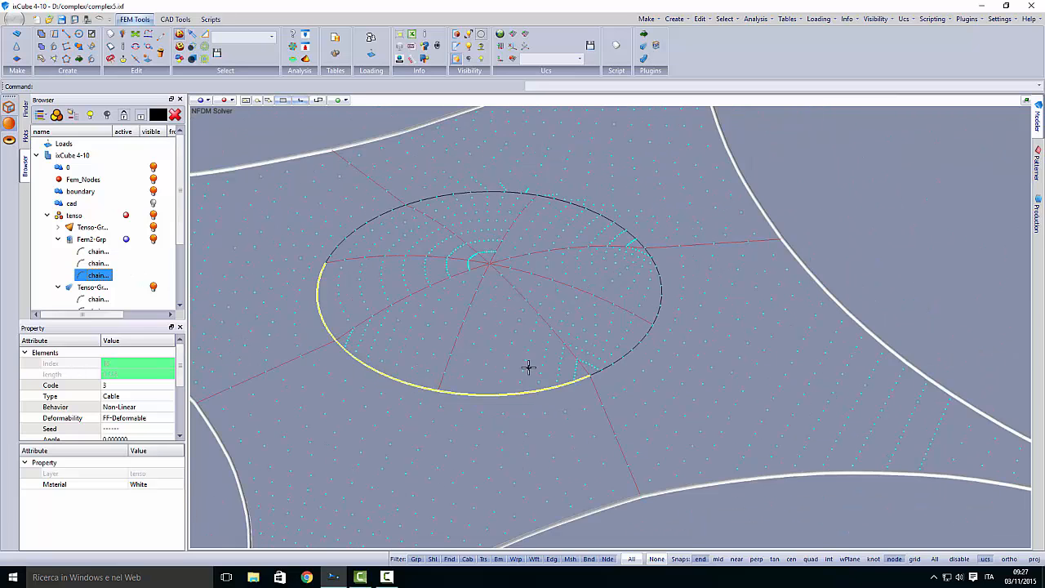
{"action": "middle_click_drag", "start_coordinate": [569, 382], "coordinate": [465, 399]}
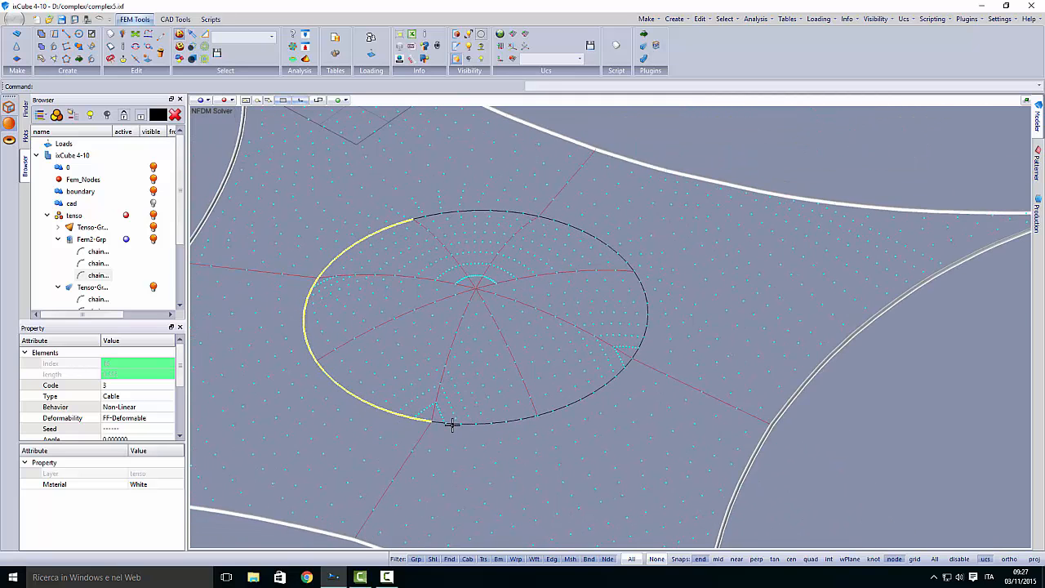
{"action": "scroll", "coordinate": [451, 423], "scroll_direction": "up", "scroll_amount": 3}
{"action": "key", "text": "Escape"}
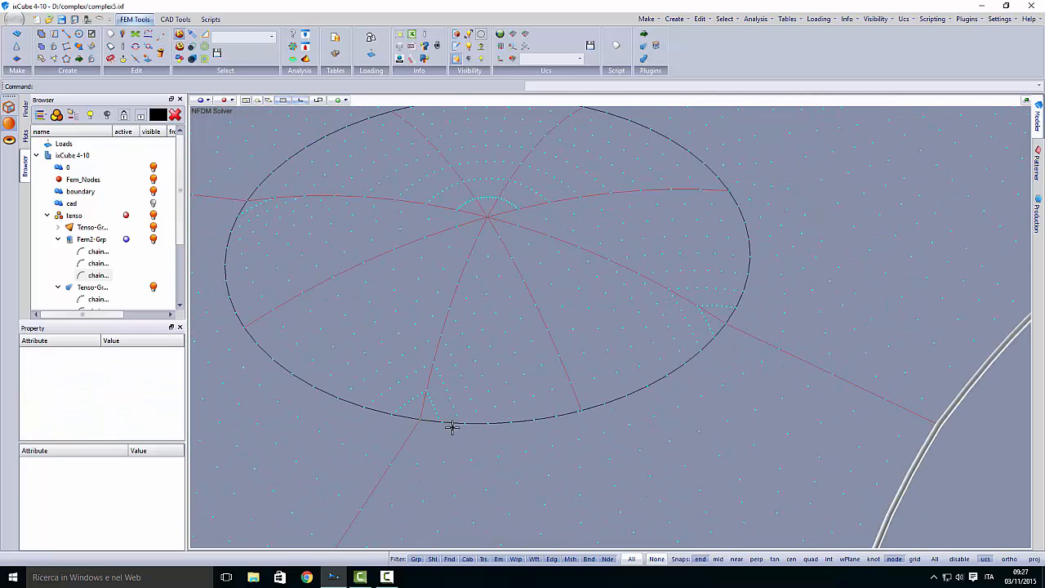
{"action": "left_click", "coordinate": [42, 59]}
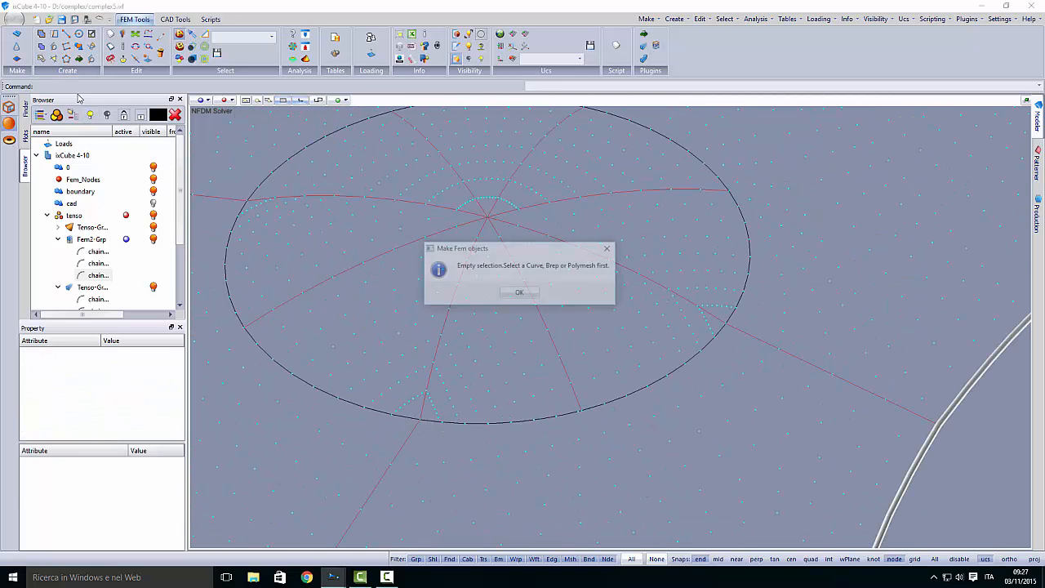
{"action": "left_click", "coordinate": [520, 295]}
{"action": "left_click", "coordinate": [54, 59]}
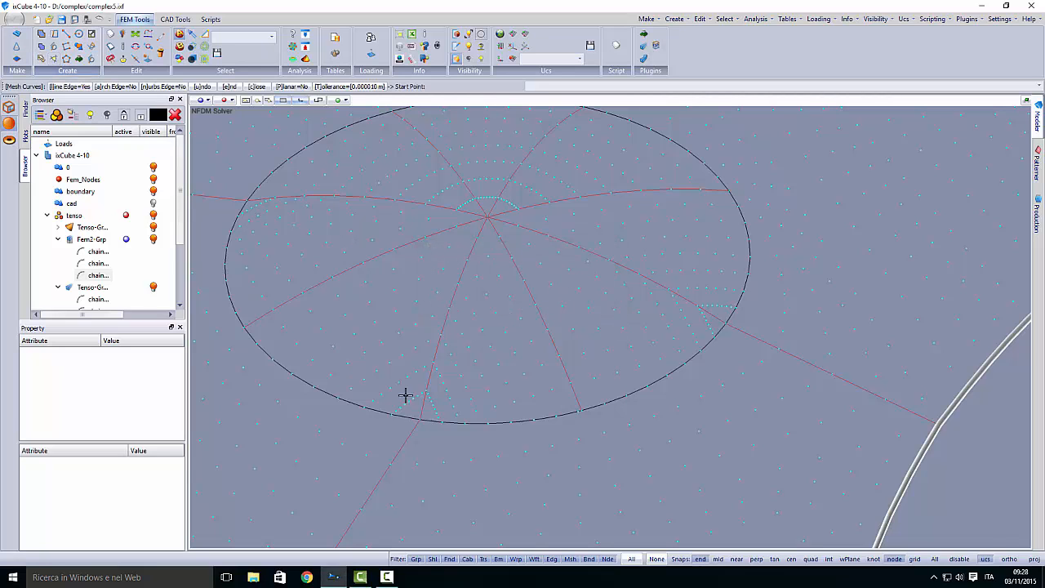
{"action": "scroll", "coordinate": [417, 412], "scroll_direction": "up", "scroll_amount": 2}
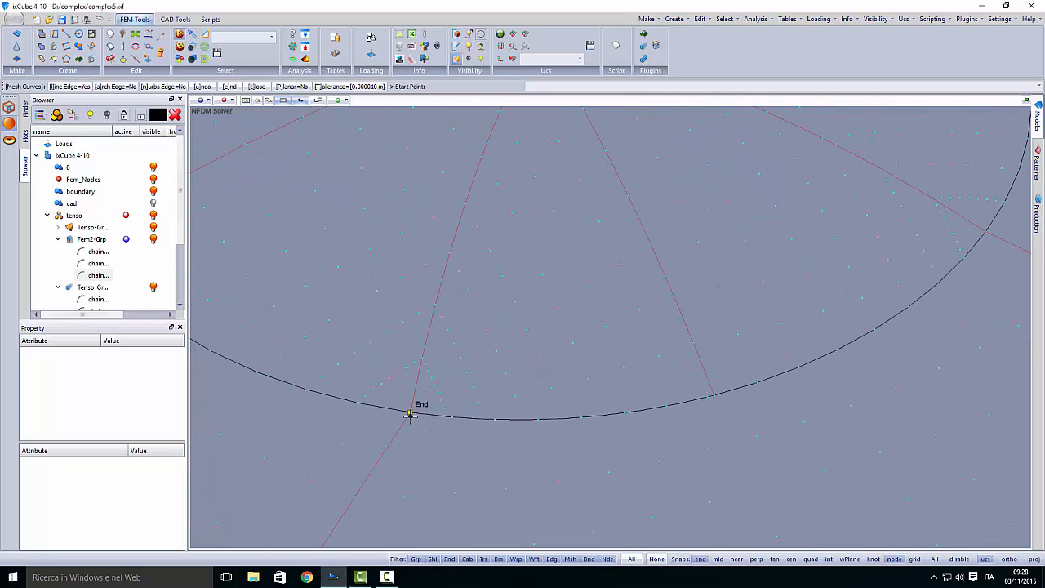
{"action": "key", "text": "Escape"}
Select the third chain of Fem2-Grp, start a Mesh Curves chain at its end, and trace the existing arc's nodes to the first radial line
{"action": "left_click", "coordinate": [91, 275]}
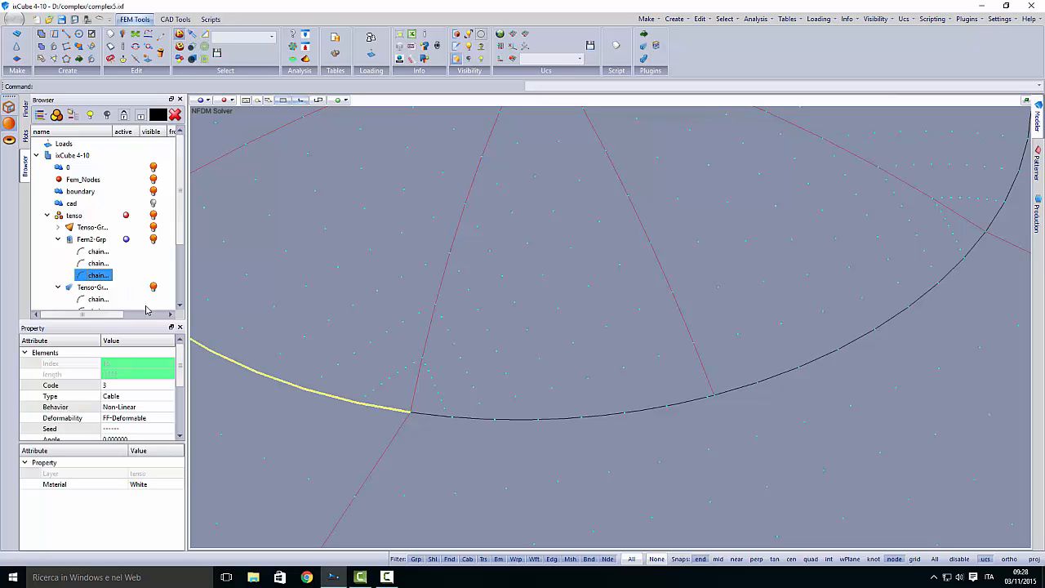
{"action": "left_click", "coordinate": [54, 59]}
{"action": "left_click", "coordinate": [411, 413]}
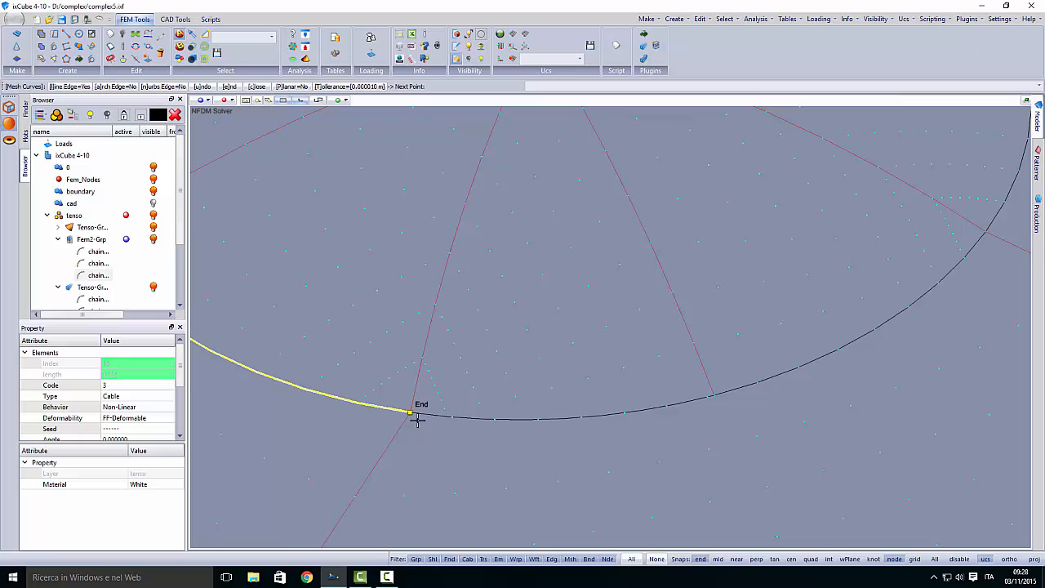
{"action": "left_click", "coordinate": [495, 419]}
{"action": "left_click", "coordinate": [538, 420]}
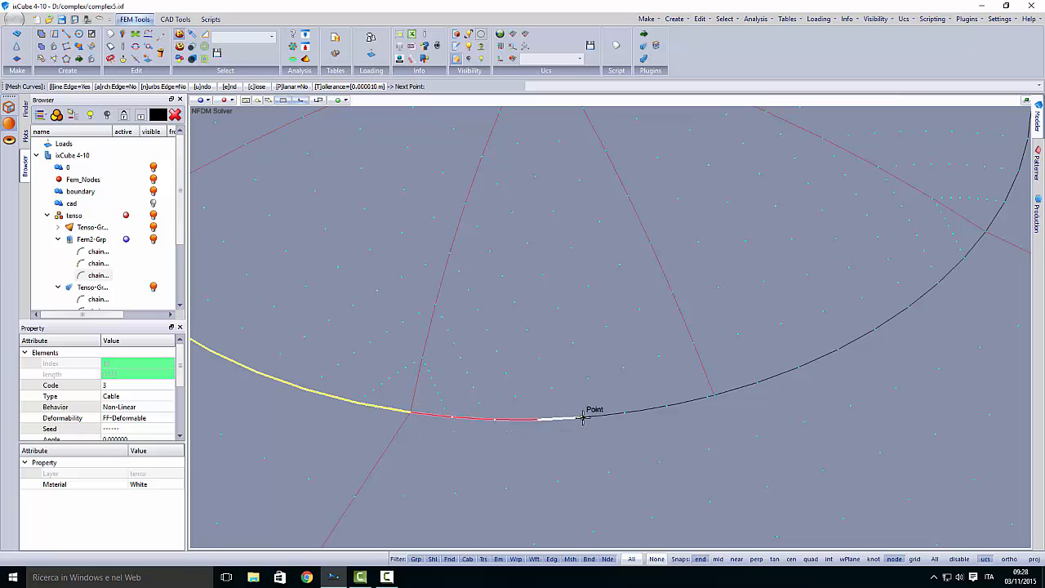
{"action": "left_click", "coordinate": [580, 418]}
{"action": "left_click", "coordinate": [624, 412]}
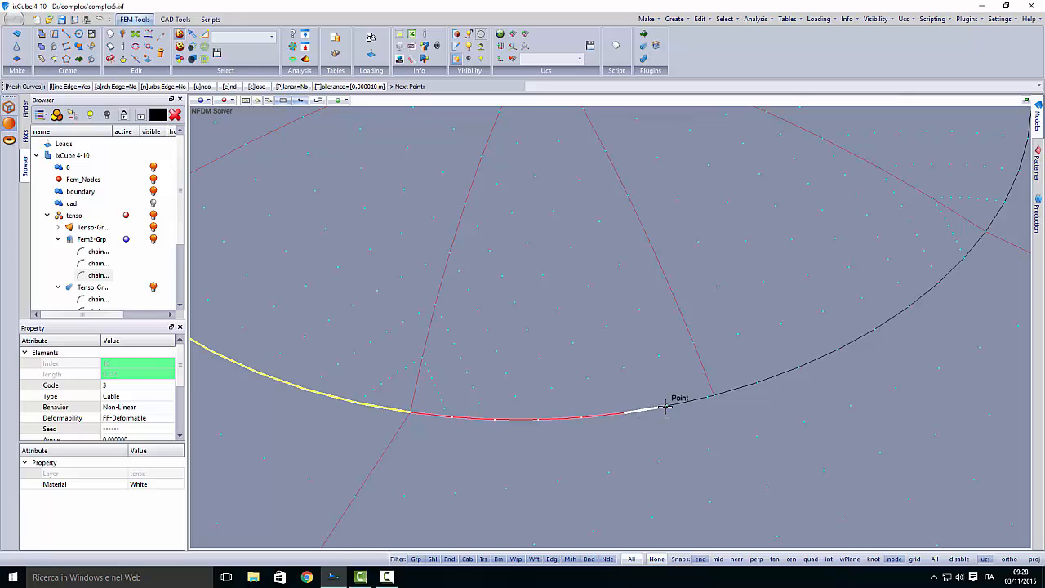
{"action": "scroll", "coordinate": [702, 417], "scroll_direction": "up", "scroll_amount": 3}
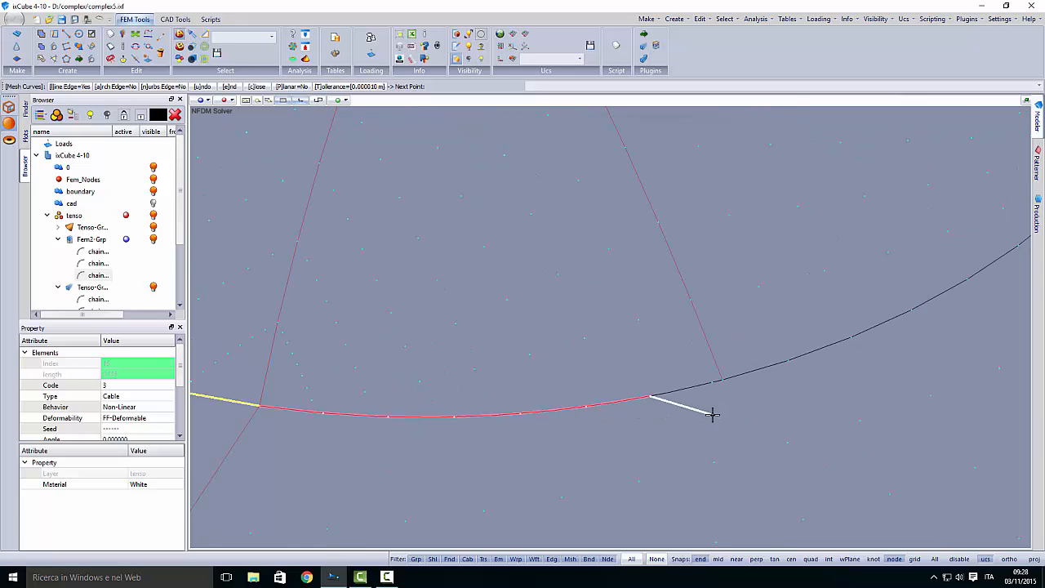
{"action": "left_click", "coordinate": [611, 414]}
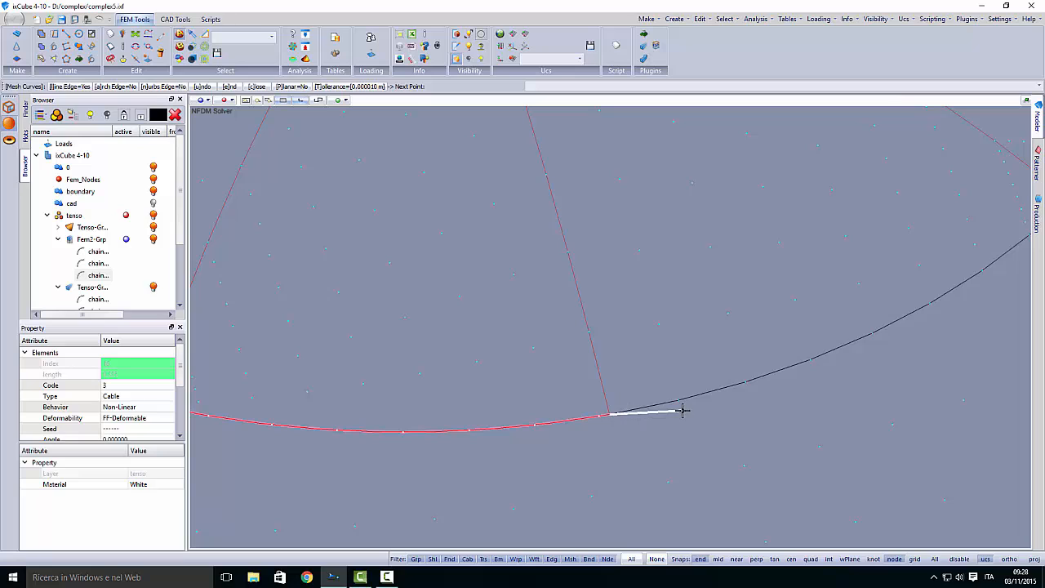
Continue the chain over the existing arc's nodes to the second radial line, which extends out to the membrane boundary
{"action": "left_click", "coordinate": [745, 382]}
{"action": "left_click", "coordinate": [811, 361]}
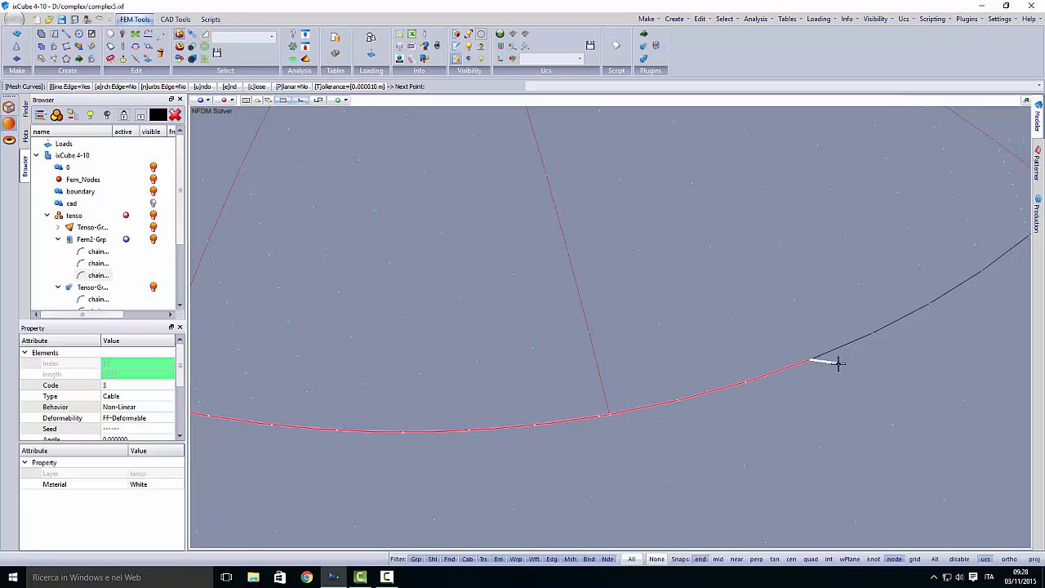
{"action": "left_click", "coordinate": [872, 333]}
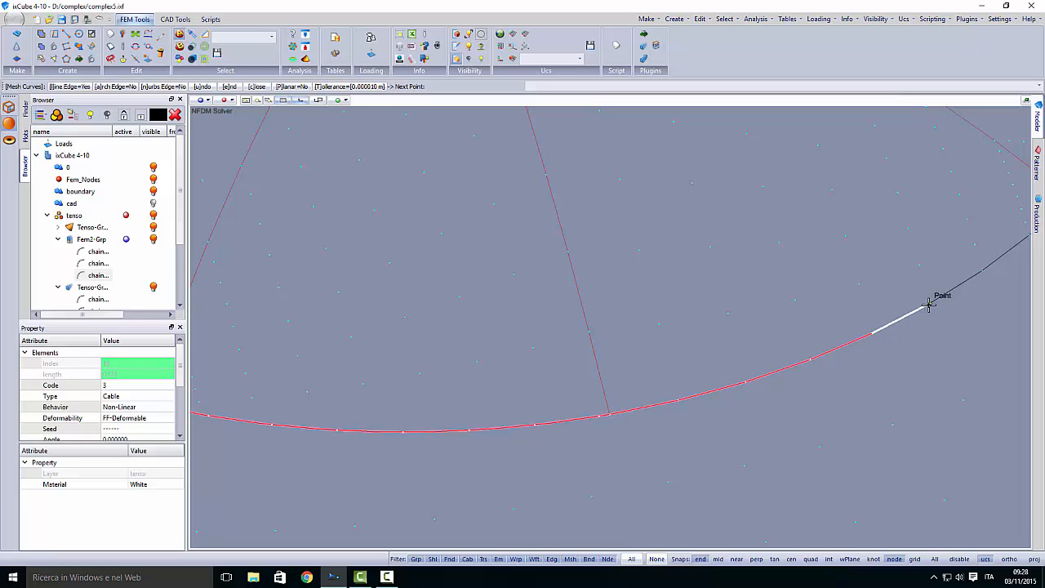
{"action": "left_click", "coordinate": [985, 275]}
{"action": "scroll", "coordinate": [713, 311], "scroll_direction": "down", "scroll_amount": 2}
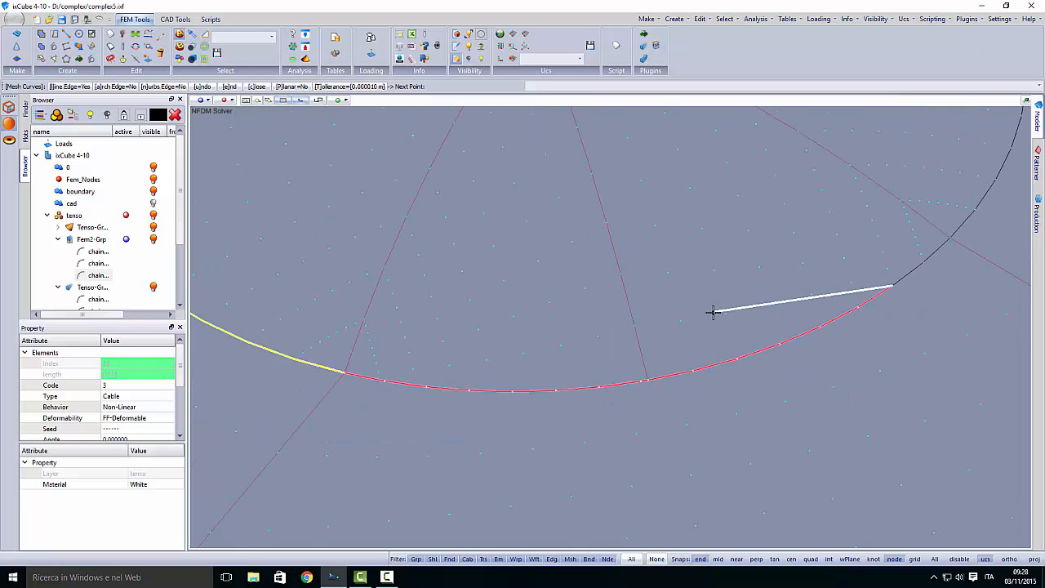
{"action": "scroll", "coordinate": [735, 335], "scroll_direction": "down", "scroll_amount": 2}
{"action": "scroll", "coordinate": [672, 361], "scroll_direction": "up", "scroll_amount": 4}
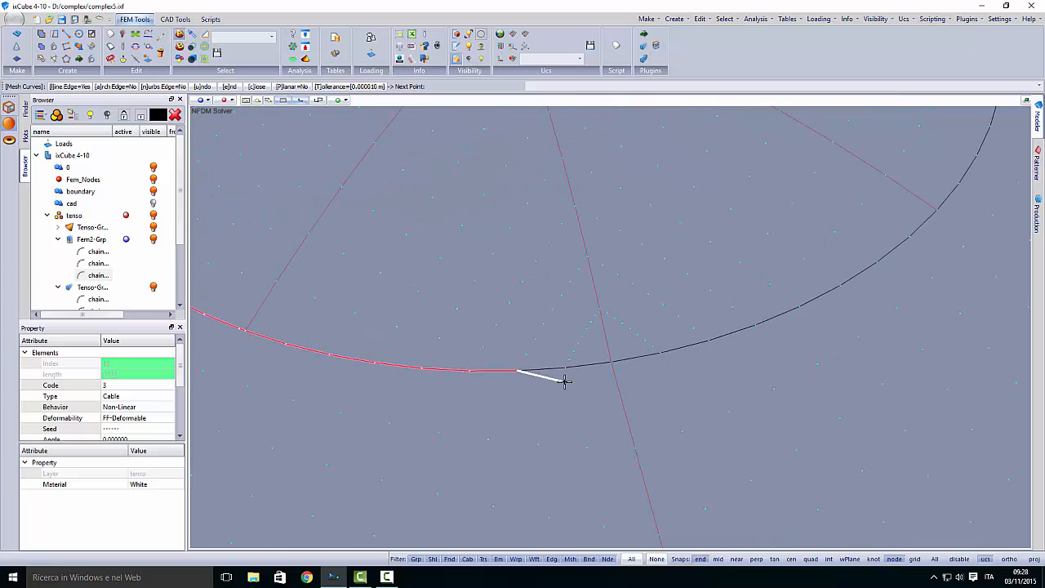
{"action": "left_click", "coordinate": [612, 362]}
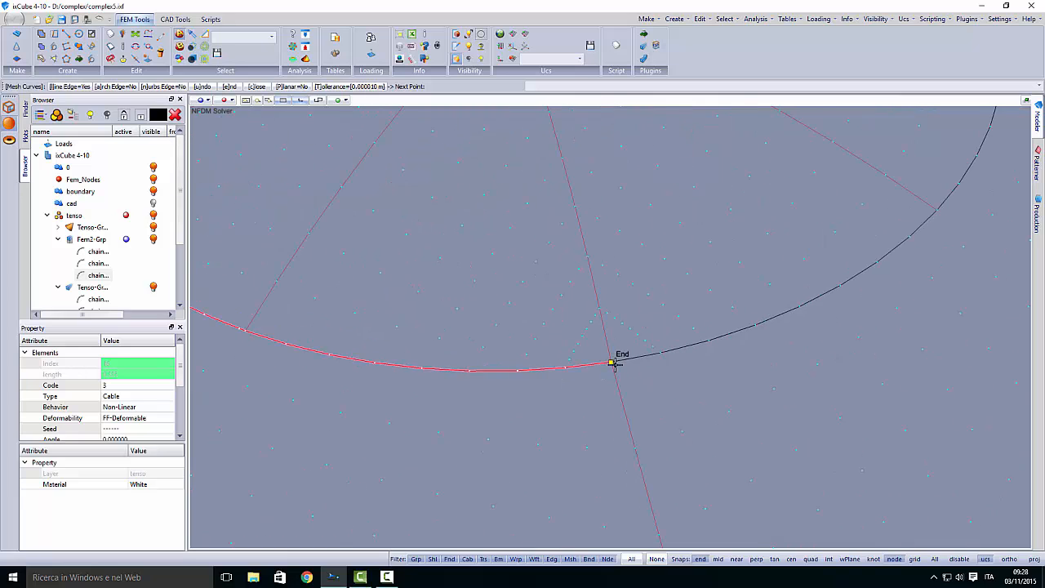
Trace the chain from the second radial line node by node to the end of the third radial line
{"action": "left_click", "coordinate": [661, 352]}
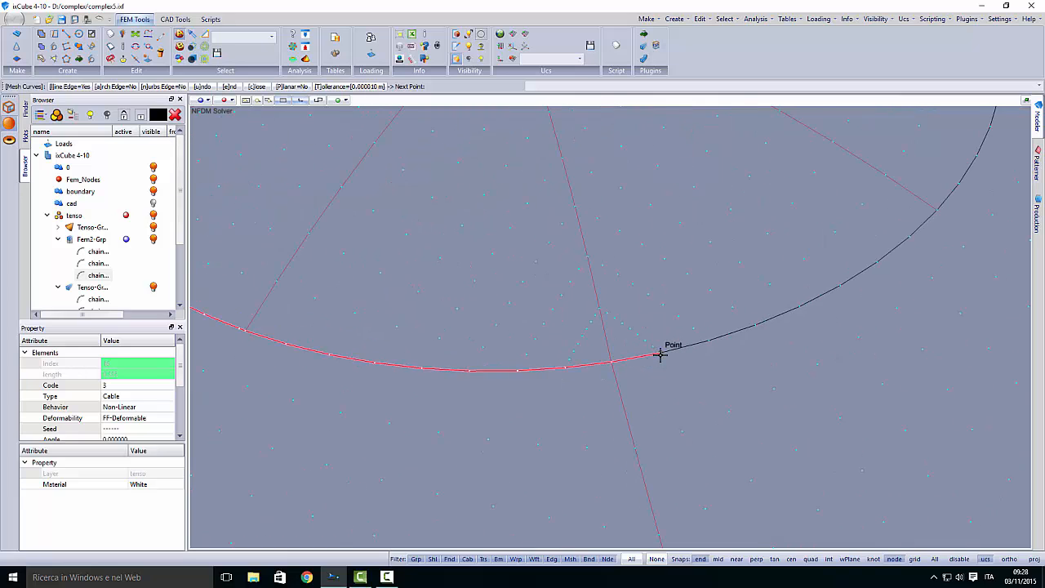
{"action": "left_click", "coordinate": [708, 343]}
{"action": "left_click", "coordinate": [758, 325]}
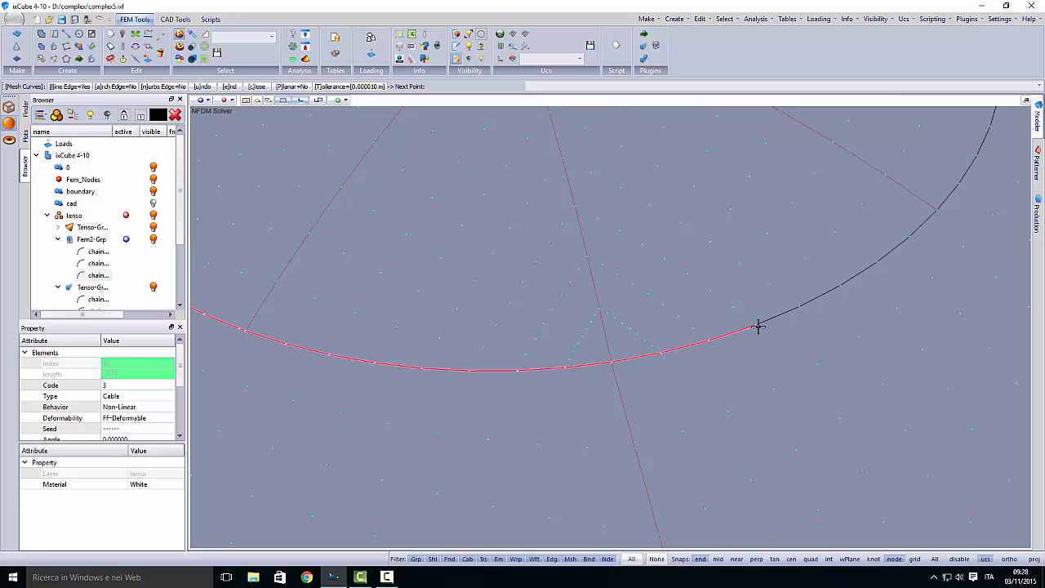
{"action": "left_click", "coordinate": [800, 307]}
{"action": "left_click", "coordinate": [840, 285]}
{"action": "left_click", "coordinate": [876, 261]}
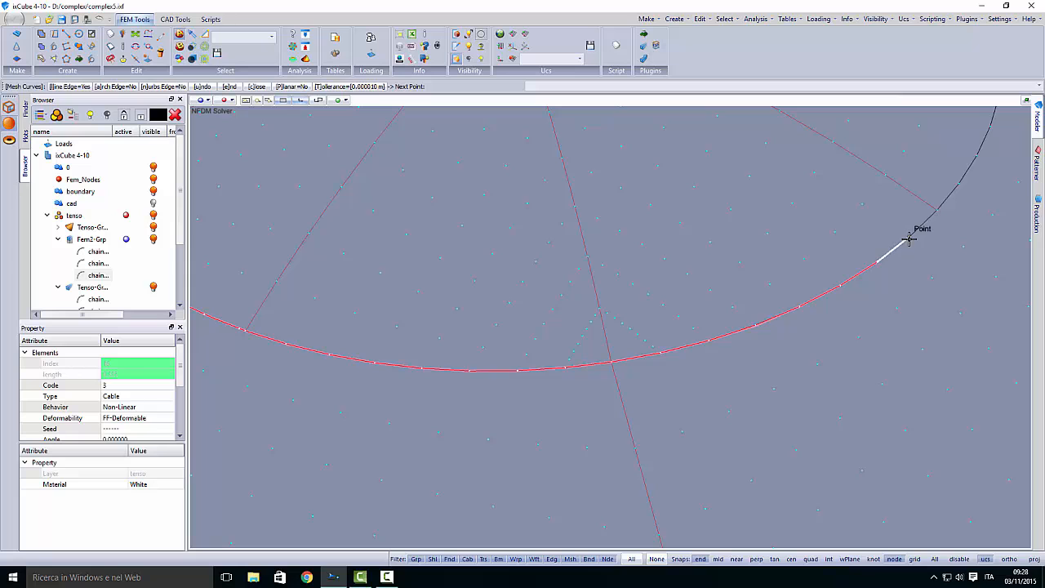
{"action": "left_click", "coordinate": [908, 239]}
{"action": "left_click", "coordinate": [936, 210]}
Trace the chain over the remaining ring nodes to the end of the next radial line and finish the Mesh Curves chain
{"action": "middle_click_drag", "start_coordinate": [880, 305], "coordinate": [738, 307]}
{"action": "scroll", "coordinate": [536, 343], "scroll_direction": "down", "scroll_amount": 1}
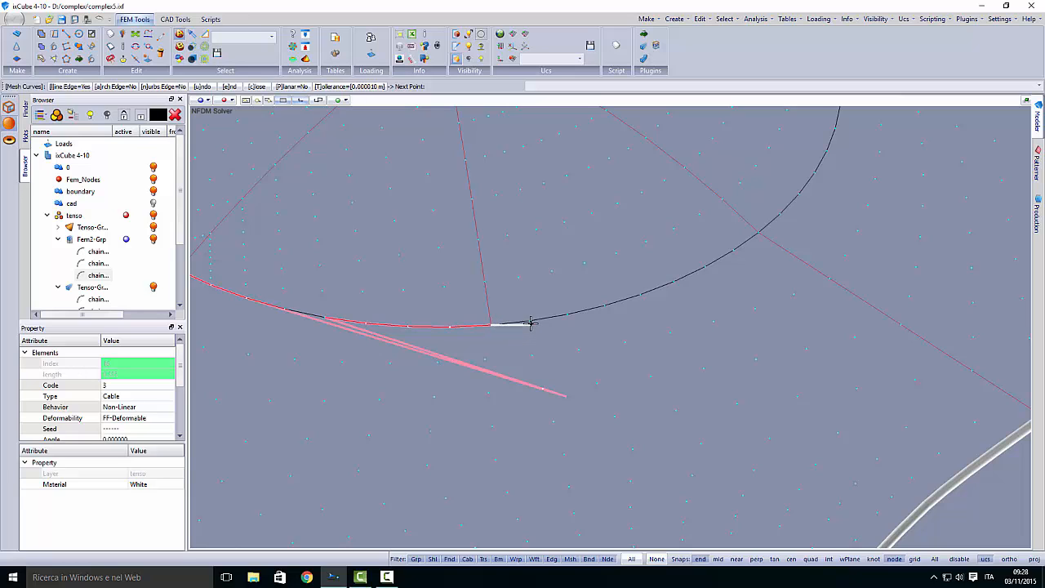
{"action": "left_click", "coordinate": [530, 321]}
{"action": "left_click", "coordinate": [568, 314]}
{"action": "left_click", "coordinate": [606, 306]}
{"action": "left_click", "coordinate": [640, 294]}
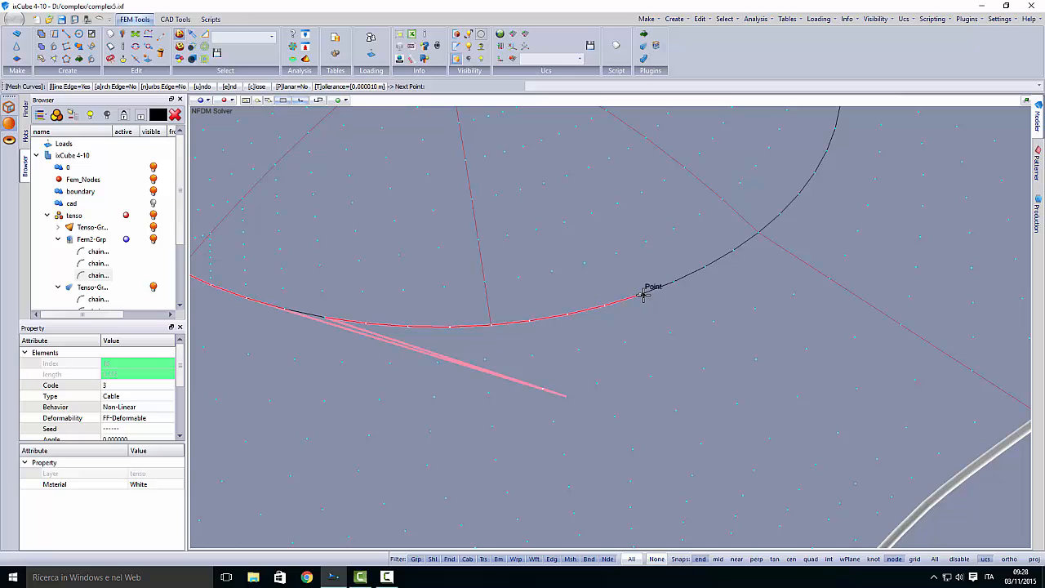
{"action": "left_click", "coordinate": [675, 282]}
{"action": "left_click", "coordinate": [705, 268]}
{"action": "left_click", "coordinate": [734, 249]}
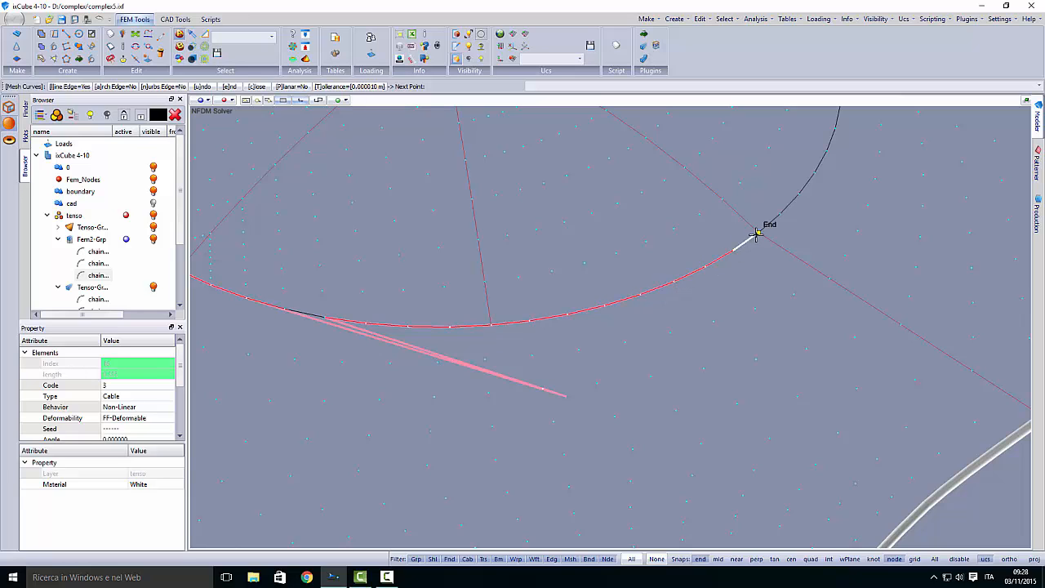
{"action": "left_click", "coordinate": [758, 234]}
{"action": "right_click", "coordinate": [785, 275]}
Examine the new chain's course along the ring against the underlying curve, close to its irregular stretch
{"action": "mouse_move", "coordinate": [677, 329]}
{"action": "middle_mouse_down"}
{"action": "mouse_move", "coordinate": [677, 317]}
{"action": "mouse_move", "coordinate": [686, 323]}
{"action": "mouse_move", "coordinate": [662, 328]}
{"action": "middle_mouse_up"}
{"action": "scroll", "coordinate": [350, 311], "scroll_direction": "up", "scroll_amount": 2}
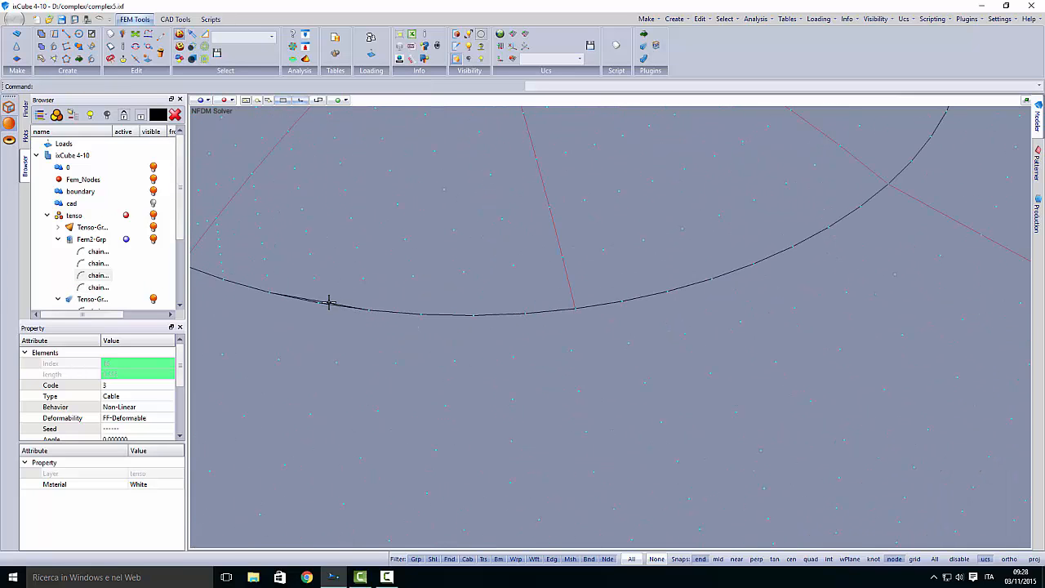
{"action": "left_click", "coordinate": [326, 302]}
{"action": "scroll", "coordinate": [477, 332], "scroll_direction": "down", "scroll_amount": 2}
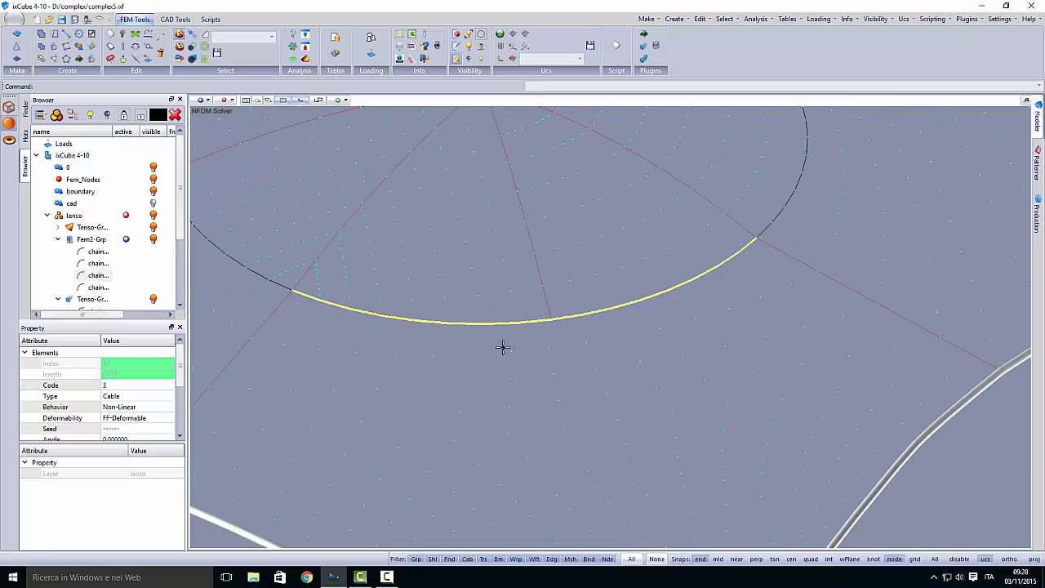
{"action": "key", "text": "Escape"}
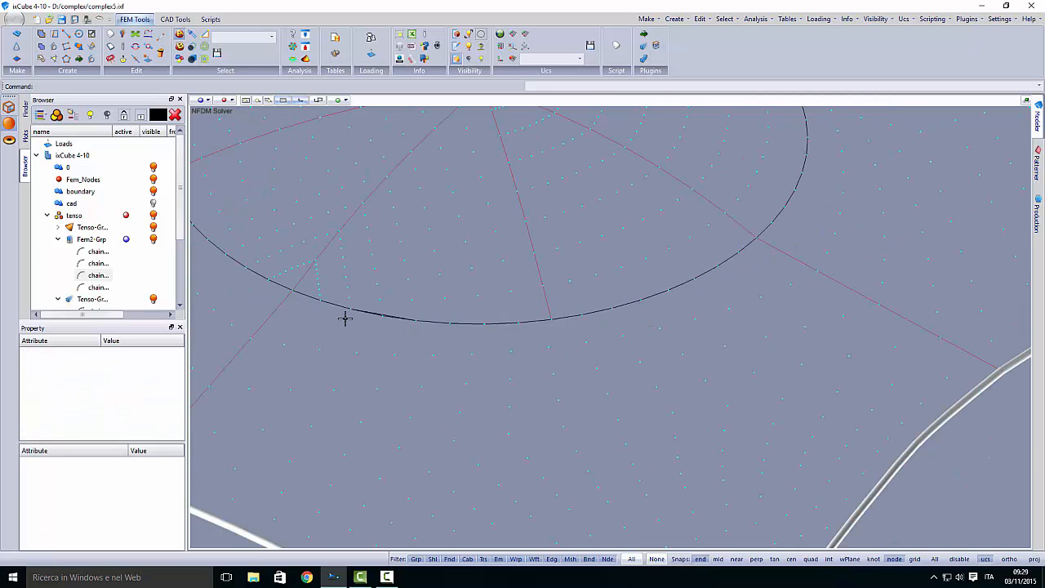
{"action": "scroll", "coordinate": [346, 317], "scroll_direction": "up", "scroll_amount": 7}
{"action": "left_click", "coordinate": [400, 318]}
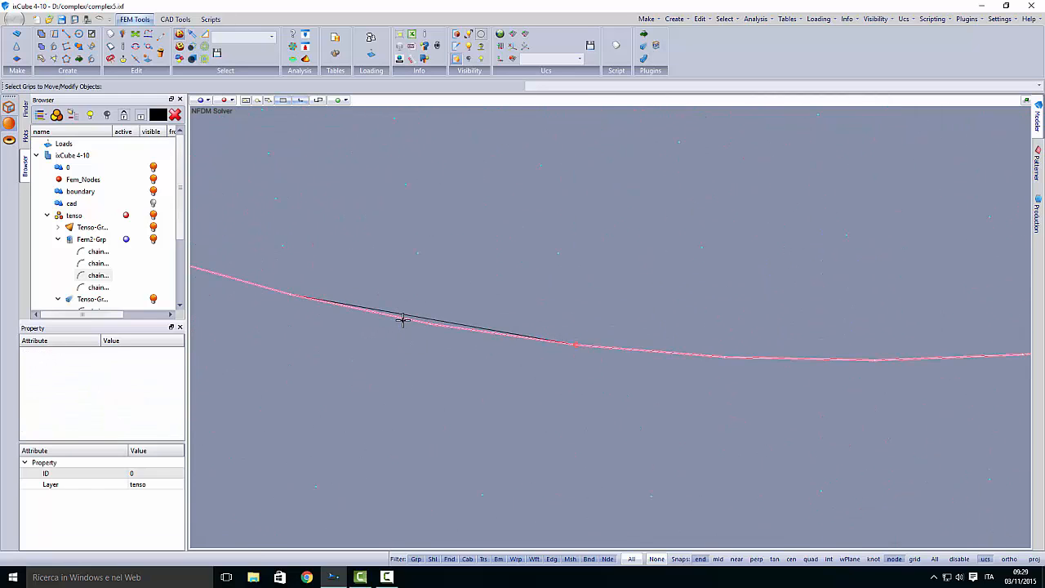
{"action": "key", "text": "Escape"}
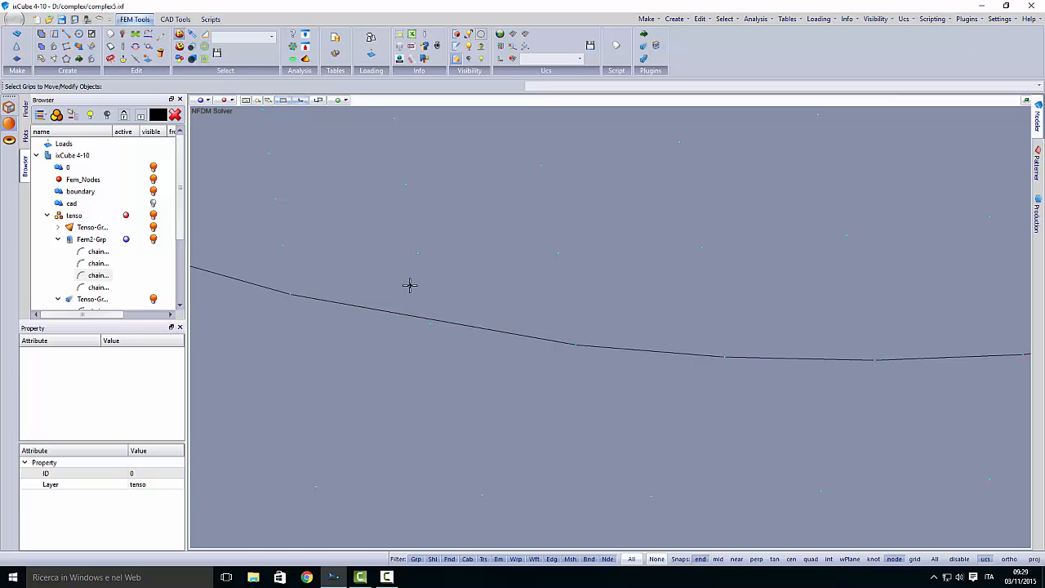
Examine the long cable element that bypasses a ring node, checking its properties and its place on the ring
{"action": "left_click", "coordinate": [417, 315]}
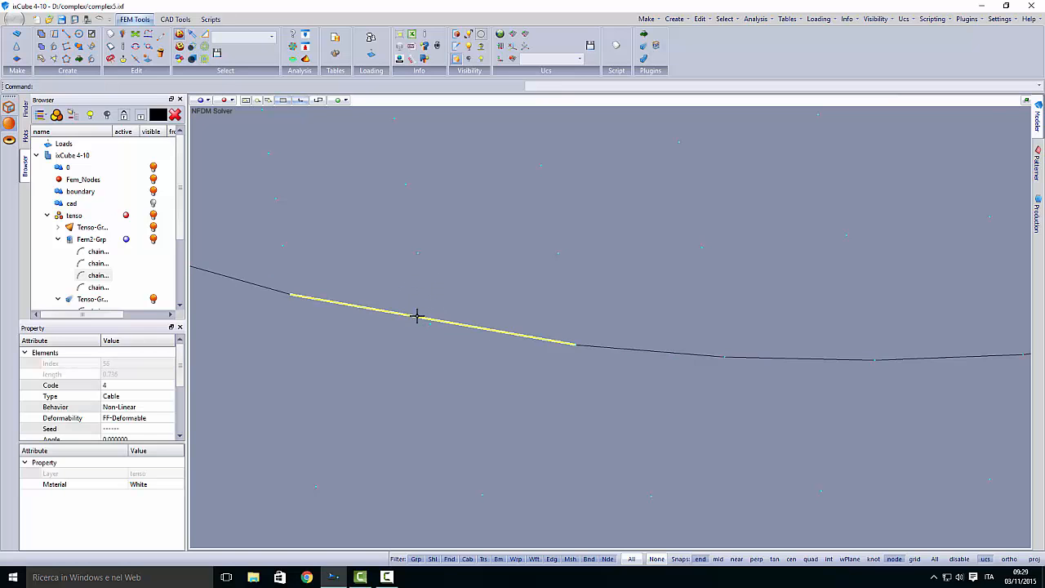
{"action": "scroll", "coordinate": [418, 316], "scroll_direction": "down", "scroll_amount": 5}
{"action": "scroll", "coordinate": [459, 343], "scroll_direction": "down", "scroll_amount": 4}
{"action": "middle_click_drag", "start_coordinate": [478, 381], "coordinate": [417, 385]}
{"action": "scroll", "coordinate": [374, 319], "scroll_direction": "down", "scroll_amount": 2}
{"action": "scroll", "coordinate": [380, 322], "scroll_direction": "up", "scroll_amount": 5}
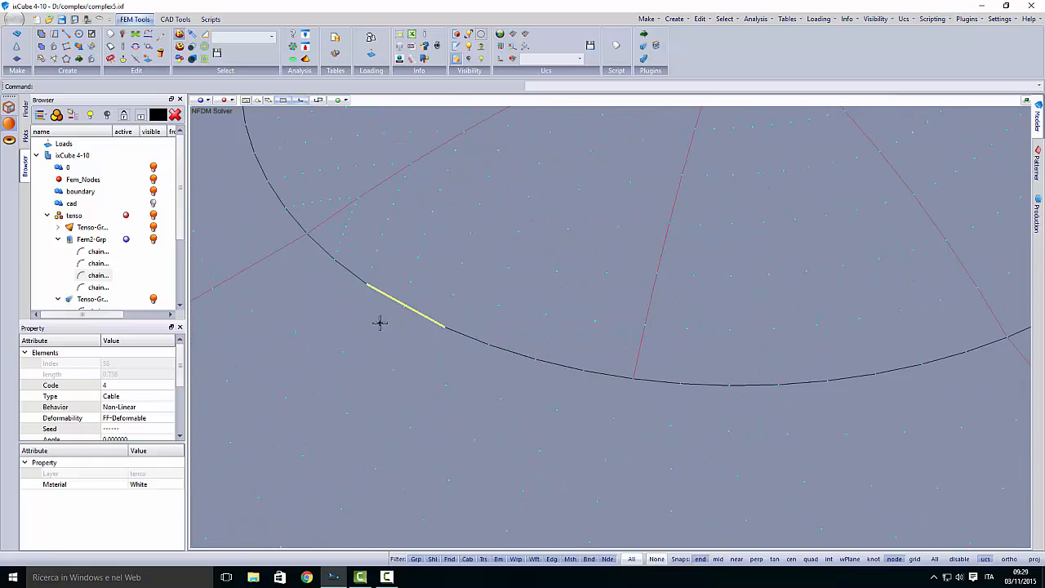
{"action": "key", "text": "Escape"}
{"action": "scroll", "coordinate": [393, 310], "scroll_direction": "up", "scroll_amount": 2}
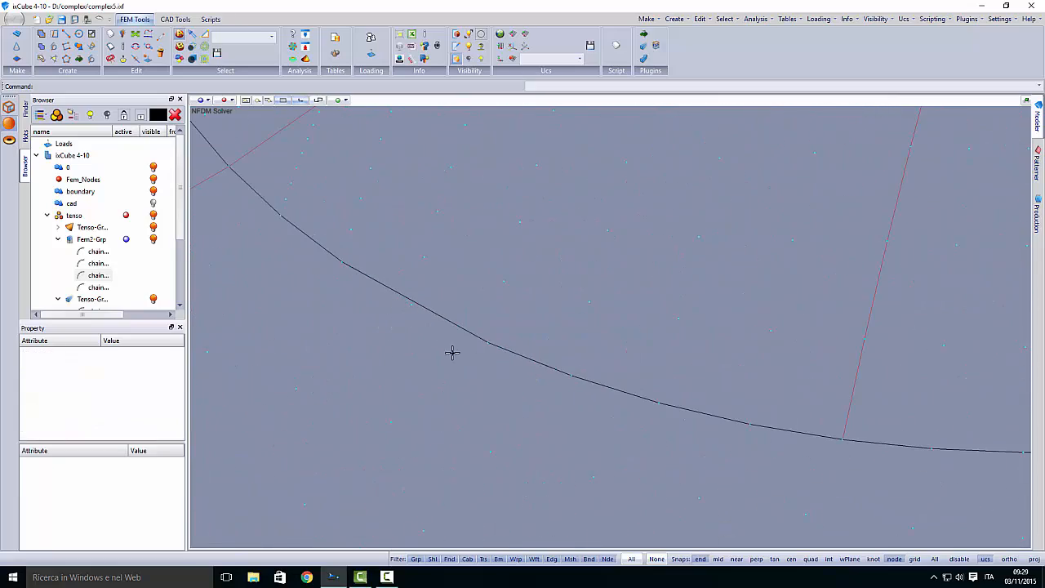
{"action": "scroll", "coordinate": [431, 350], "scroll_direction": "down", "scroll_amount": 3}
{"action": "scroll", "coordinate": [434, 352], "scroll_direction": "up", "scroll_amount": 3}
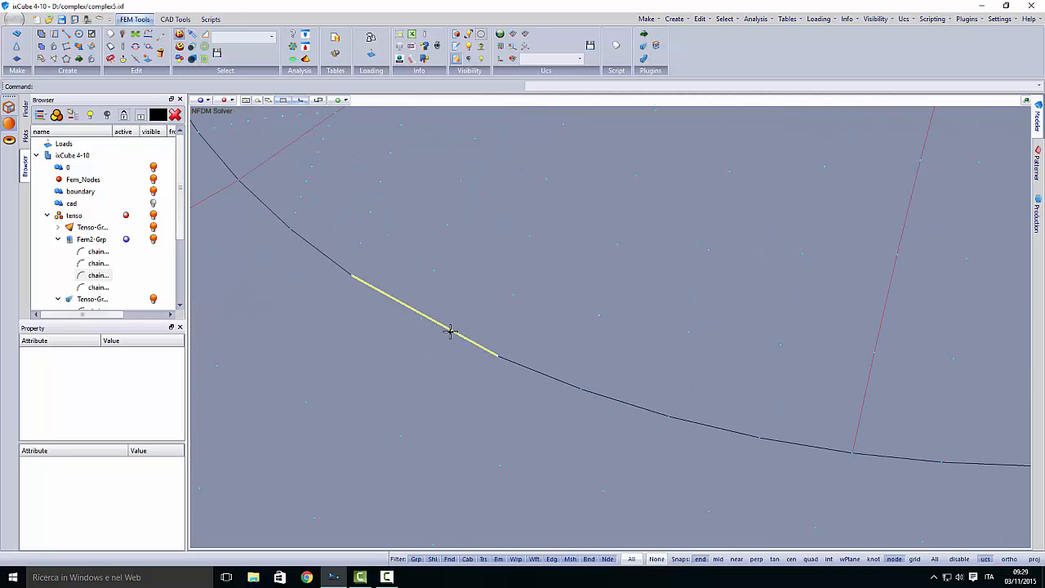
Split the long cable element that bypasses a ring node into 2 parts
{"action": "left_click", "coordinate": [449, 331]}
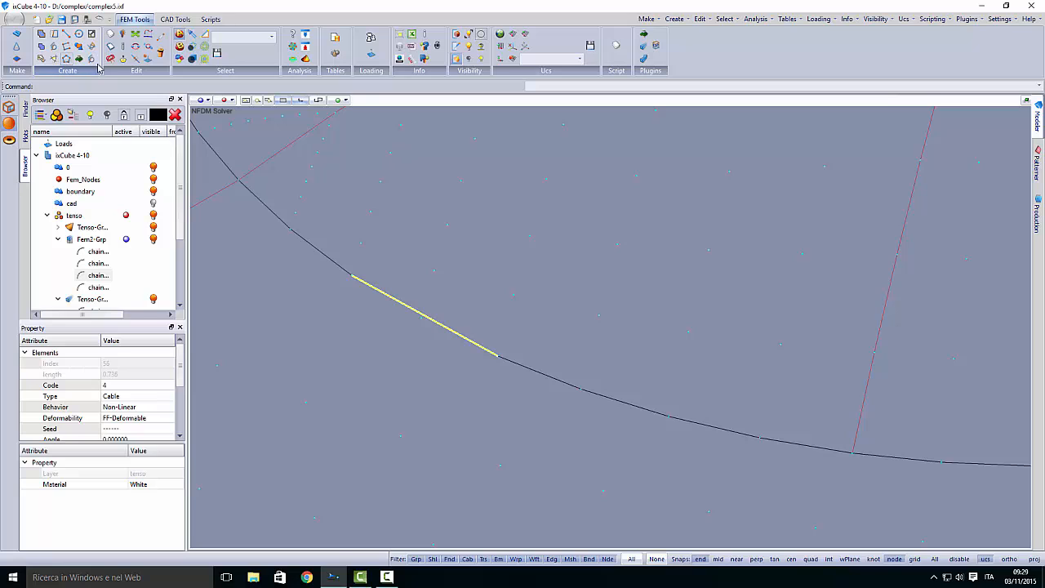
{"action": "left_click", "coordinate": [137, 60]}
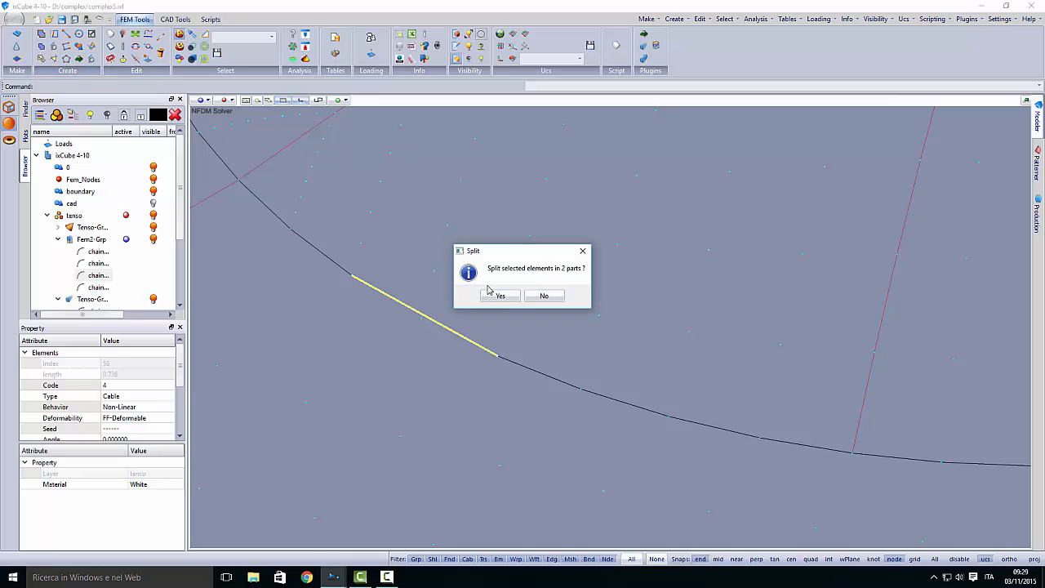
{"action": "left_click", "coordinate": [499, 295]}
Move the split element's middle node onto the adjacent membrane node with Move Node
{"action": "scroll", "coordinate": [457, 314], "scroll_direction": "up", "scroll_amount": 2}
{"action": "scroll", "coordinate": [416, 318], "scroll_direction": "up", "scroll_amount": 1}
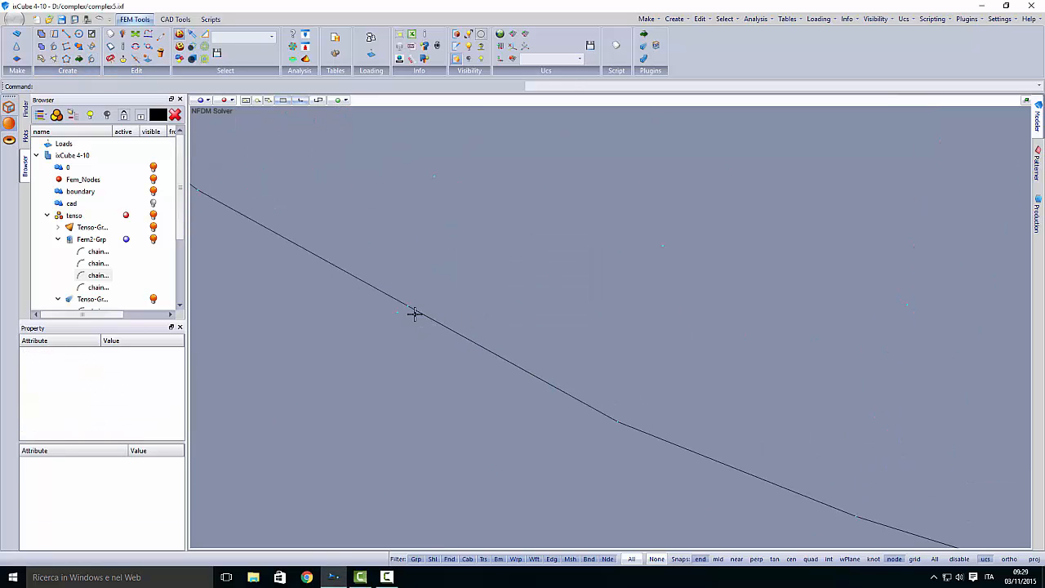
{"action": "scroll", "coordinate": [414, 313], "scroll_direction": "up", "scroll_amount": 1}
{"action": "left_click", "coordinate": [147, 62]}
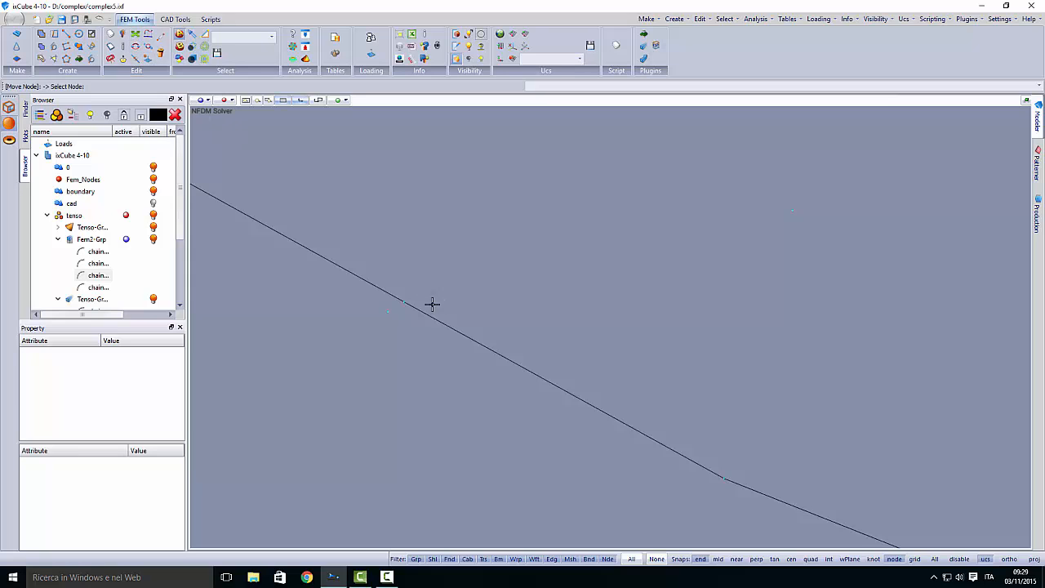
{"action": "left_click", "coordinate": [406, 301]}
{"action": "left_click", "coordinate": [401, 309]}
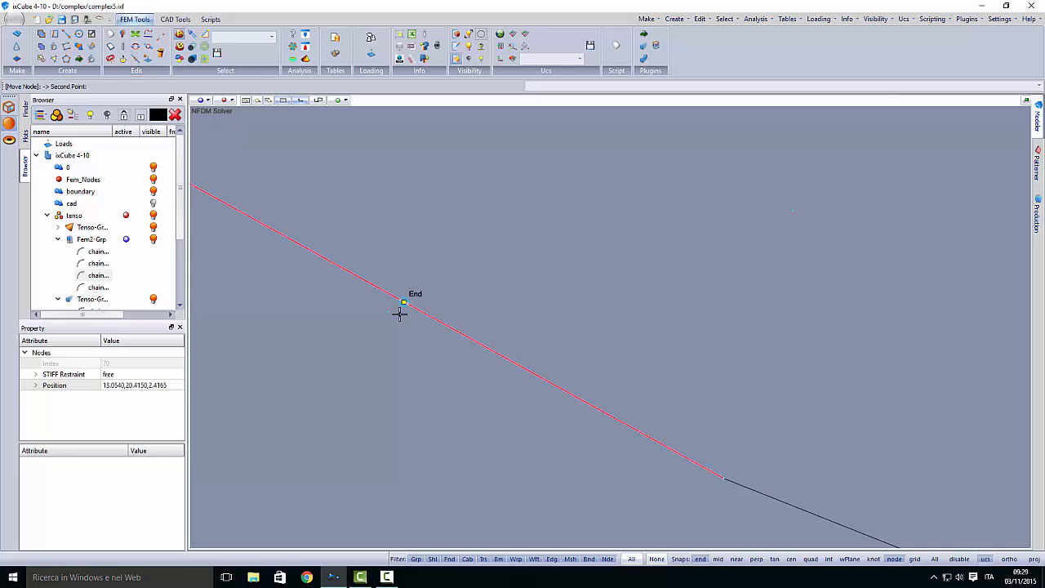
{"action": "left_click", "coordinate": [376, 315]}
{"action": "scroll", "coordinate": [360, 333], "scroll_direction": "down", "scroll_amount": 5}
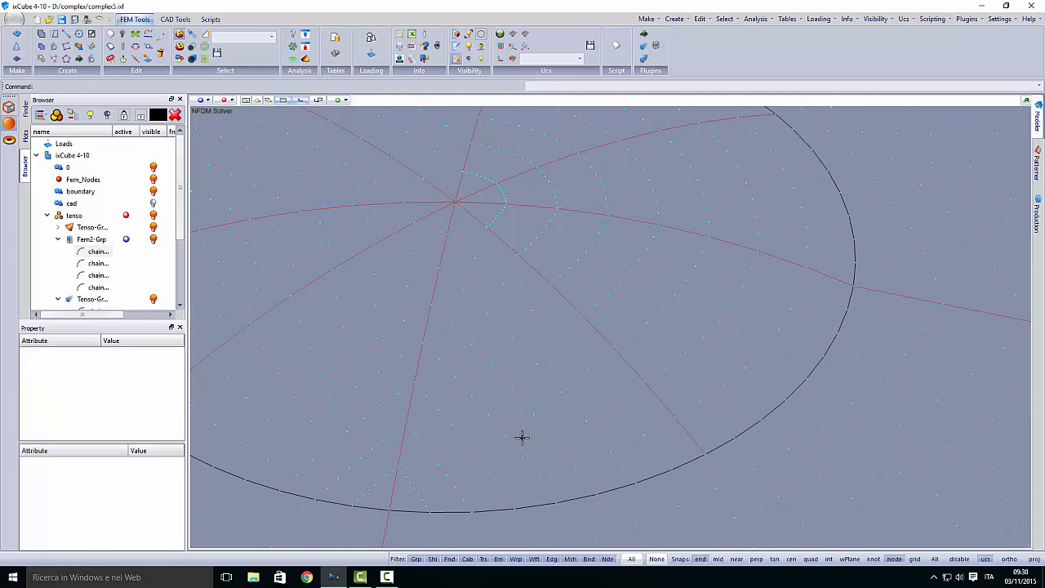
Compare a radial boundary curve inside the ring with the first chain of Fem2-Grp, and clear the selection
{"action": "middle_click_drag", "start_coordinate": [490, 434], "coordinate": [511, 421]}
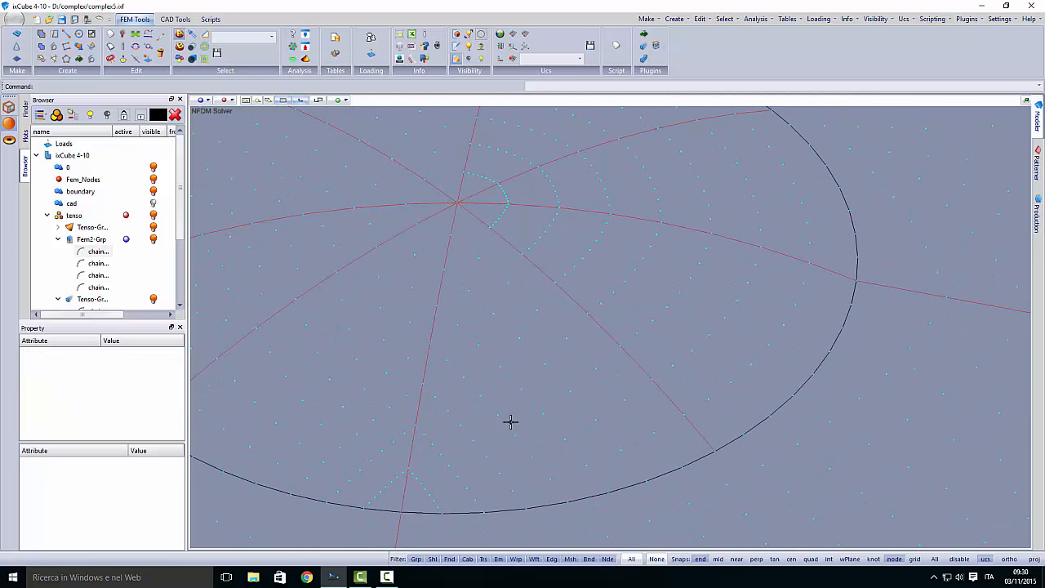
{"action": "left_click", "coordinate": [507, 242]}
{"action": "key", "text": "Escape"}
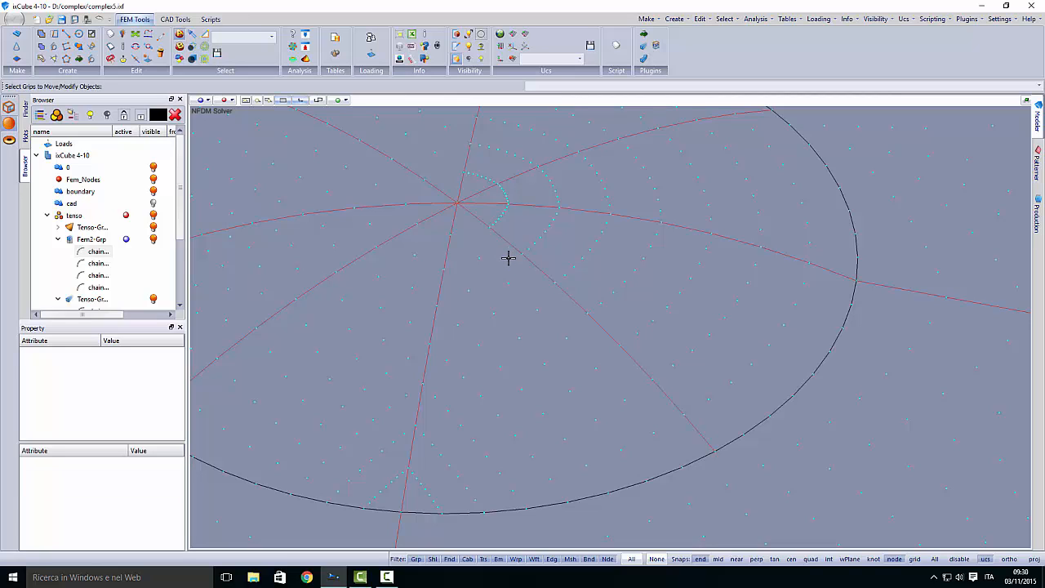
{"action": "left_click", "coordinate": [507, 244]}
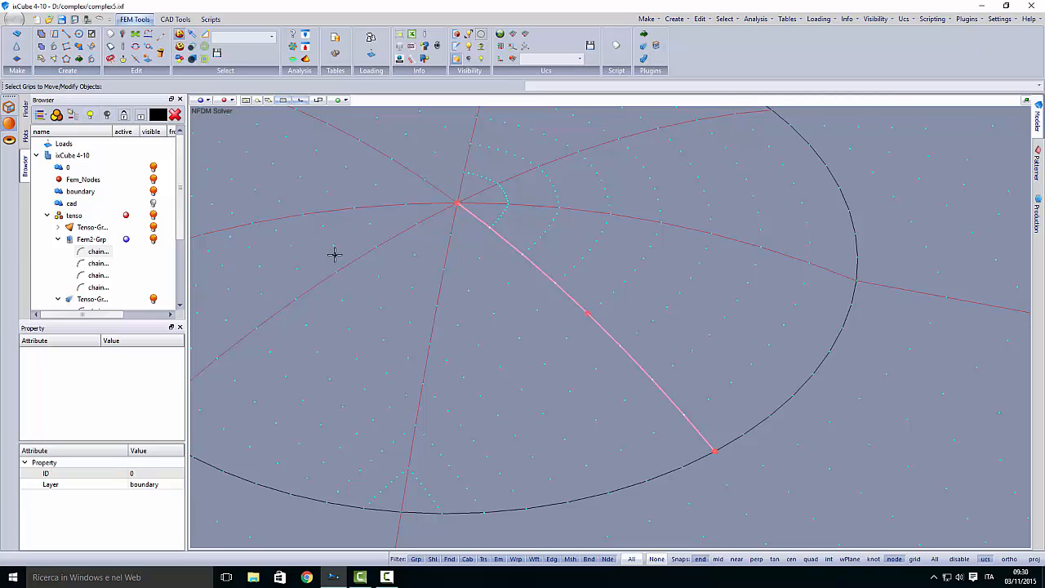
{"action": "key", "text": "Escape"}
{"action": "left_click", "coordinate": [98, 251]}
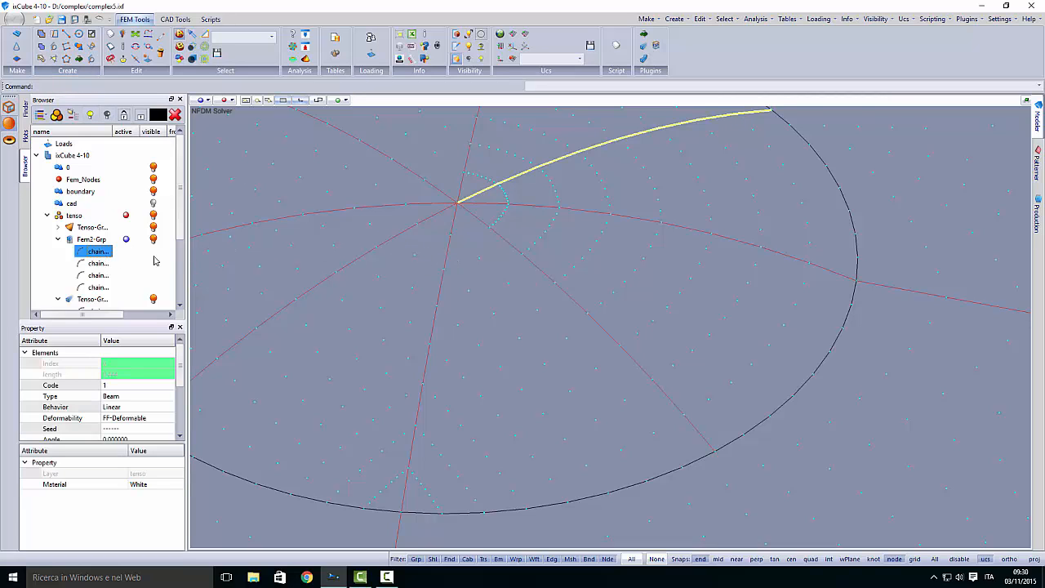
{"action": "mouse_move", "coordinate": [497, 258]}
{"action": "middle_mouse_down"}
{"action": "mouse_move", "coordinate": [488, 272]}
{"action": "mouse_move", "coordinate": [495, 270]}
{"action": "middle_mouse_up"}
{"action": "key", "text": "Escape"}
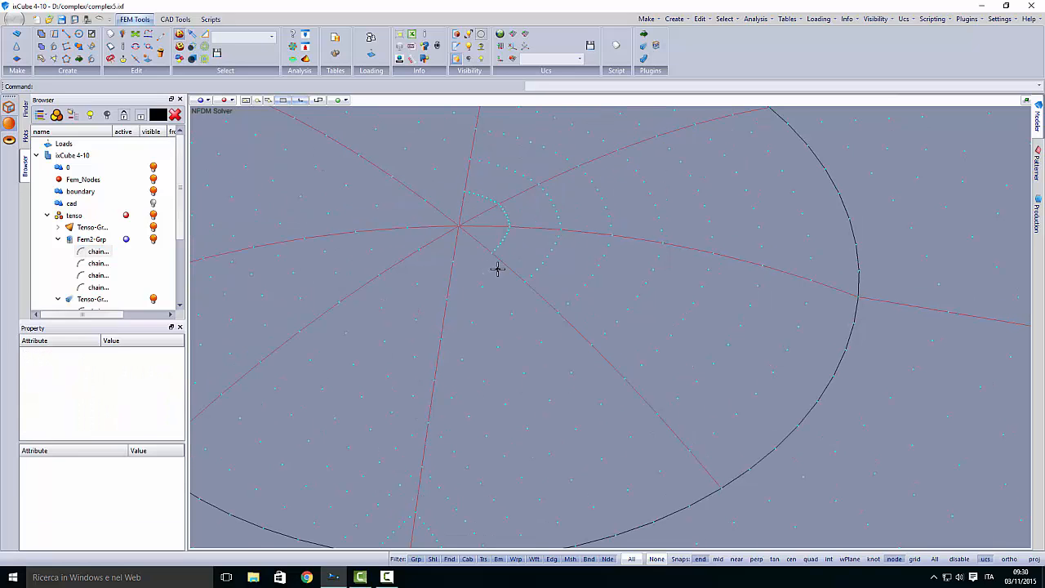
Select the seven other radial curves inside the ring and mesh them with 9 discretization points
{"action": "left_click", "coordinate": [500, 262]}
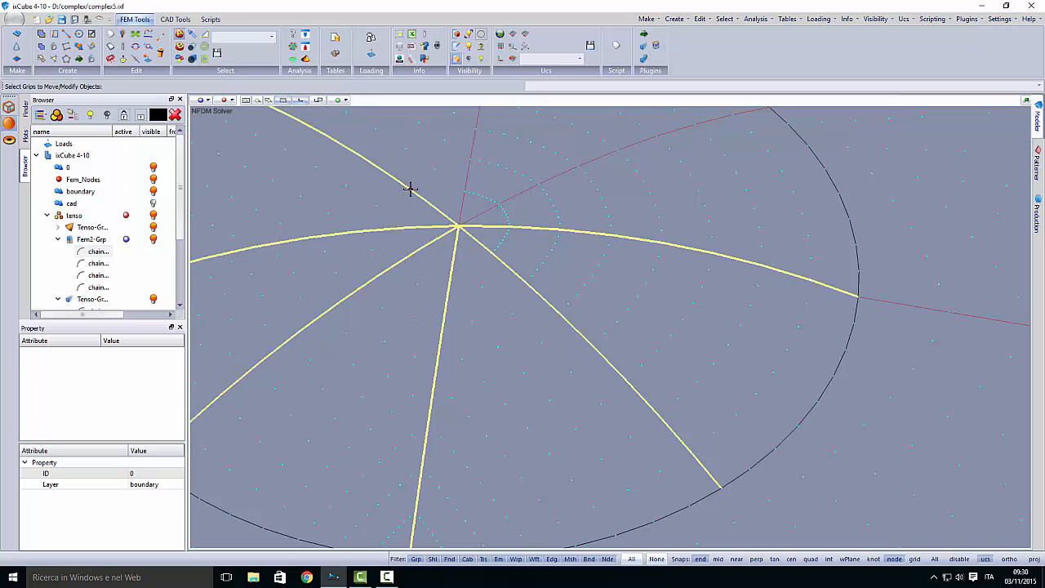
{"action": "left_click", "coordinate": [468, 176]}
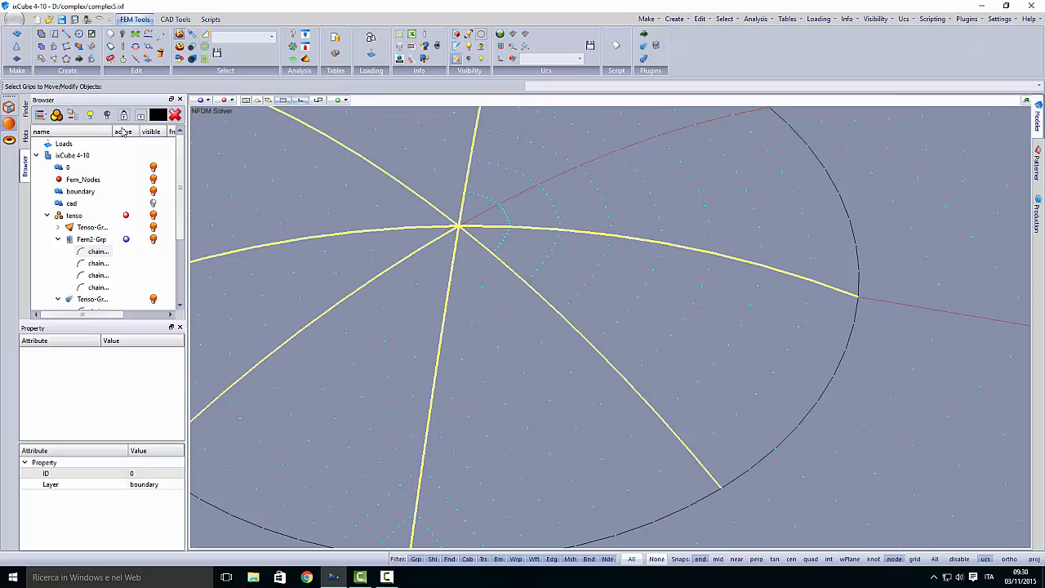
{"action": "left_click", "coordinate": [42, 60]}
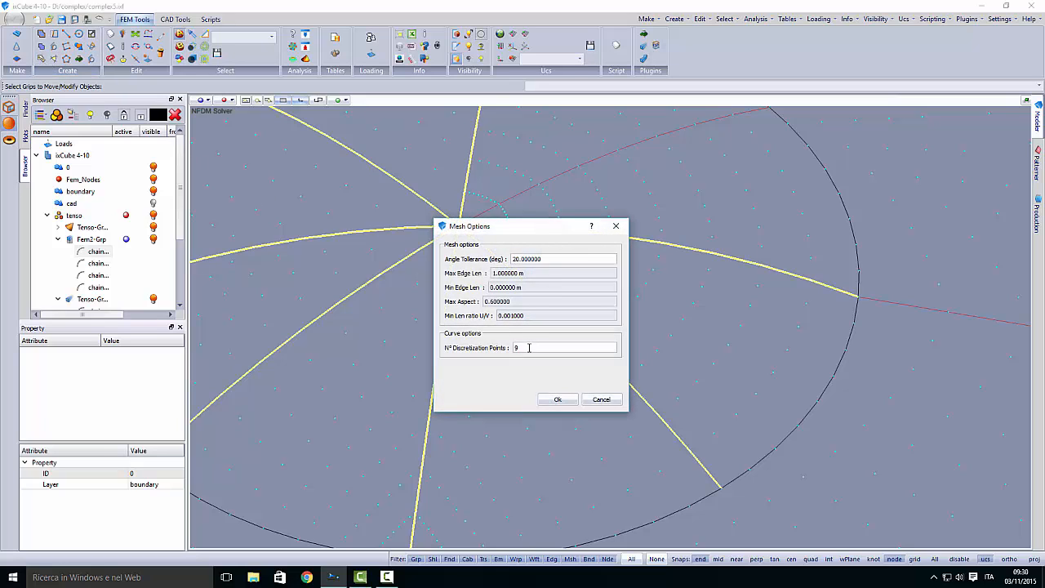
{"action": "left_click_drag", "start_coordinate": [529, 348], "coordinate": [480, 352]}
{"action": "left_click", "coordinate": [567, 399]}
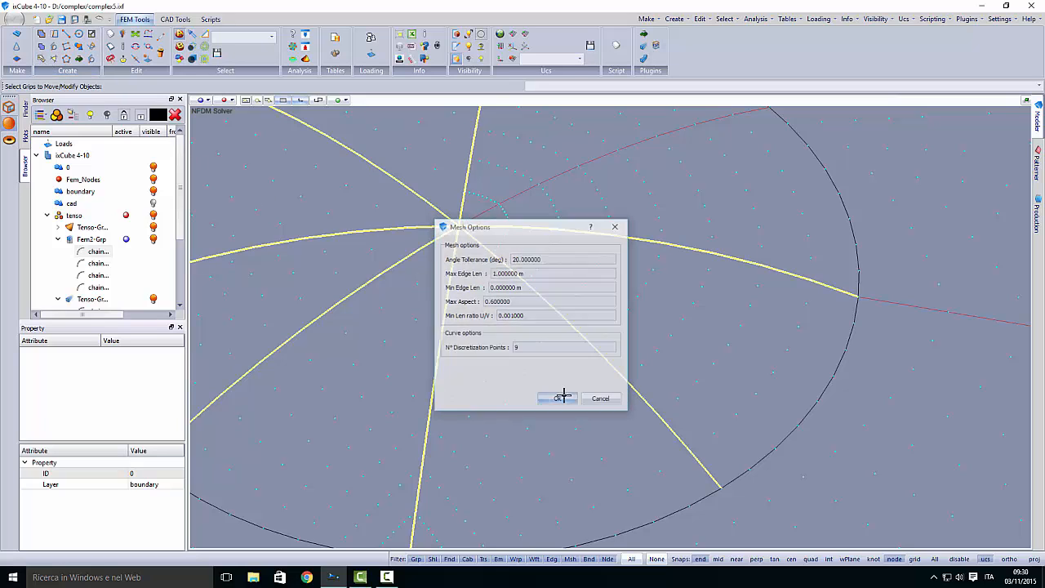
Examine the new radial chains of Fem2-Grp one by one, checking their location and properties, and clear the selection
{"action": "left_click", "coordinate": [98, 263]}
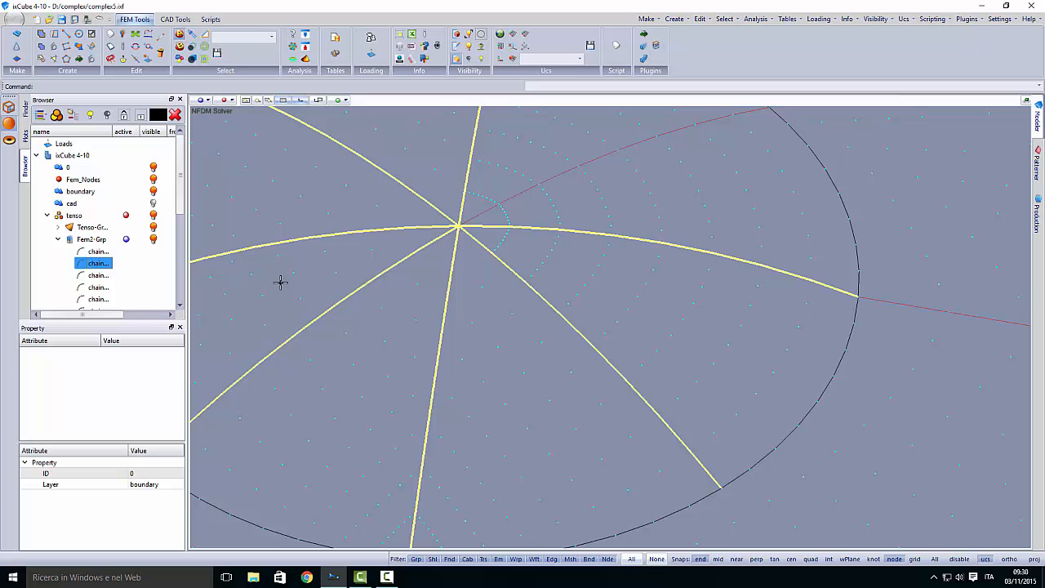
{"action": "middle_click_drag", "start_coordinate": [291, 294], "coordinate": [315, 289]}
{"action": "key", "text": "Escape"}
{"action": "scroll", "coordinate": [119, 278], "scroll_direction": "down", "scroll_amount": 5}
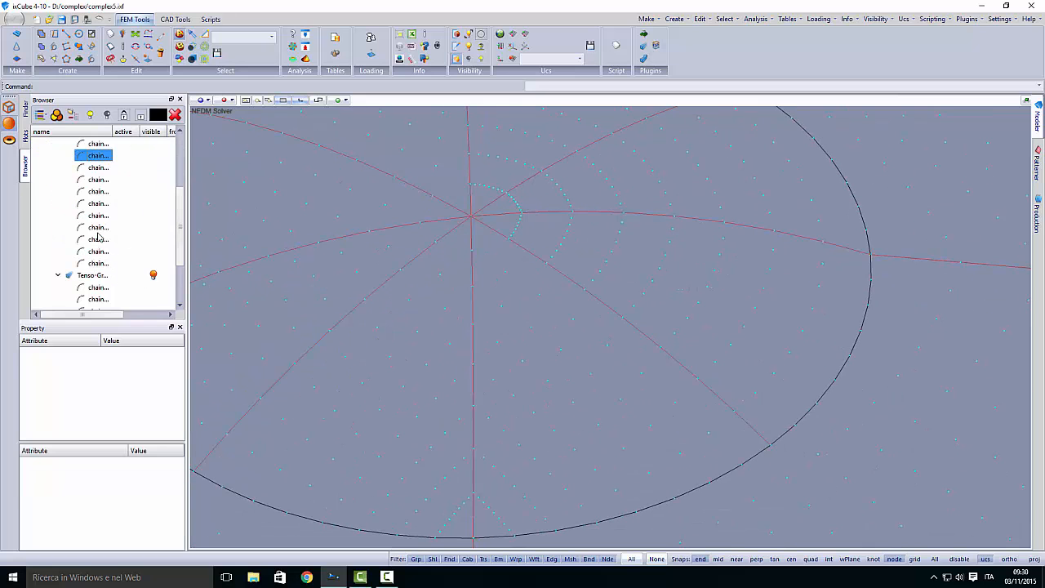
{"action": "left_click", "coordinate": [95, 228]}
{"action": "middle_click_drag", "start_coordinate": [295, 274], "coordinate": [269, 293]}
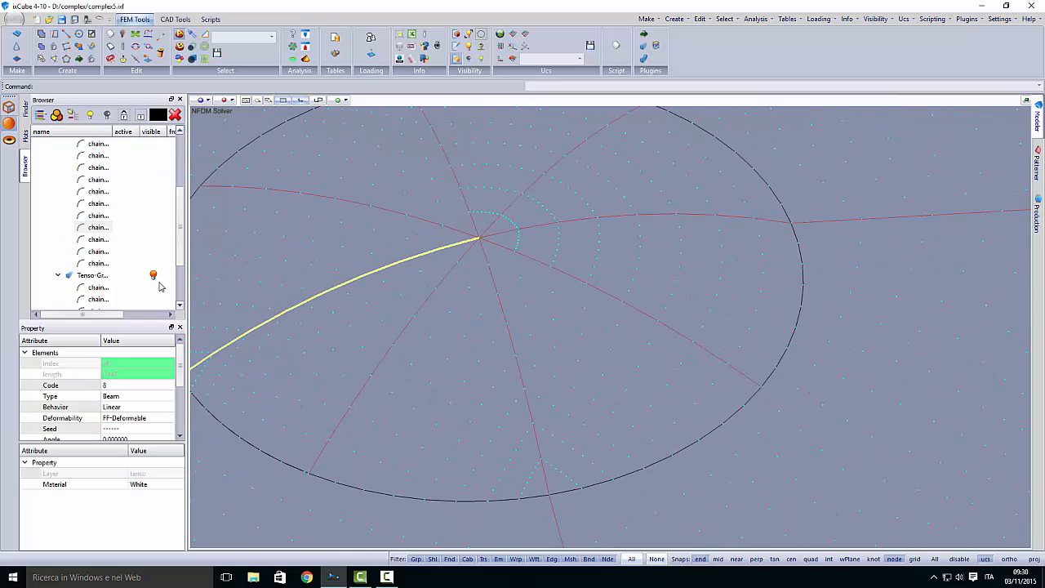
{"action": "left_click", "coordinate": [97, 239]}
{"action": "left_click", "coordinate": [101, 252]}
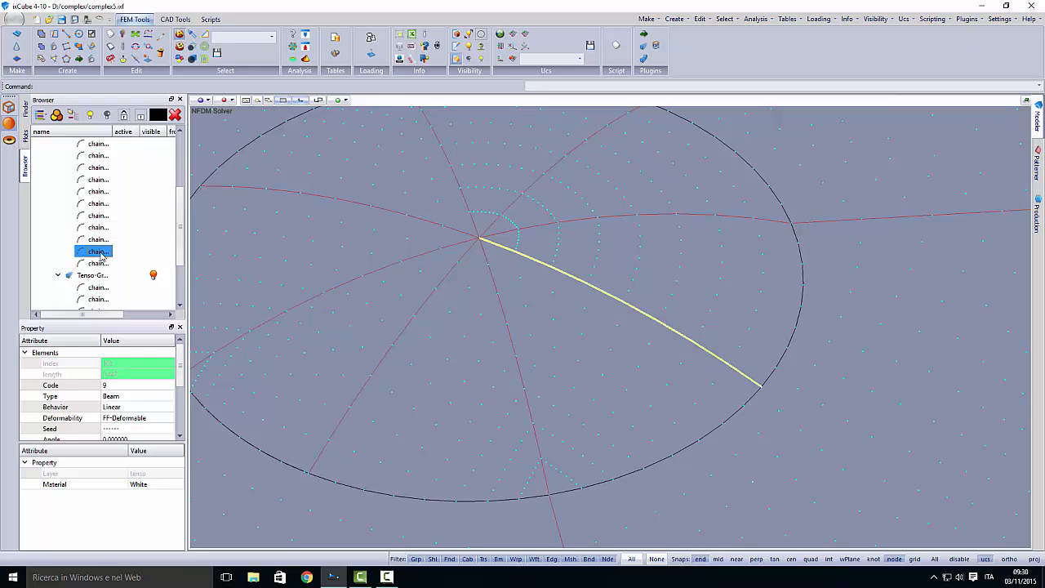
{"action": "left_click", "coordinate": [98, 263]}
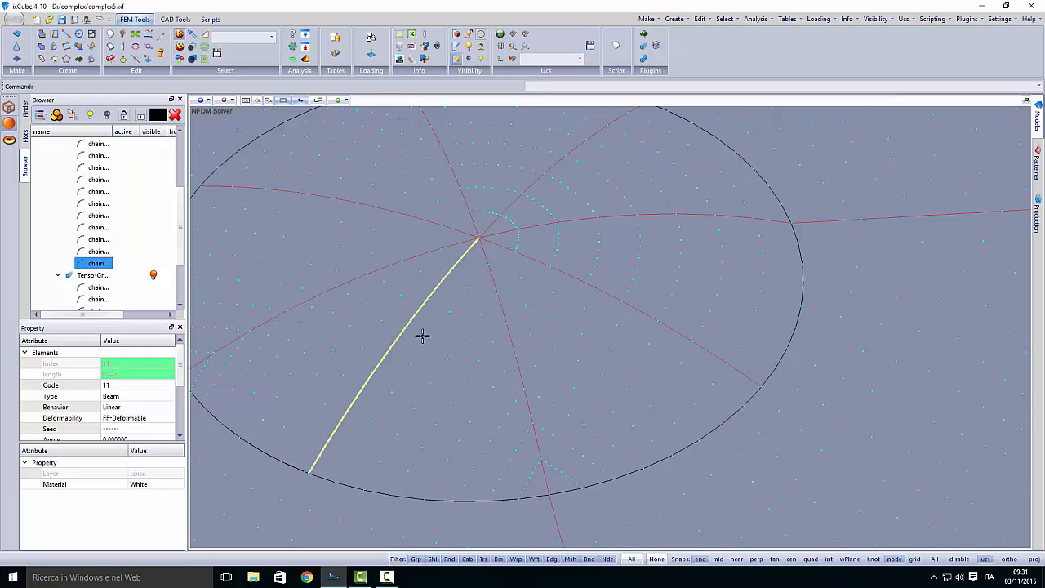
{"action": "scroll", "coordinate": [423, 336], "scroll_direction": "down", "scroll_amount": 2}
{"action": "middle_click_drag", "start_coordinate": [383, 364], "coordinate": [372, 359]}
{"action": "left_click", "coordinate": [393, 357]}
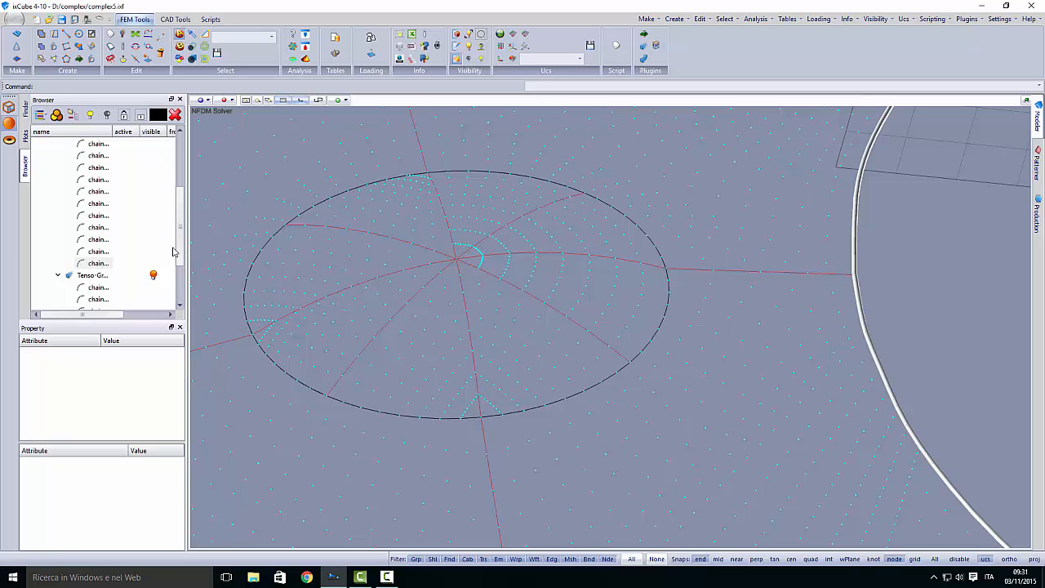
Save the model
{"action": "scroll", "coordinate": [560, 338], "scroll_direction": "down", "scroll_amount": 3}
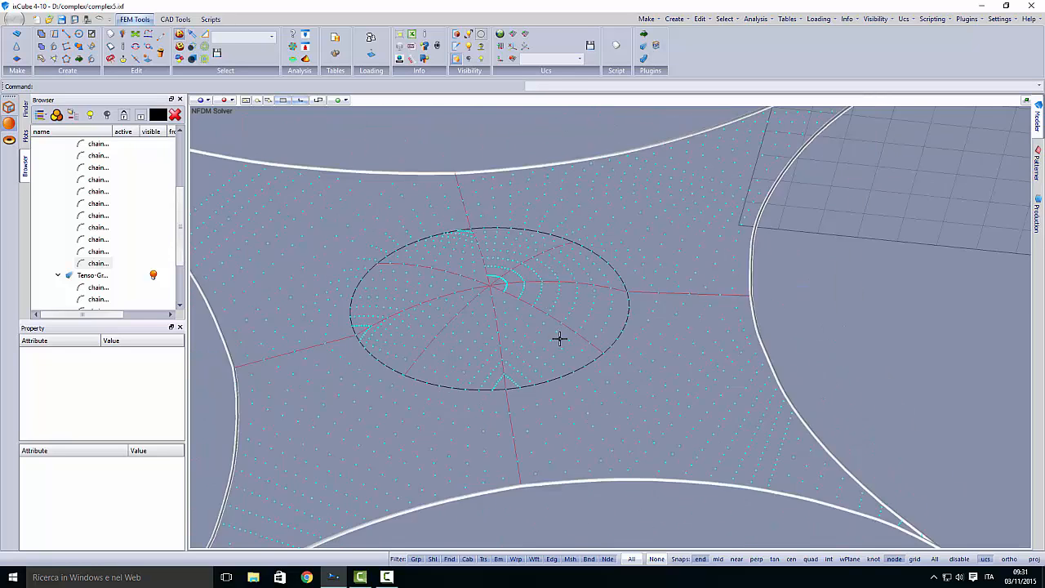
{"action": "left_click", "coordinate": [12, 18]}
{"action": "left_click", "coordinate": [45, 90]}
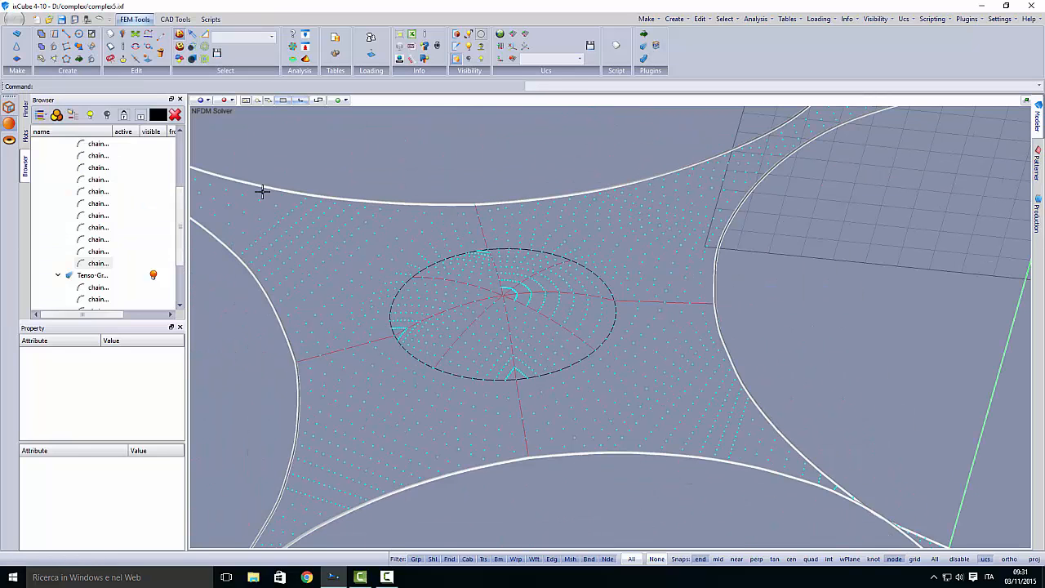
Highlight the elements of Fem2-Grp, examine the ring's continuity near the end of a radial beam, and clear the selection
{"action": "scroll", "coordinate": [492, 320], "scroll_direction": "down", "scroll_amount": 2}
{"action": "middle_click_drag", "start_coordinate": [476, 350], "coordinate": [513, 360]}
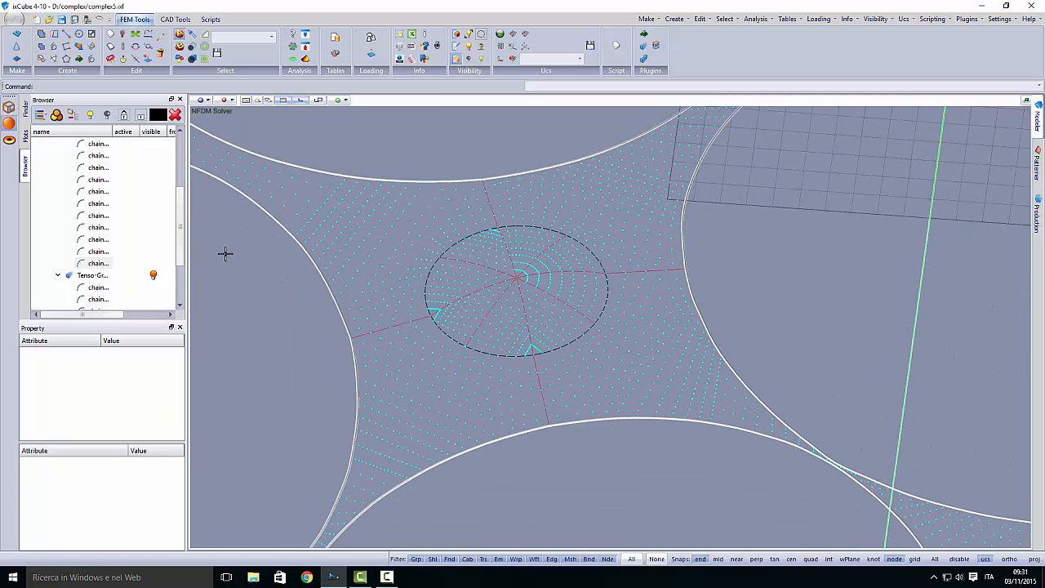
{"action": "left_click_drag", "start_coordinate": [180, 208], "coordinate": [180, 184]}
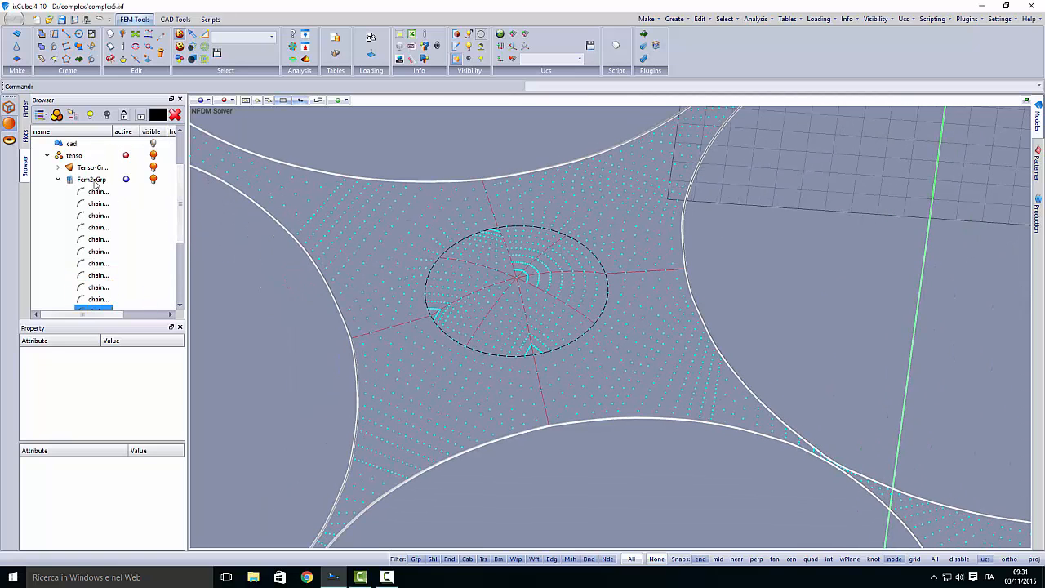
{"action": "left_click", "coordinate": [94, 181]}
{"action": "scroll", "coordinate": [431, 323], "scroll_direction": "up", "scroll_amount": 3}
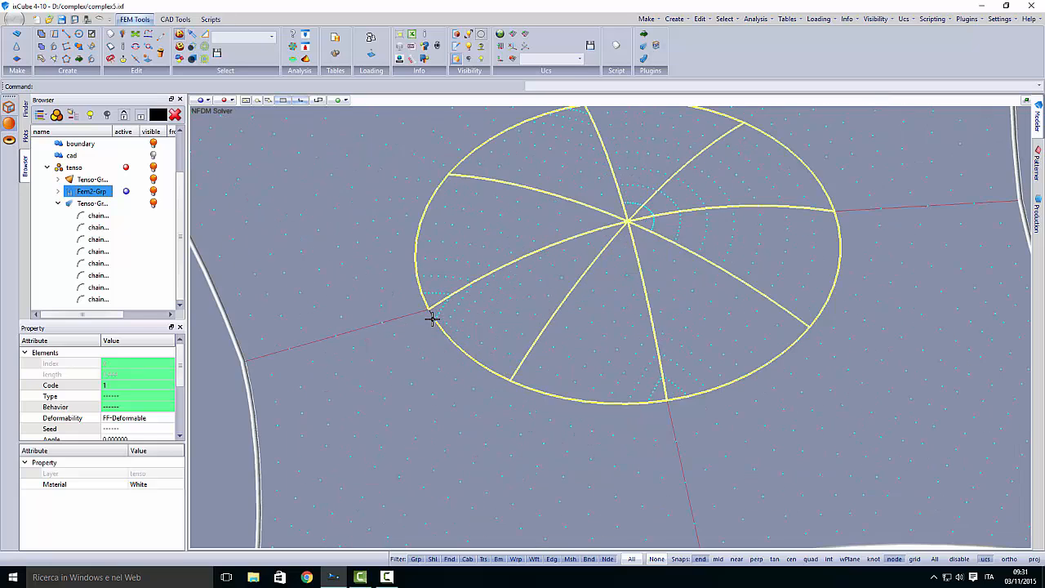
{"action": "scroll", "coordinate": [427, 317], "scroll_direction": "up", "scroll_amount": 3}
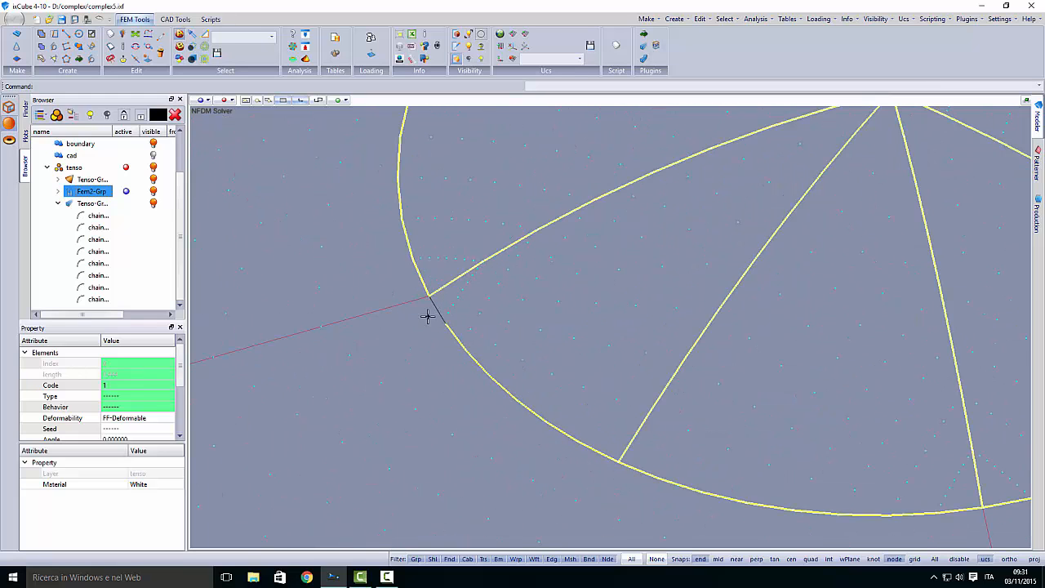
{"action": "left_click", "coordinate": [415, 319]}
Draw a FEM line in Fem2-Grp between the ring's radial junction node and the adjacent ring node to close the gap
{"action": "scroll", "coordinate": [438, 310], "scroll_direction": "up", "scroll_amount": 3}
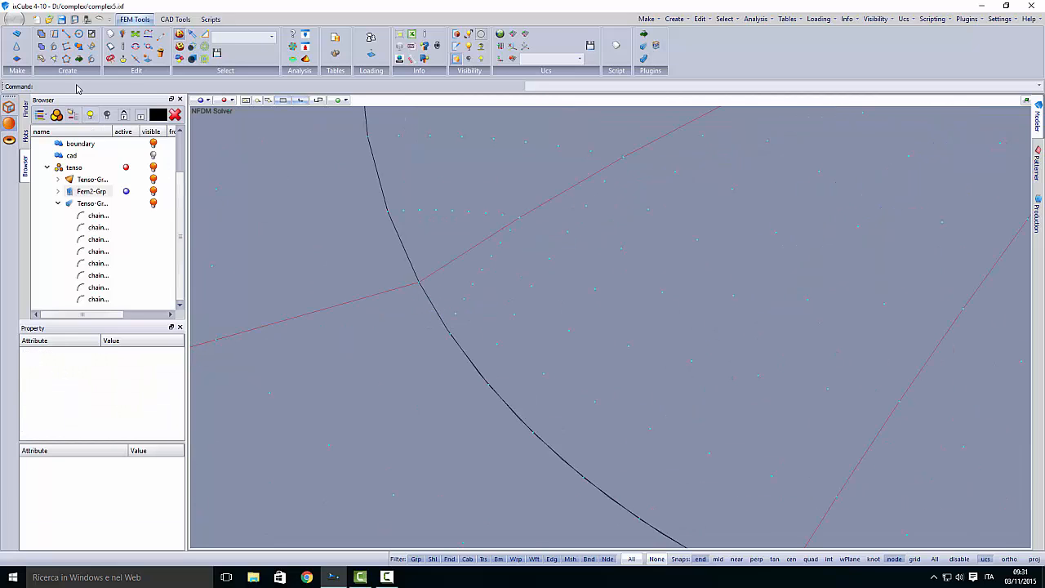
{"action": "left_click", "coordinate": [65, 34]}
{"action": "left_click", "coordinate": [416, 282]}
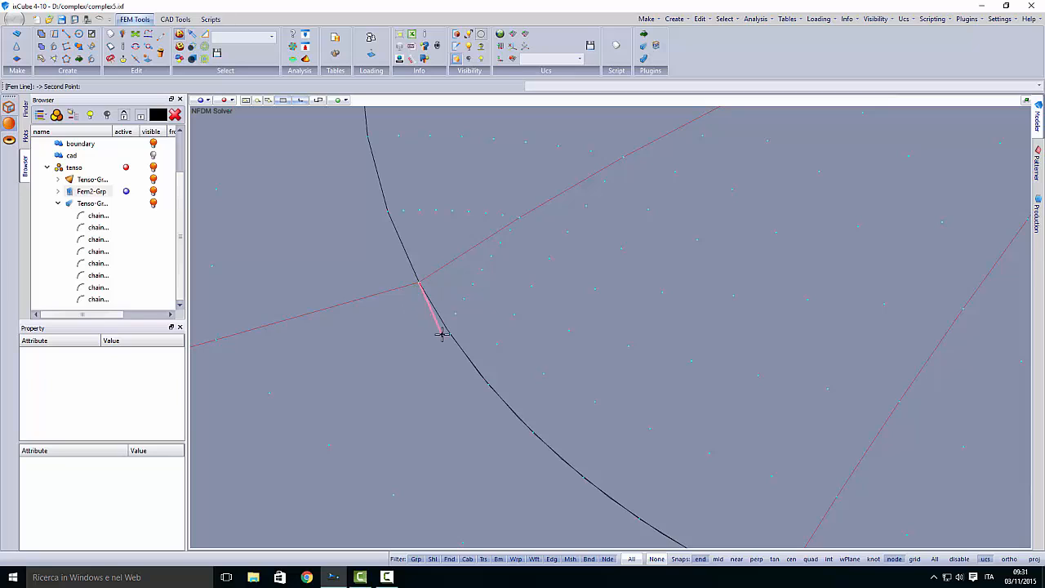
{"action": "left_click", "coordinate": [448, 334]}
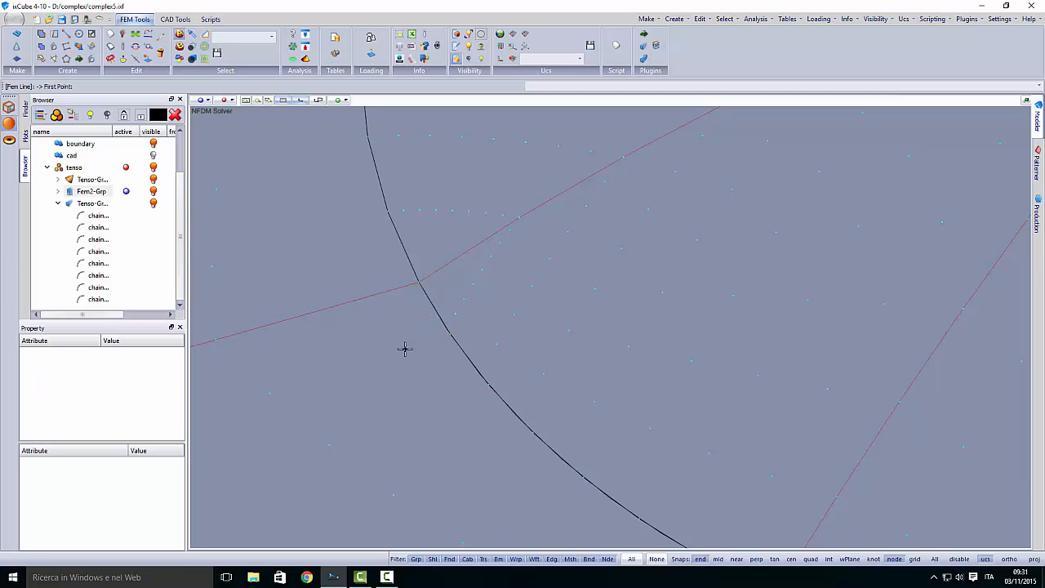
{"action": "double_click", "coordinate": [93, 192]}
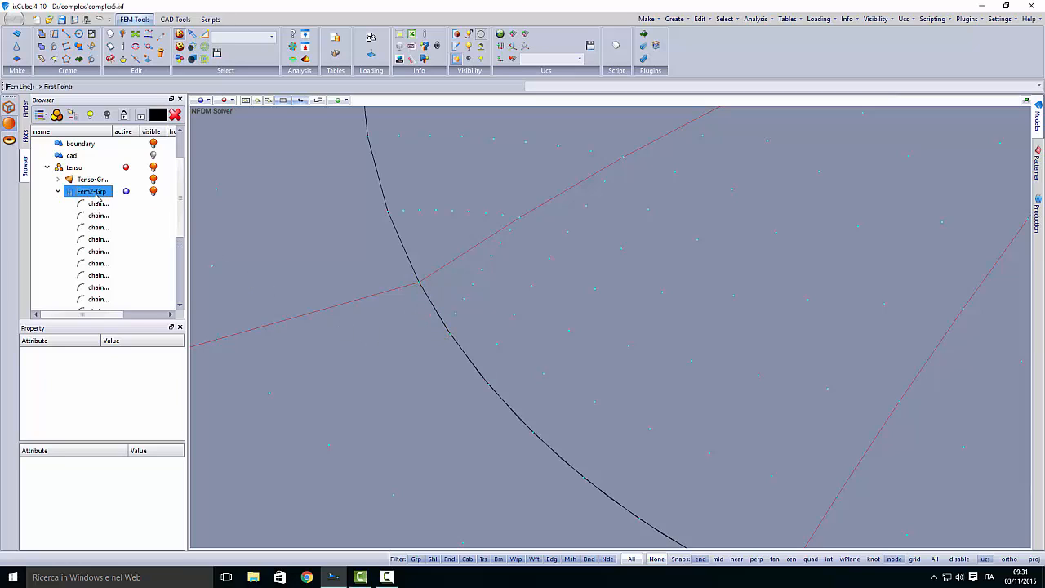
{"action": "double_click", "coordinate": [98, 194]}
{"action": "scroll", "coordinate": [451, 329], "scroll_direction": "up", "scroll_amount": 5}
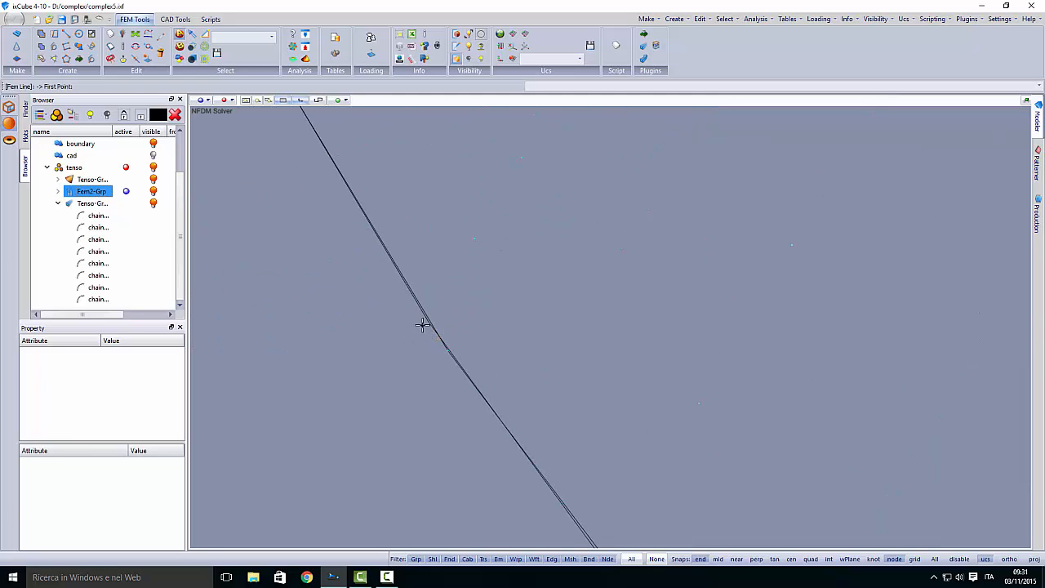
{"action": "key", "text": "Escape"}
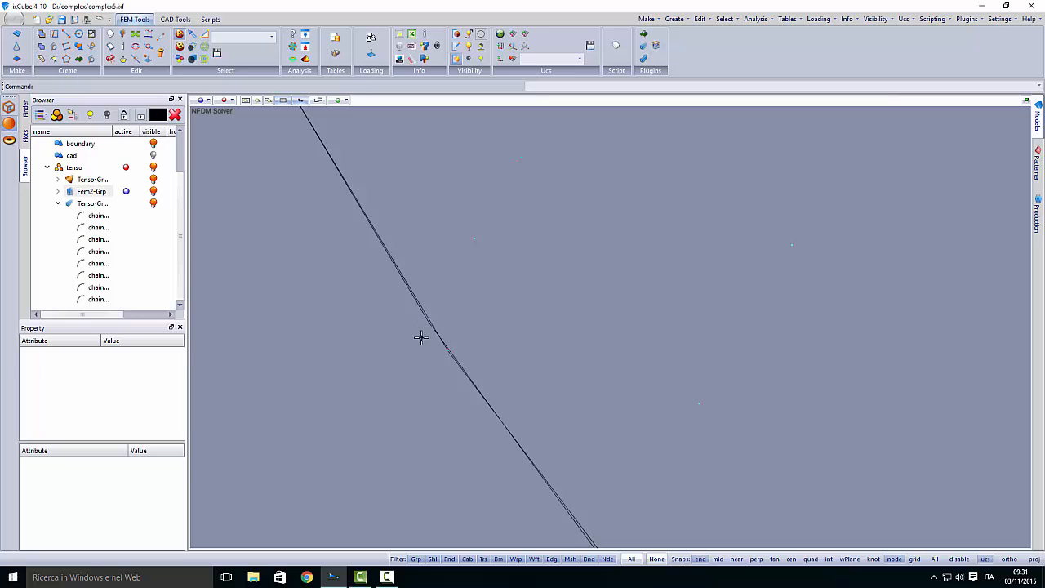
Inspect the curve along the ring at the closed gap and clear the selection
{"action": "left_click", "coordinate": [426, 318]}
{"action": "scroll", "coordinate": [383, 308], "scroll_direction": "down", "scroll_amount": 4}
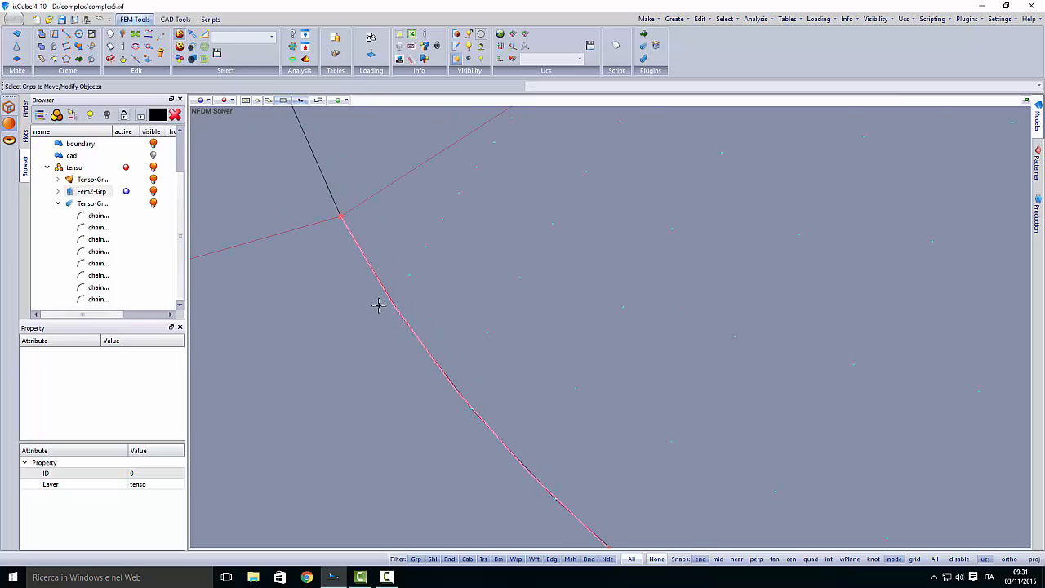
{"action": "key", "text": "Escape"}
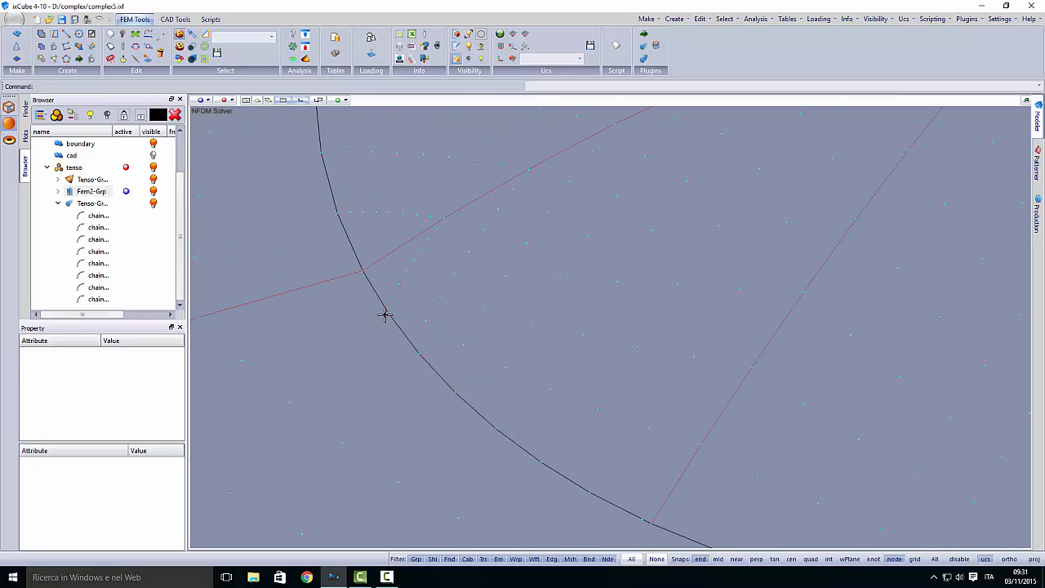
{"action": "scroll", "coordinate": [385, 315], "scroll_direction": "up", "scroll_amount": 4}
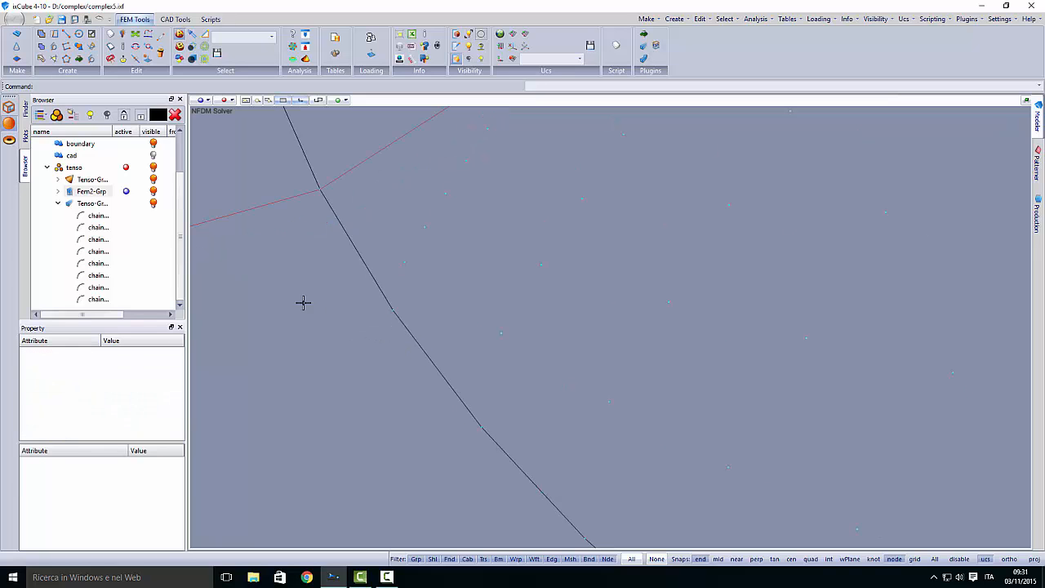
Define all Fem2-Grp elements as Beam type with Linear behavior, Fixed deformability and the CHS_88.9x4.8 seed
{"action": "left_click", "coordinate": [91, 191]}
{"action": "scroll", "coordinate": [313, 305], "scroll_direction": "down", "scroll_amount": 5}
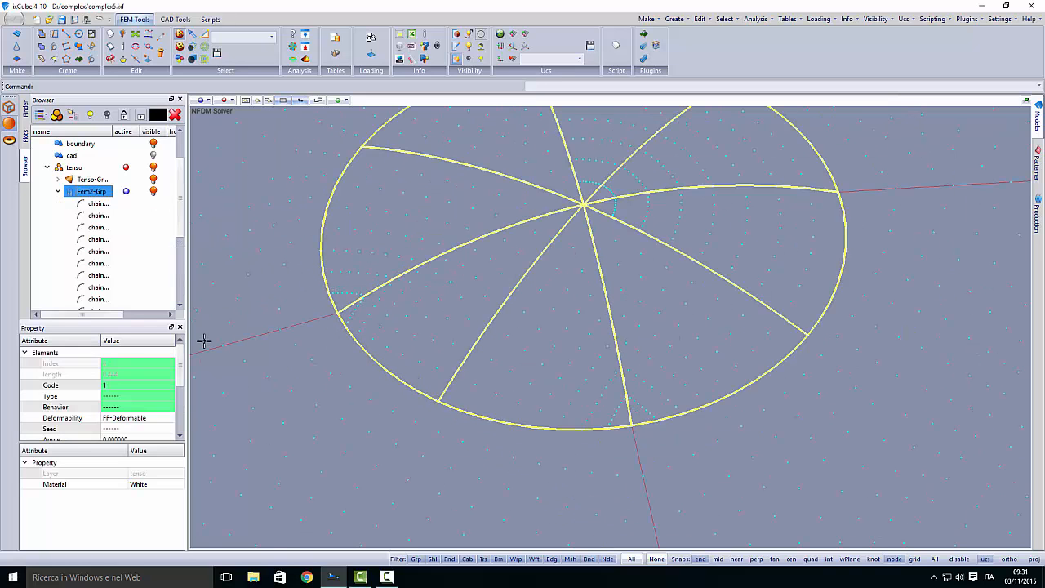
{"action": "left_click", "coordinate": [135, 396]}
{"action": "left_click", "coordinate": [112, 429]}
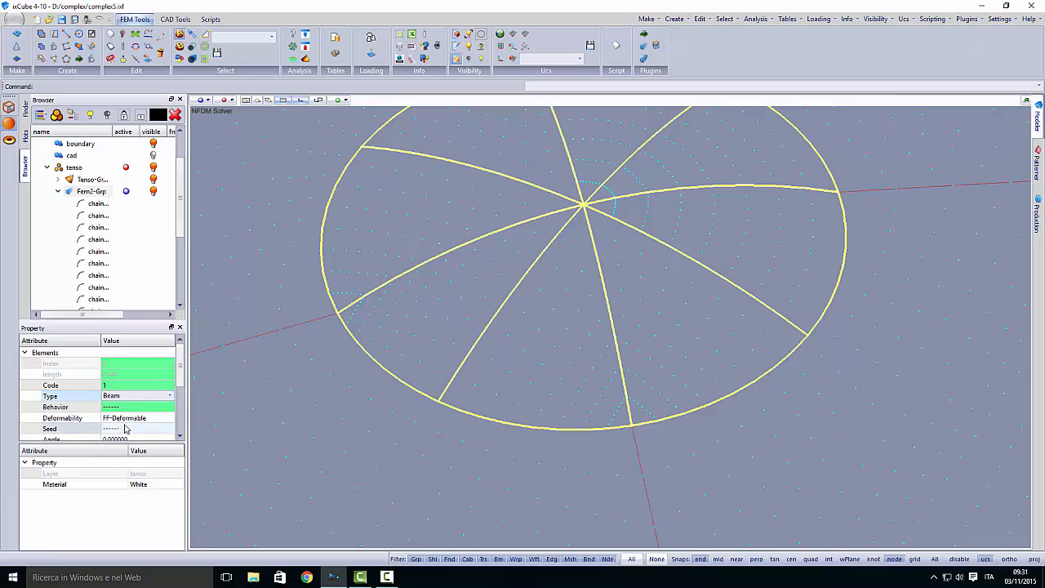
{"action": "left_click", "coordinate": [135, 406]}
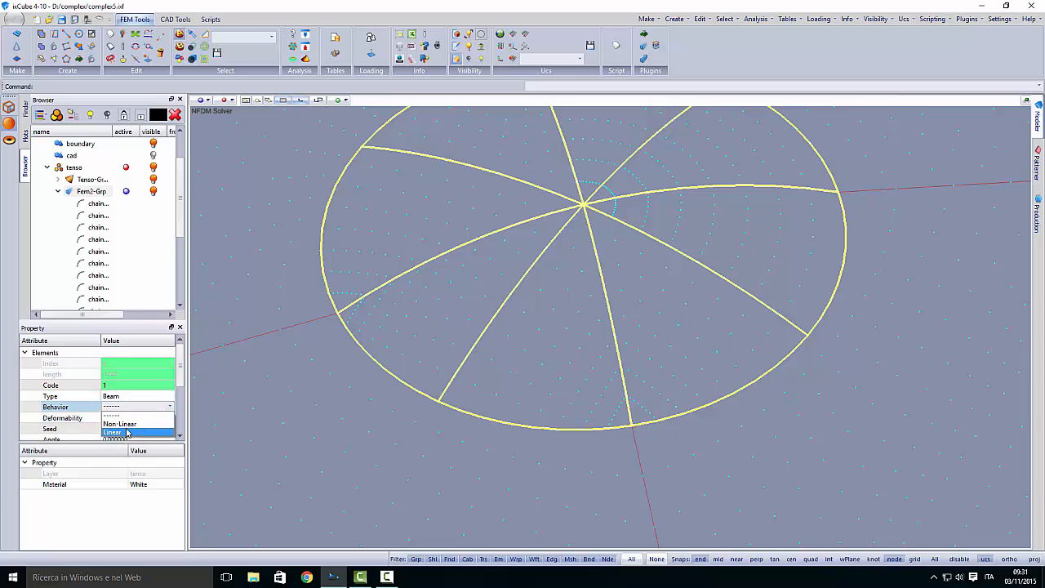
{"action": "left_click", "coordinate": [126, 432]}
{"action": "left_click", "coordinate": [135, 418]}
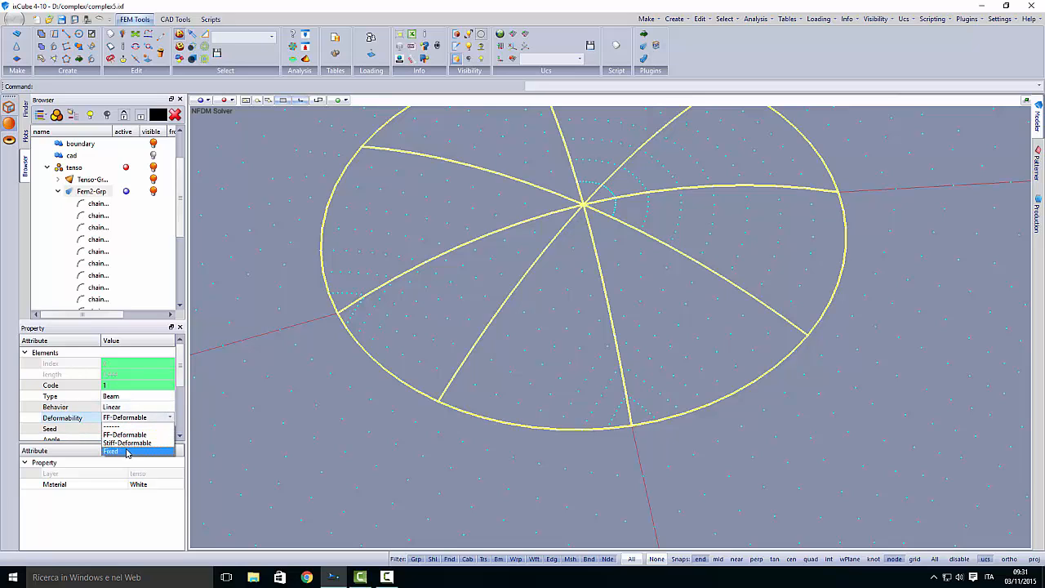
{"action": "left_click", "coordinate": [126, 451]}
{"action": "left_click", "coordinate": [135, 427]}
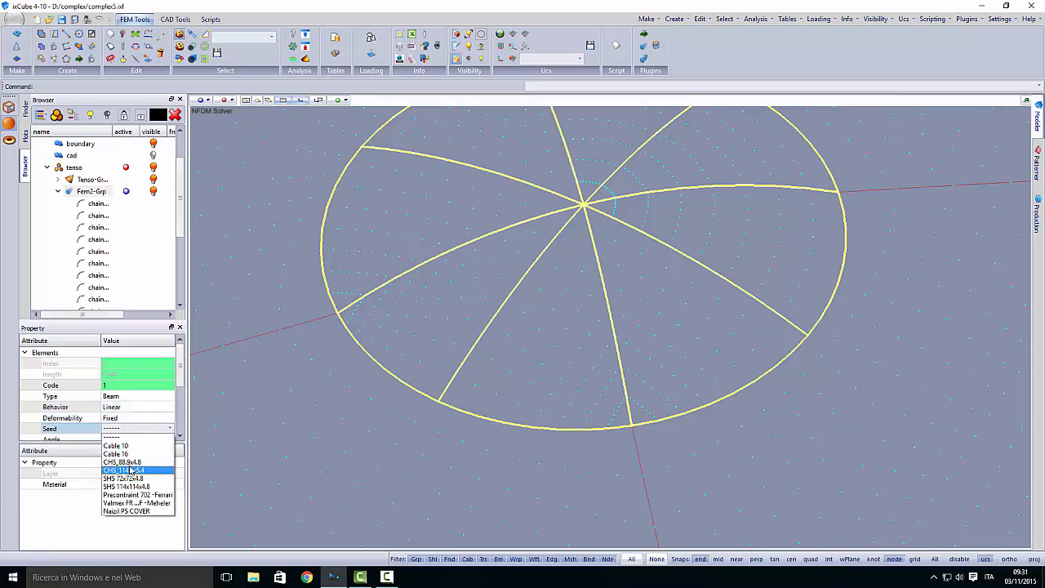
{"action": "left_click", "coordinate": [125, 462]}
Assign the light blue material to the ring and radial beams, clear the selection, and check their appearance
{"action": "left_click", "coordinate": [151, 484]}
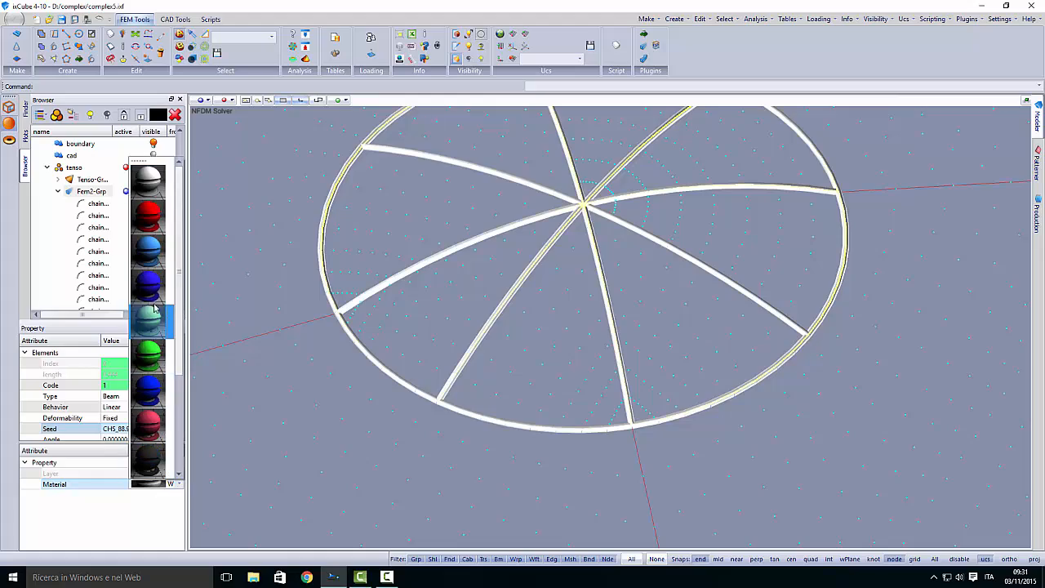
{"action": "left_click", "coordinate": [153, 254]}
{"action": "scroll", "coordinate": [444, 401], "scroll_direction": "down", "scroll_amount": 2}
{"action": "middle_click_drag", "start_coordinate": [446, 403], "coordinate": [523, 433]}
{"action": "key", "text": "Escape"}
{"action": "scroll", "coordinate": [492, 401], "scroll_direction": "down", "scroll_amount": 4}
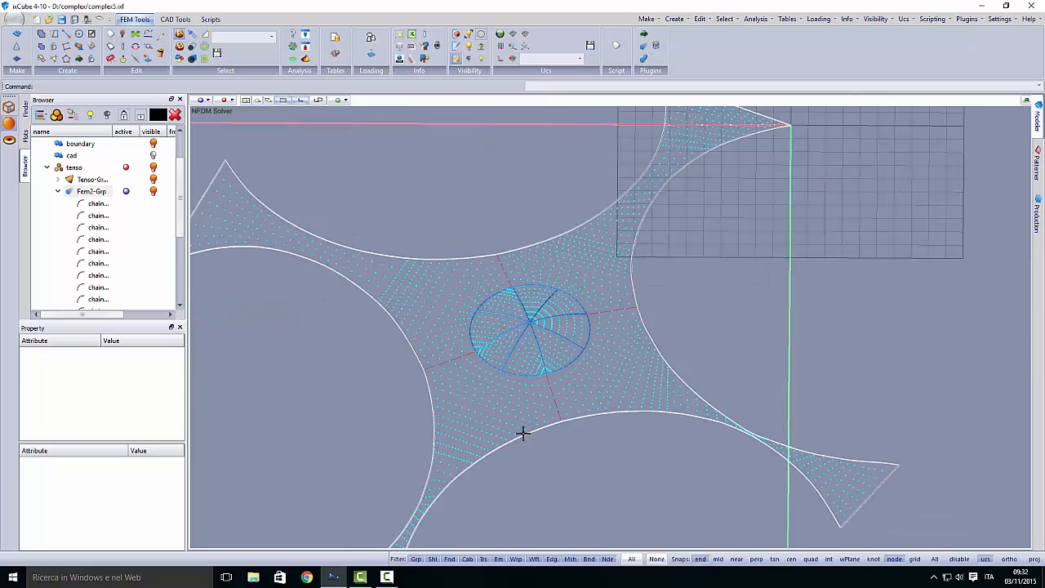
{"action": "scroll", "coordinate": [485, 355], "scroll_direction": "up", "scroll_amount": 6}
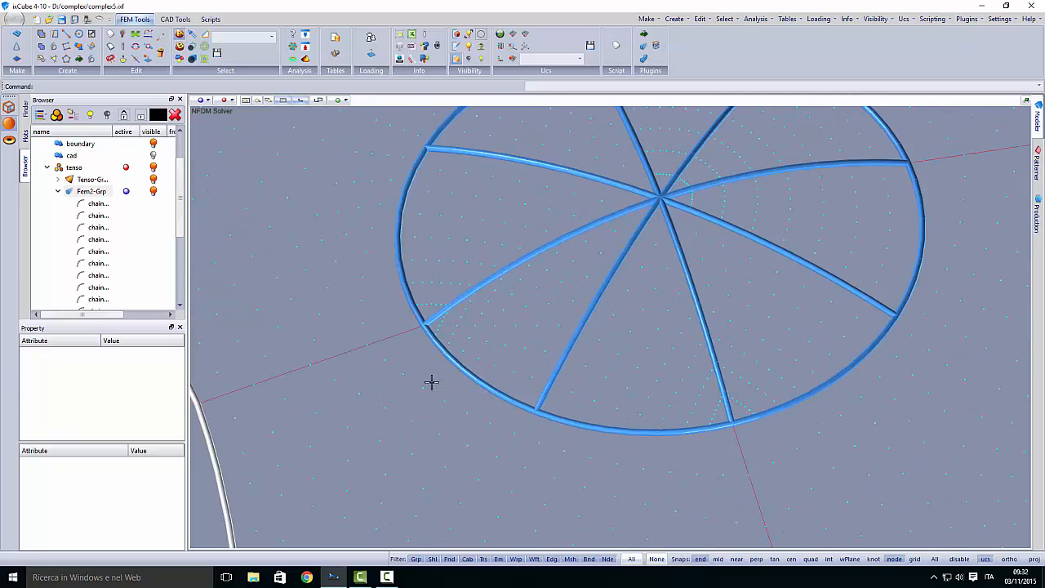
Select the two end nodes of the straight edge at the membrane's first outer corner
{"action": "scroll", "coordinate": [429, 380], "scroll_direction": "down", "scroll_amount": 5}
{"action": "middle_click_drag", "start_coordinate": [427, 378], "coordinate": [455, 425]}
{"action": "scroll", "coordinate": [472, 376], "scroll_direction": "down", "scroll_amount": 4}
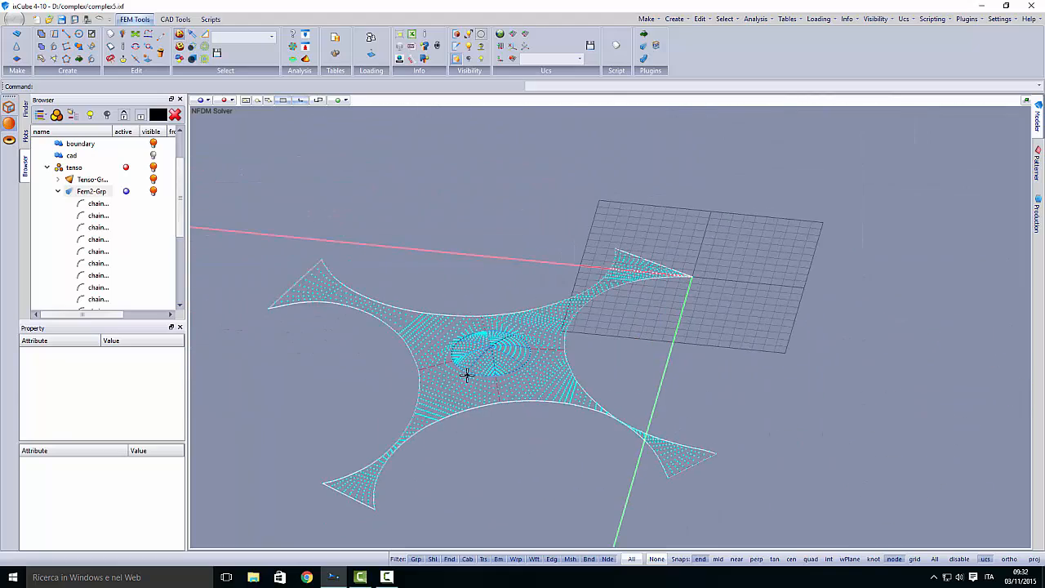
{"action": "scroll", "coordinate": [274, 306], "scroll_direction": "up", "scroll_amount": 6}
{"action": "left_click", "coordinate": [272, 313]}
{"action": "scroll", "coordinate": [257, 347], "scroll_direction": "down", "scroll_amount": 4}
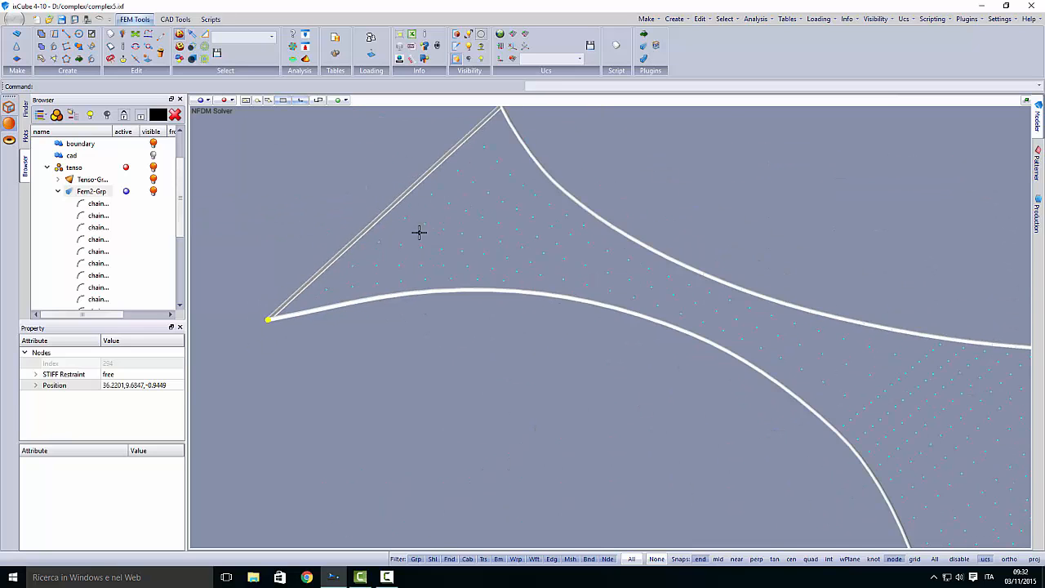
{"action": "left_click", "coordinate": [468, 146]}
{"action": "scroll", "coordinate": [437, 196], "scroll_direction": "down", "scroll_amount": 3}
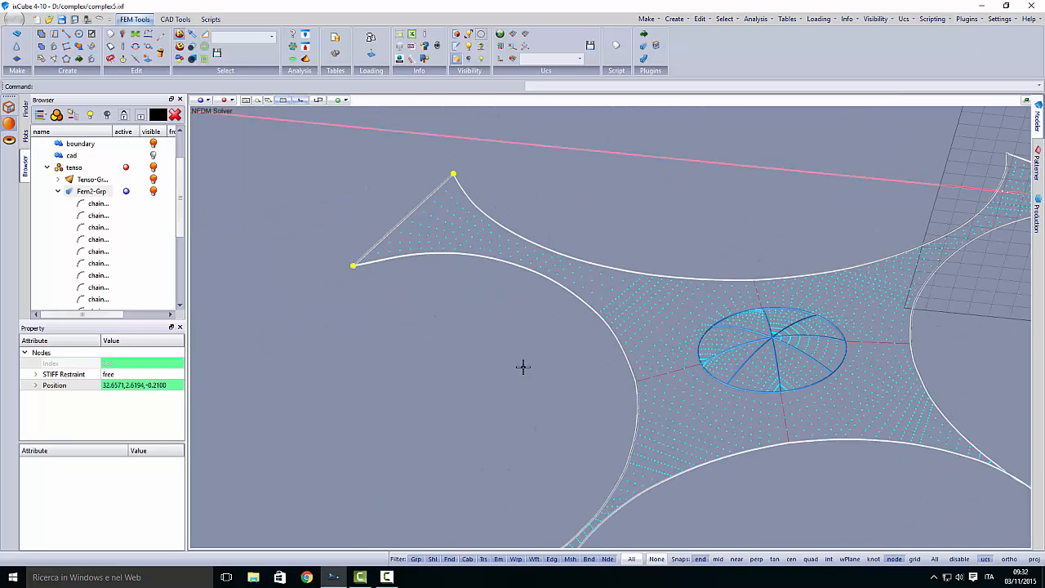
Add both end nodes of the second outer corner's straight edge to the node selection
{"action": "middle_click_drag", "start_coordinate": [523, 366], "coordinate": [469, 179]}
{"action": "scroll", "coordinate": [407, 394], "scroll_direction": "up", "scroll_amount": 3}
{"action": "left_click", "coordinate": [382, 419]}
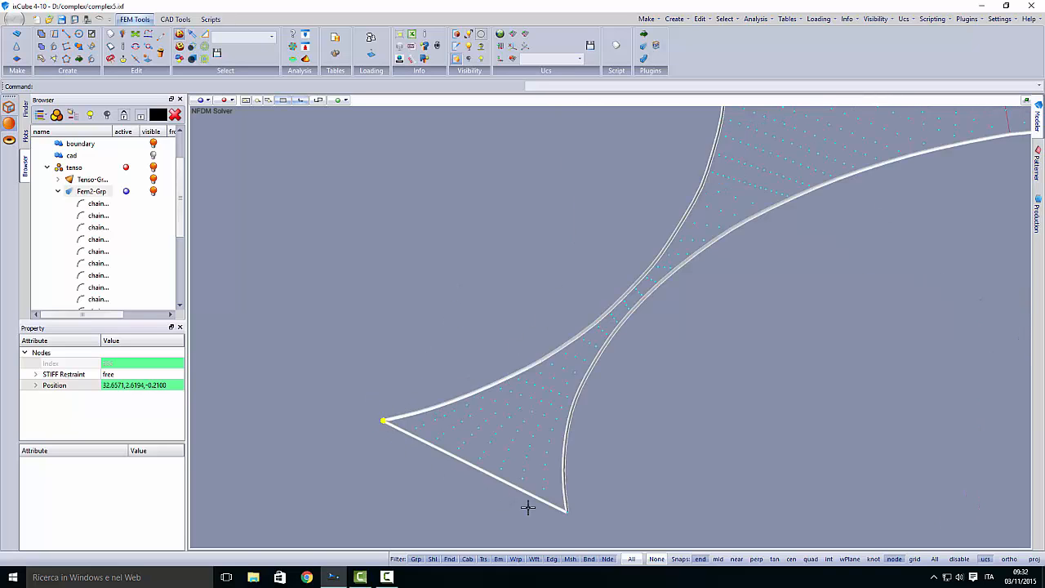
{"action": "left_click", "coordinate": [564, 510]}
{"action": "scroll", "coordinate": [596, 442], "scroll_direction": "down", "scroll_amount": 3}
Add both end nodes of the third outer corner's straight edge, beside the green axis, to the node selection
{"action": "middle_click_drag", "start_coordinate": [640, 358], "coordinate": [432, 384]}
{"action": "scroll", "coordinate": [736, 337], "scroll_direction": "up", "scroll_amount": 3}
{"action": "scroll", "coordinate": [735, 337], "scroll_direction": "up", "scroll_amount": 3}
{"action": "left_click", "coordinate": [649, 357]}
{"action": "scroll", "coordinate": [670, 381], "scroll_direction": "down", "scroll_amount": 1}
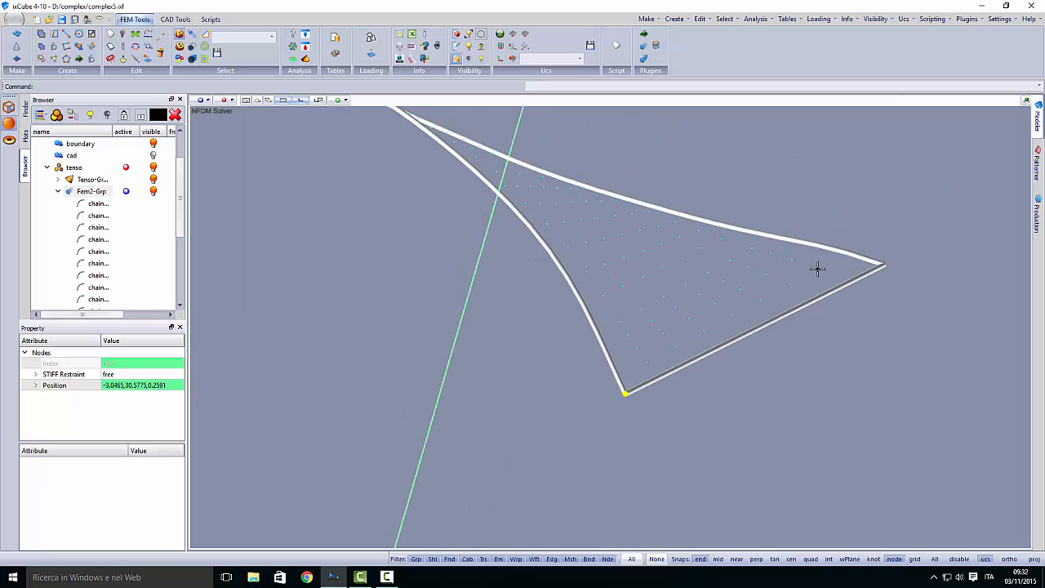
{"action": "left_click", "coordinate": [884, 263]}
{"action": "scroll", "coordinate": [729, 381], "scroll_direction": "down", "scroll_amount": 5}
Add both end nodes of the fourth corner's straight edge, which starts at the origin, to the node selection
{"action": "middle_click_drag", "start_coordinate": [693, 356], "coordinate": [525, 359]}
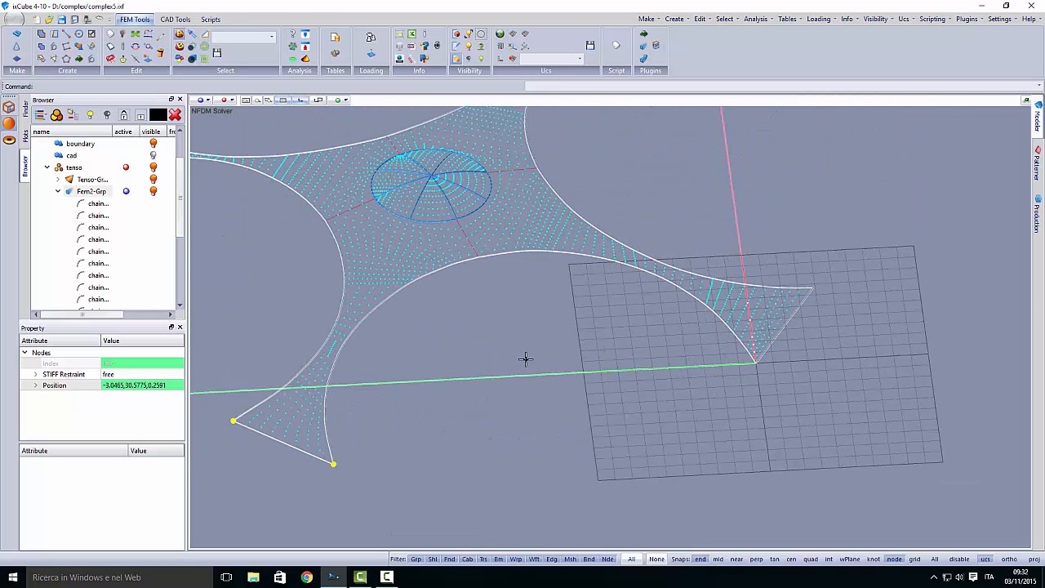
{"action": "scroll", "coordinate": [784, 352], "scroll_direction": "up", "scroll_amount": 3}
{"action": "scroll", "coordinate": [743, 365], "scroll_direction": "up", "scroll_amount": 1}
{"action": "left_click", "coordinate": [707, 385]}
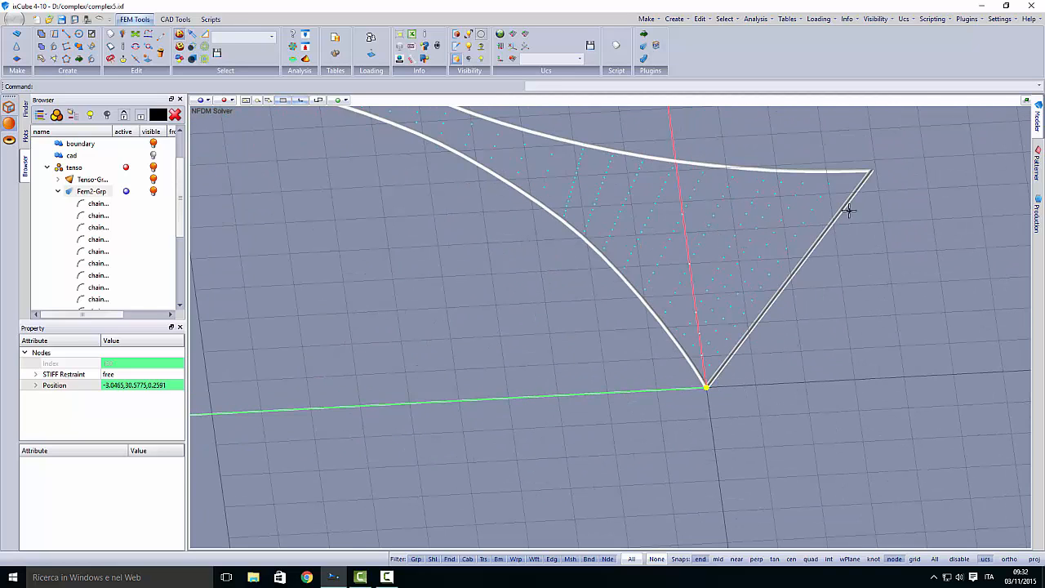
{"action": "left_click", "coordinate": [869, 167]}
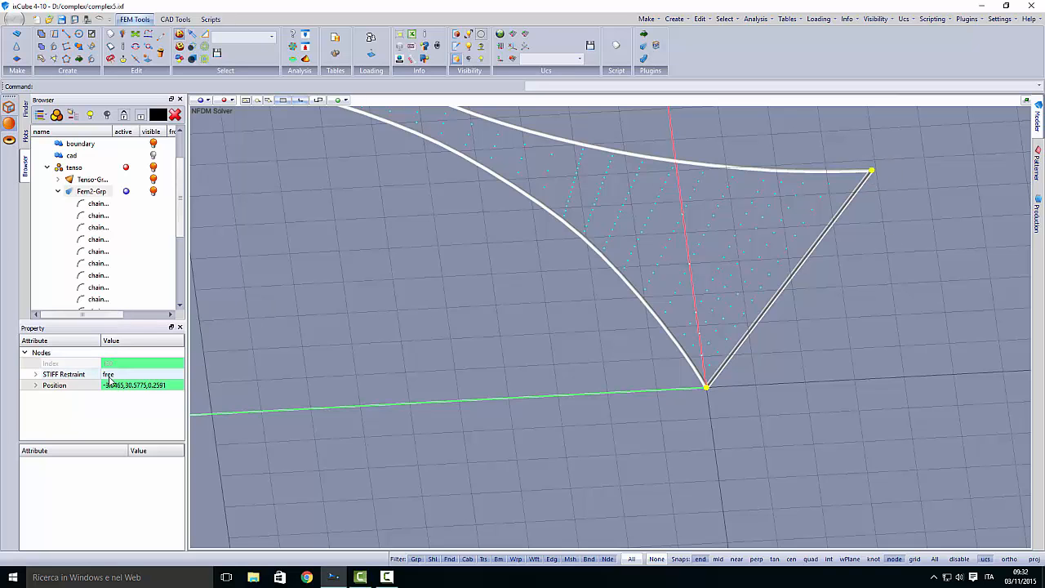
Edit the STIFF Restraint of the eight selected corner nodes, clear the selection, and save the model
{"action": "left_click", "coordinate": [107, 375]}
{"action": "left_click", "coordinate": [400, 349]}
{"action": "scroll", "coordinate": [501, 348], "scroll_direction": "down", "scroll_amount": 5}
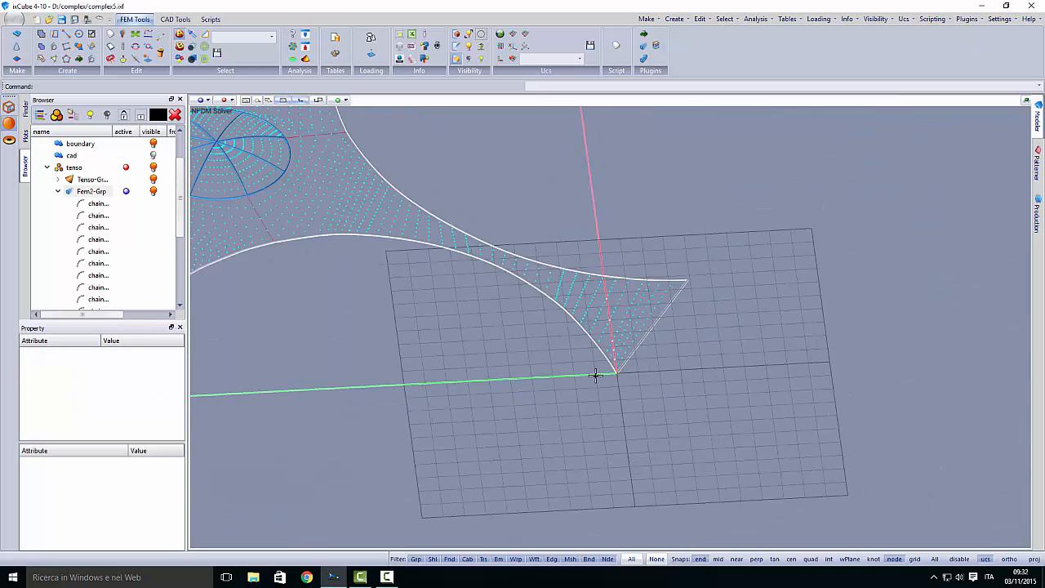
{"action": "left_click", "coordinate": [16, 21]}
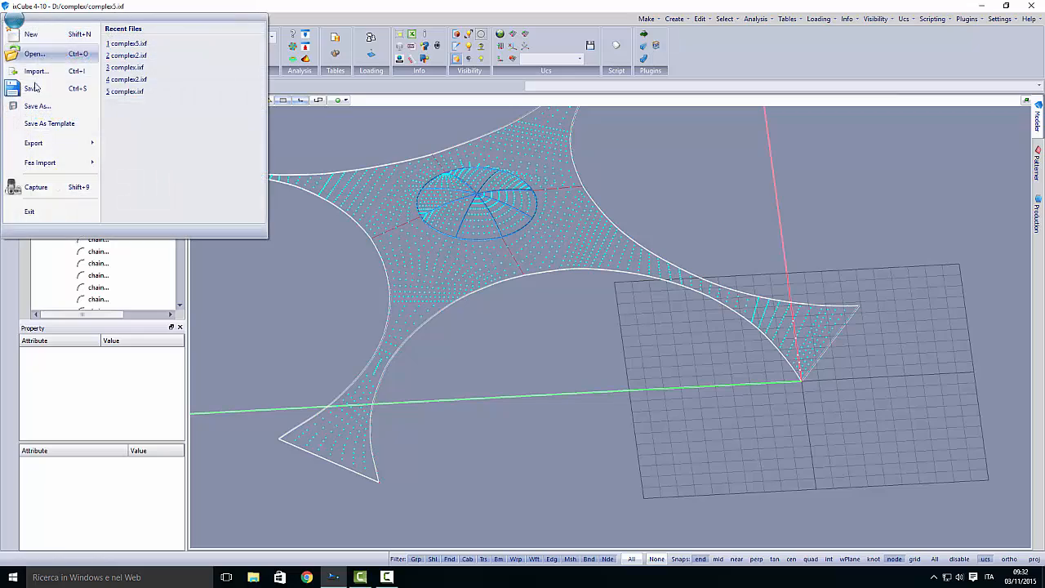
{"action": "left_click", "coordinate": [36, 89]}
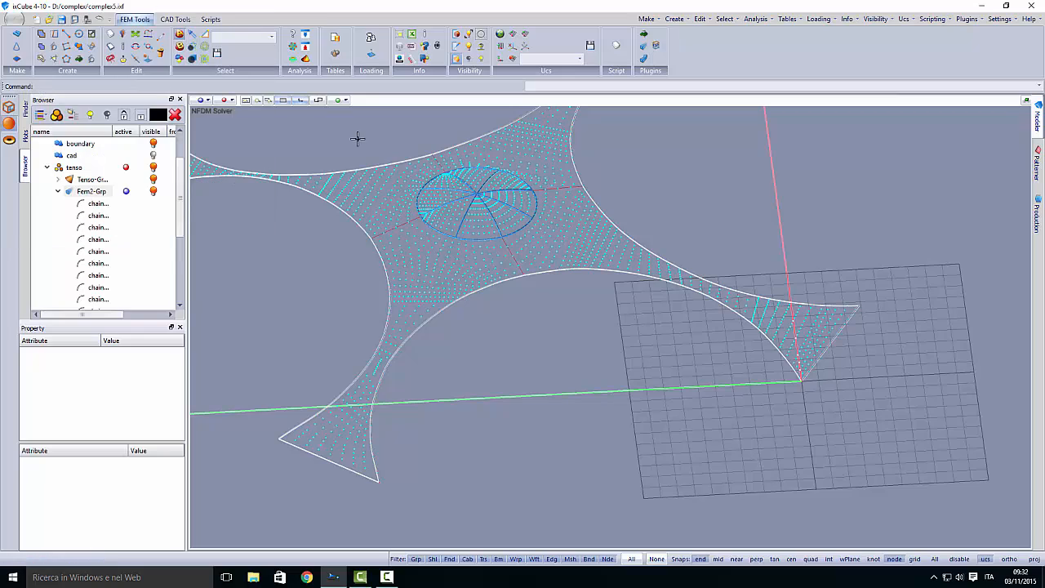
Display the membrane's mesh surface and collapse Fem2-Grp and the Tenso cable group in the model tree
{"action": "left_click", "coordinate": [457, 59]}
{"action": "middle_click_drag", "start_coordinate": [382, 266], "coordinate": [406, 337]}
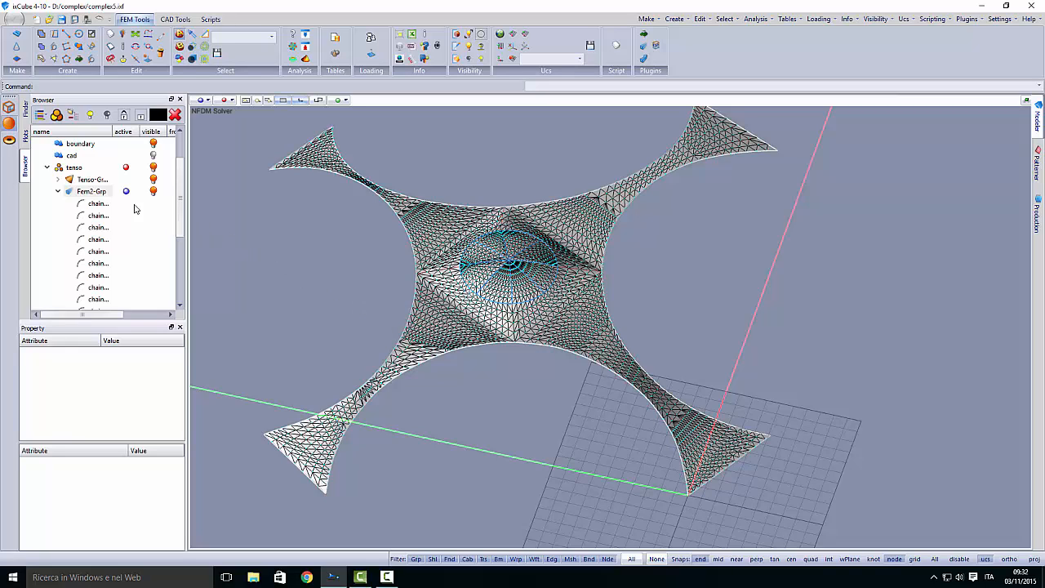
{"action": "left_click", "coordinate": [58, 192]}
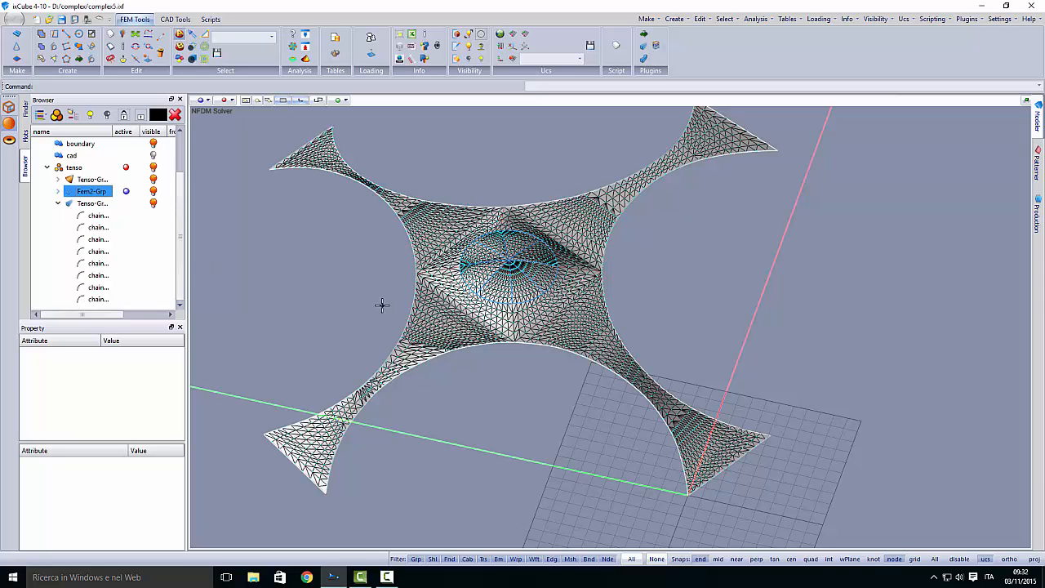
{"action": "left_click", "coordinate": [59, 203]}
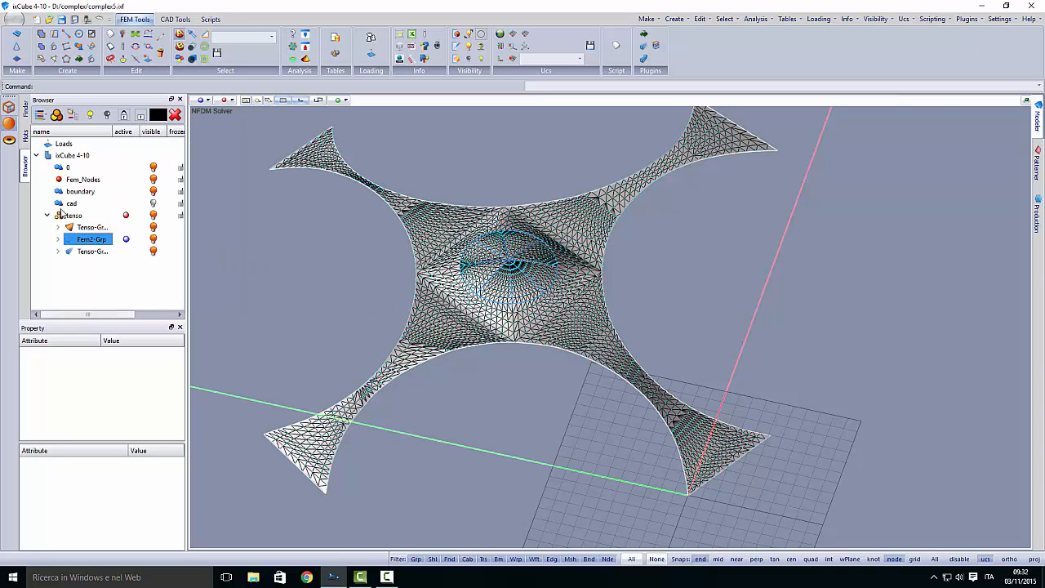
Set the membrane Mesh's warp-weft orientation with the current UCS X-Y Plane as the Weft plane, and save the model
{"action": "left_click", "coordinate": [61, 251]}
{"action": "left_click", "coordinate": [58, 227]}
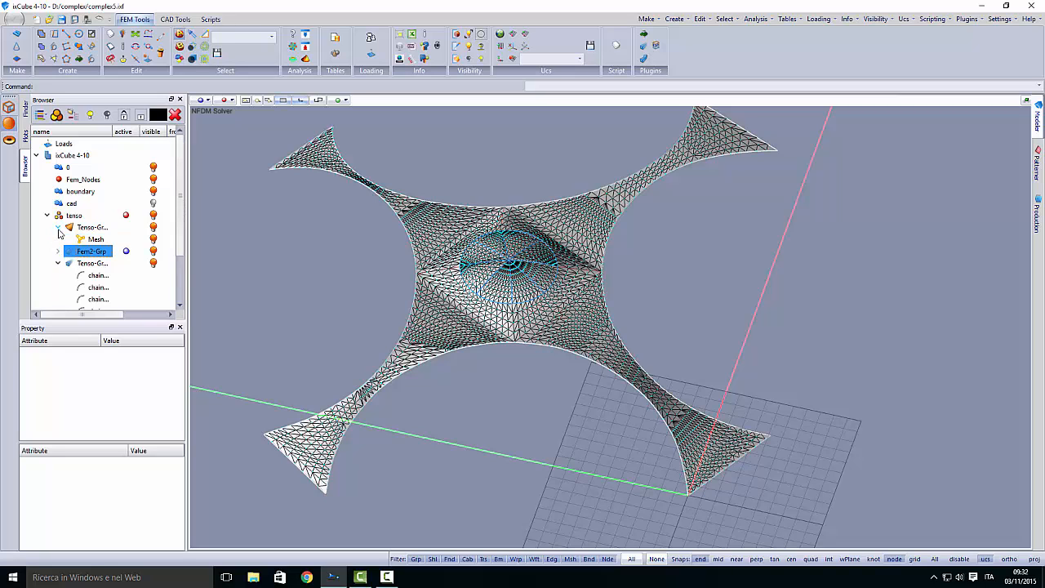
{"action": "right_click", "coordinate": [96, 242]}
{"action": "mouse_move", "coordinate": [141, 273]}
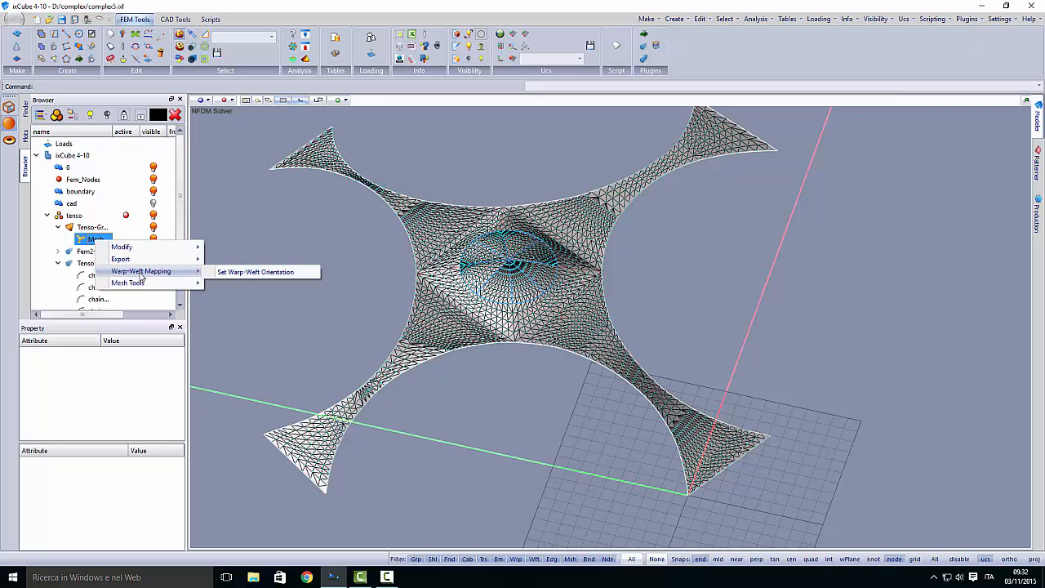
{"action": "left_click", "coordinate": [241, 276]}
{"action": "left_click_drag", "start_coordinate": [525, 275], "coordinate": [282, 218]}
{"action": "left_click", "coordinate": [303, 249]}
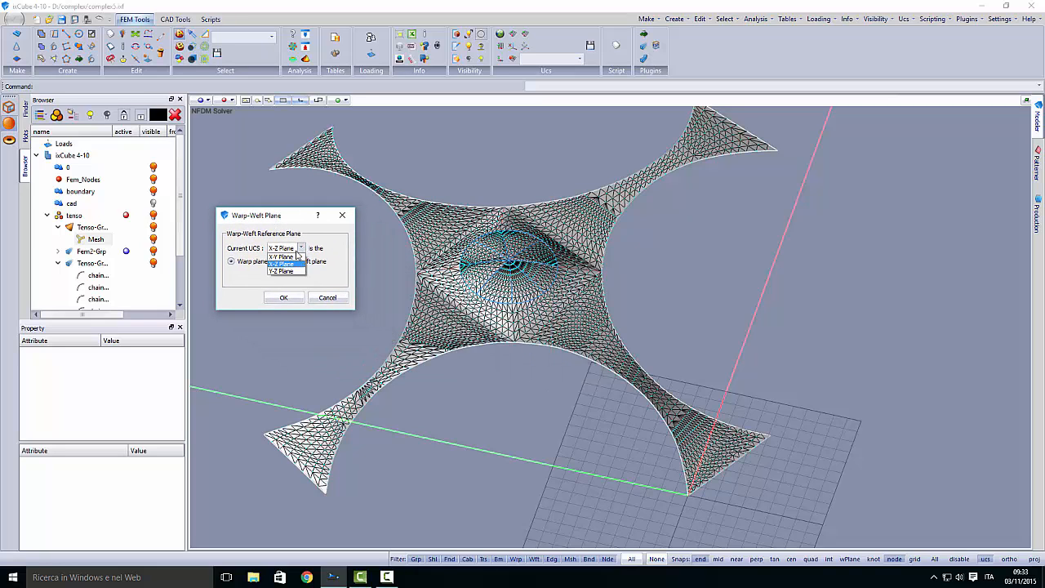
{"action": "left_click", "coordinate": [288, 261]}
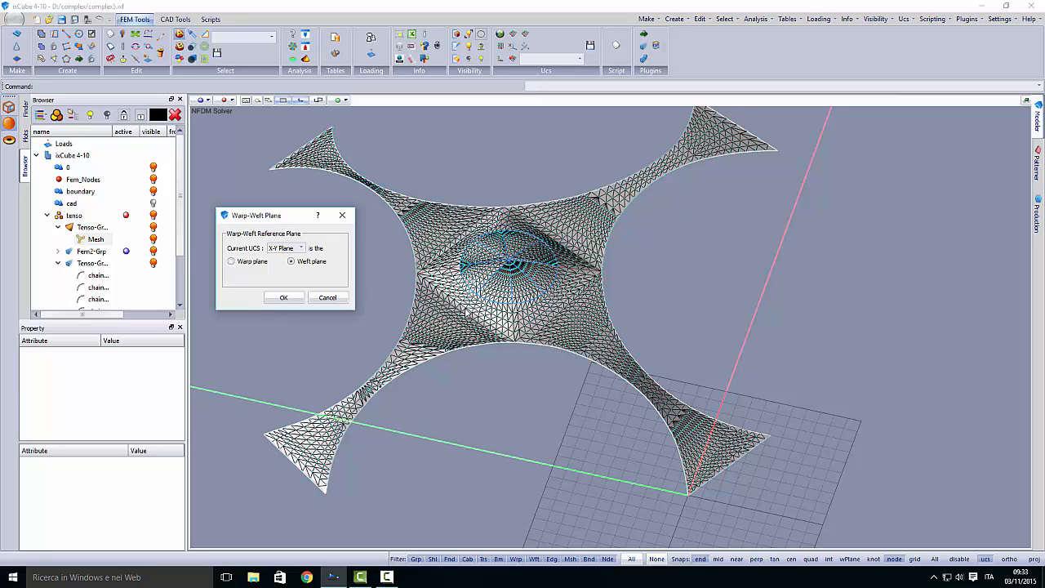
{"action": "left_click", "coordinate": [284, 297]}
{"action": "left_click", "coordinate": [16, 18]}
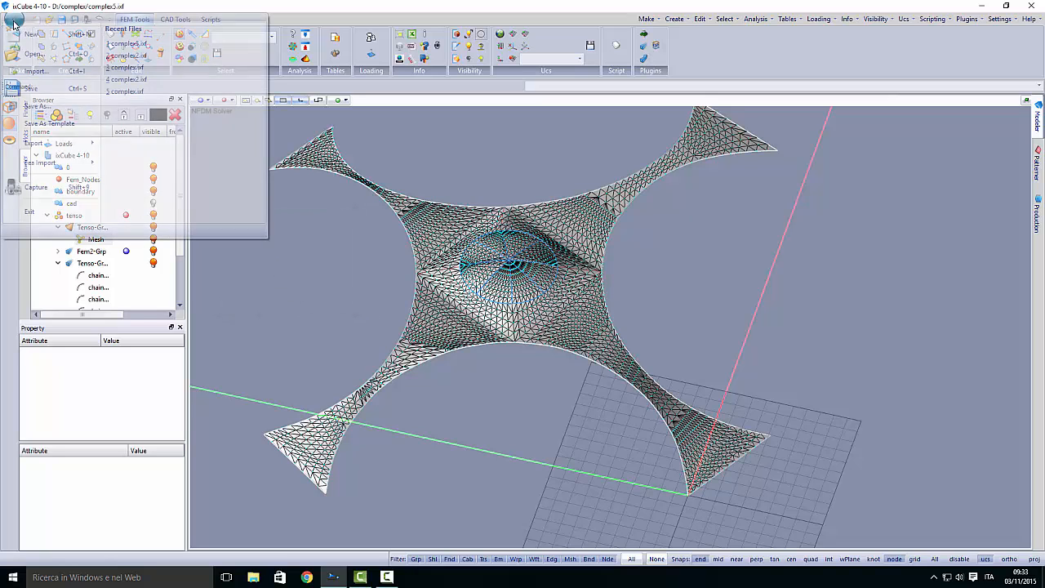
{"action": "left_click", "coordinate": [28, 94]}
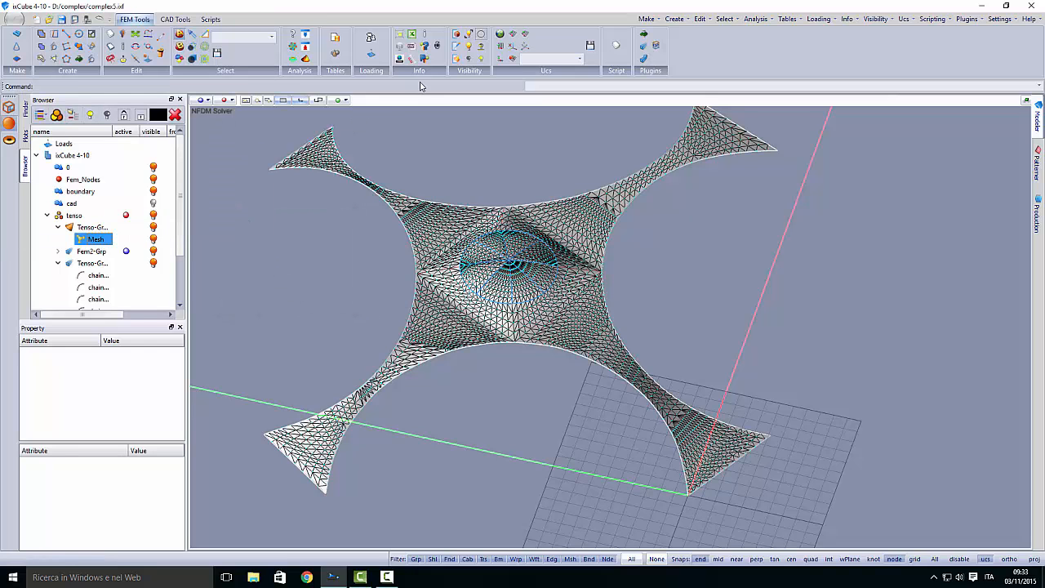
Run the NFDM form-finding on the membrane with the offered loop and precision settings
{"action": "left_click", "coordinate": [294, 47]}
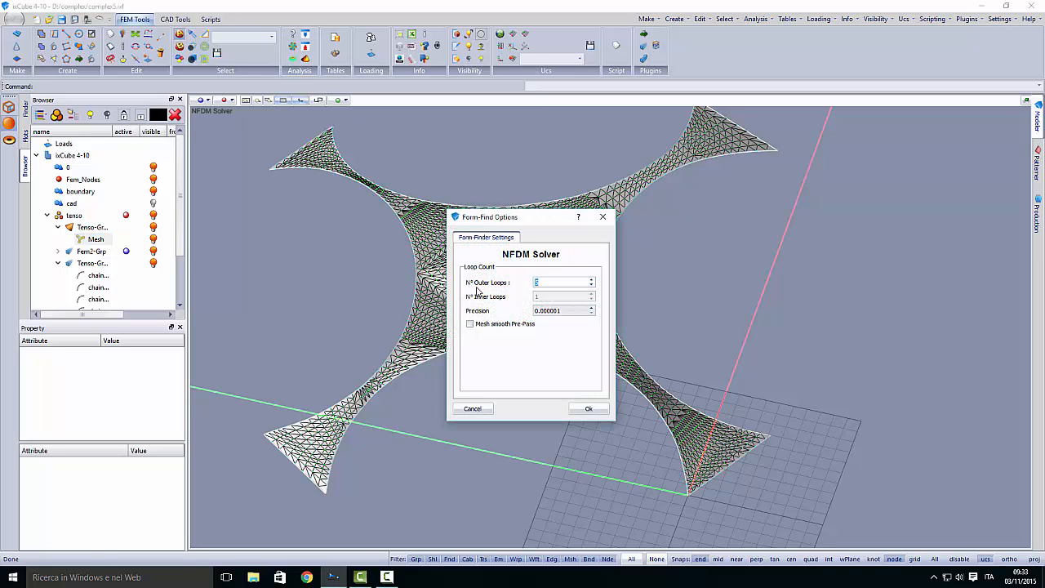
{"action": "left_click", "coordinate": [589, 409]}
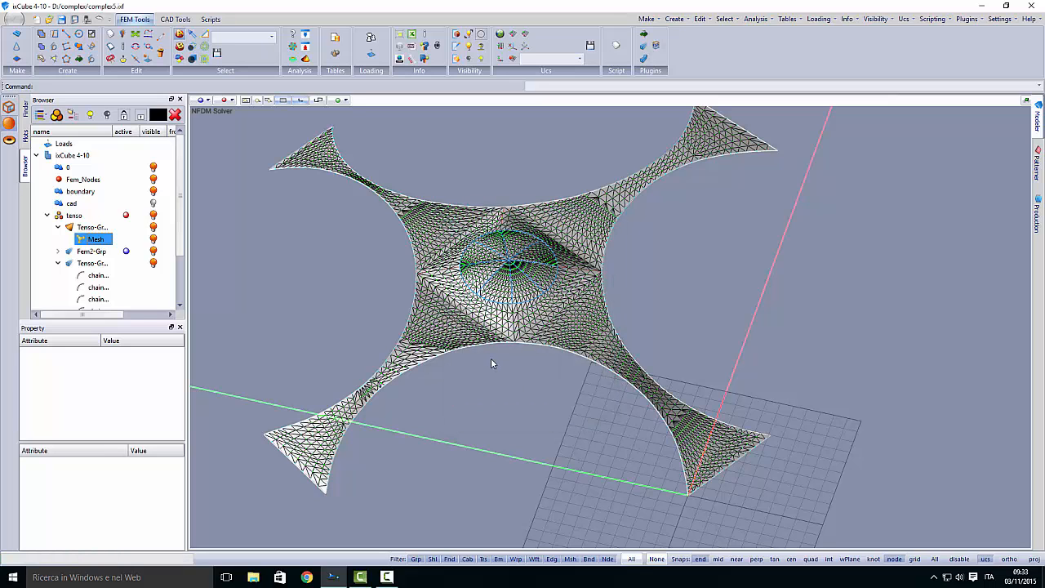
{"action": "middle_click_drag", "start_coordinate": [511, 380], "coordinate": [472, 315]}
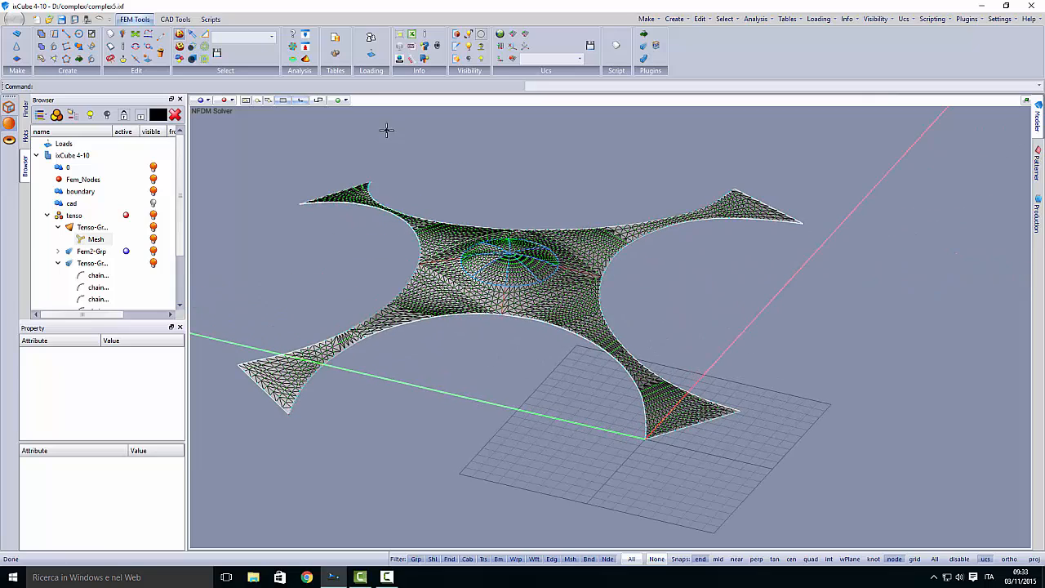
Hide the green node symbols on the mesh and the Fem_Nodes group
{"action": "left_click", "coordinate": [456, 34]}
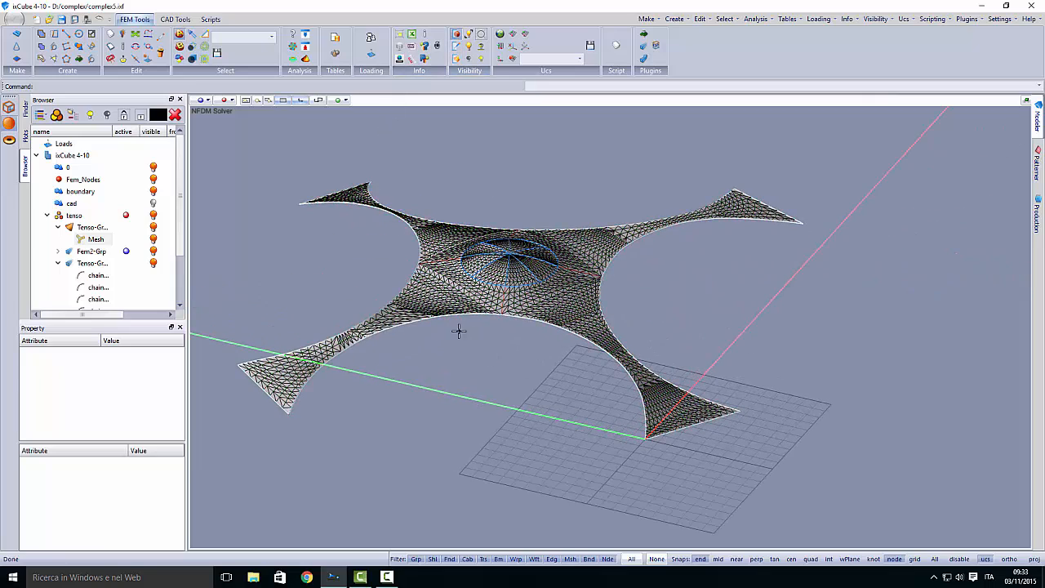
{"action": "middle_click_drag", "start_coordinate": [459, 331], "coordinate": [480, 359]}
{"action": "left_click", "coordinate": [154, 180]}
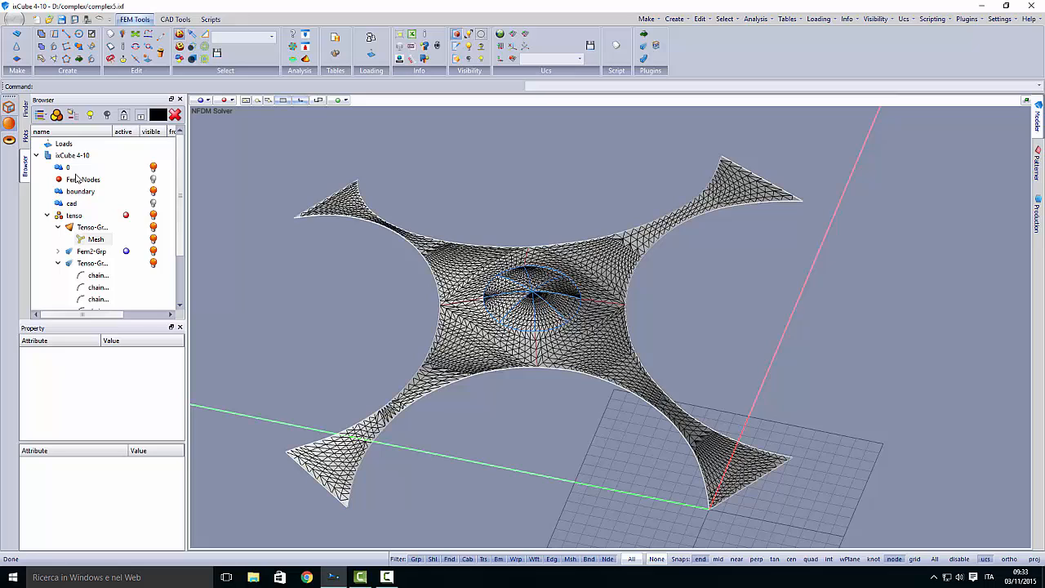
Plot the membrane's sI stress from the Form-Find results and hide the mesh lines over the coloured surface
{"action": "left_click", "coordinate": [26, 136]}
{"action": "left_click", "coordinate": [129, 211]}
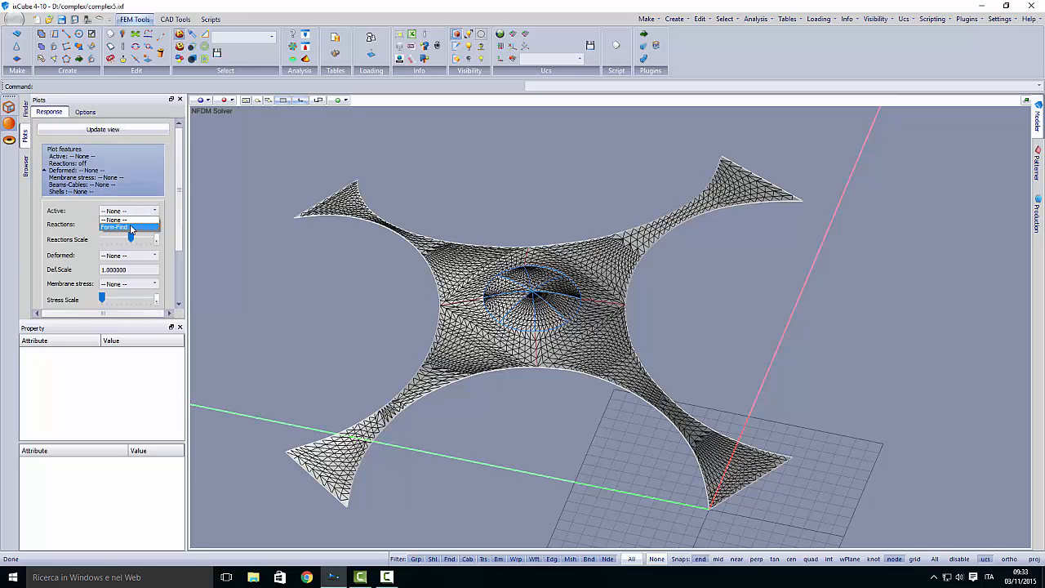
{"action": "left_click", "coordinate": [130, 228]}
{"action": "left_click", "coordinate": [131, 255]}
{"action": "left_click", "coordinate": [139, 265]}
{"action": "left_click", "coordinate": [133, 284]}
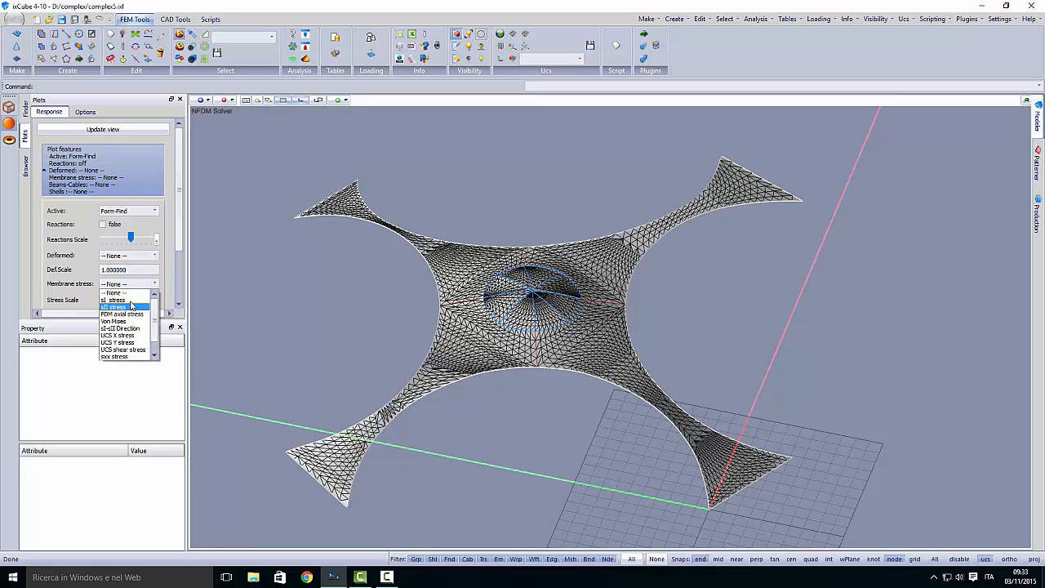
{"action": "left_click", "coordinate": [130, 300]}
{"action": "middle_click_drag", "start_coordinate": [367, 316], "coordinate": [350, 320]}
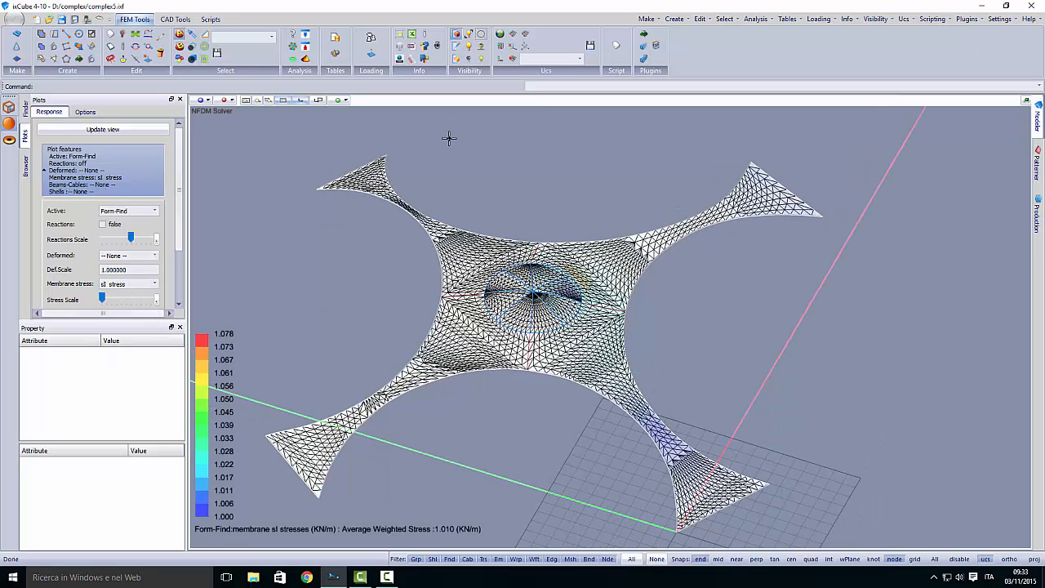
{"action": "left_click", "coordinate": [456, 58]}
Examine the sI stress distribution around the central ring, the radial beams and the four membrane arms
{"action": "mouse_move", "coordinate": [488, 346]}
{"action": "middle_mouse_down"}
{"action": "mouse_move", "coordinate": [436, 343]}
{"action": "mouse_move", "coordinate": [422, 327]}
{"action": "mouse_move", "coordinate": [567, 315]}
{"action": "middle_mouse_up"}
{"action": "scroll", "coordinate": [559, 276], "scroll_direction": "up", "scroll_amount": 5}
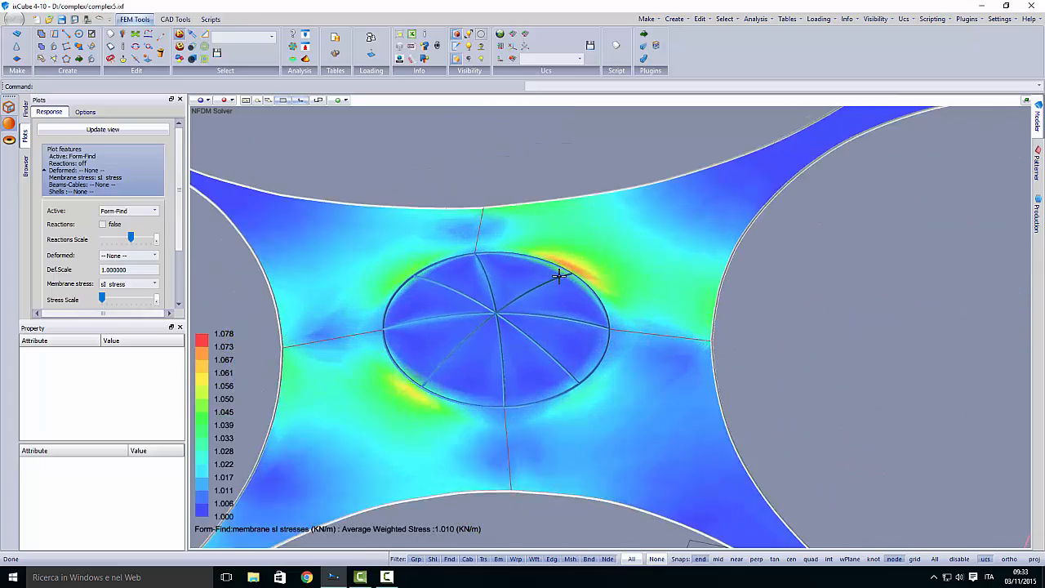
{"action": "middle_click_drag", "start_coordinate": [559, 276], "coordinate": [558, 338]}
{"action": "scroll", "coordinate": [678, 355], "scroll_direction": "up", "scroll_amount": 5}
{"action": "middle_click_drag", "start_coordinate": [679, 355], "coordinate": [529, 371]}
{"action": "scroll", "coordinate": [699, 335], "scroll_direction": "down", "scroll_amount": 6}
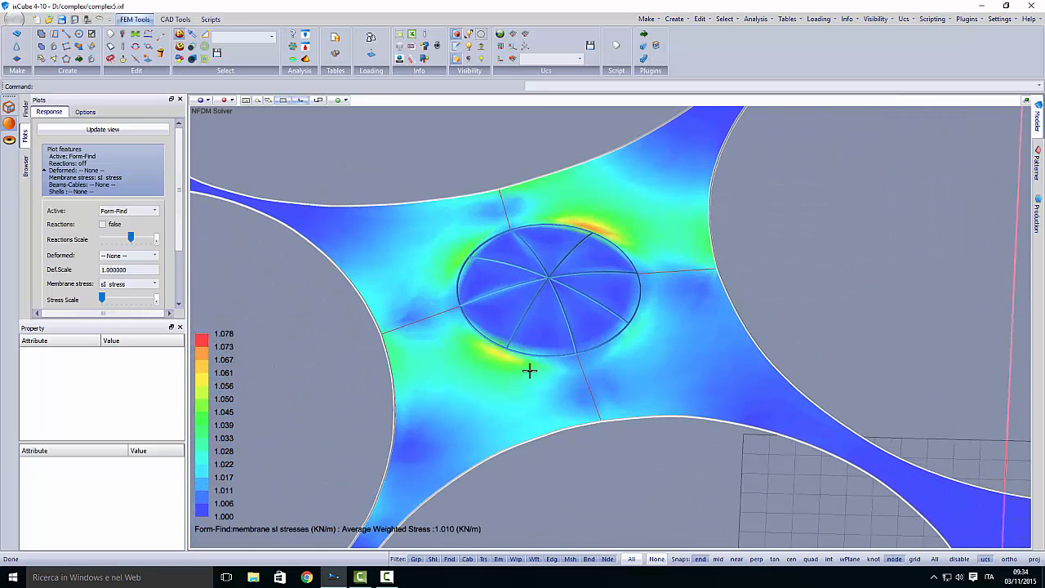
{"action": "scroll", "coordinate": [448, 252], "scroll_direction": "down", "scroll_amount": 4}
{"action": "middle_click_drag", "start_coordinate": [449, 251], "coordinate": [531, 323]}
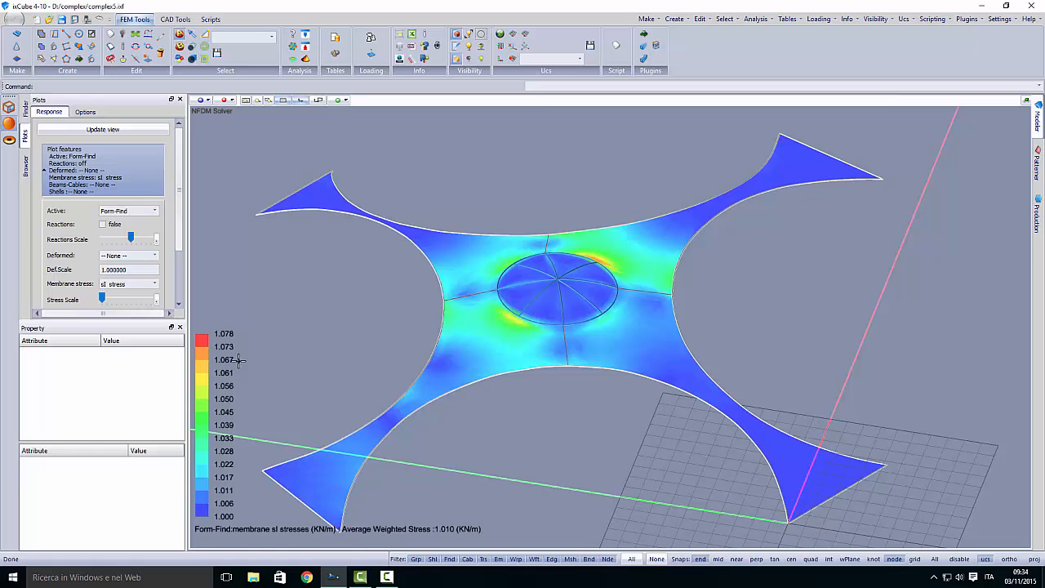
{"action": "middle_click_drag", "start_coordinate": [447, 333], "coordinate": [248, 338]}
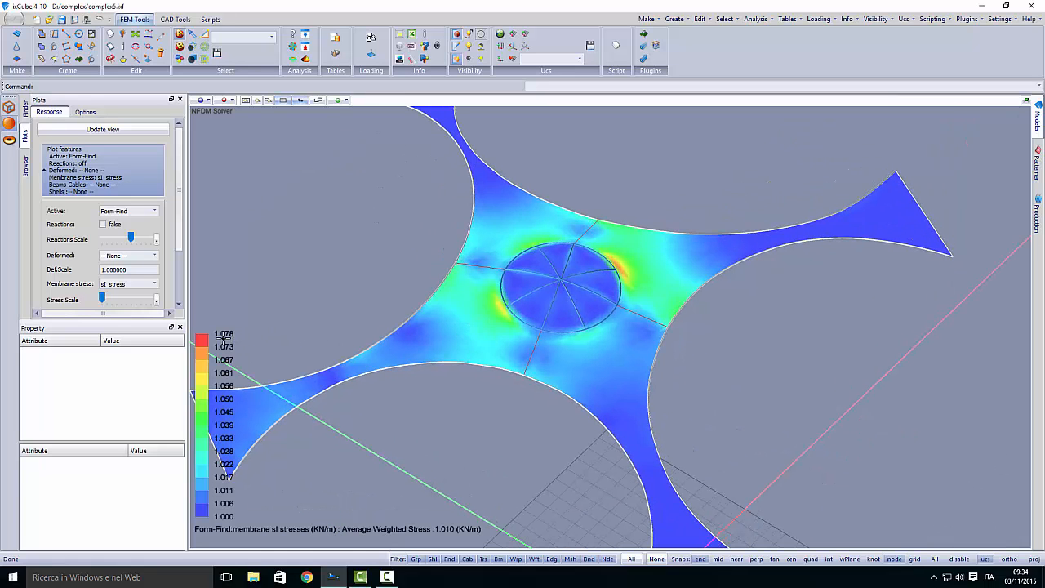
{"action": "middle_click_drag", "start_coordinate": [449, 375], "coordinate": [329, 375]}
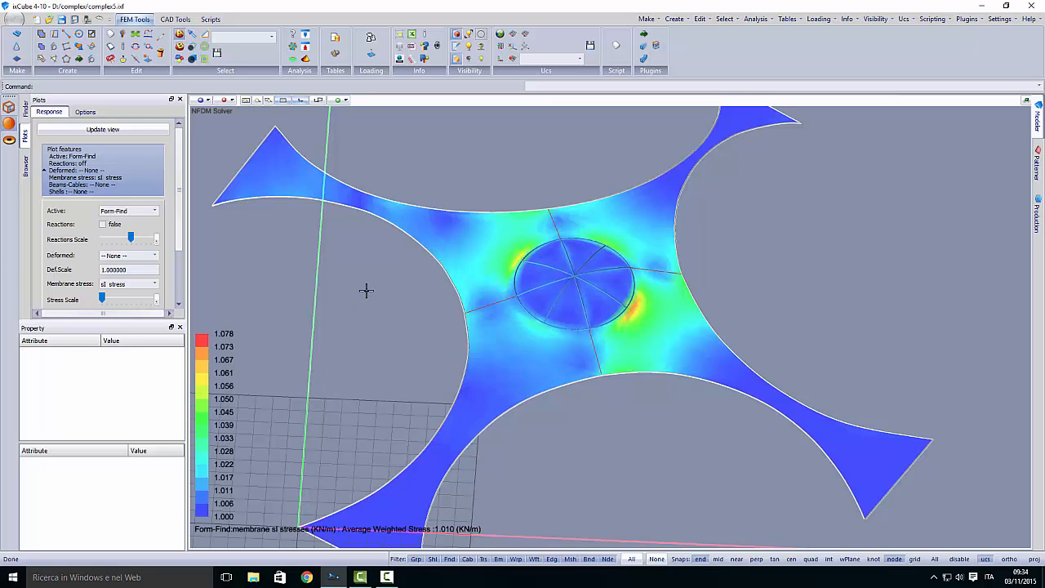
Rerun the NFDM form-finding with the current settings and inspect the refreshed sI stress plot over the whole membrane
{"action": "left_click", "coordinate": [304, 59]}
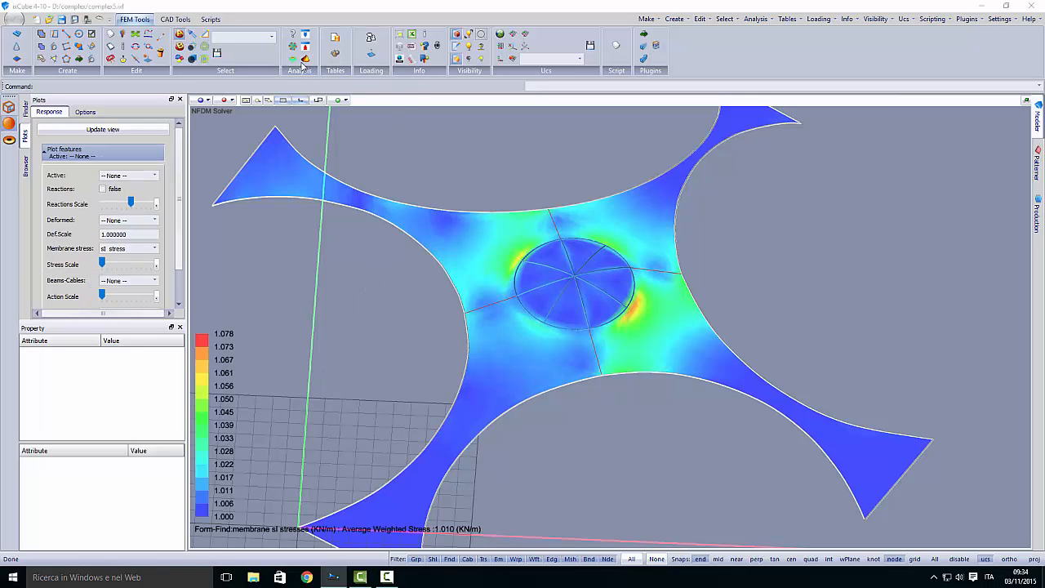
{"action": "left_click", "coordinate": [588, 409]}
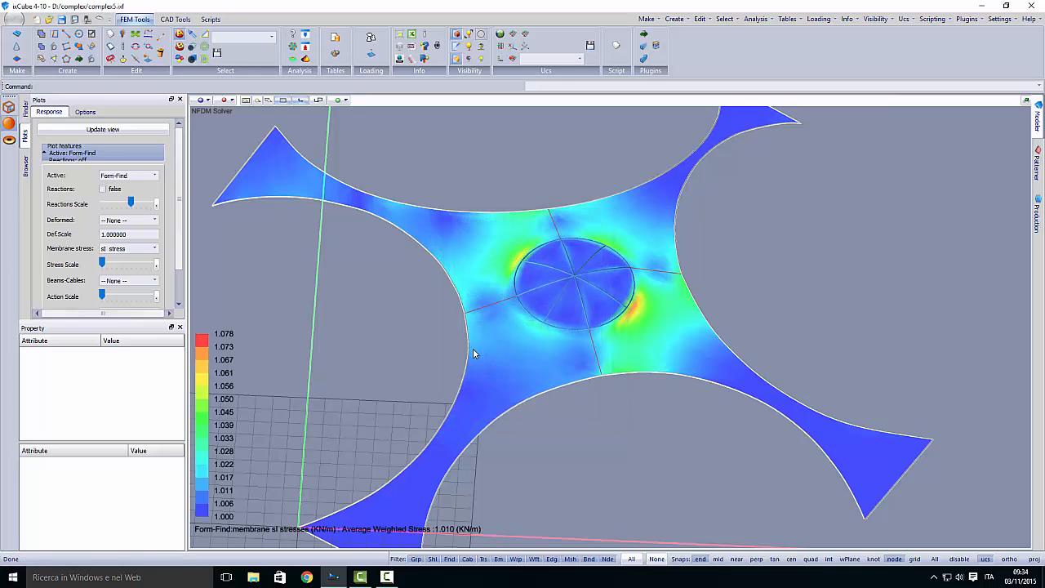
{"action": "middle_click_drag", "start_coordinate": [472, 349], "coordinate": [497, 342]}
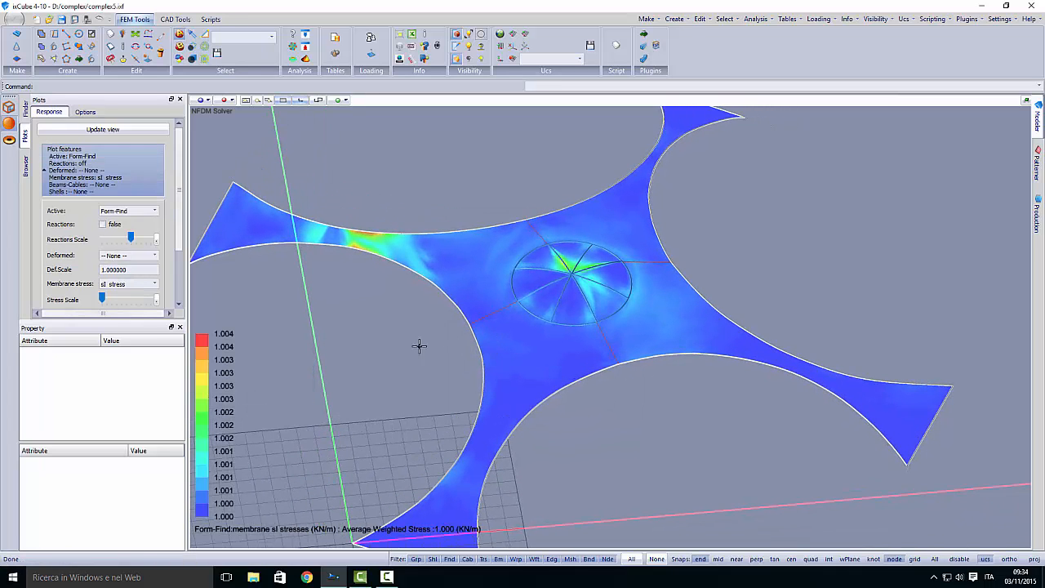
{"action": "middle_click_drag", "start_coordinate": [394, 332], "coordinate": [424, 362]}
{"action": "scroll", "coordinate": [344, 380], "scroll_direction": "up", "scroll_amount": 3}
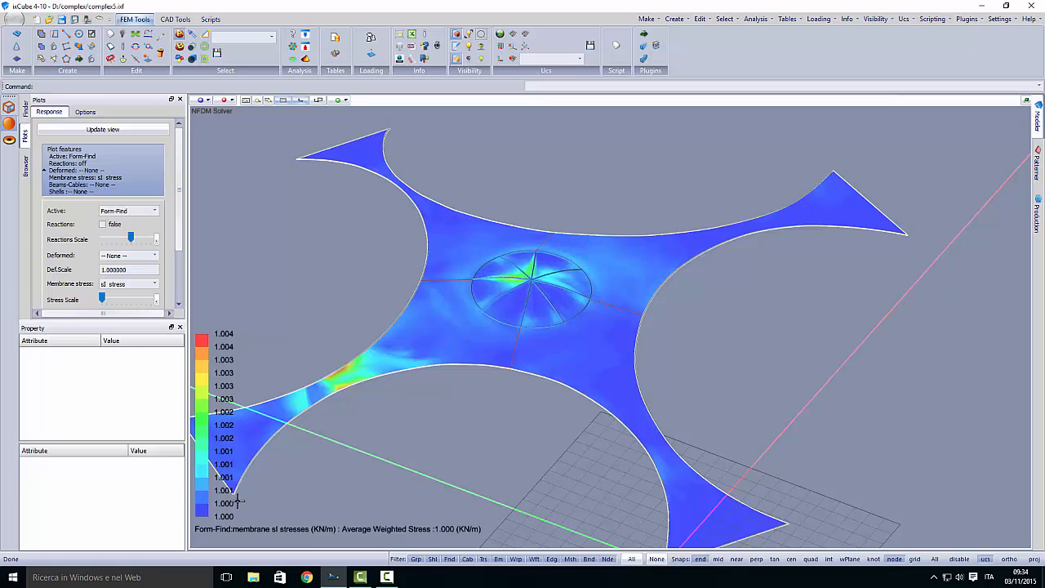
{"action": "middle_click_drag", "start_coordinate": [359, 397], "coordinate": [392, 324]}
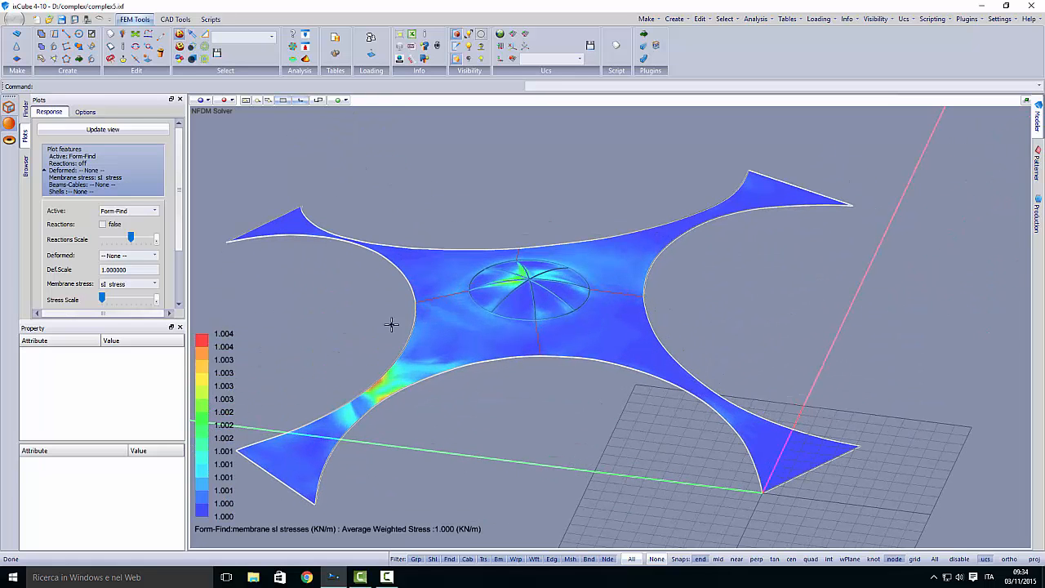
Repeat the NFDM form-finding two more times, using 1 outer loop and a precision of 0.000001
{"action": "left_click", "coordinate": [295, 58]}
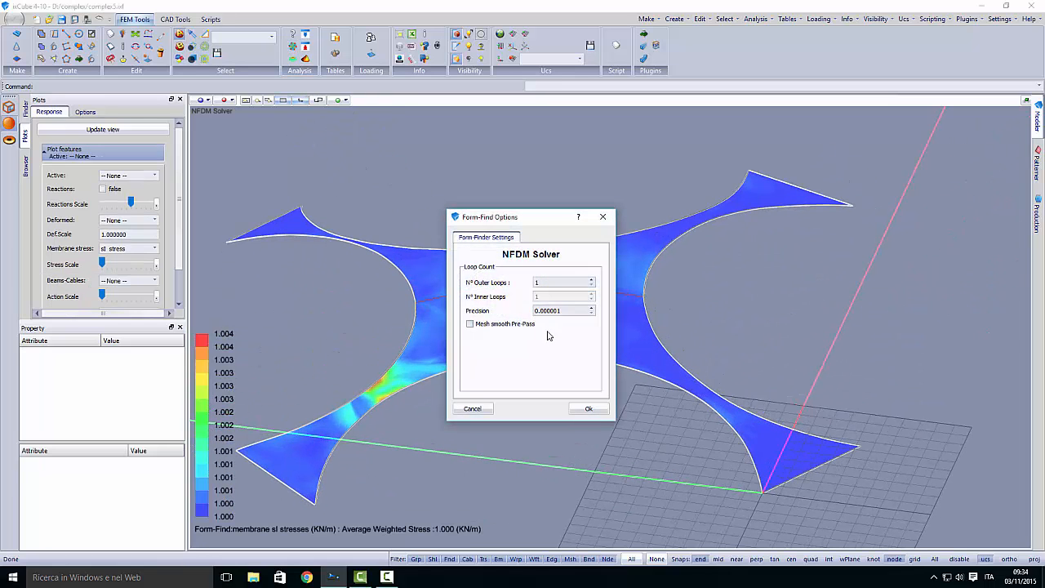
{"action": "left_click", "coordinate": [588, 408]}
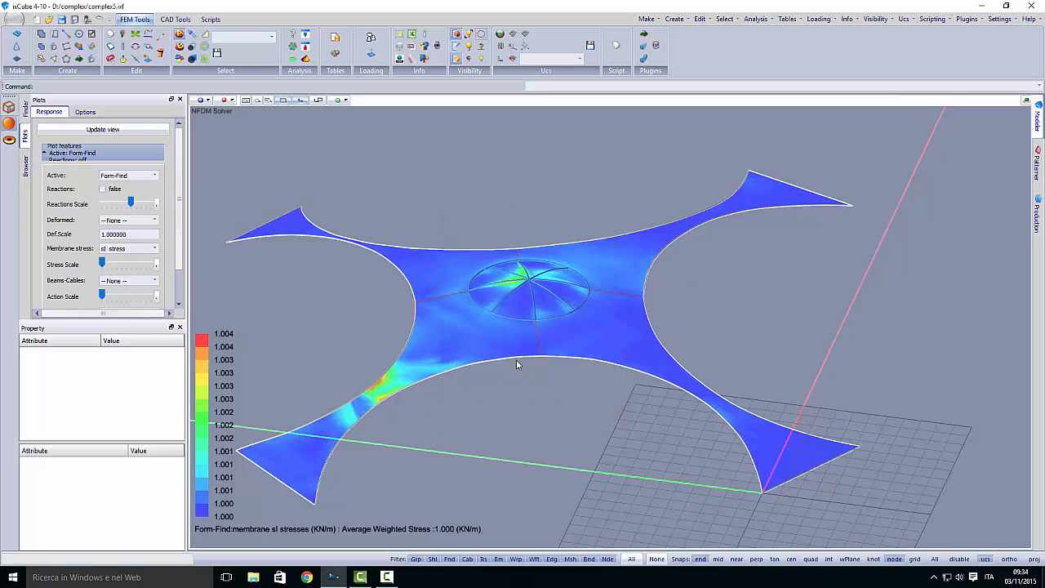
{"action": "middle_click_drag", "start_coordinate": [516, 364], "coordinate": [530, 404]}
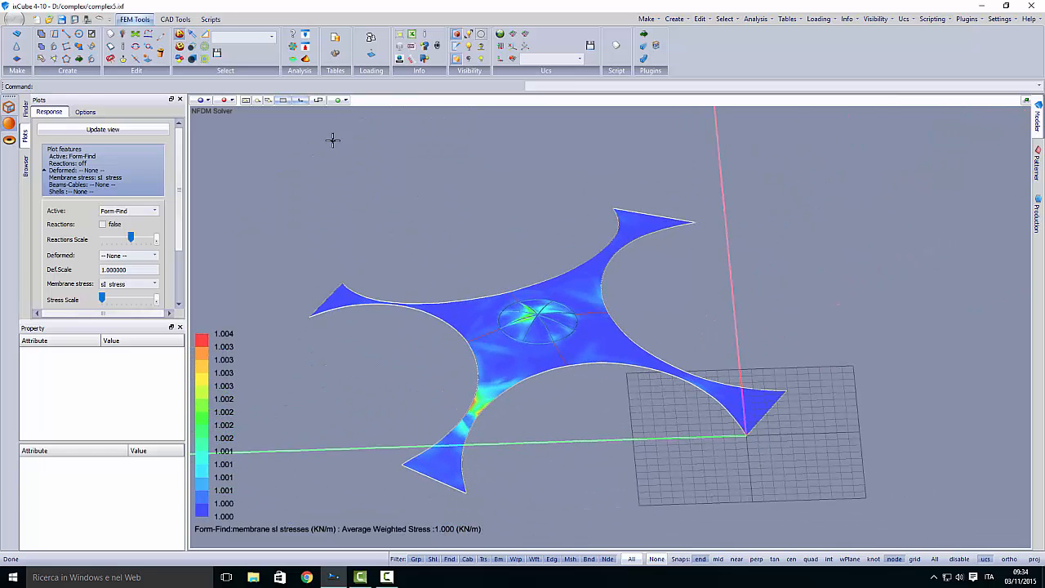
{"action": "left_click", "coordinate": [295, 51]}
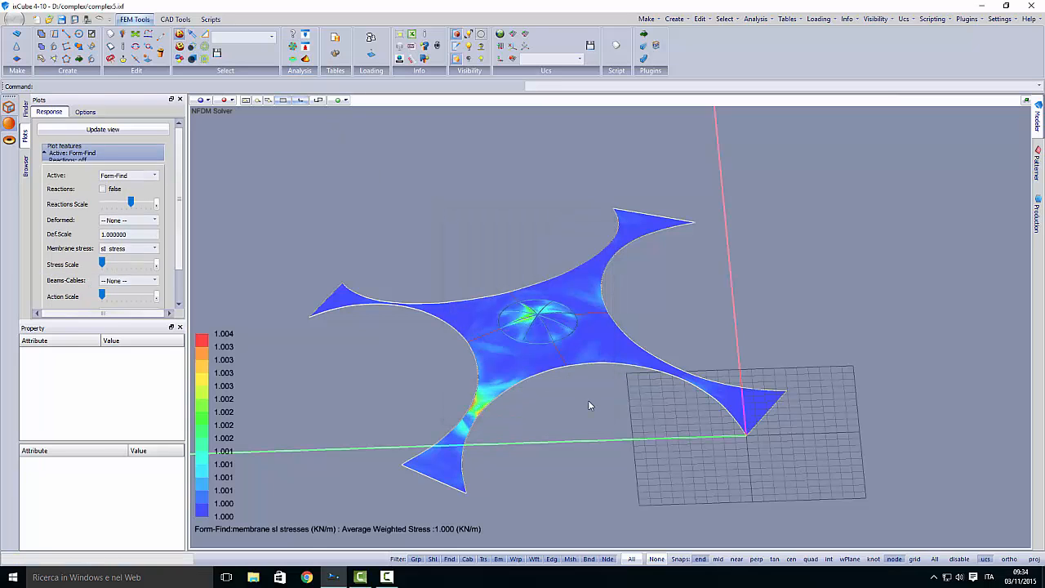
{"action": "middle_click_drag", "start_coordinate": [530, 411], "coordinate": [459, 412]}
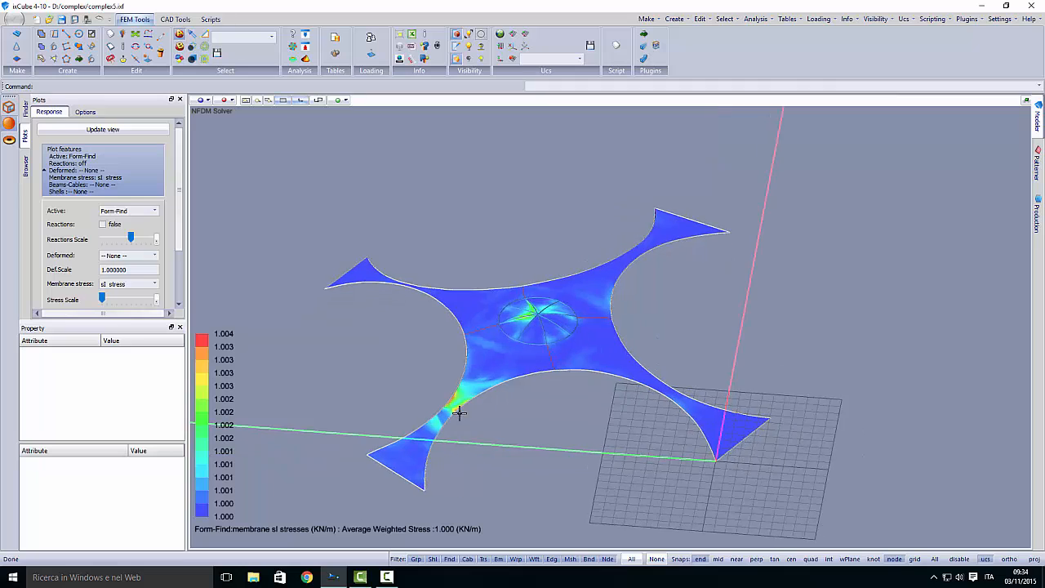
Examine the sI stress at the narrow arm crossing the green axis and at the central ring, using the Top view
{"action": "scroll", "coordinate": [454, 404], "scroll_direction": "up", "scroll_amount": 8}
{"action": "scroll", "coordinate": [389, 385], "scroll_direction": "down", "scroll_amount": 6}
{"action": "middle_click_drag", "start_coordinate": [567, 370], "coordinate": [513, 316]}
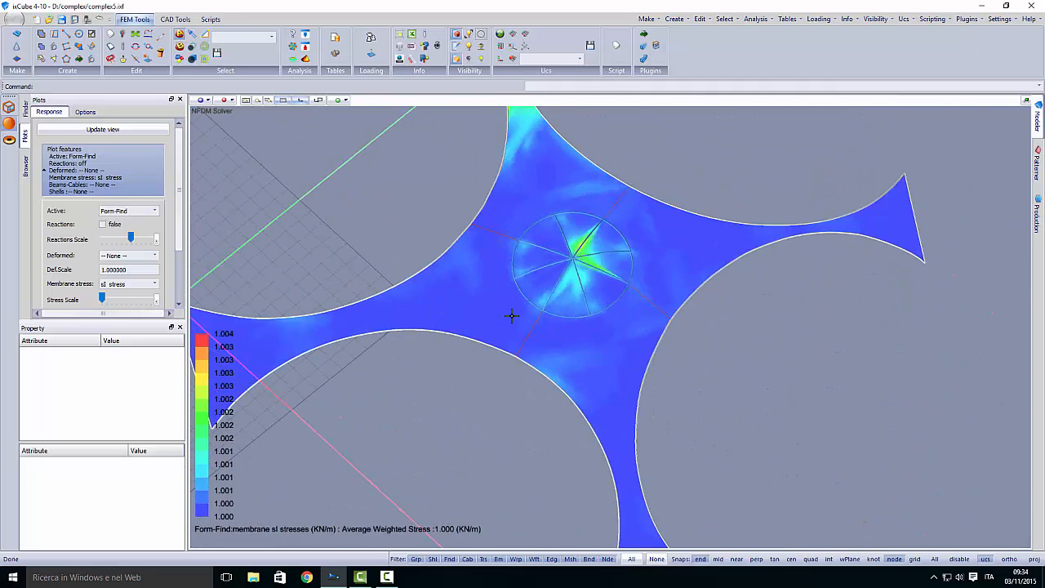
{"action": "left_click", "coordinate": [207, 101]}
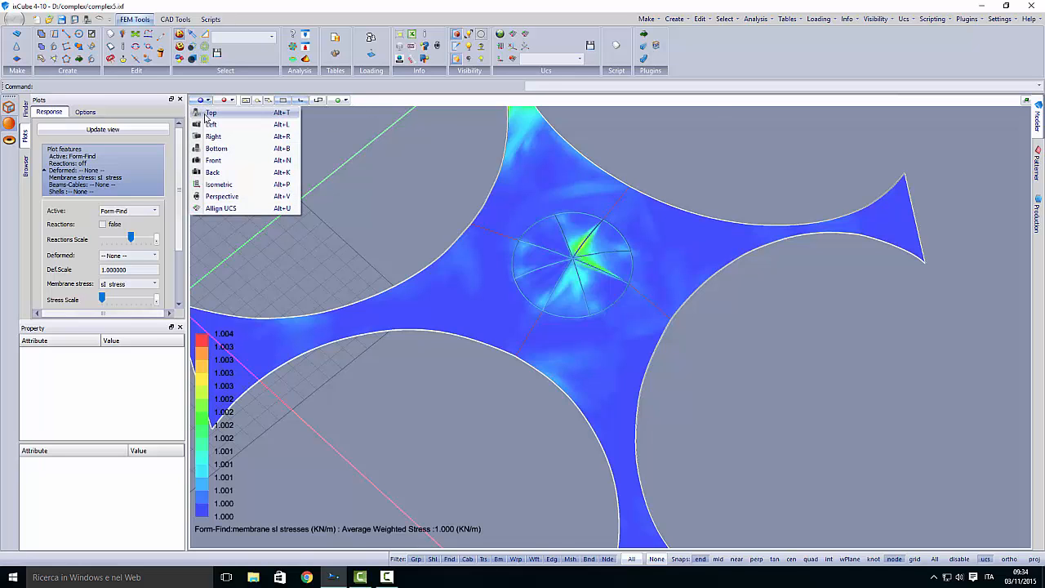
{"action": "left_click", "coordinate": [209, 121]}
{"action": "scroll", "coordinate": [442, 269], "scroll_direction": "up", "scroll_amount": 5}
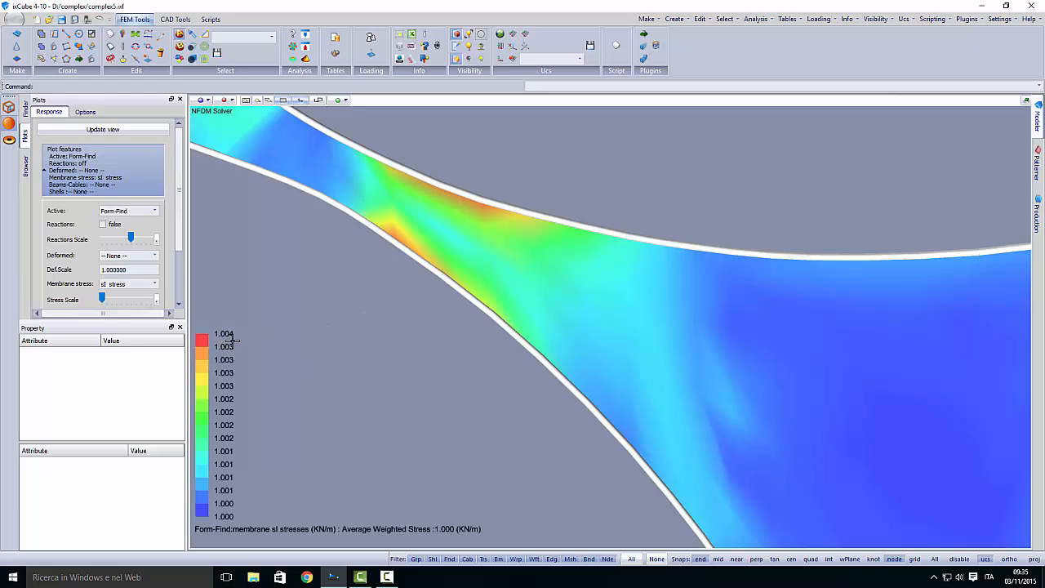
{"action": "scroll", "coordinate": [260, 327], "scroll_direction": "down", "scroll_amount": 5}
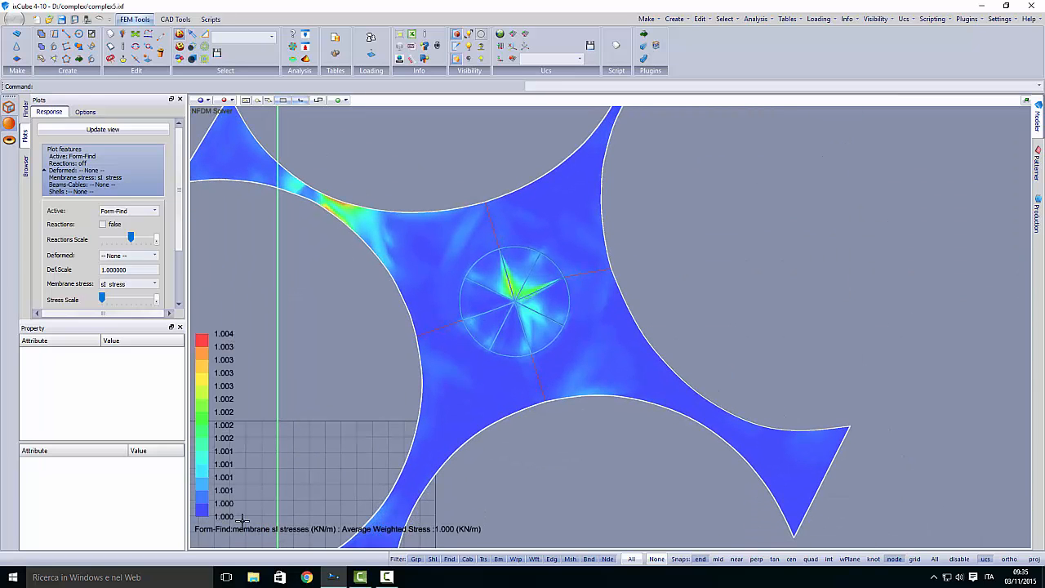
Switch the plotted Form-Find membrane stress to sII stress
{"action": "left_click", "coordinate": [126, 283]}
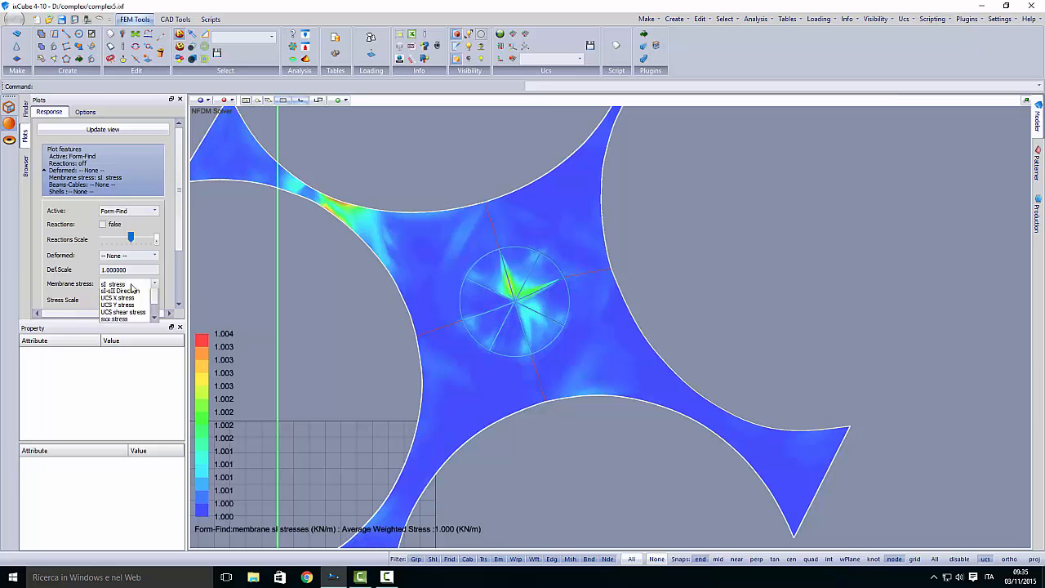
{"action": "left_click", "coordinate": [126, 307]}
{"action": "middle_click_drag", "start_coordinate": [378, 356], "coordinate": [411, 357]}
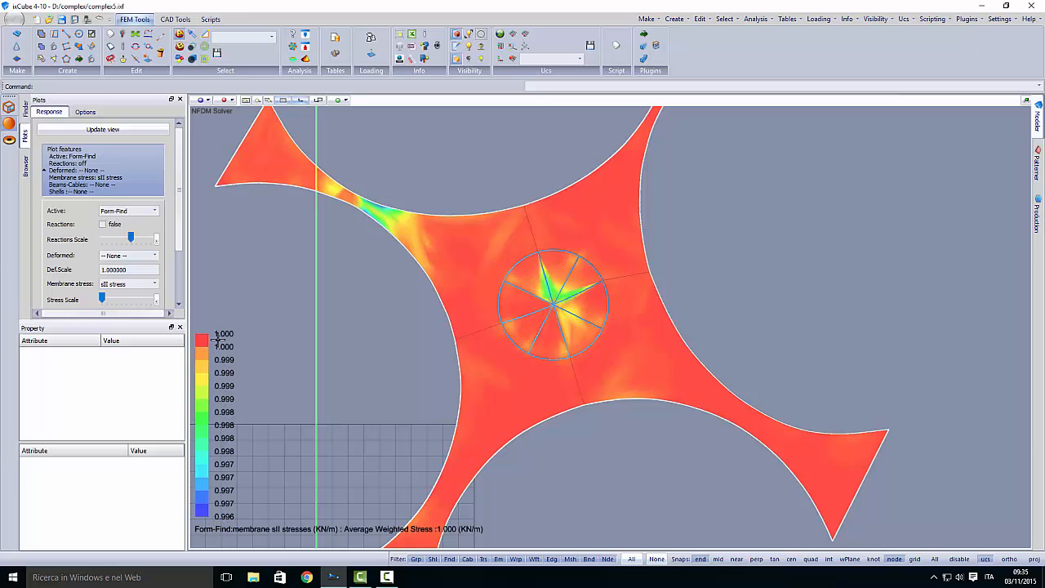
Turn off the membrane stress plot by choosing None and display the membrane's triangular mesh instead
{"action": "middle_click_drag", "start_coordinate": [358, 389], "coordinate": [349, 392]}
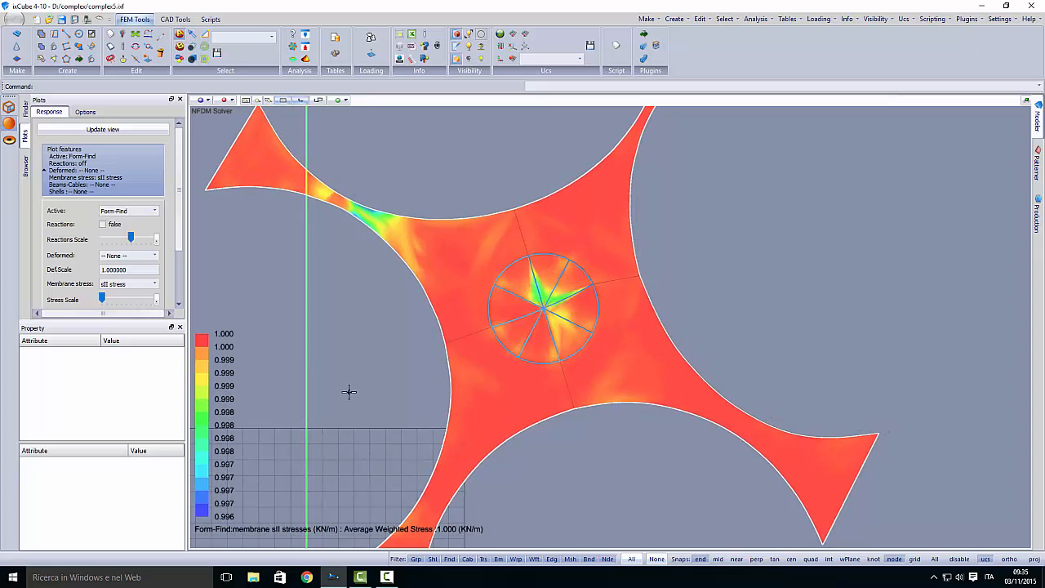
{"action": "left_click", "coordinate": [127, 283]}
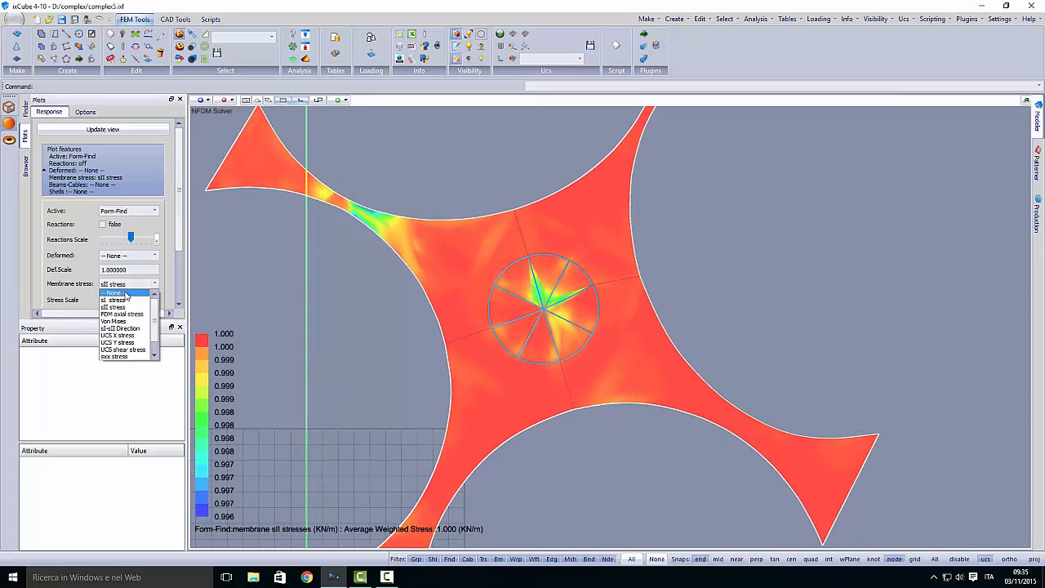
{"action": "left_click", "coordinate": [122, 293]}
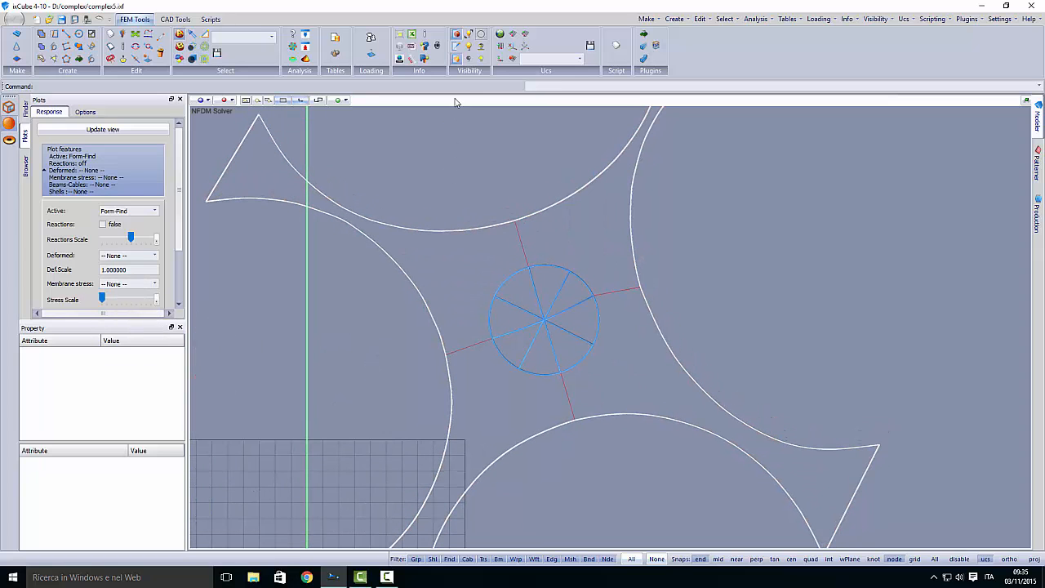
{"action": "left_click", "coordinate": [457, 59]}
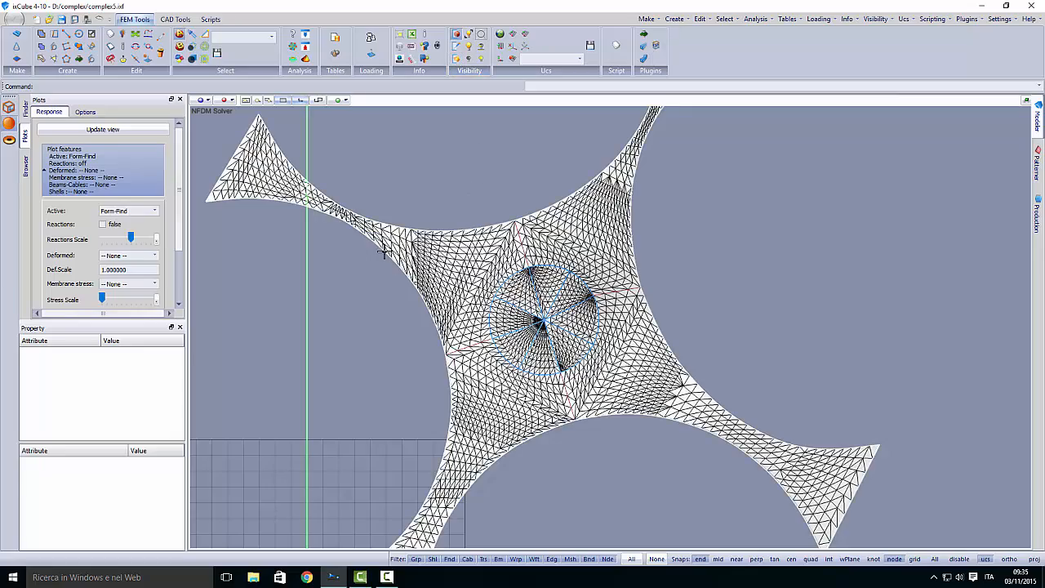
Examine the mesh density at the narrow arm crossing the green axis, then over the whole membrane in the Perspective view
{"action": "scroll", "coordinate": [386, 257], "scroll_direction": "up", "scroll_amount": 6}
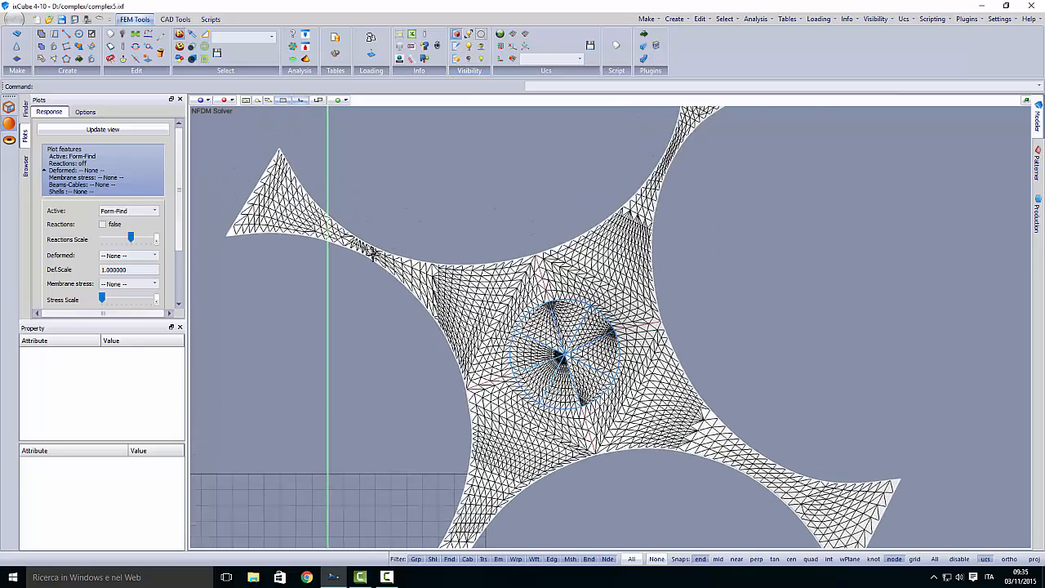
{"action": "scroll", "coordinate": [353, 237], "scroll_direction": "up", "scroll_amount": 1}
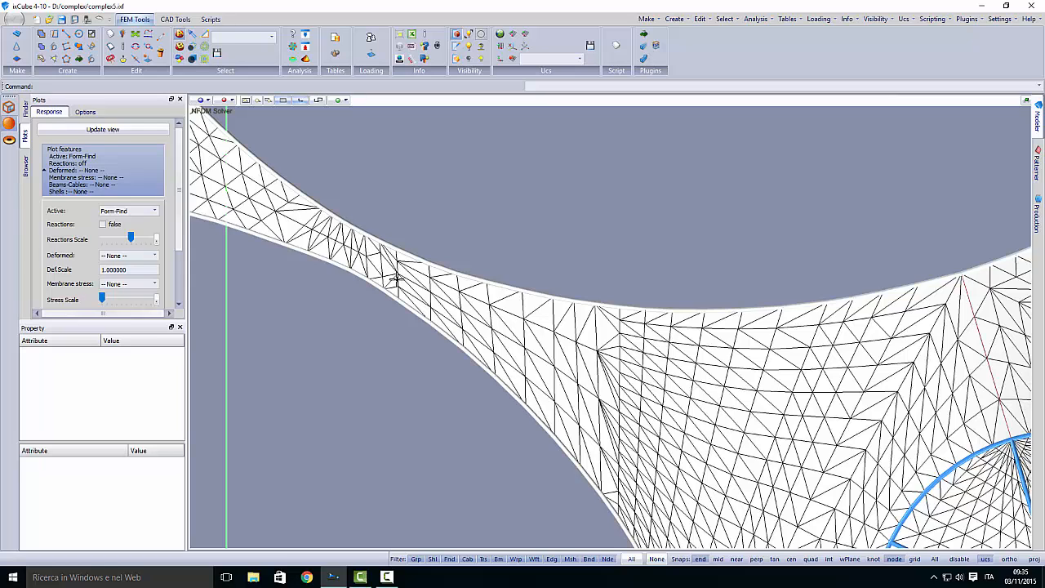
{"action": "scroll", "coordinate": [372, 242], "scroll_direction": "down", "scroll_amount": 2}
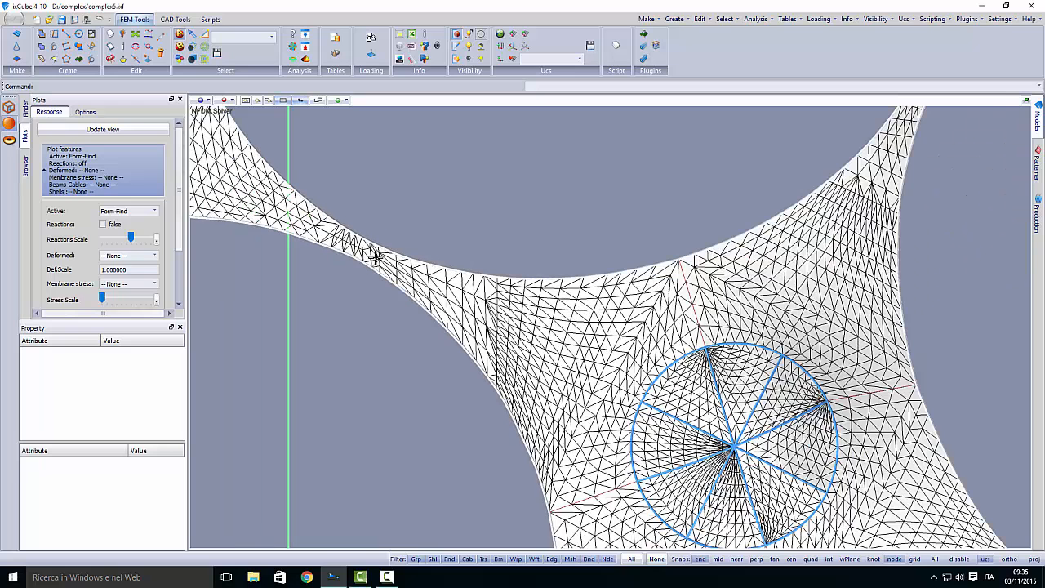
{"action": "scroll", "coordinate": [356, 240], "scroll_direction": "down", "scroll_amount": 1}
{"action": "scroll", "coordinate": [356, 252], "scroll_direction": "down", "scroll_amount": 2}
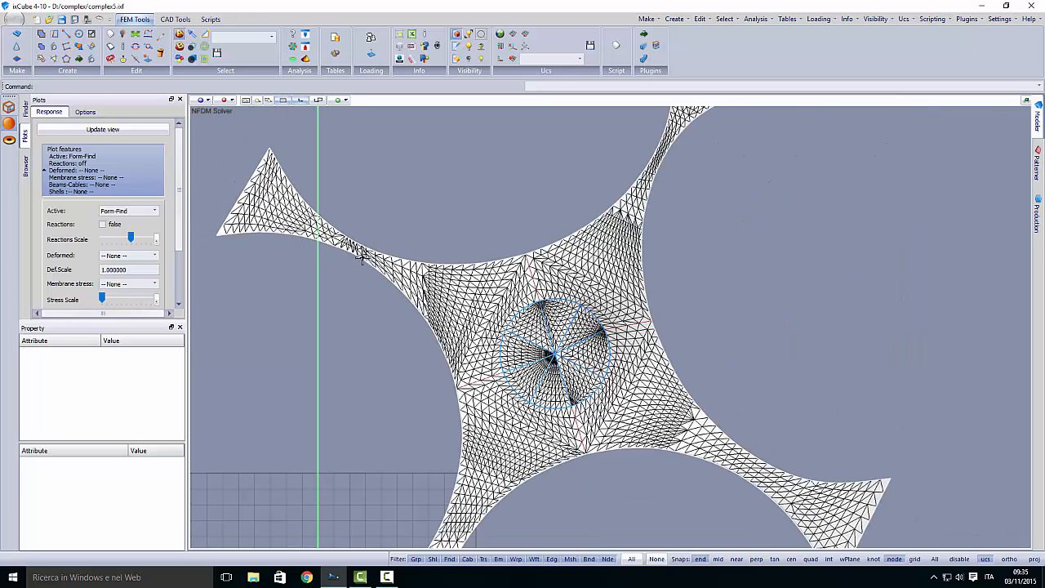
{"action": "scroll", "coordinate": [470, 299], "scroll_direction": "down", "scroll_amount": 3}
{"action": "middle_click_drag", "start_coordinate": [470, 302], "coordinate": [450, 298]}
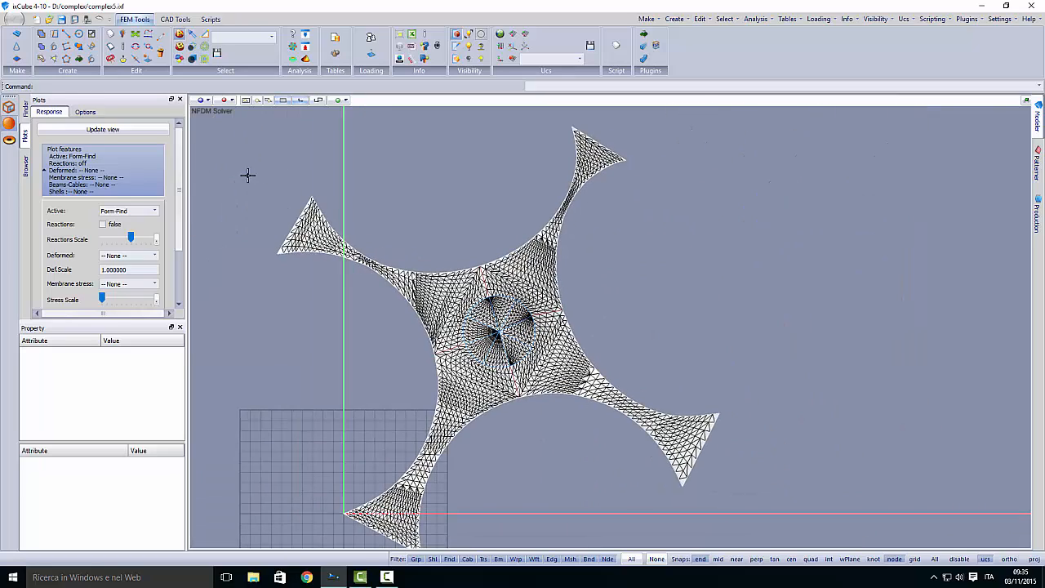
{"action": "left_click", "coordinate": [202, 101]}
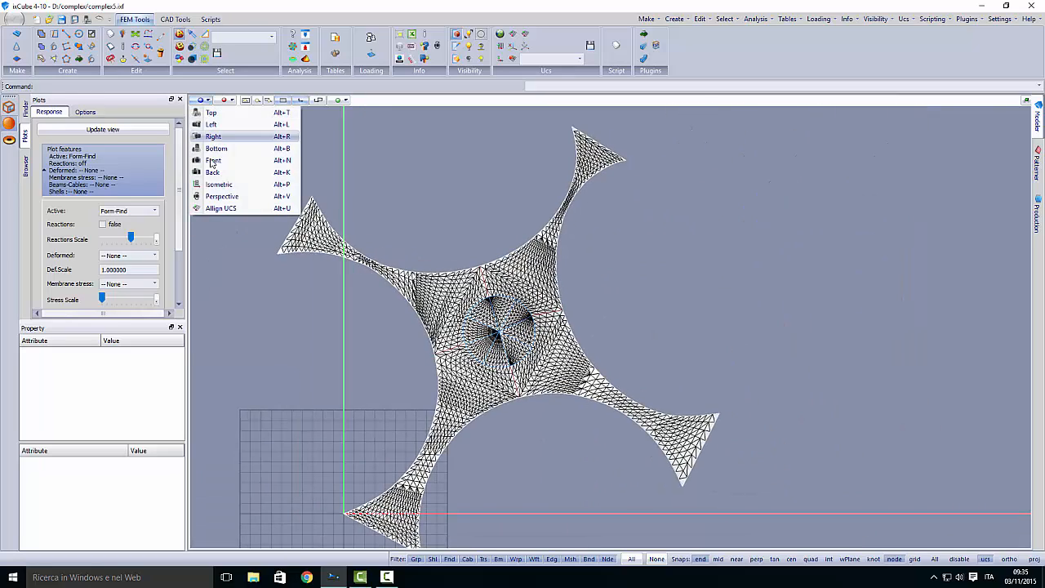
{"action": "left_click", "coordinate": [230, 198]}
{"action": "middle_click_drag", "start_coordinate": [598, 378], "coordinate": [565, 356]}
{"action": "scroll", "coordinate": [523, 366], "scroll_direction": "up", "scroll_amount": 5}
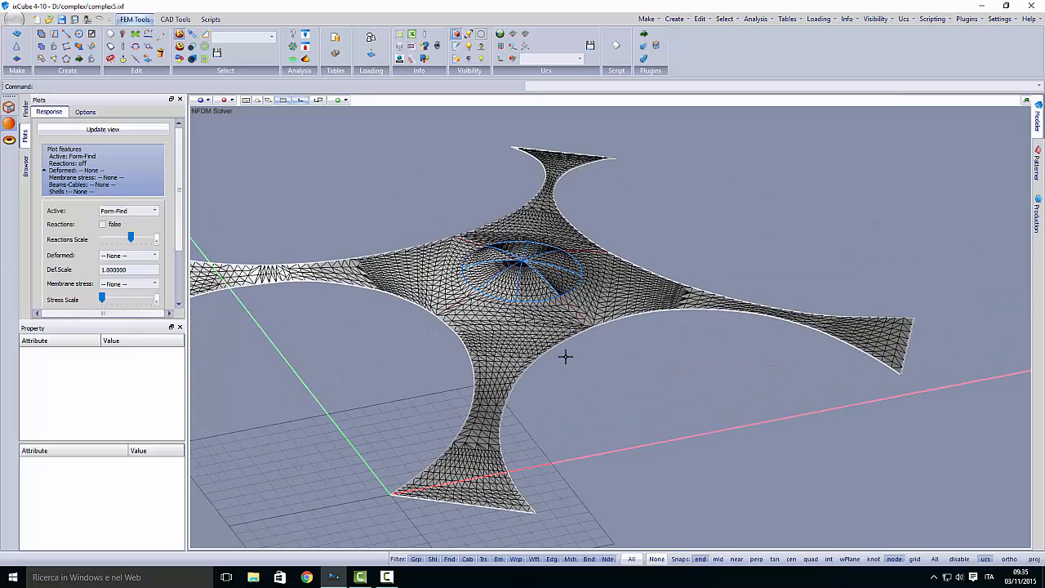
Save the form-found model under its existing file name and switch to the Patterner environment
{"action": "left_click", "coordinate": [15, 19]}
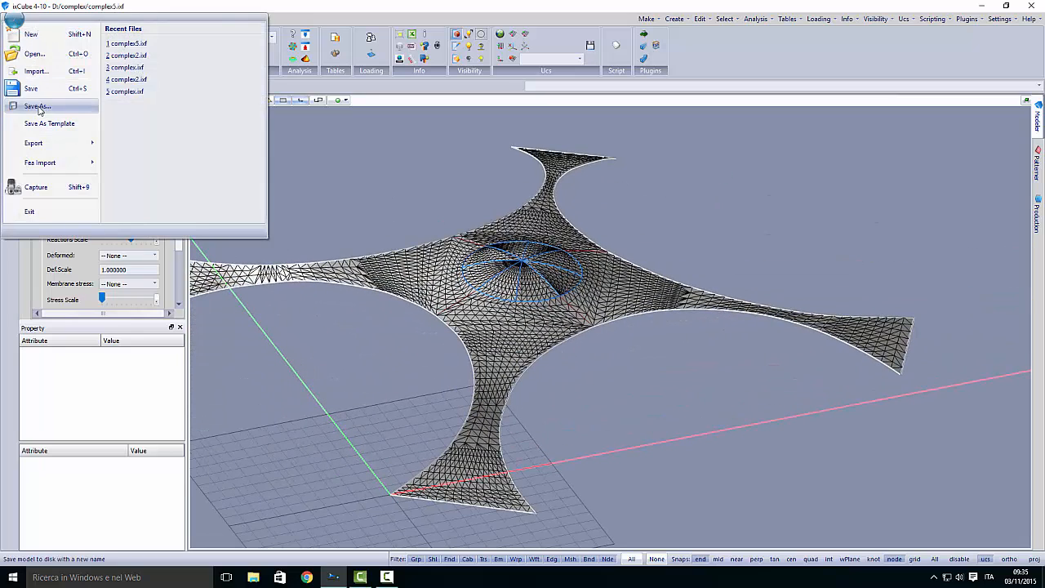
{"action": "left_click", "coordinate": [39, 90]}
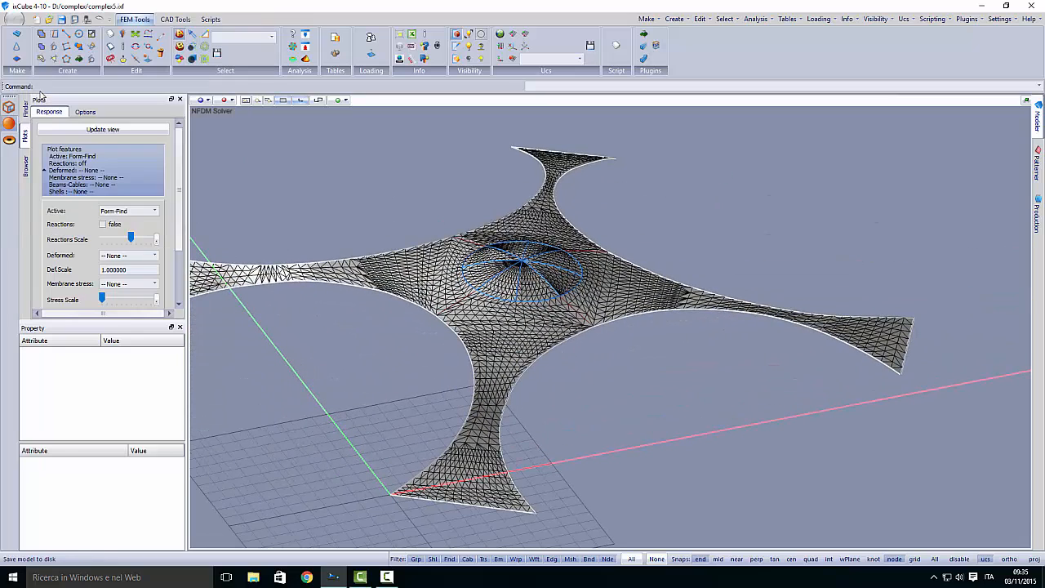
{"action": "left_click", "coordinate": [1038, 167]}
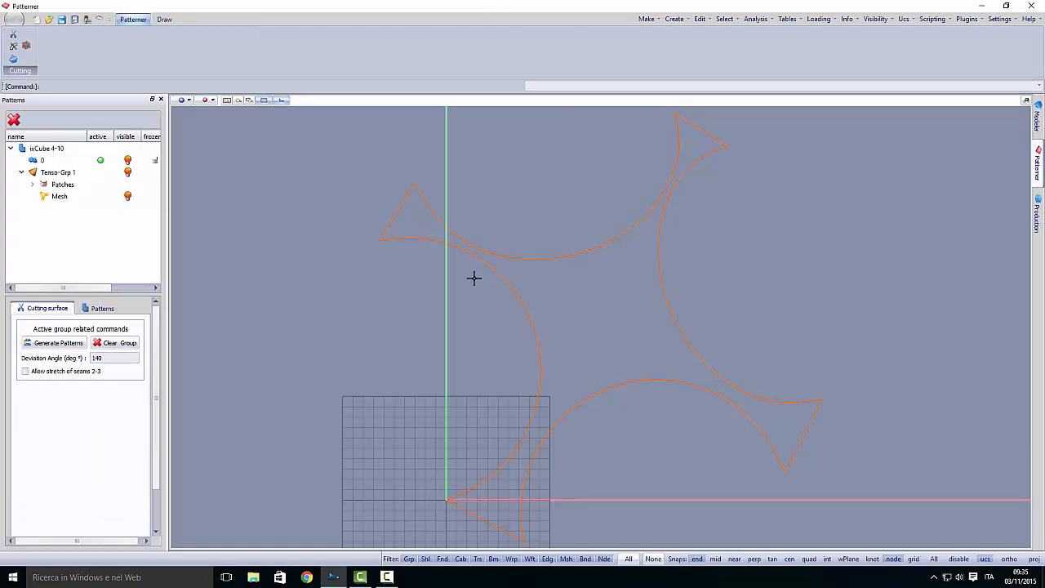
{"action": "scroll", "coordinate": [472, 323], "scroll_direction": "down", "scroll_amount": 2}
{"action": "scroll", "coordinate": [351, 232], "scroll_direction": "up", "scroll_amount": 3}
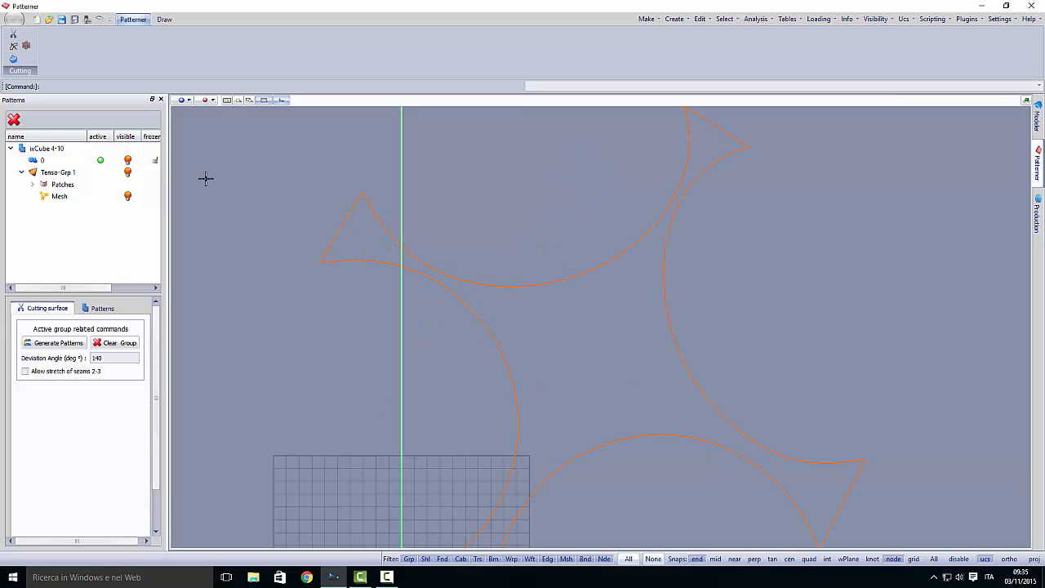
Start a single cutter and lay the first cutting line across the corner beside the green axis, parallel to its straight end edge
{"action": "left_click", "coordinate": [13, 34]}
{"action": "scroll", "coordinate": [420, 280], "scroll_direction": "up", "scroll_amount": 2}
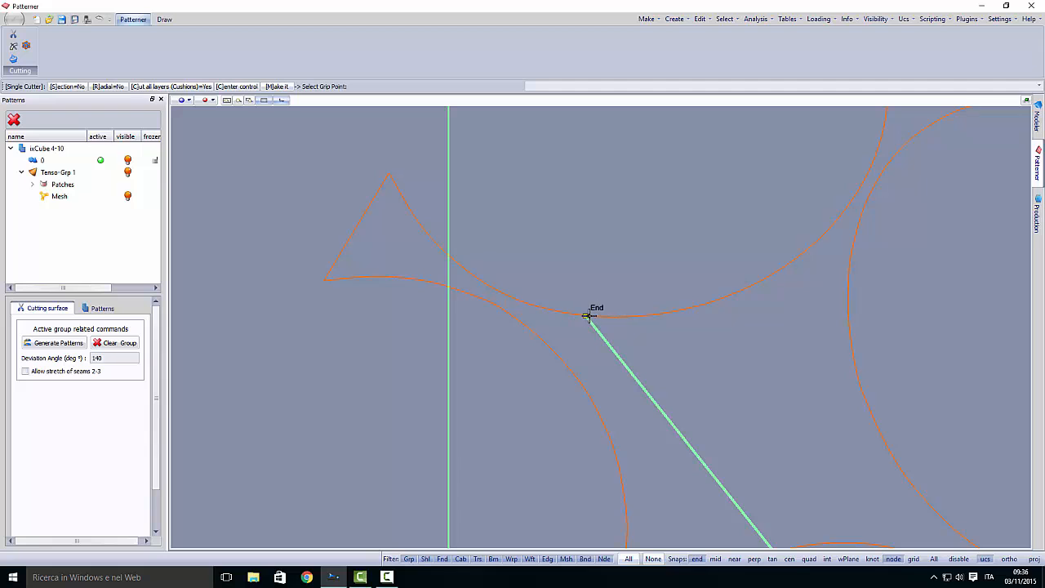
{"action": "left_click", "coordinate": [354, 276]}
{"action": "scroll", "coordinate": [376, 266], "scroll_direction": "down", "scroll_amount": 1}
{"action": "scroll", "coordinate": [375, 266], "scroll_direction": "down", "scroll_amount": 1}
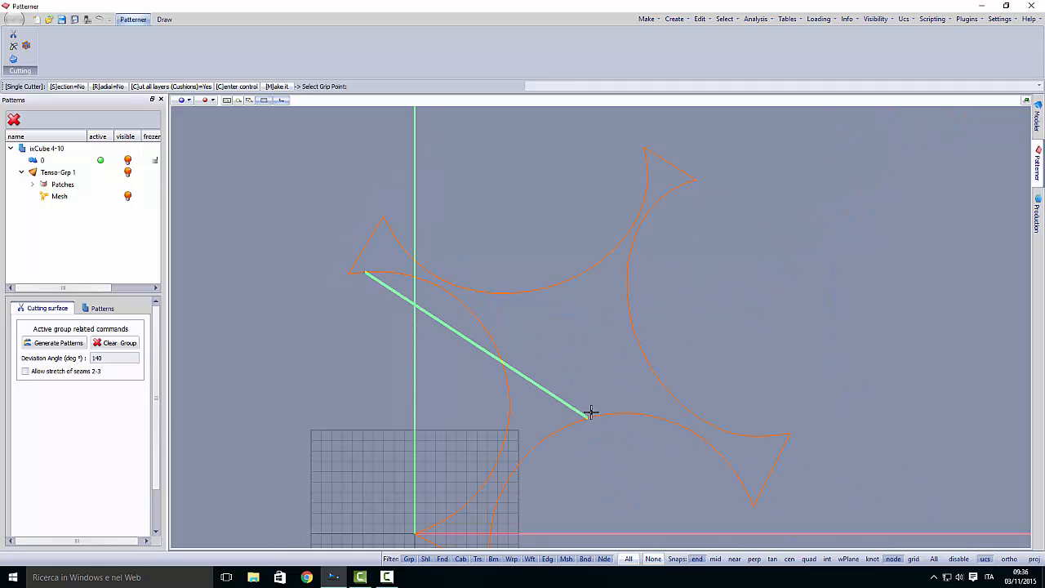
{"action": "scroll", "coordinate": [392, 236], "scroll_direction": "up", "scroll_amount": 3}
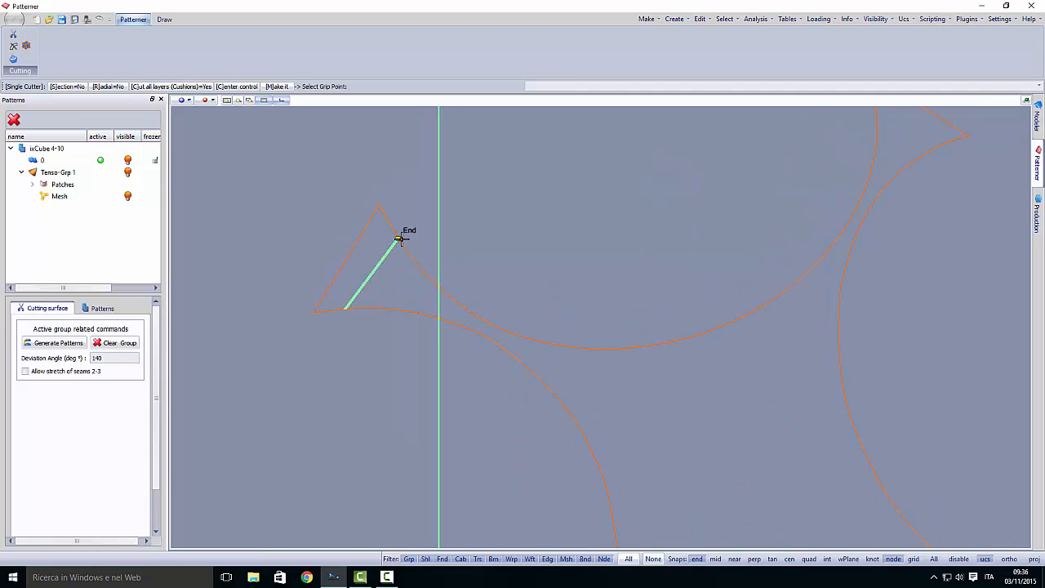
{"action": "scroll", "coordinate": [397, 231], "scroll_direction": "up", "scroll_amount": 2}
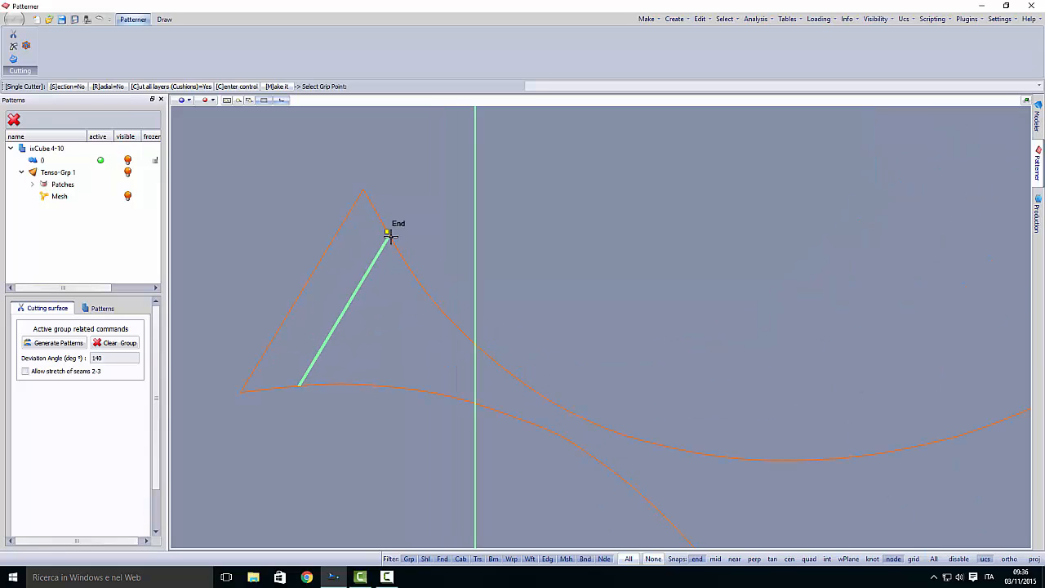
Add four more roughly parallel cutting lines from the first one to the green axis, each joining the arm's two curved edges
{"action": "left_click_drag", "start_coordinate": [389, 235], "coordinate": [412, 272]}
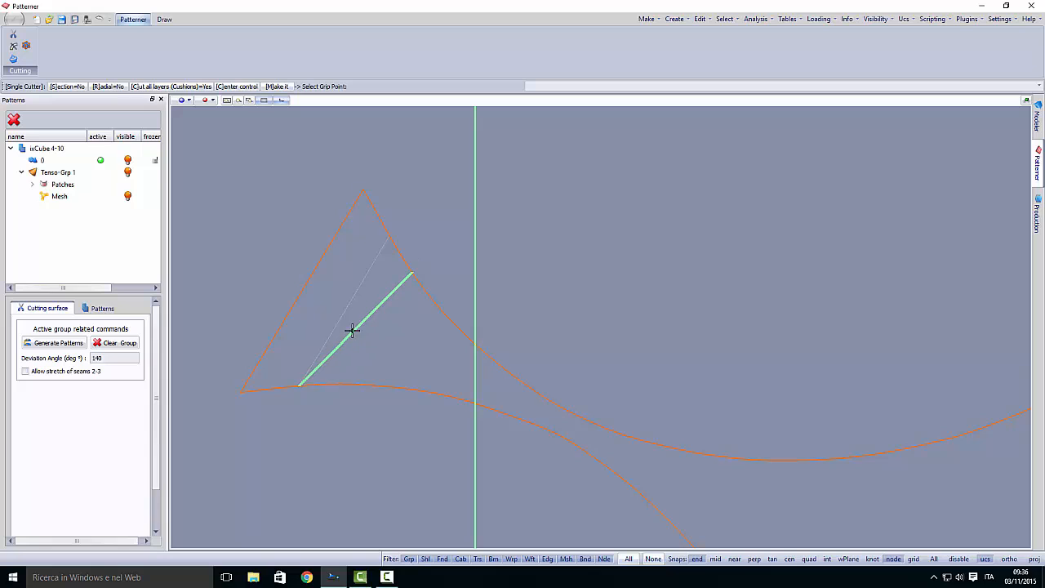
{"action": "left_click_drag", "start_coordinate": [304, 382], "coordinate": [344, 387]}
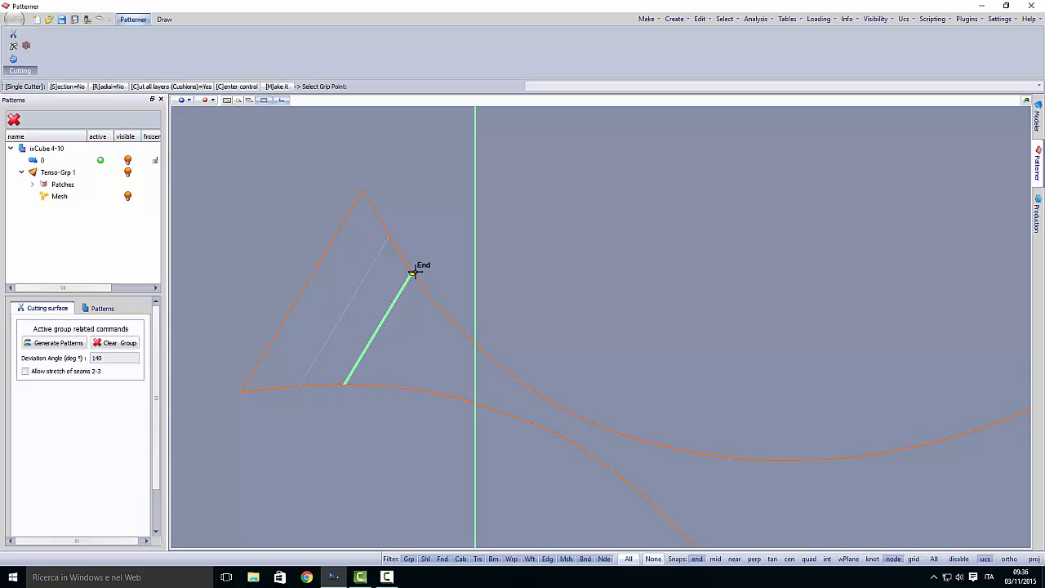
{"action": "left_click_drag", "start_coordinate": [416, 269], "coordinate": [433, 305]}
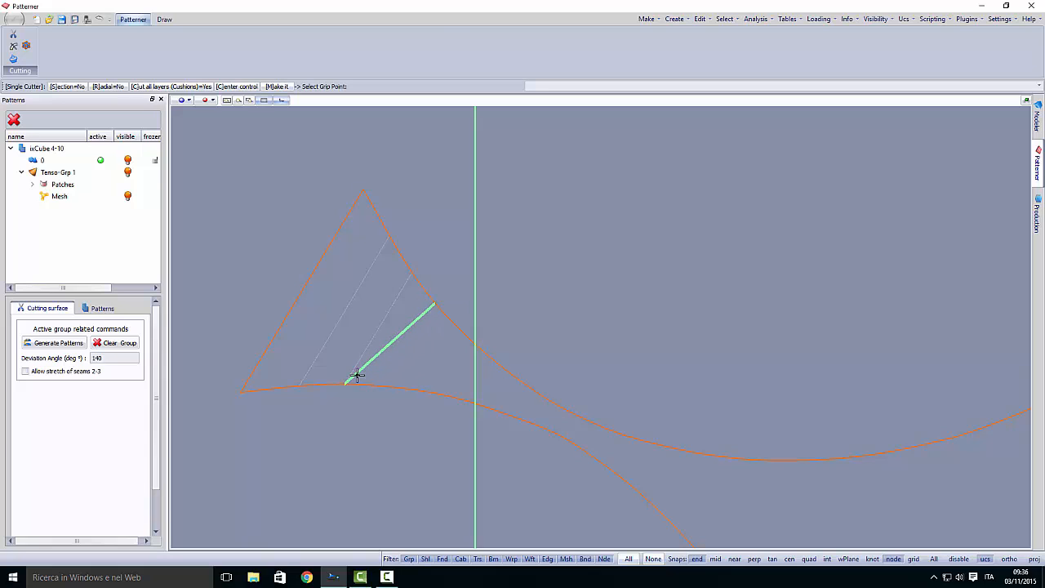
{"action": "left_click_drag", "start_coordinate": [345, 381], "coordinate": [384, 390]}
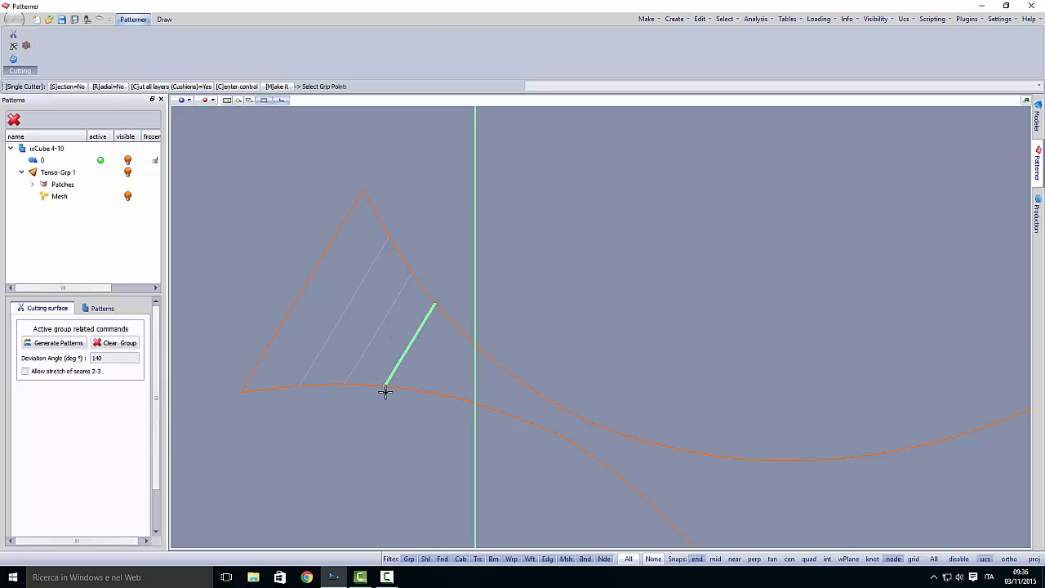
{"action": "left_click_drag", "start_coordinate": [433, 306], "coordinate": [455, 328]}
{"action": "left_click_drag", "start_coordinate": [385, 387], "coordinate": [420, 400]}
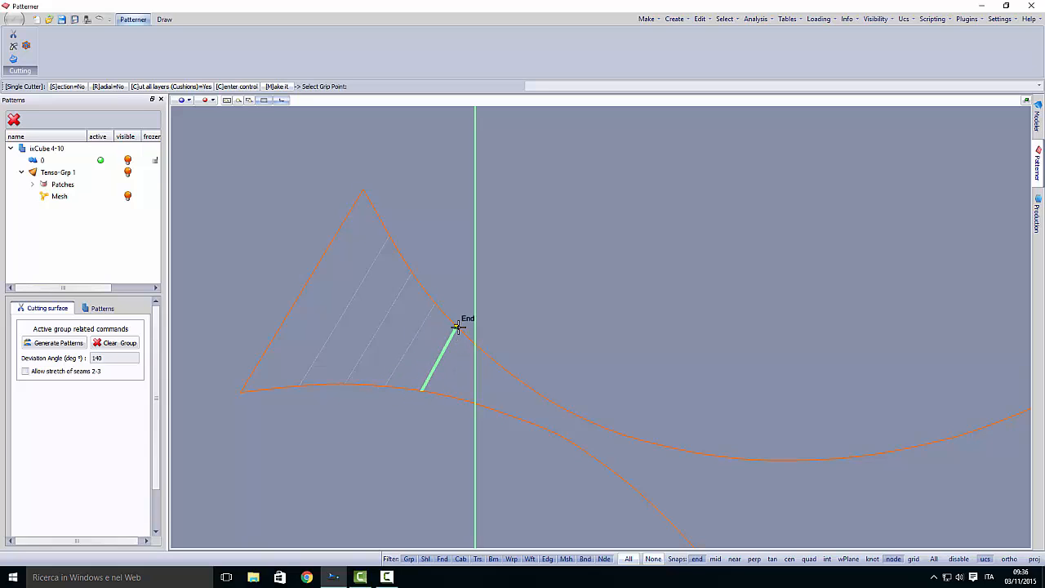
{"action": "left_click_drag", "start_coordinate": [457, 328], "coordinate": [475, 348]}
{"action": "left_click_drag", "start_coordinate": [424, 389], "coordinate": [446, 407]}
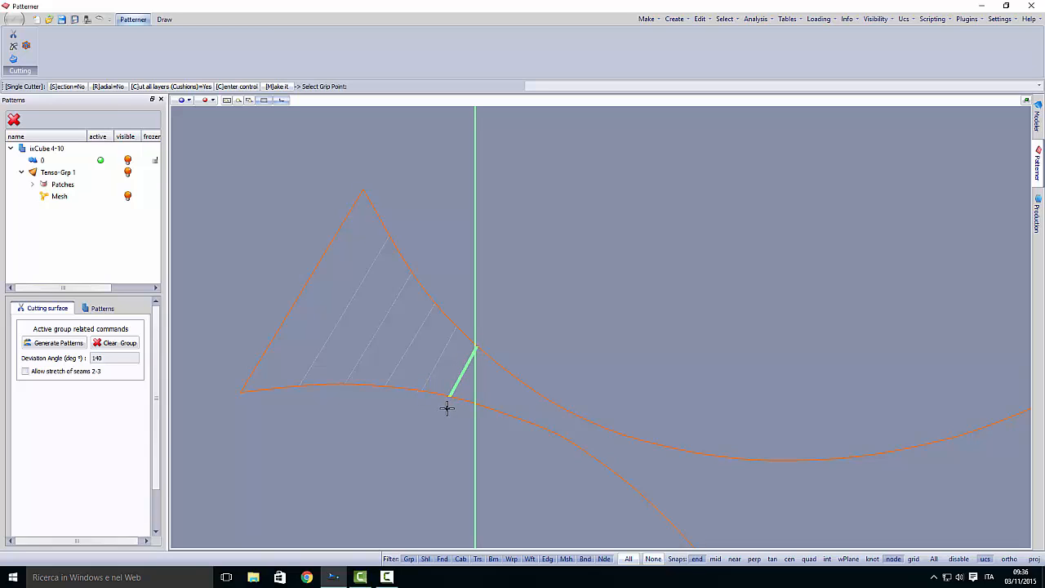
Continue with three closely spaced cutting lines across the narrowing arm just past the green axis
{"action": "scroll", "coordinate": [479, 378], "scroll_direction": "up", "scroll_amount": 2}
{"action": "left_click_drag", "start_coordinate": [481, 350], "coordinate": [504, 356]}
{"action": "left_click_drag", "start_coordinate": [438, 406], "coordinate": [466, 433]}
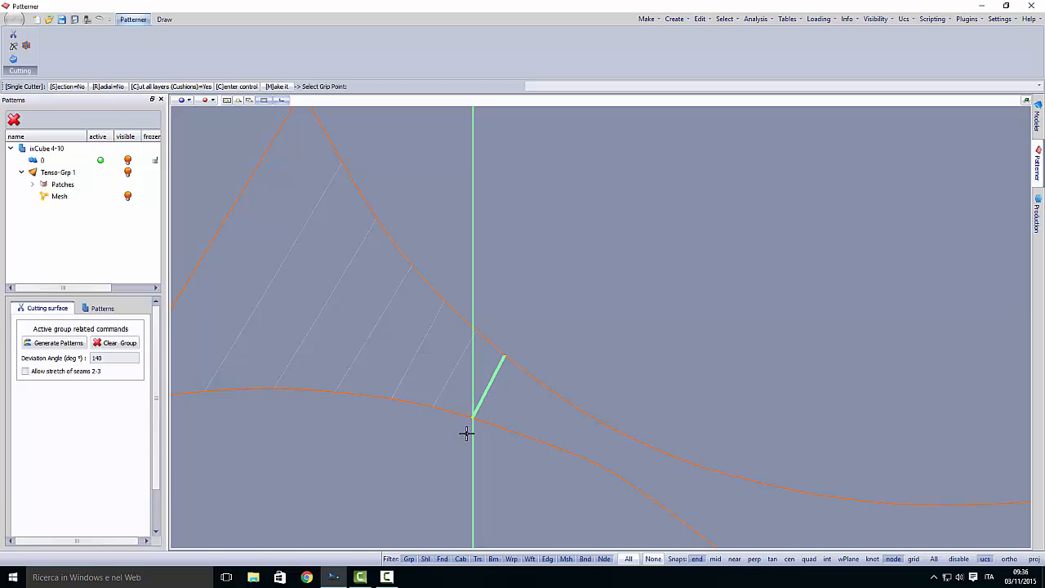
{"action": "scroll", "coordinate": [504, 382], "scroll_direction": "up", "scroll_amount": 2}
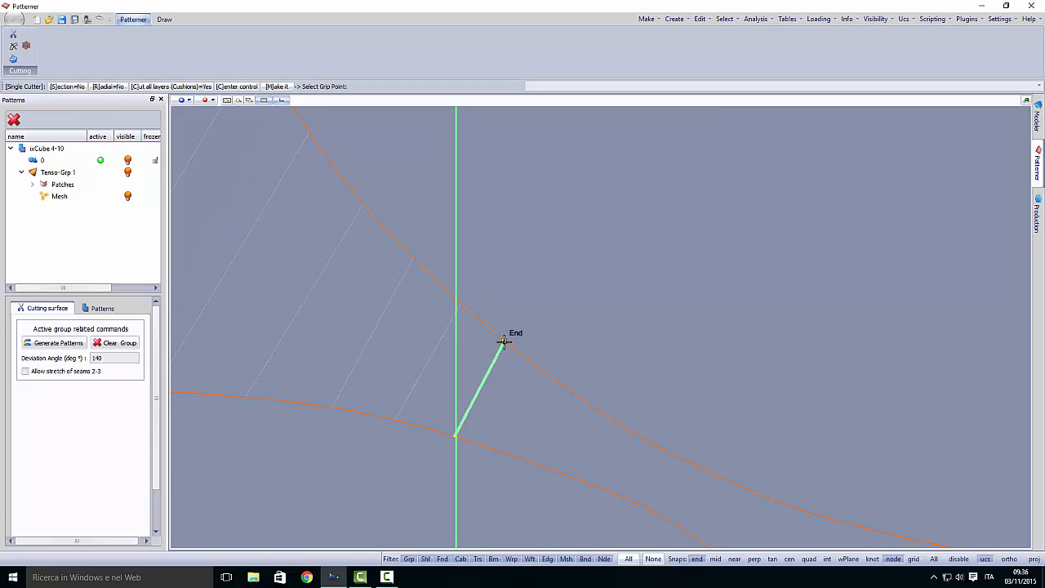
{"action": "left_click_drag", "start_coordinate": [504, 342], "coordinate": [536, 369]}
{"action": "left_click_drag", "start_coordinate": [457, 436], "coordinate": [504, 462]}
{"action": "middle_click_drag", "start_coordinate": [553, 443], "coordinate": [473, 360]}
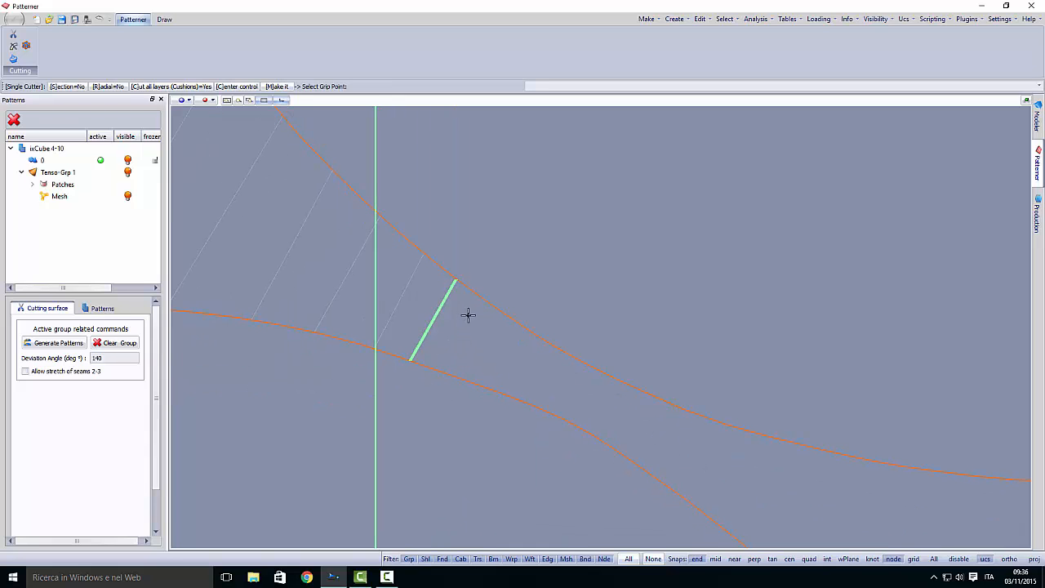
{"action": "left_click_drag", "start_coordinate": [453, 278], "coordinate": [484, 302]}
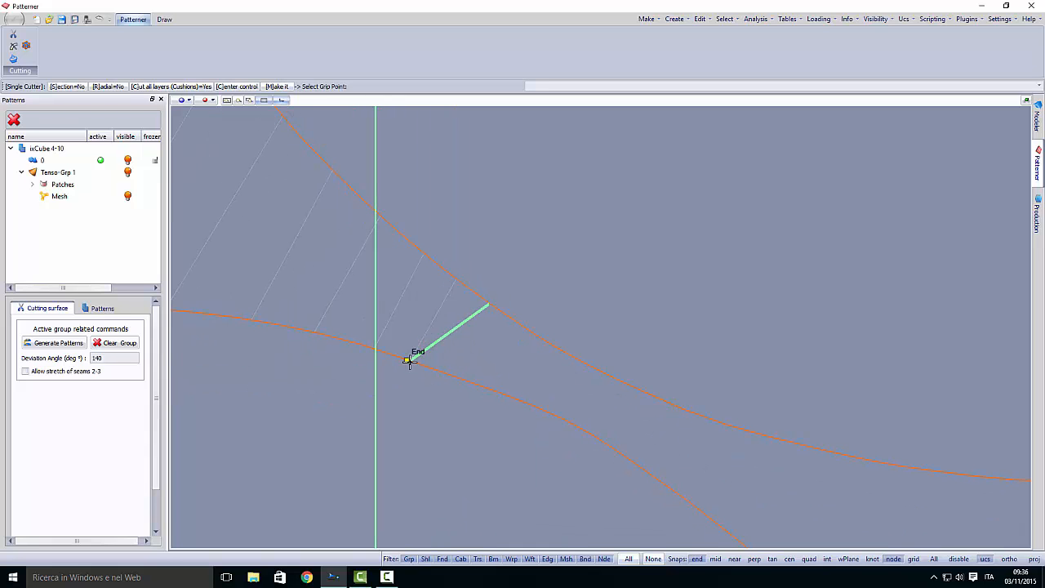
{"action": "left_click_drag", "start_coordinate": [411, 359], "coordinate": [449, 383]}
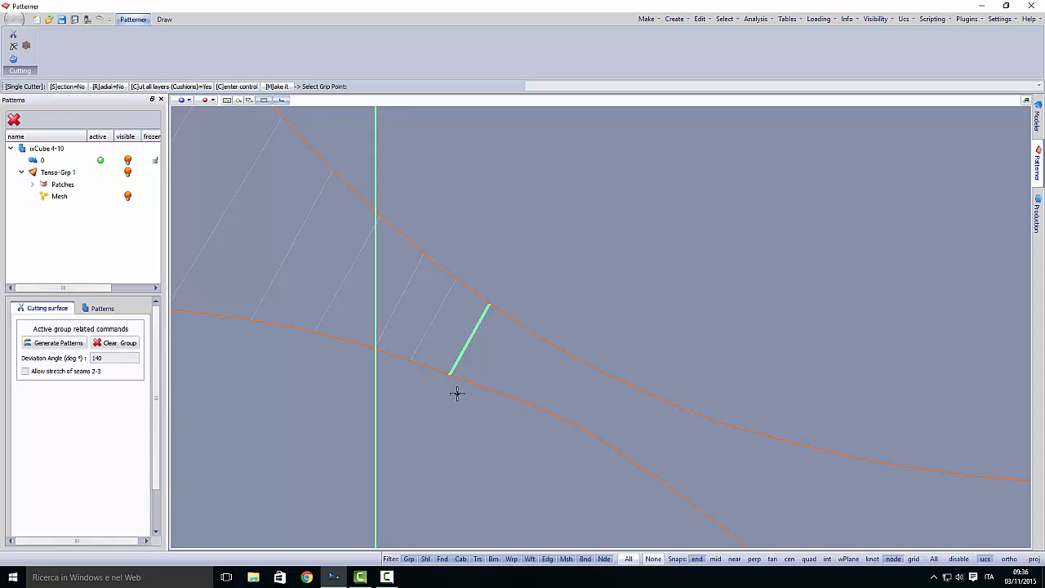
Check the row of cutting lines in the Isometric view and end the single cutter command
{"action": "scroll", "coordinate": [450, 415], "scroll_direction": "down", "scroll_amount": 2}
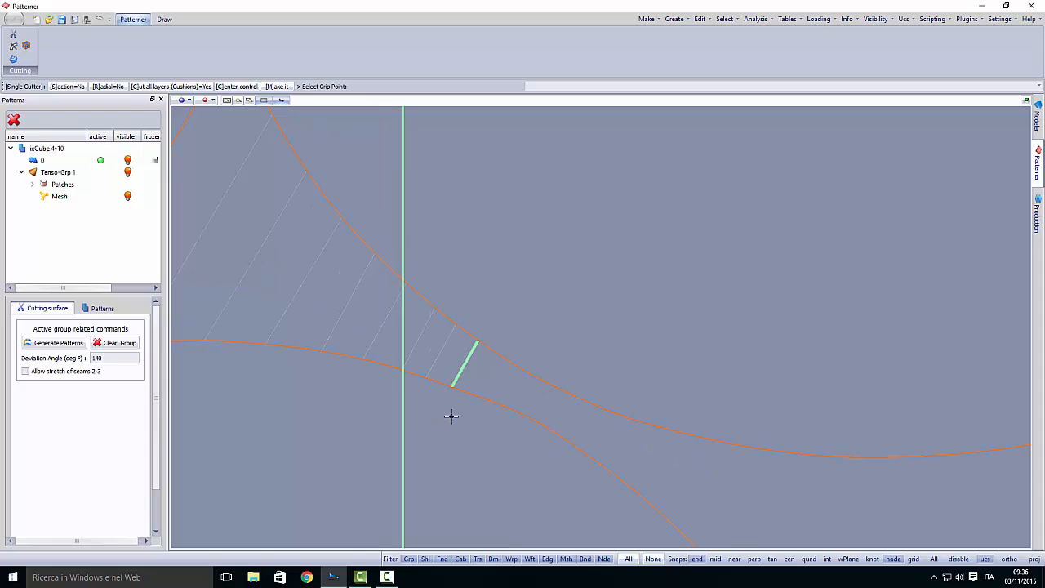
{"action": "left_click", "coordinate": [186, 102]}
{"action": "left_click", "coordinate": [206, 185]}
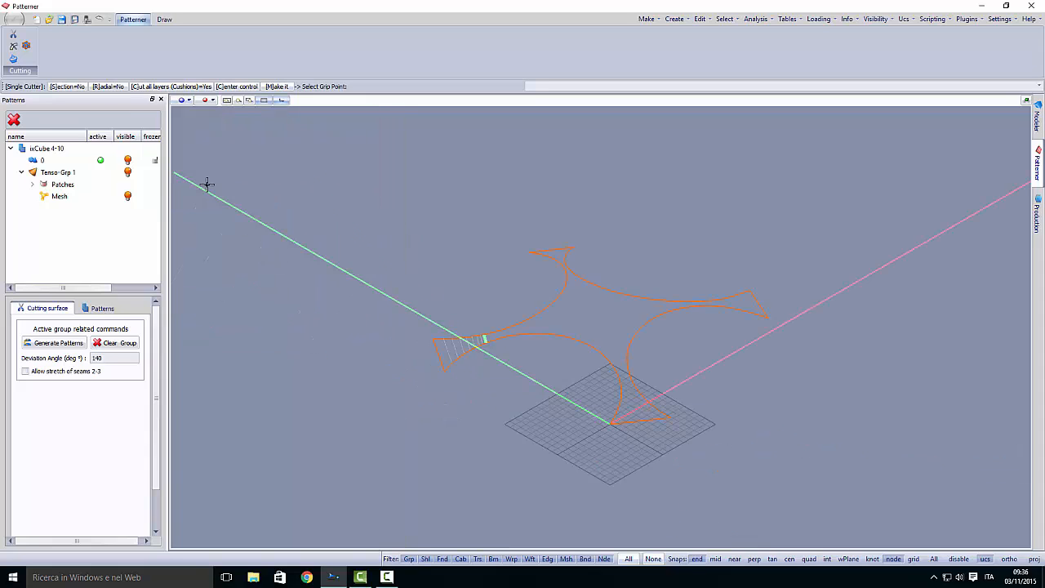
{"action": "scroll", "coordinate": [493, 379], "scroll_direction": "up", "scroll_amount": 5}
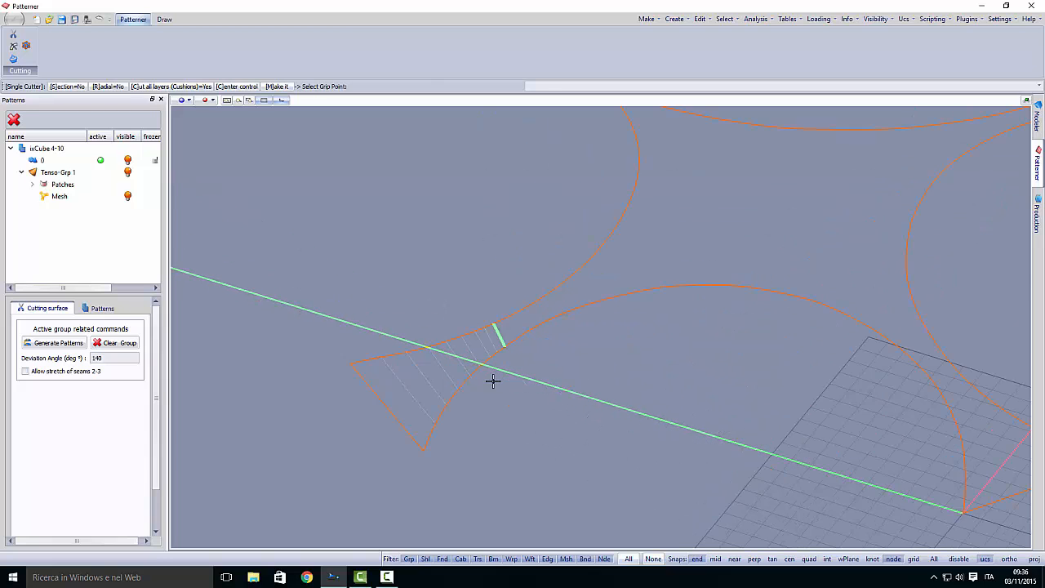
{"action": "key", "text": "Escape"}
Shift both ends of the innermost cutting line farther inward along the arm's two curved edges, widening the last narrow strip
{"action": "scroll", "coordinate": [486, 383], "scroll_direction": "up", "scroll_amount": 2}
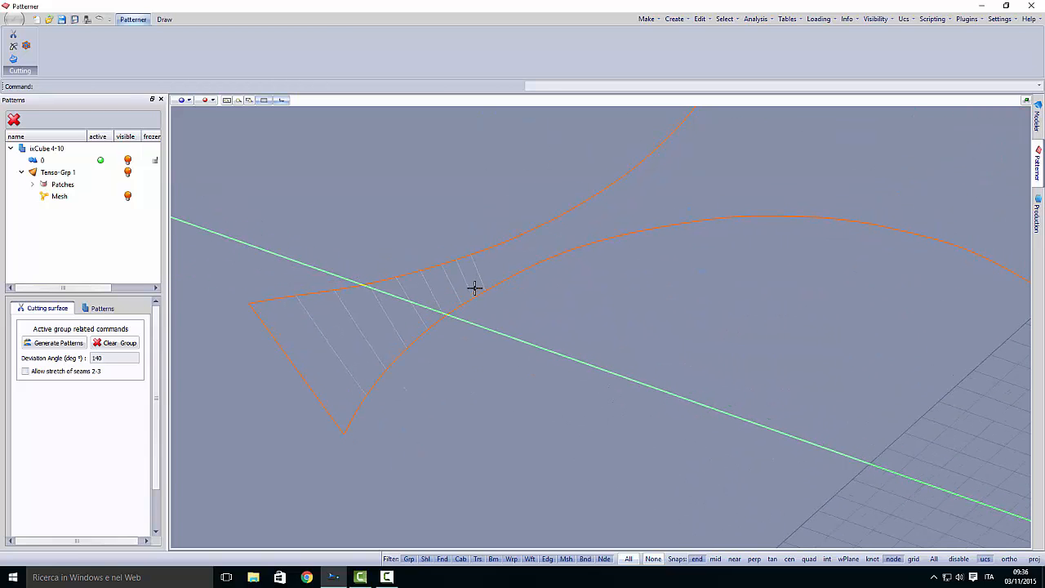
{"action": "scroll", "coordinate": [473, 287], "scroll_direction": "up", "scroll_amount": 2}
{"action": "left_click", "coordinate": [473, 252]}
{"action": "scroll", "coordinate": [469, 227], "scroll_direction": "up", "scroll_amount": 2}
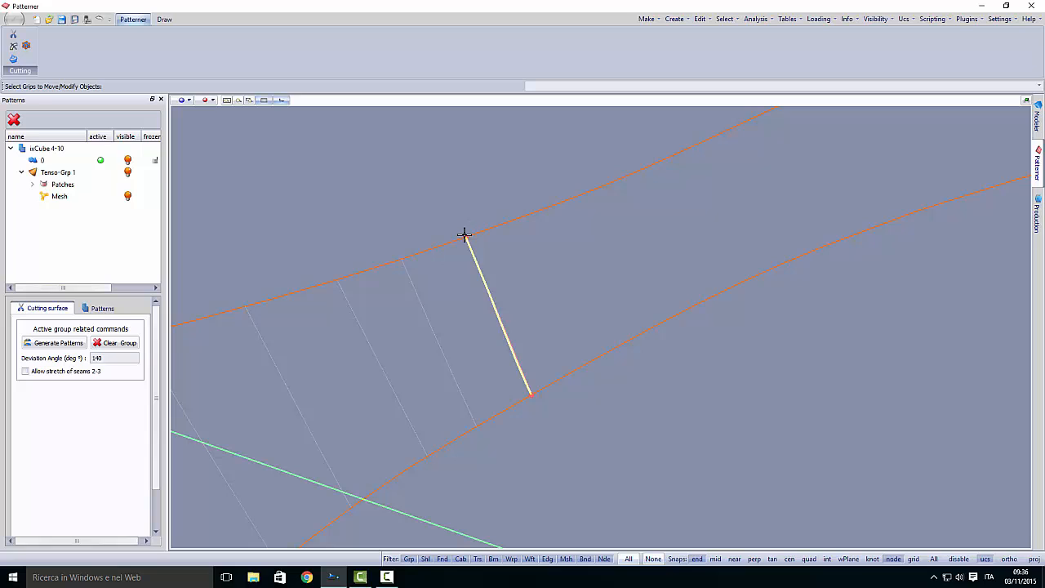
{"action": "left_click", "coordinate": [464, 235]}
{"action": "left_click", "coordinate": [486, 229]}
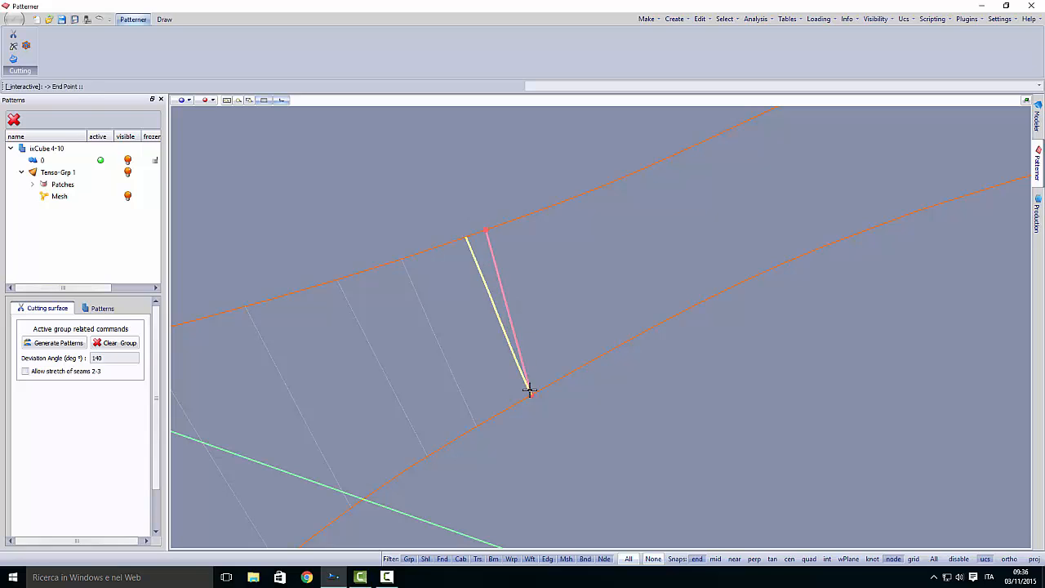
{"action": "left_click", "coordinate": [531, 394]}
{"action": "left_click", "coordinate": [521, 359]}
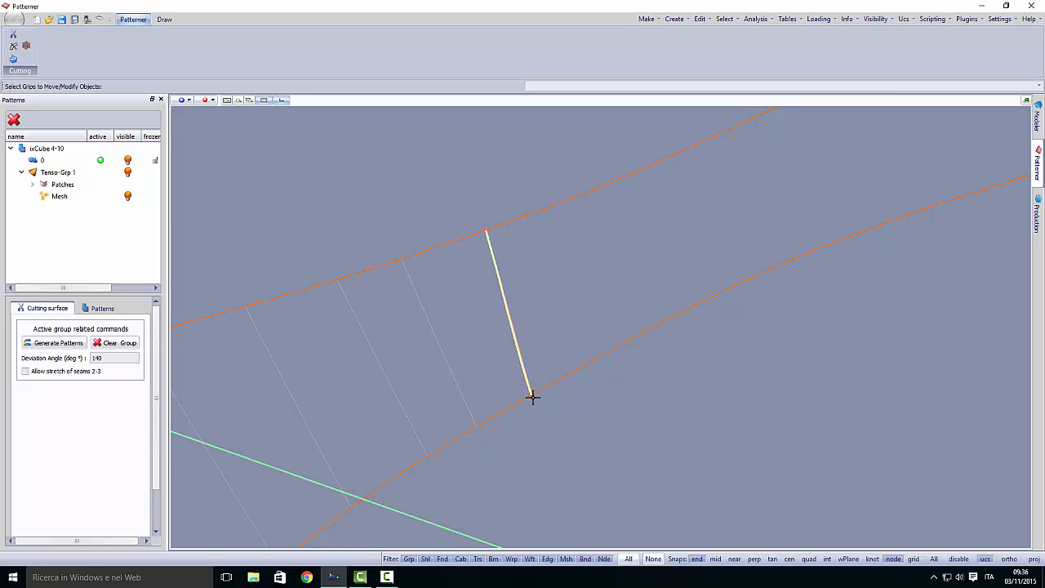
{"action": "left_click", "coordinate": [532, 396]}
{"action": "left_click", "coordinate": [547, 402]}
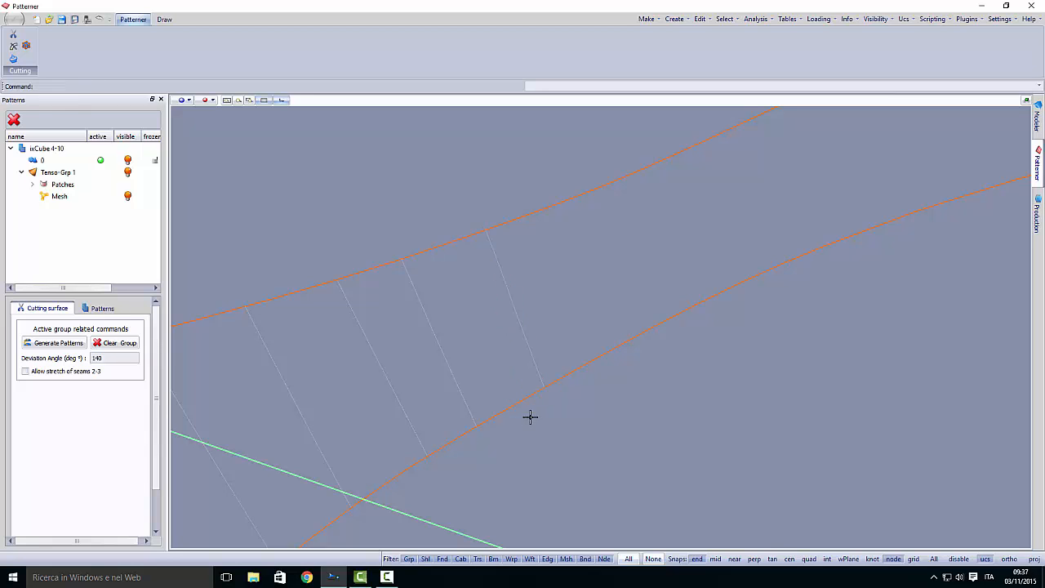
Generate the patterns for the membrane group and show the flattened pattern of the strip beside the green axis
{"action": "middle_click_drag", "start_coordinate": [531, 416], "coordinate": [421, 379]}
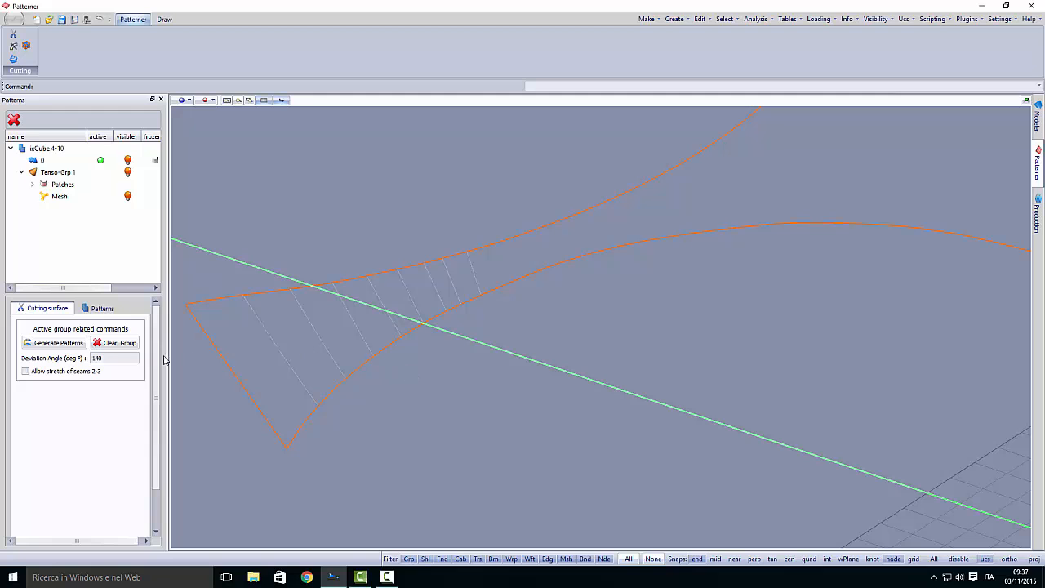
{"action": "left_click", "coordinate": [74, 343]}
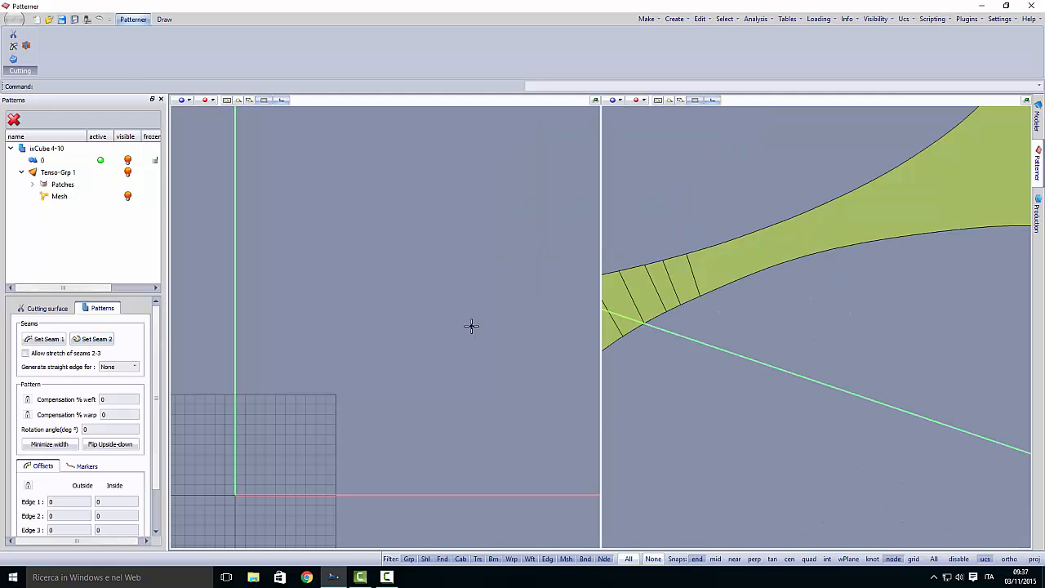
{"action": "left_click", "coordinate": [639, 281]}
{"action": "scroll", "coordinate": [441, 233], "scroll_direction": "up", "scroll_amount": 3}
{"action": "scroll", "coordinate": [301, 389], "scroll_direction": "up", "scroll_amount": 5}
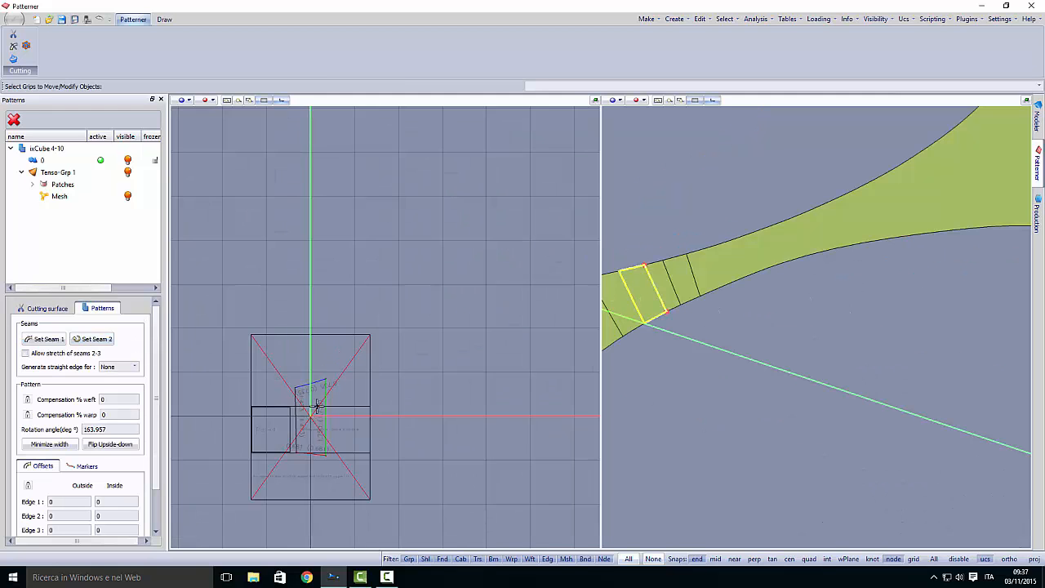
Examine the flattened patterns and edge lengths of the wider strips toward the arm's straight end
{"action": "middle_click_drag", "start_coordinate": [650, 305], "coordinate": [759, 303]}
{"action": "left_click", "coordinate": [762, 303]}
{"action": "left_click", "coordinate": [750, 317]}
{"action": "left_click", "coordinate": [732, 339]}
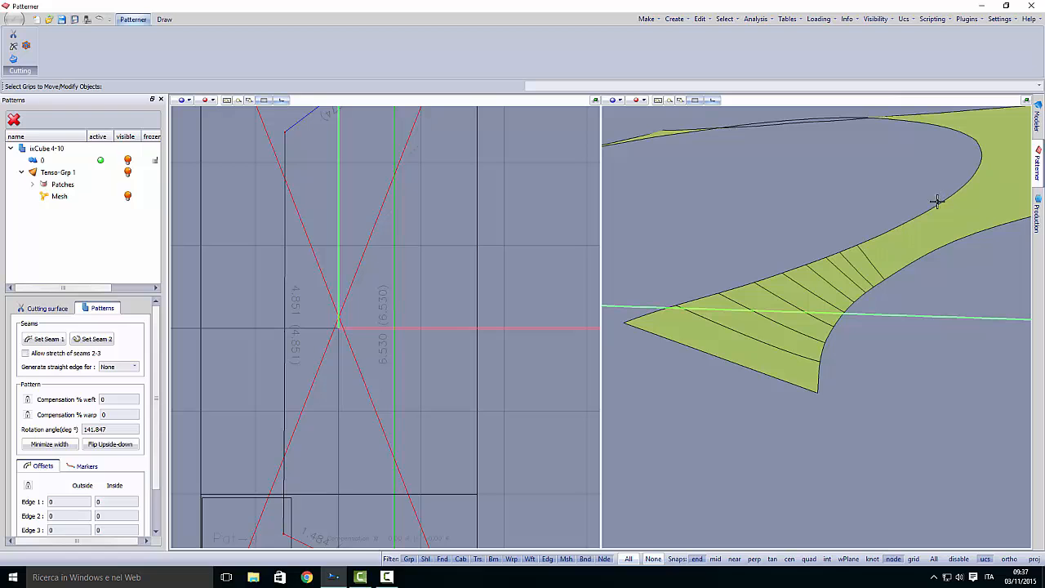
Return to the Modeler and view the whole meshed membrane with all four arms from the green-axis side
{"action": "left_click", "coordinate": [1035, 129]}
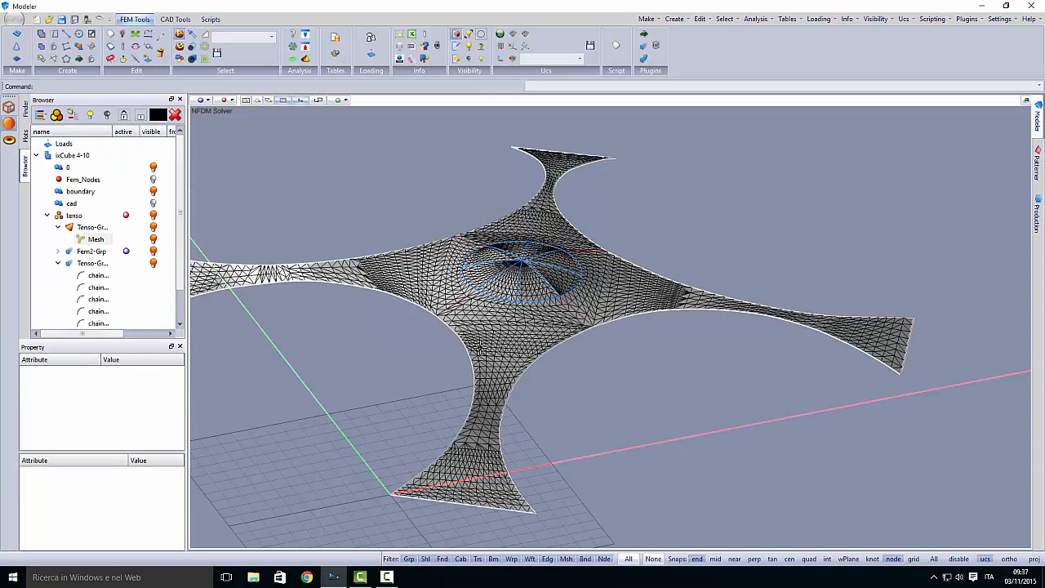
{"action": "scroll", "coordinate": [480, 351], "scroll_direction": "down", "scroll_amount": 2}
{"action": "middle_click_drag", "start_coordinate": [481, 352], "coordinate": [761, 444]}
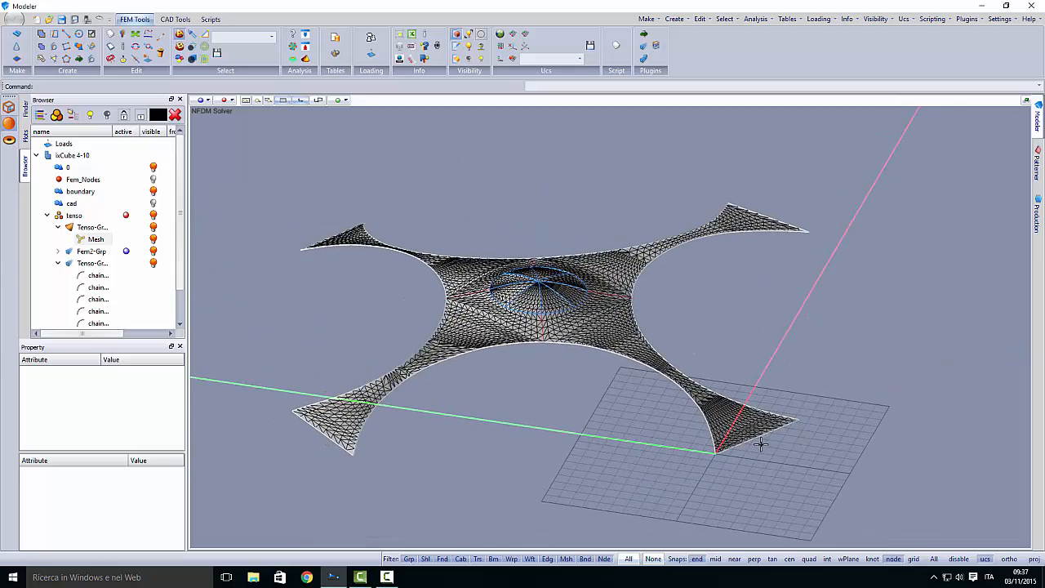